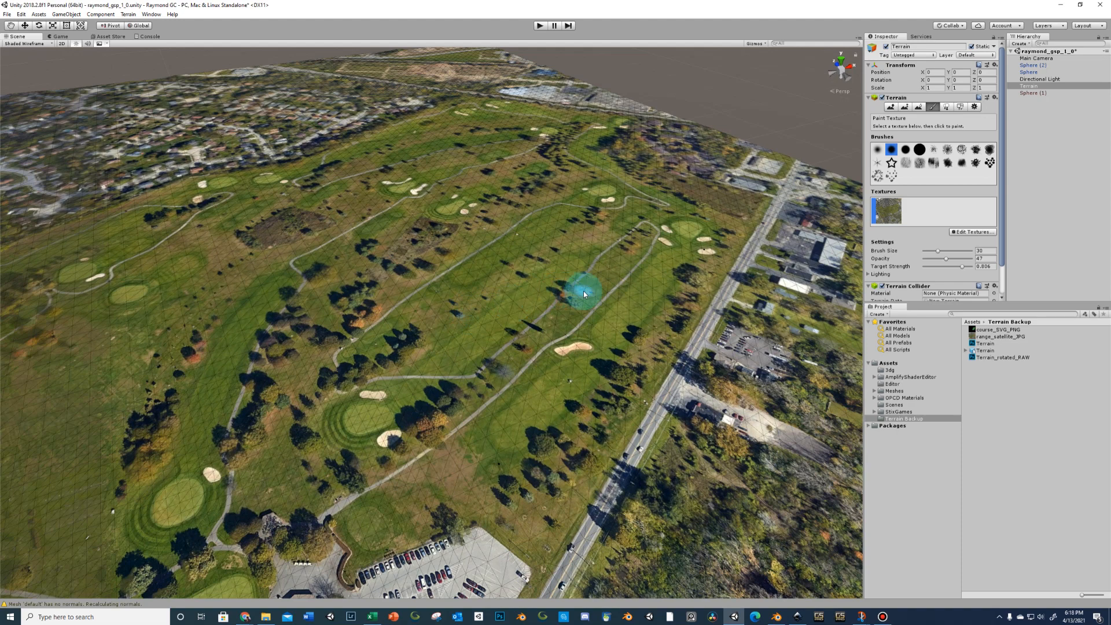
right_drag(586, 290, 614, 295)
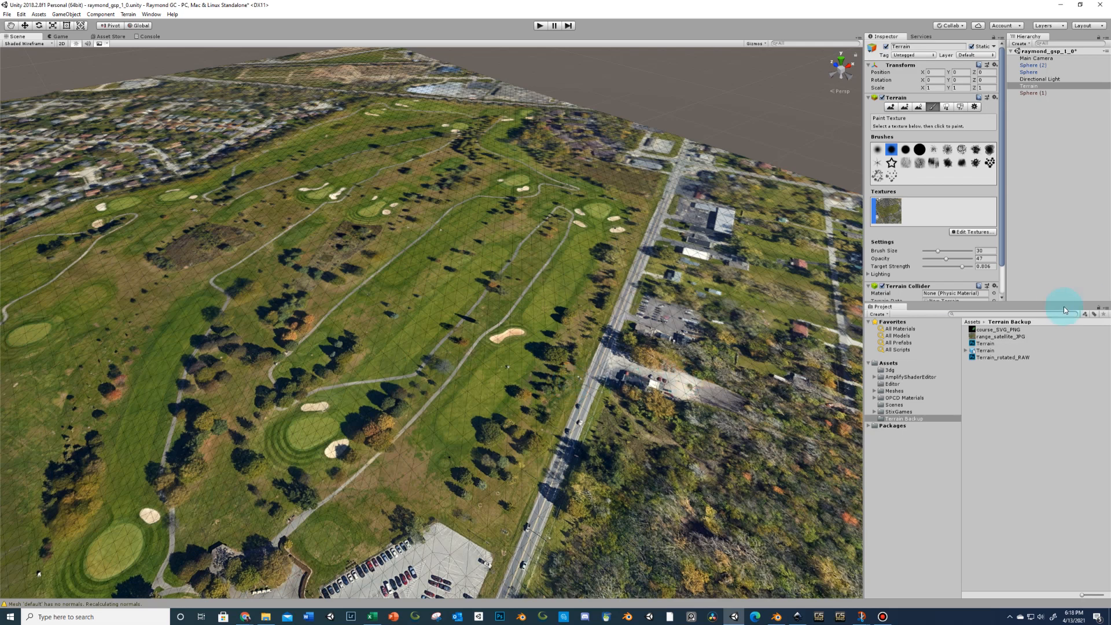
mouse_move(700, 274)
right_down()
mouse_move(704, 290)
mouse_move(692, 289)
mouse_move(688, 307)
mouse_move(702, 293)
right_up()
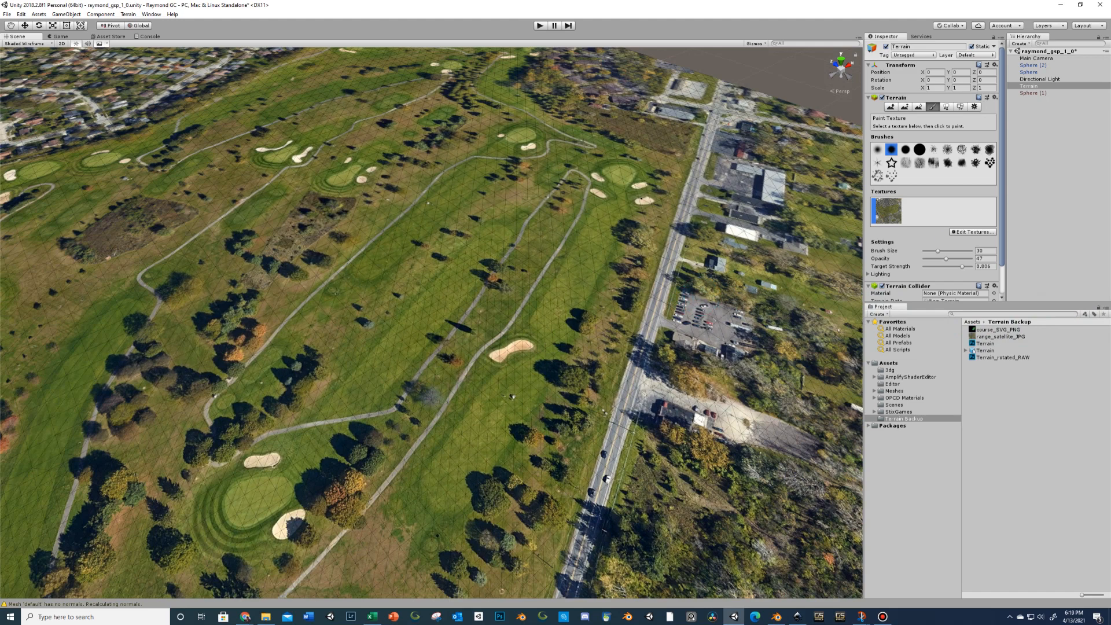
Switch to File Explorer, examine the contents of the Raymond folder and open its terrain subfolder
drag(336, 1, 390, 102)
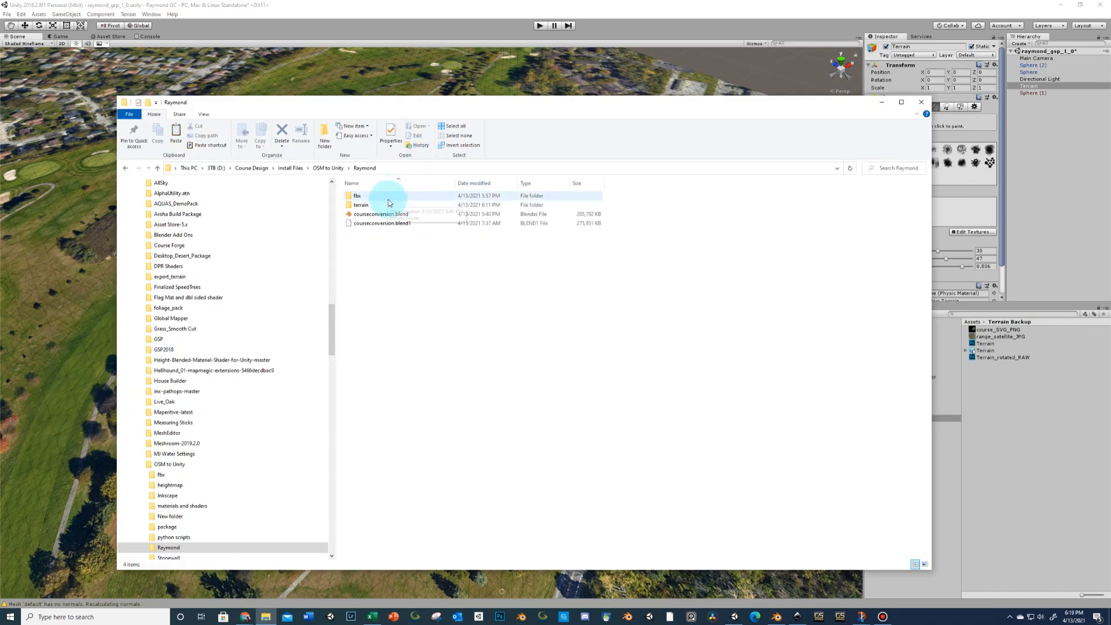
click(369, 216)
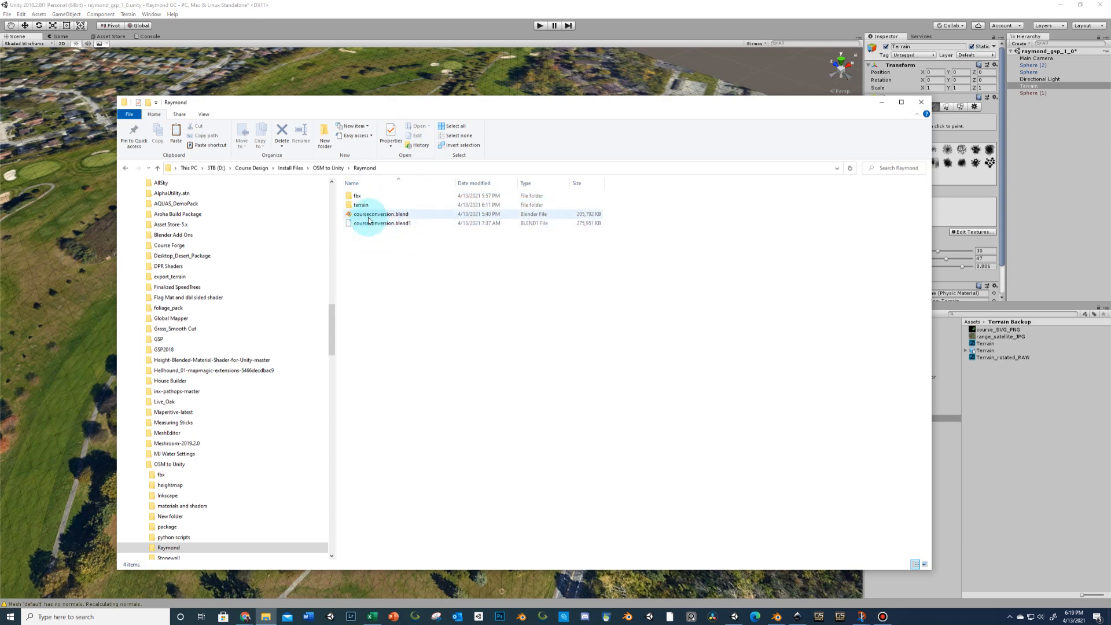
click(361, 204)
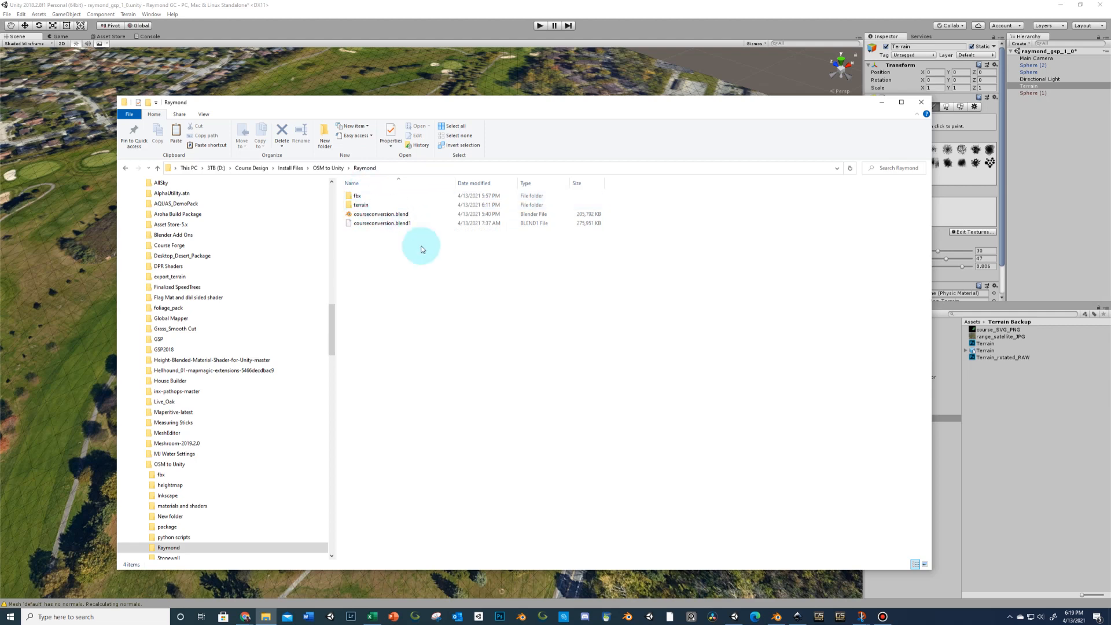
click(392, 225)
click(361, 169)
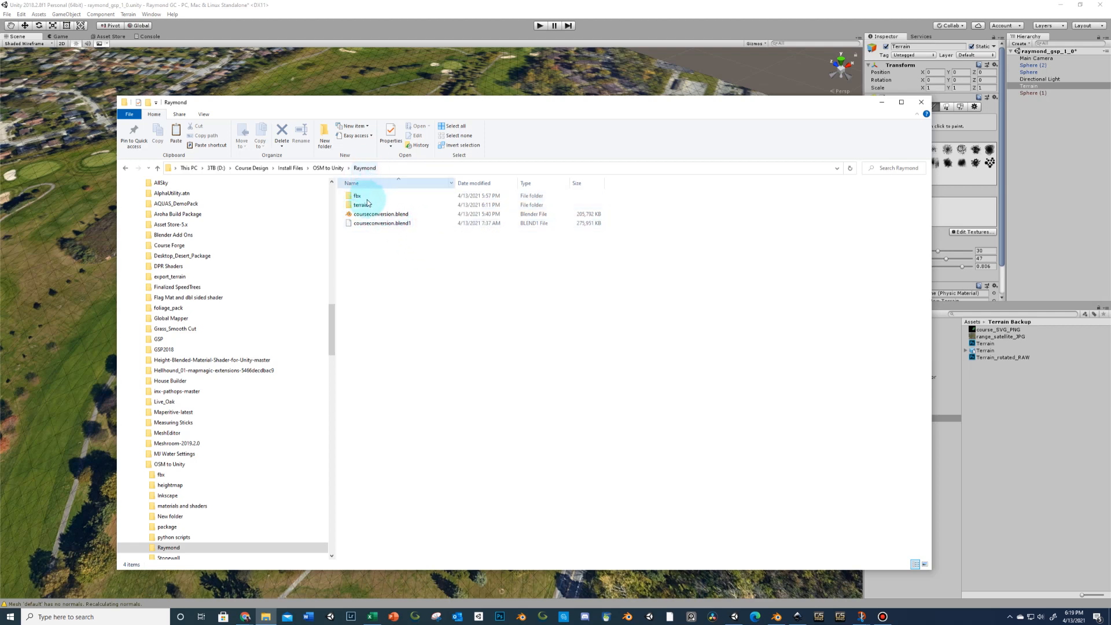
click(408, 222)
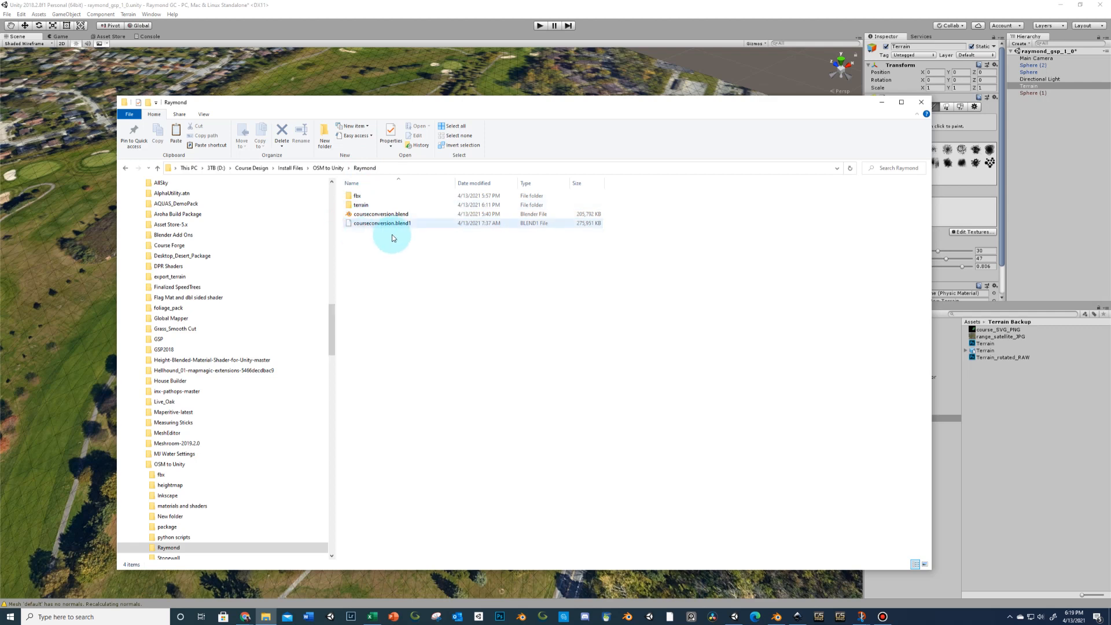
click(364, 206)
double_click(365, 209)
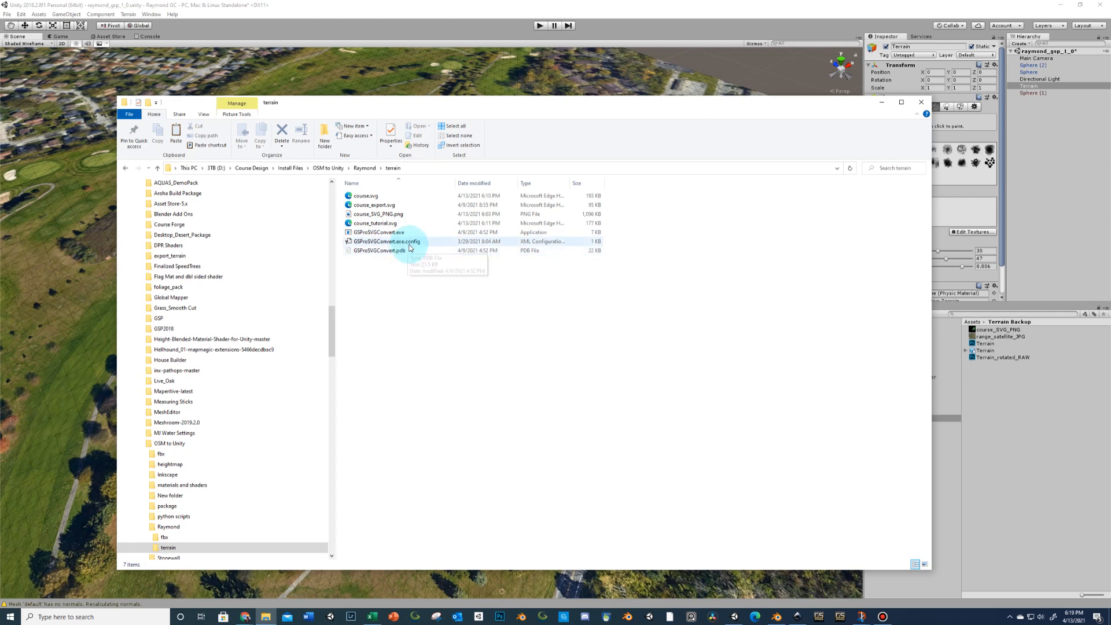
Check the contents of Raymond's fbx subfolder and return to the terrain folder
click(366, 169)
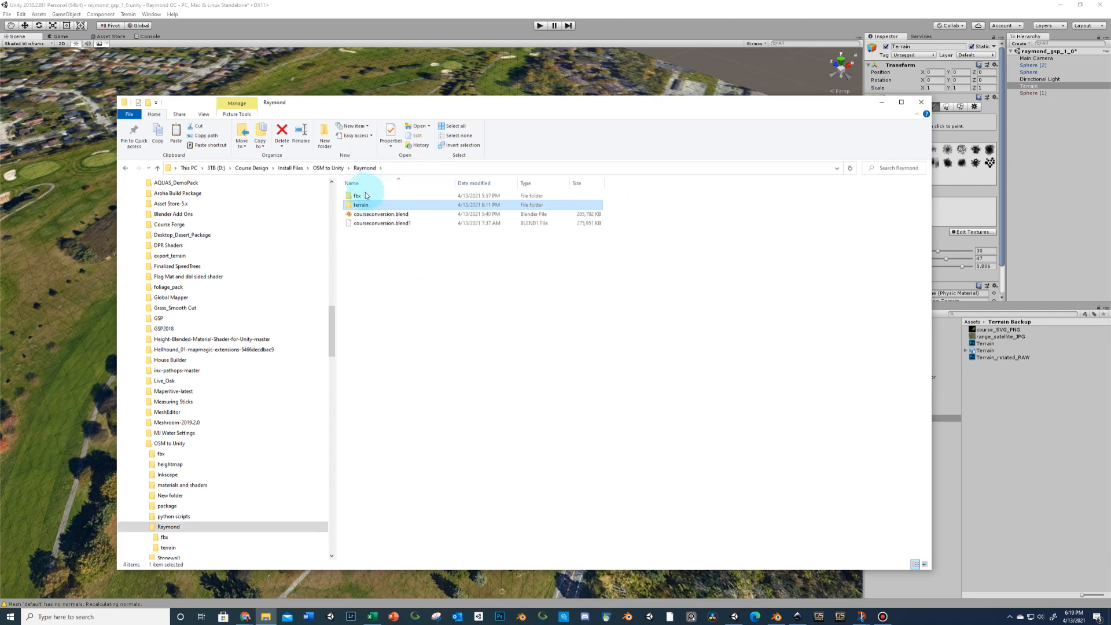
double_click(364, 195)
click(364, 169)
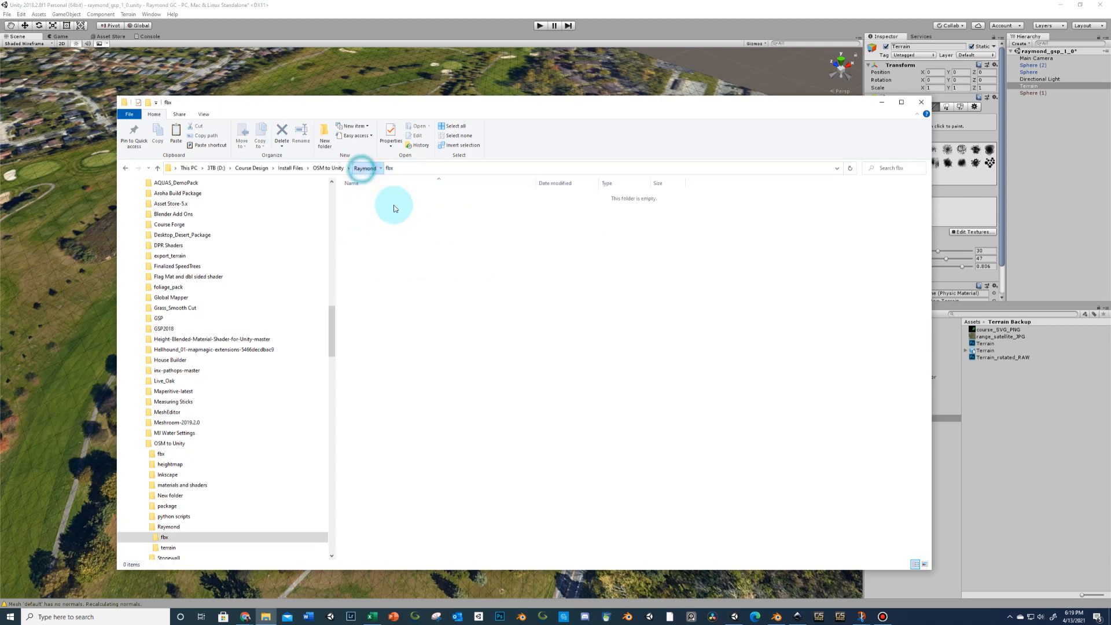
double_click(364, 207)
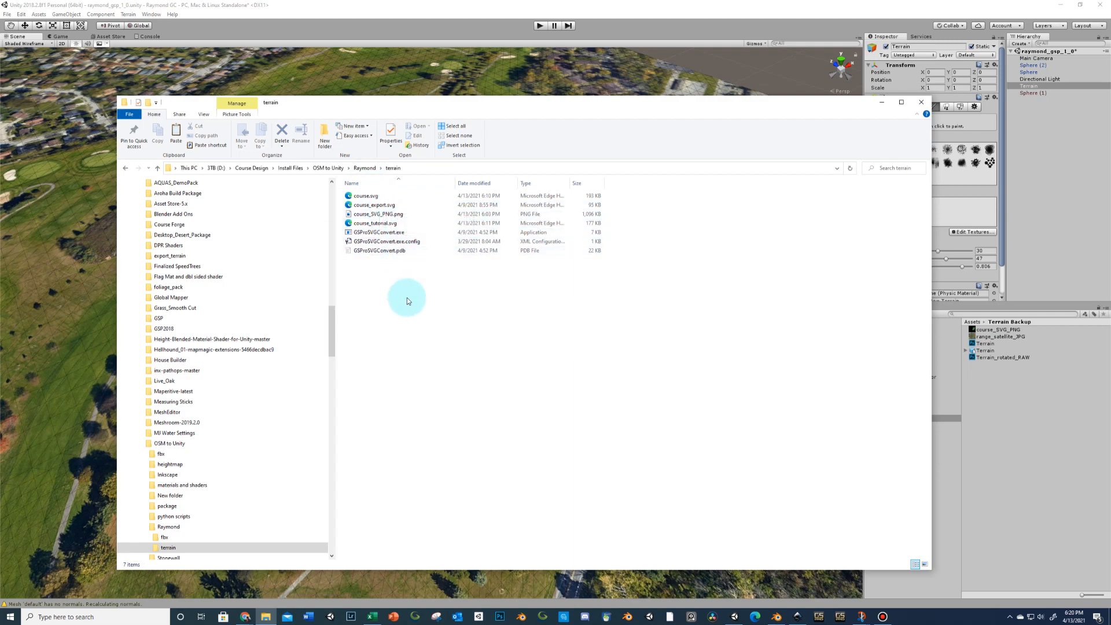
Switch to course.svg in Inkscape, collapse the Hole02 and Hole01 layers, and lock Hole02
click(797, 617)
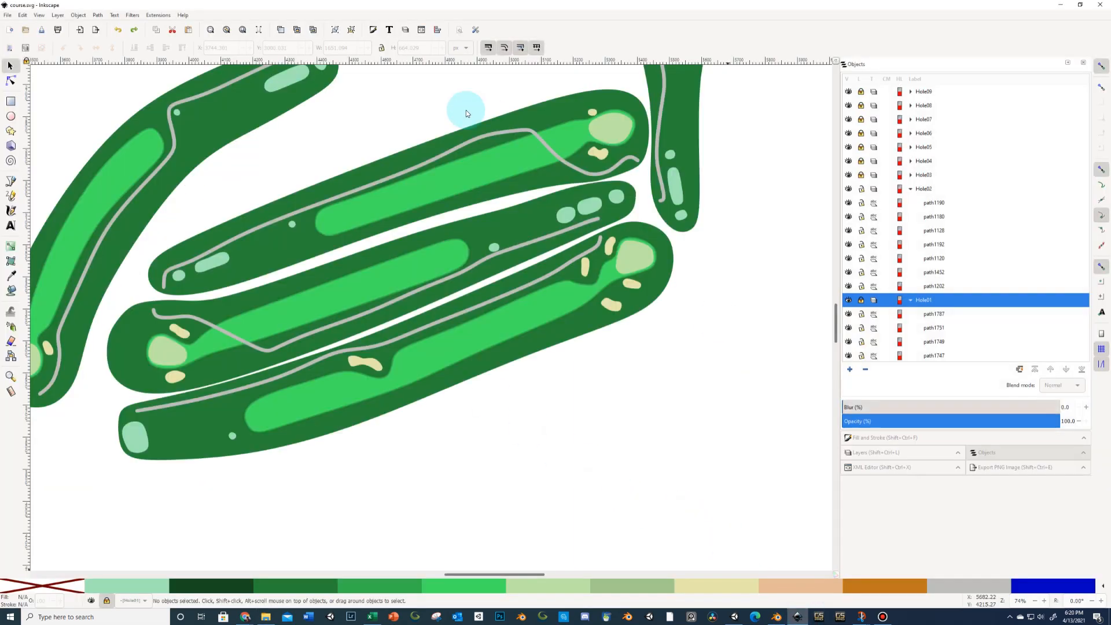
scroll(675, 238, up, 4)
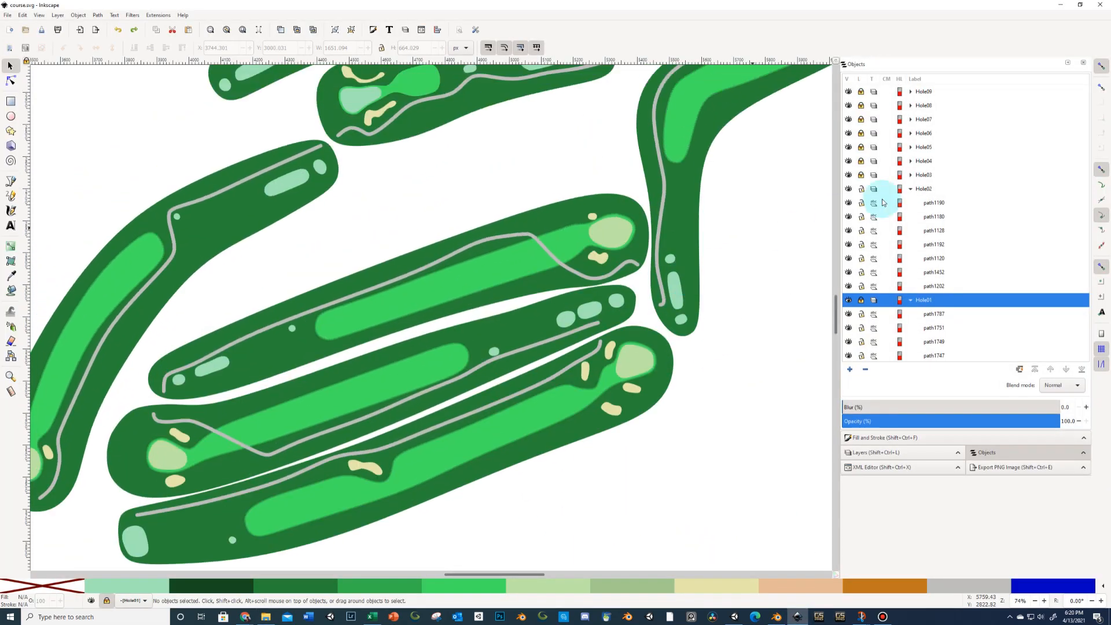
click(910, 189)
click(911, 203)
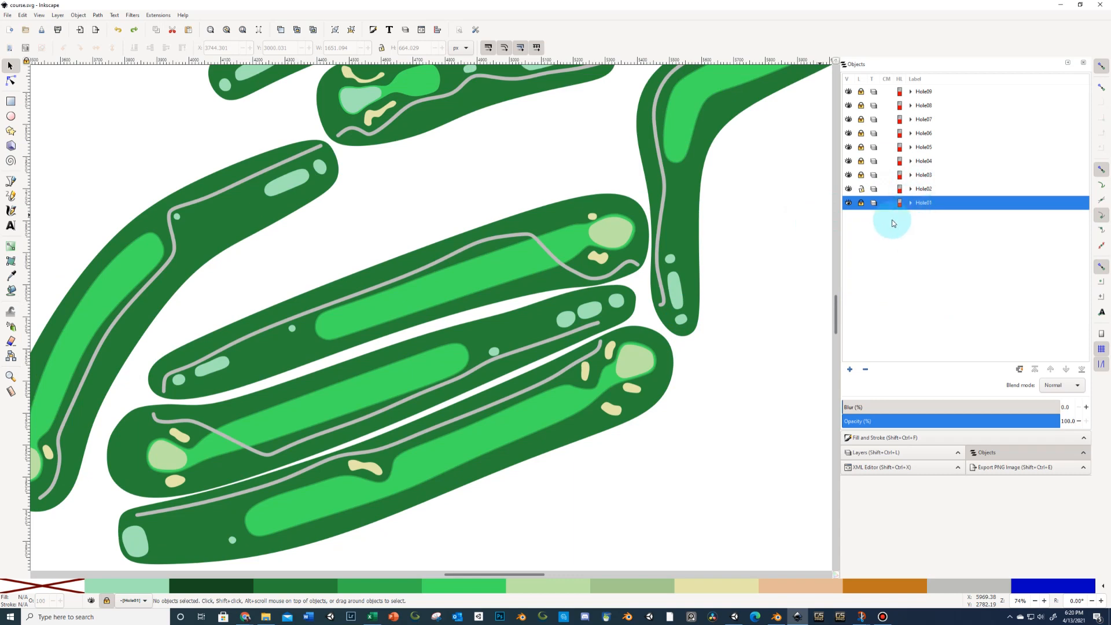
scroll(787, 237, up, 7)
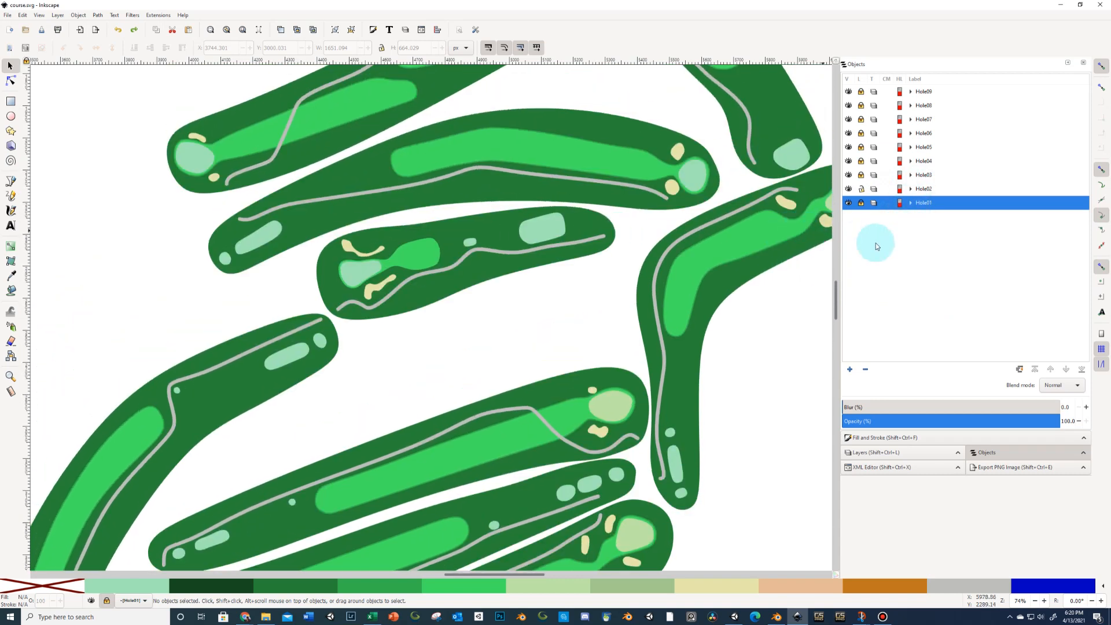
click(861, 189)
scroll(676, 331, down, 8)
scroll(676, 332, down, 5)
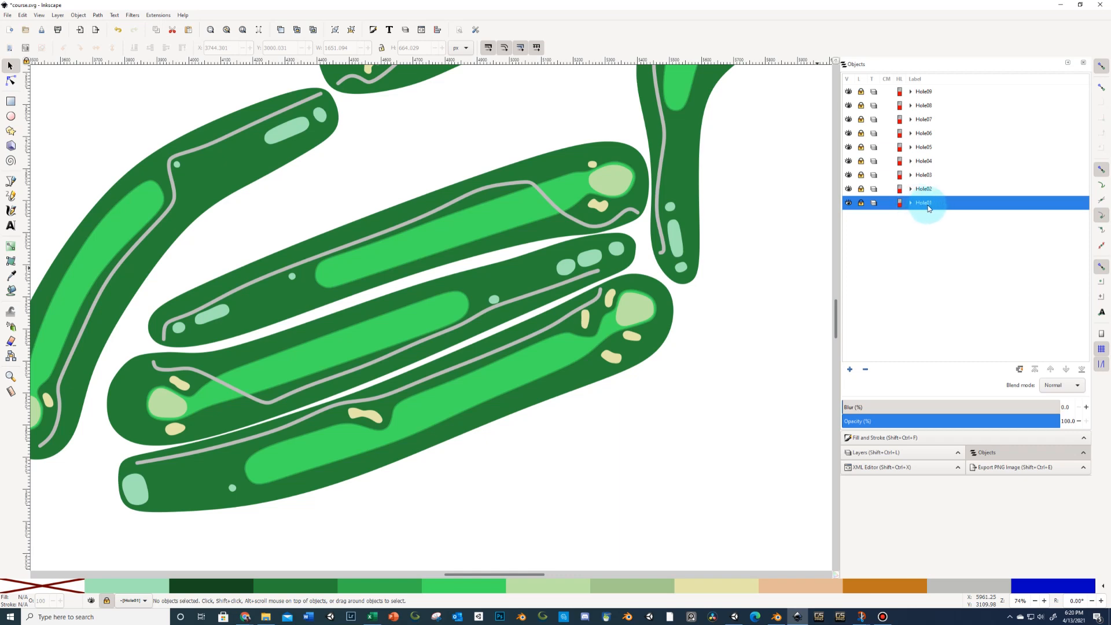
Expand the Hole01 layer to list its paths and unlock the layer
click(910, 203)
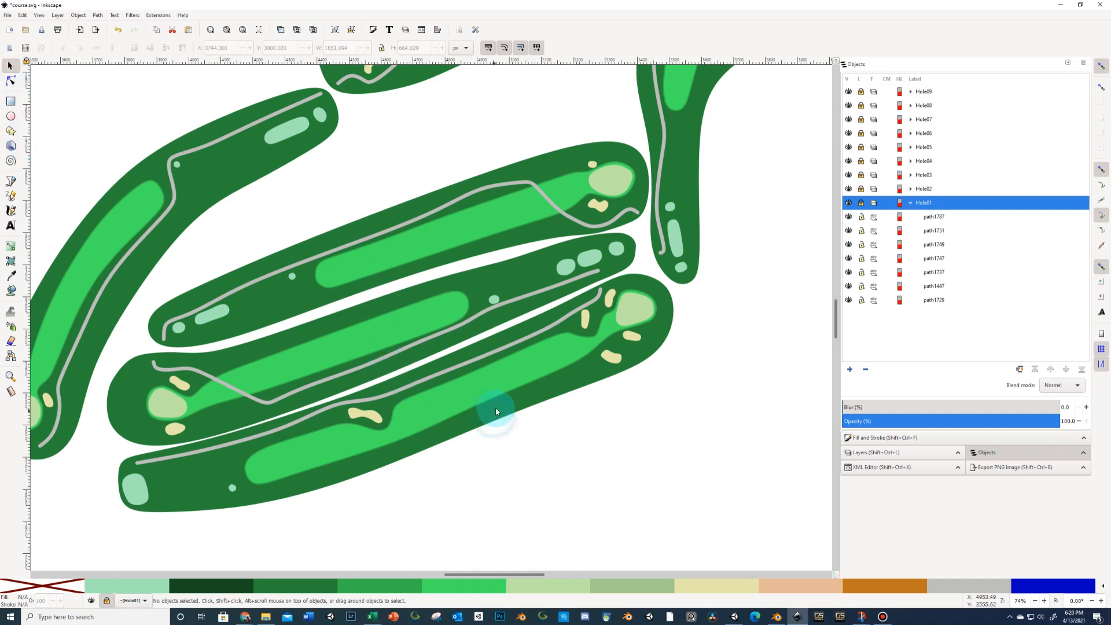
click(861, 202)
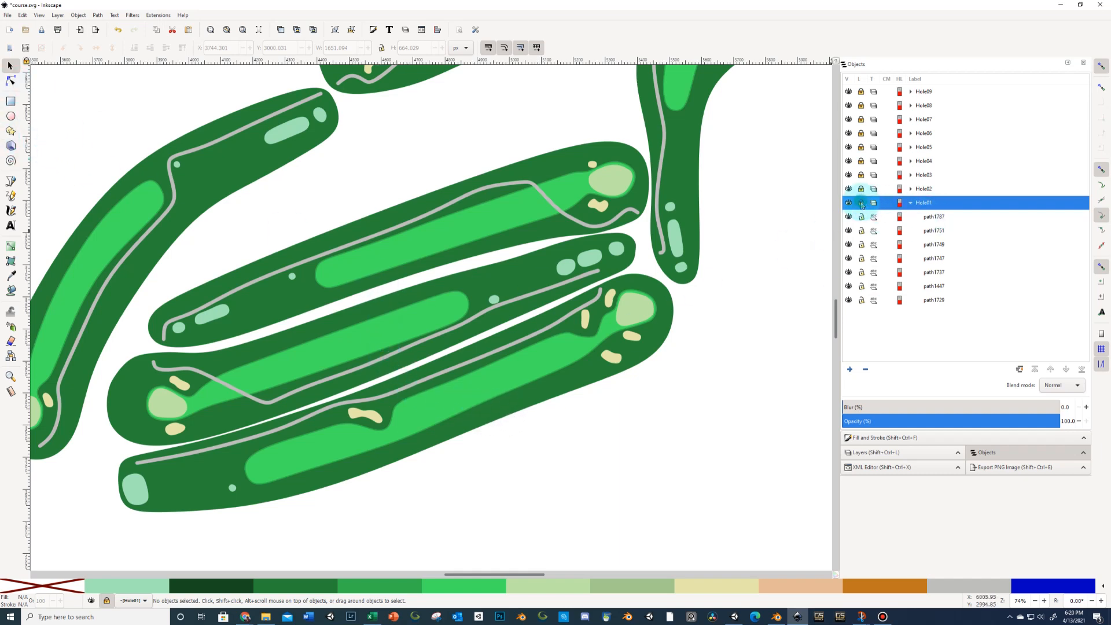
Try moving the large dark-green outline of Hole01 away from its inner shapes, undo the move and deselect it
click(550, 392)
drag(550, 392, 666, 426)
click(24, 15)
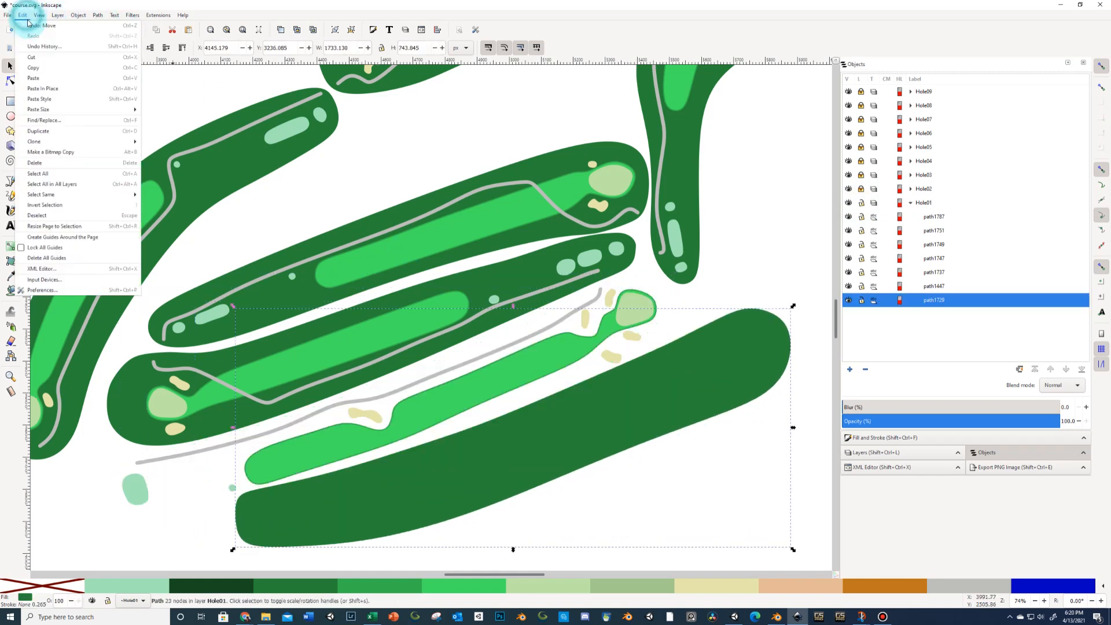
click(40, 27)
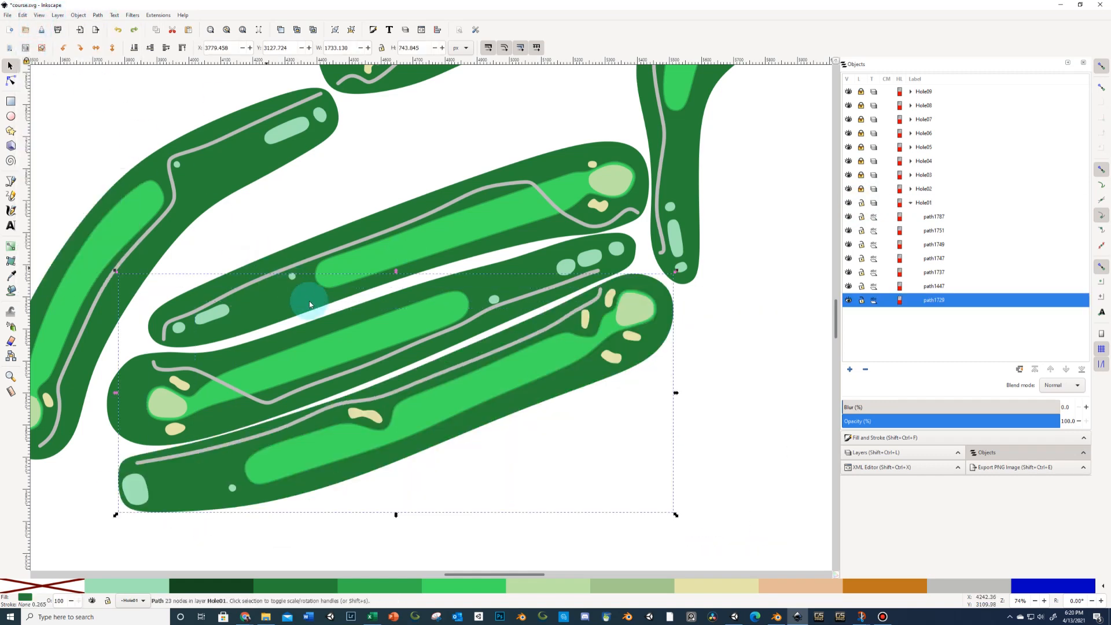
click(715, 400)
Examine which paths belong to the Hole02 and Hole01 layers and compare them with the shapes on the canvas
scroll(717, 400, up, 3)
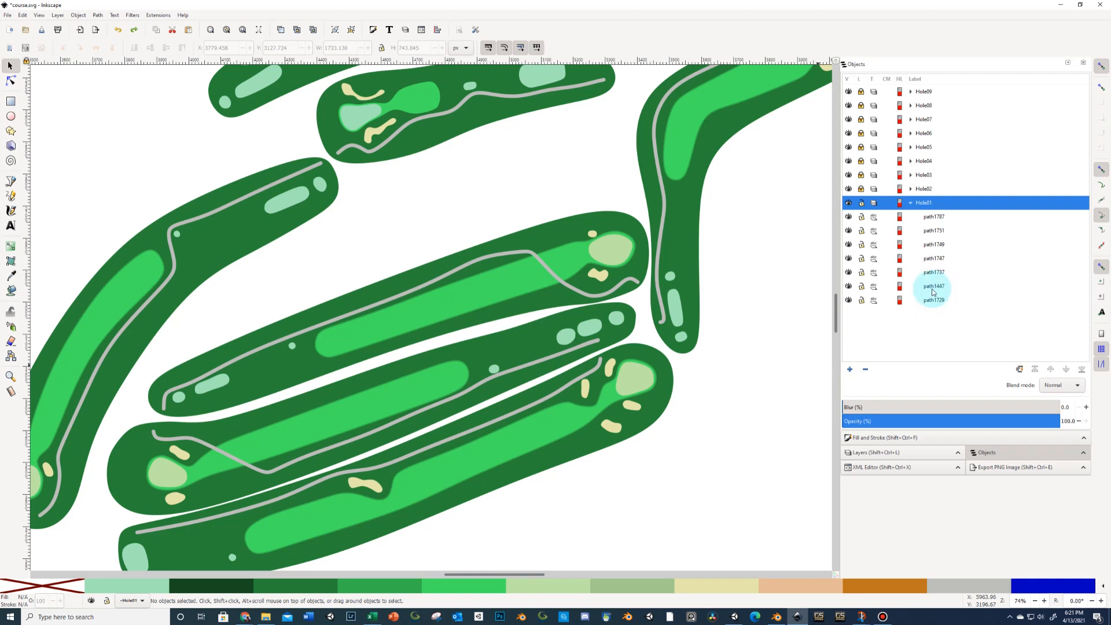
click(912, 190)
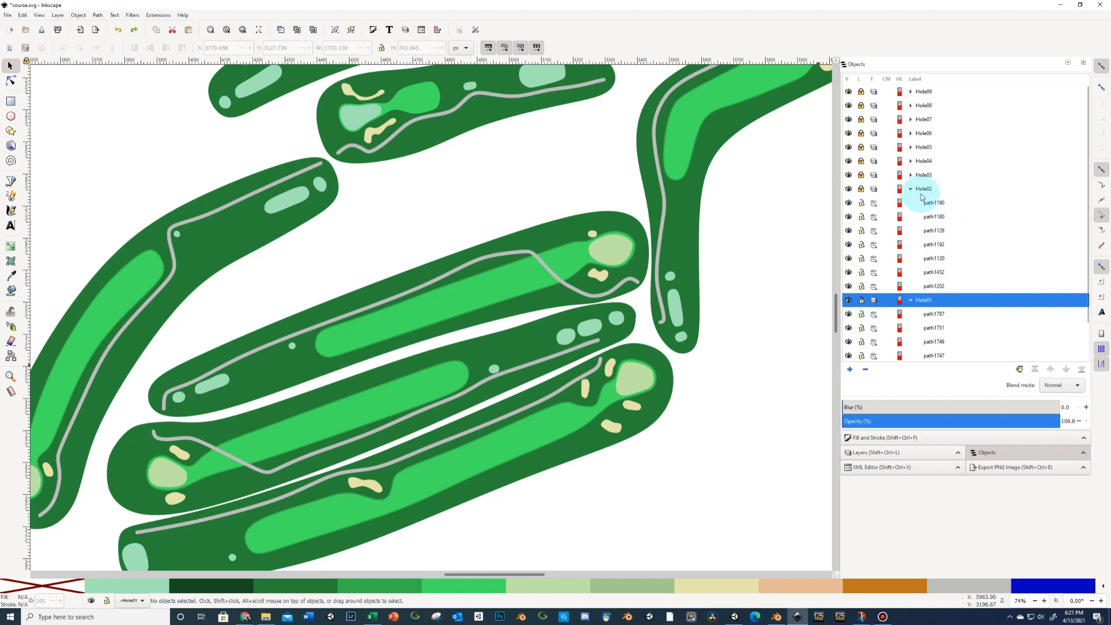
click(911, 188)
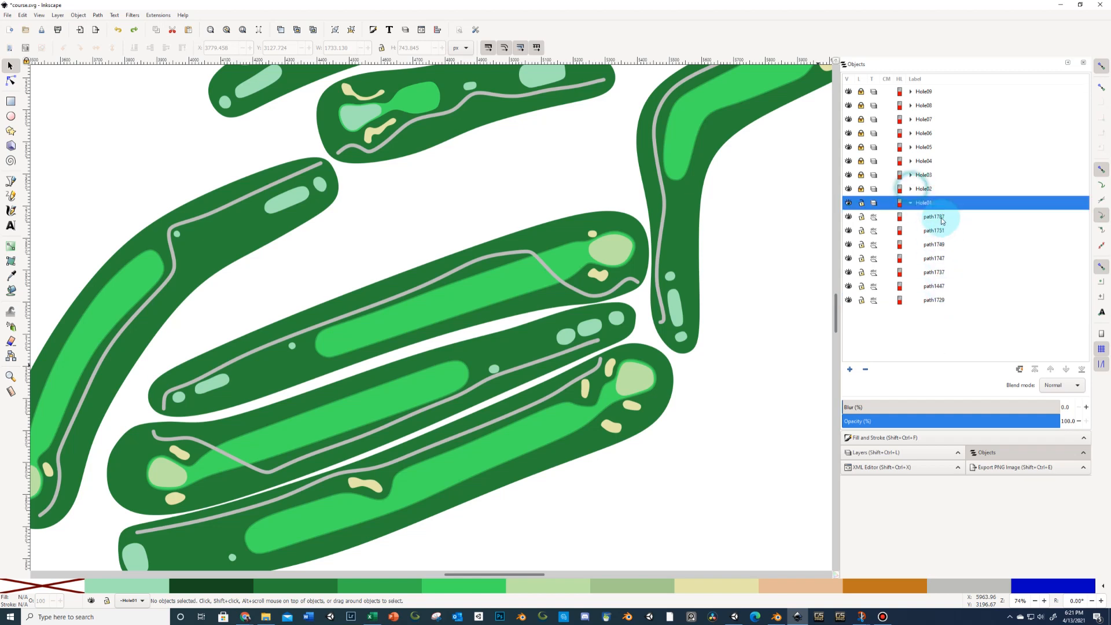
click(911, 202)
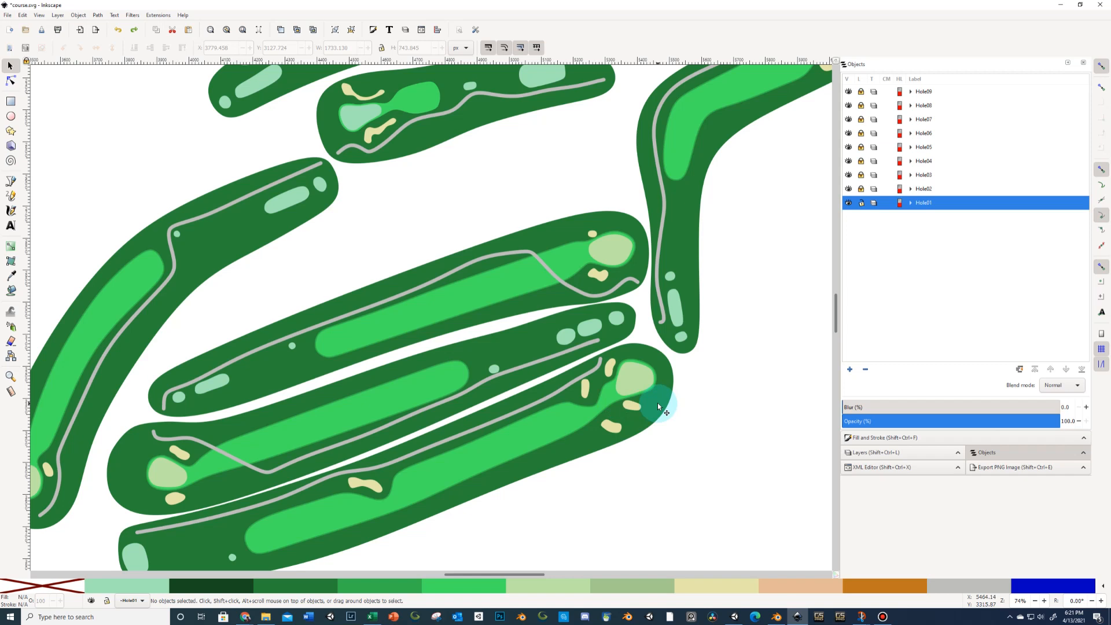
scroll(689, 274, down, 3)
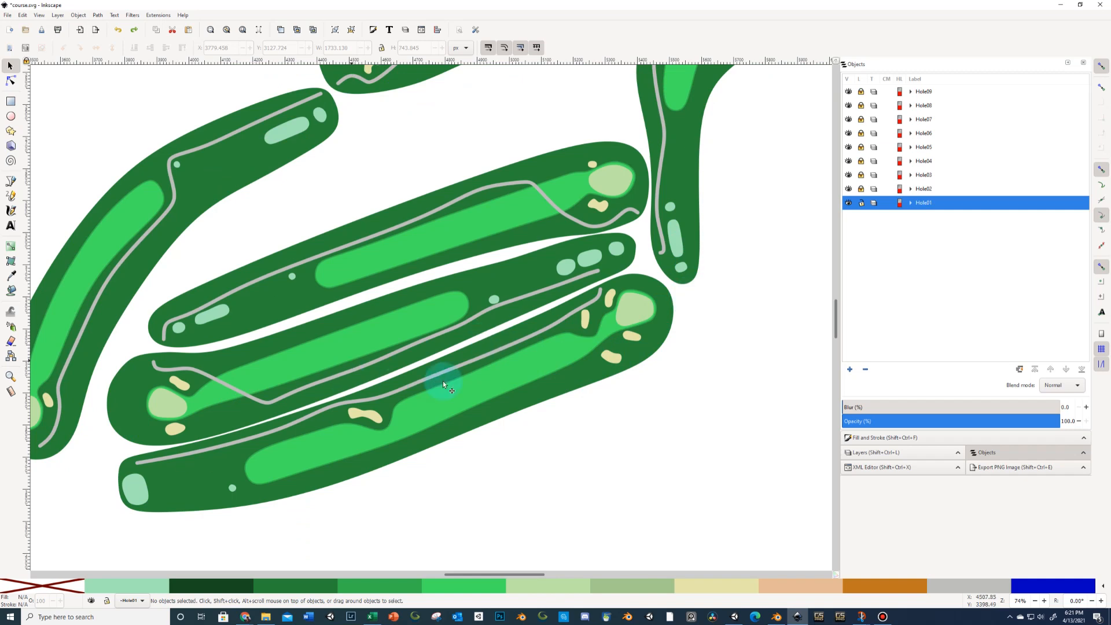
click(911, 205)
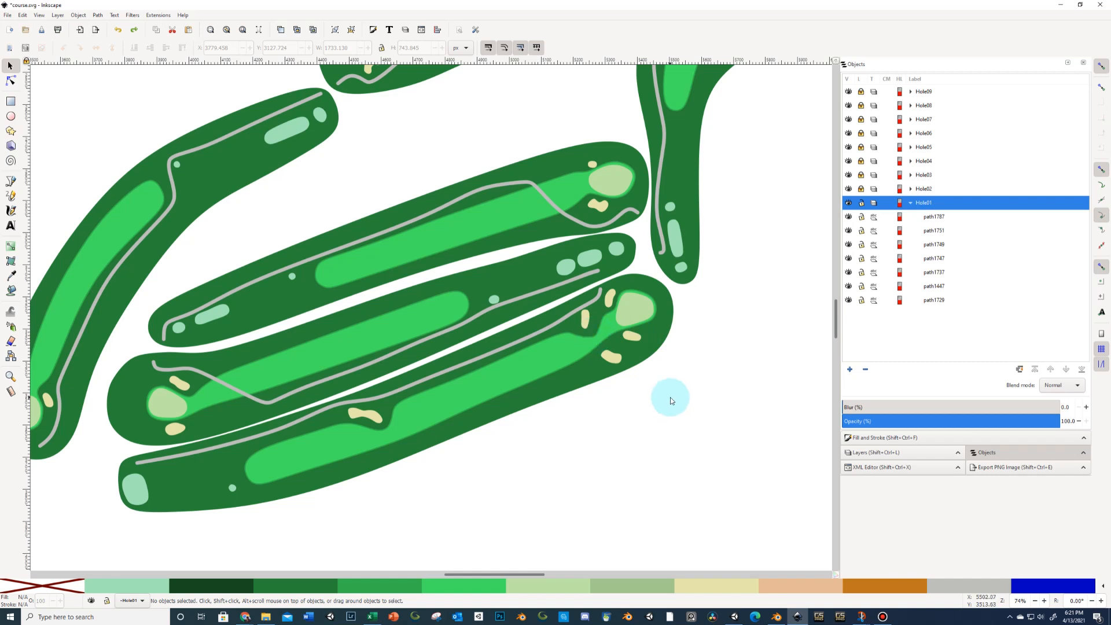
scroll(670, 397, up, 3)
scroll(671, 397, down, 5)
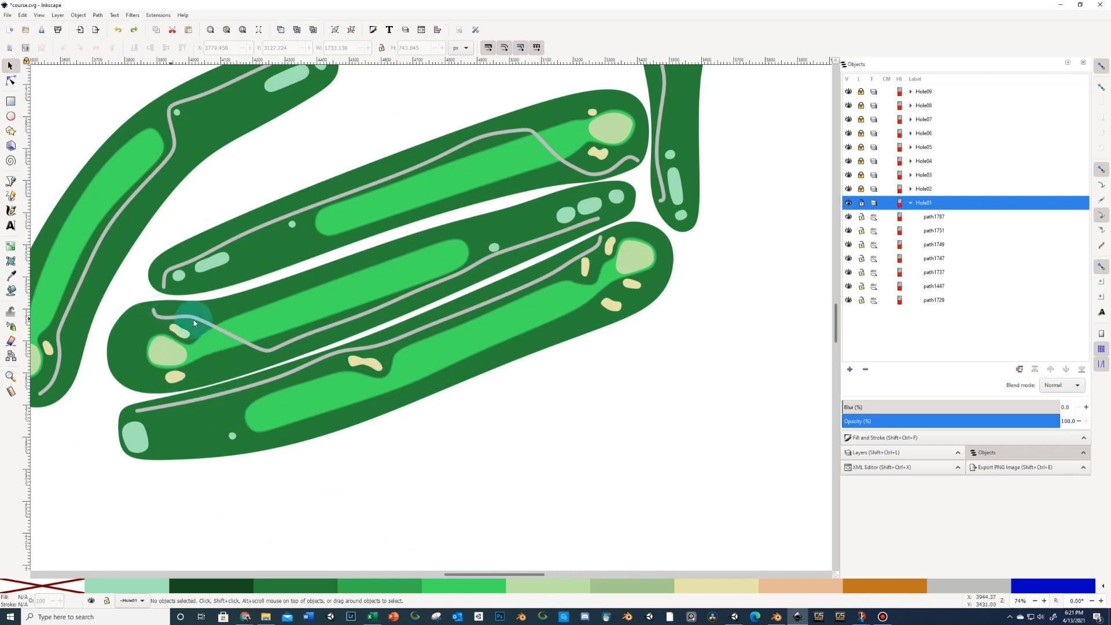
Toggle the Hole02 layer's visibility off and on, leaving the layer visible and unlocked, and collapse Hole01
click(849, 189)
click(849, 190)
click(911, 204)
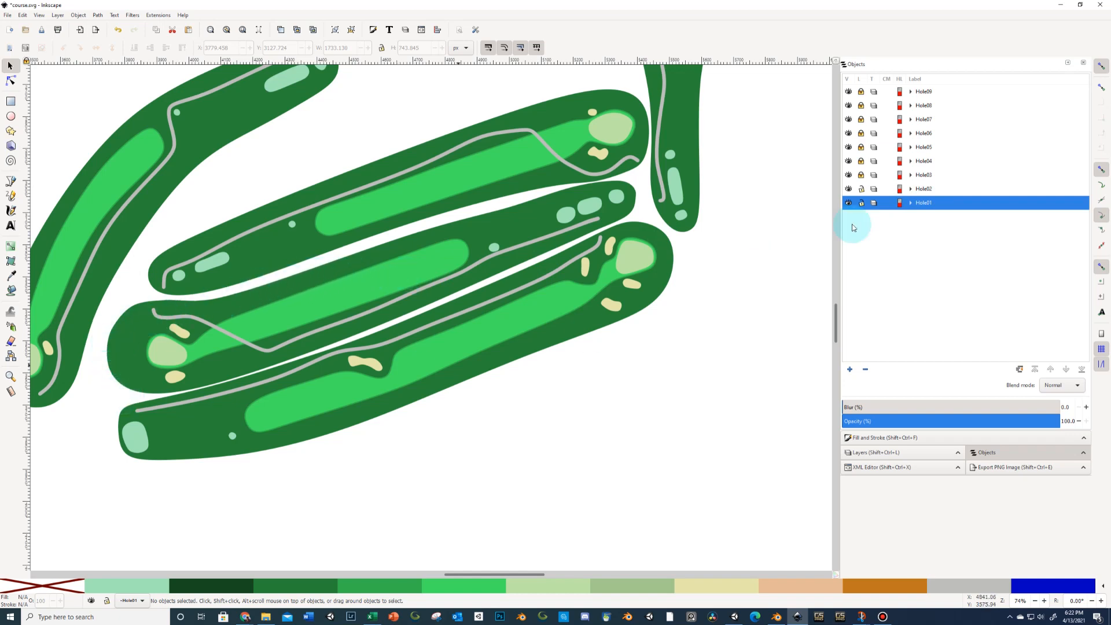
Review how the paths are organised by hole, expanding and collapsing Hole02 and Hole01 in turn
click(910, 189)
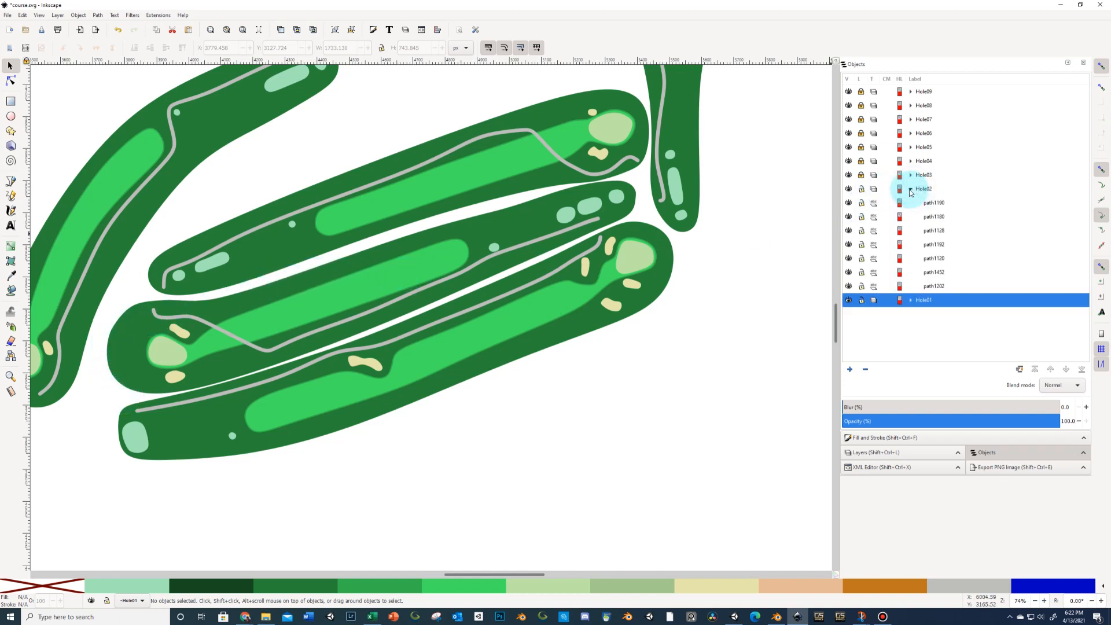
click(911, 190)
click(911, 203)
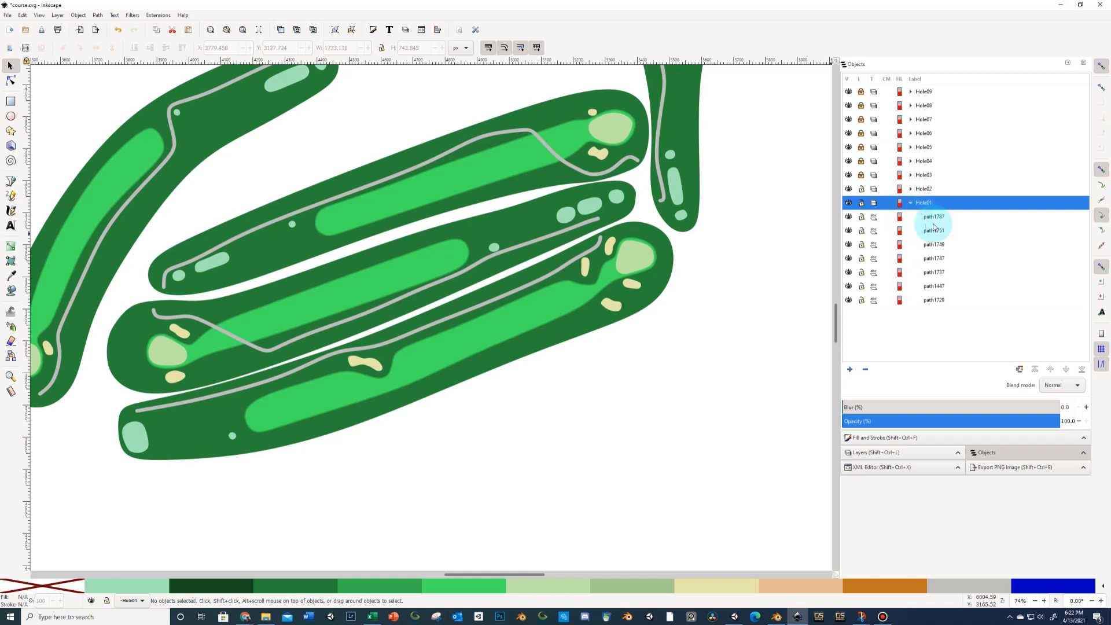
click(911, 204)
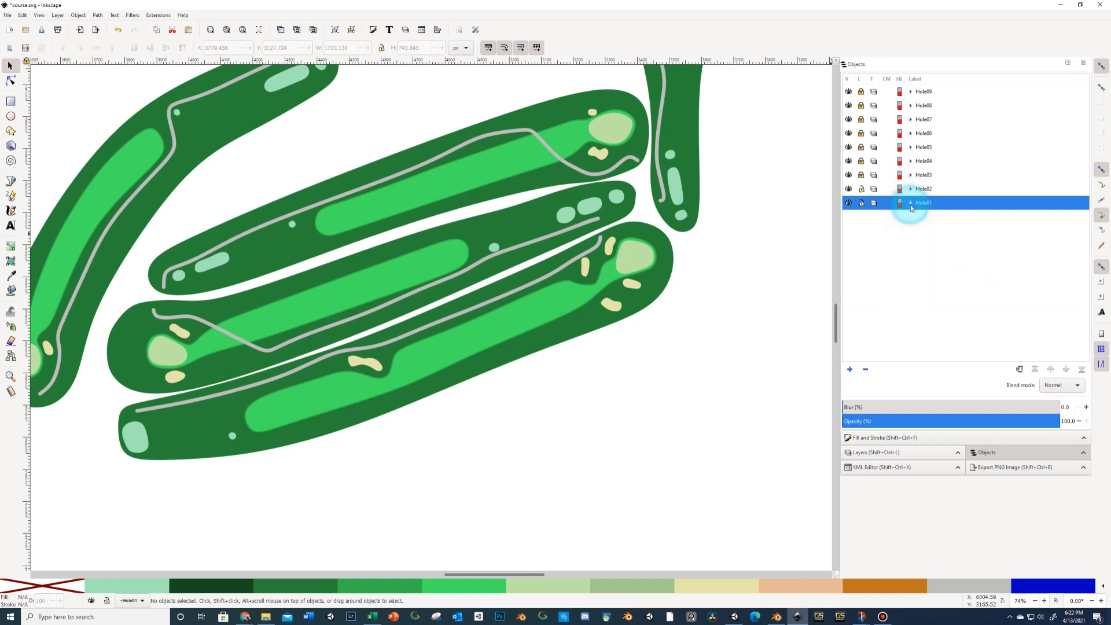
click(910, 189)
click(910, 189)
click(910, 203)
click(910, 203)
click(921, 206)
click(911, 203)
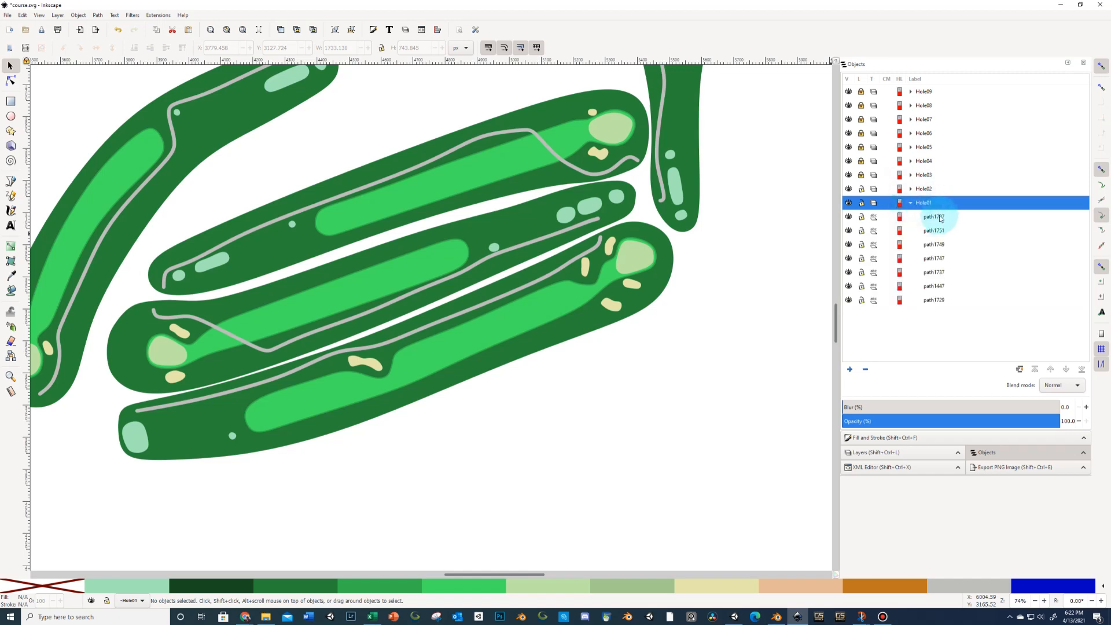
click(910, 203)
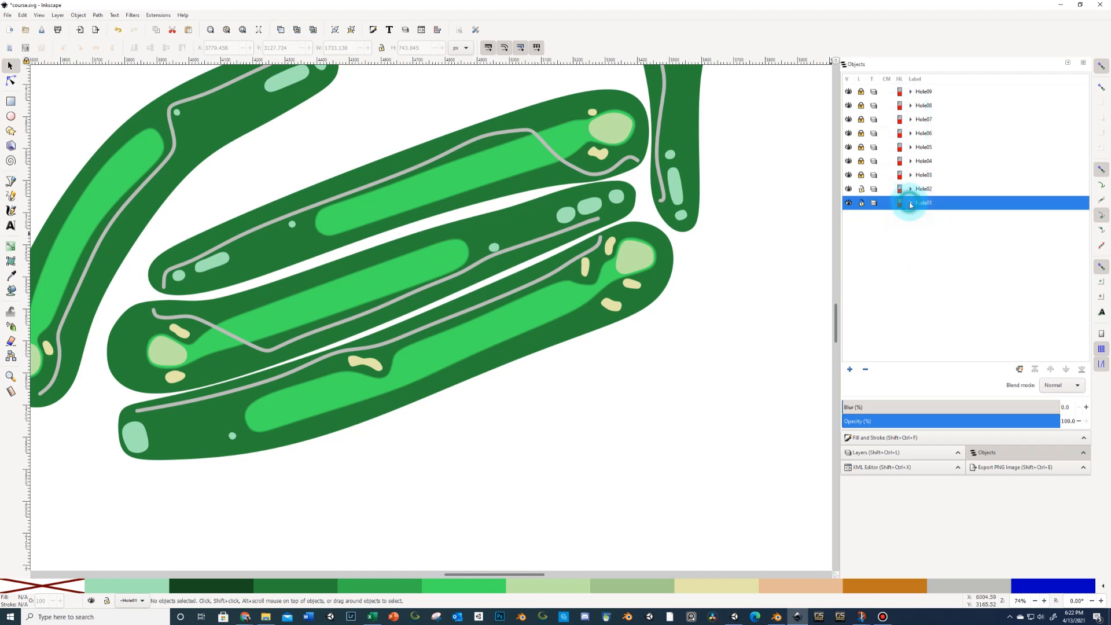
scroll(626, 253, up, 4)
scroll(631, 253, up, 1)
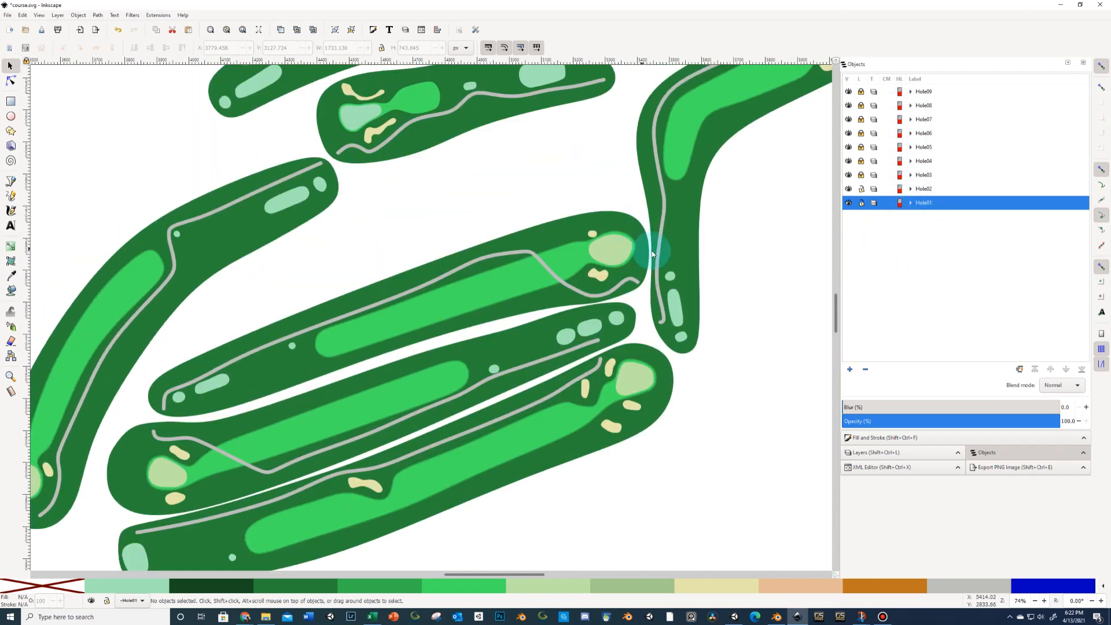
scroll(651, 253, down, 3)
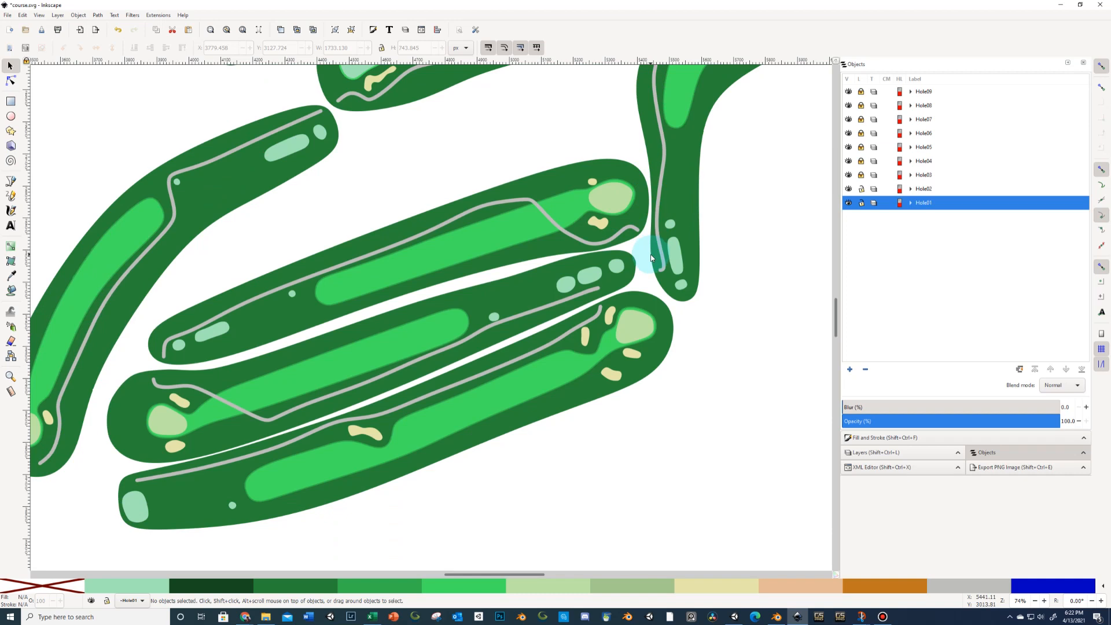
Examine the hole shapes across the whole course drawing, comparing how each hole's fairway, green, bunkers, tees and cart path are laid out
scroll(650, 260, down, 1)
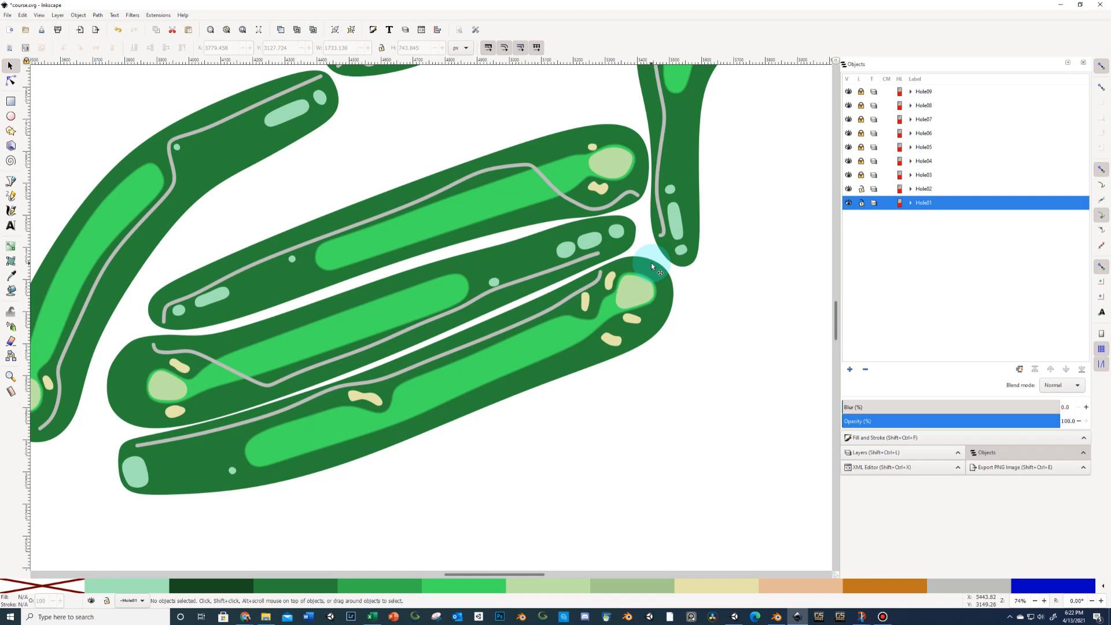
scroll(674, 328, up, 1)
scroll(637, 300, down, 4)
scroll(630, 307, up, 1)
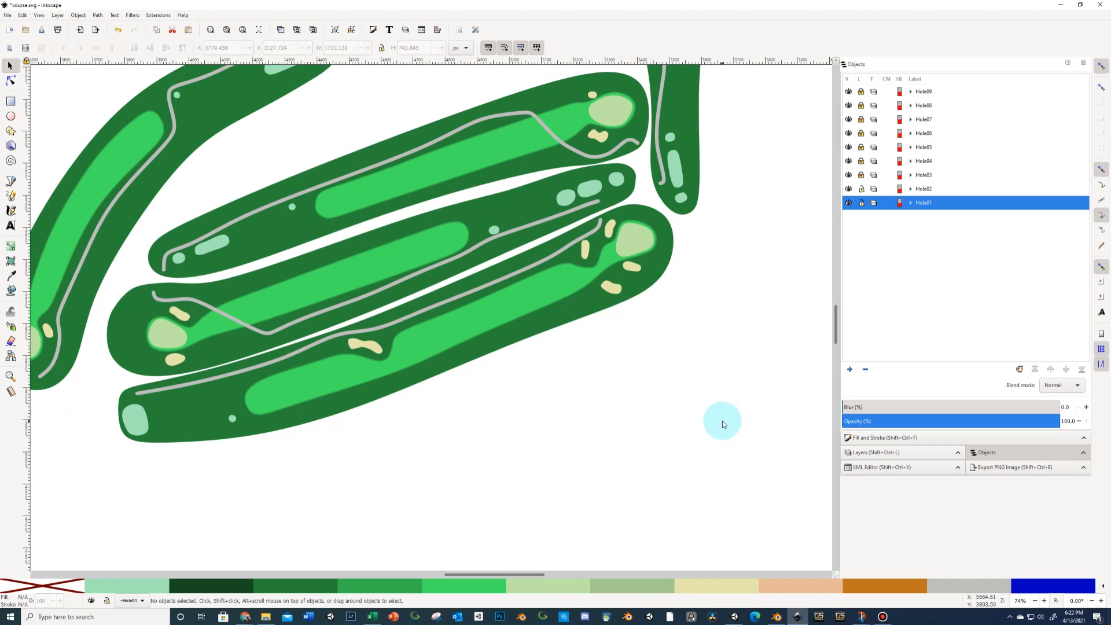
scroll(722, 421, up, 4)
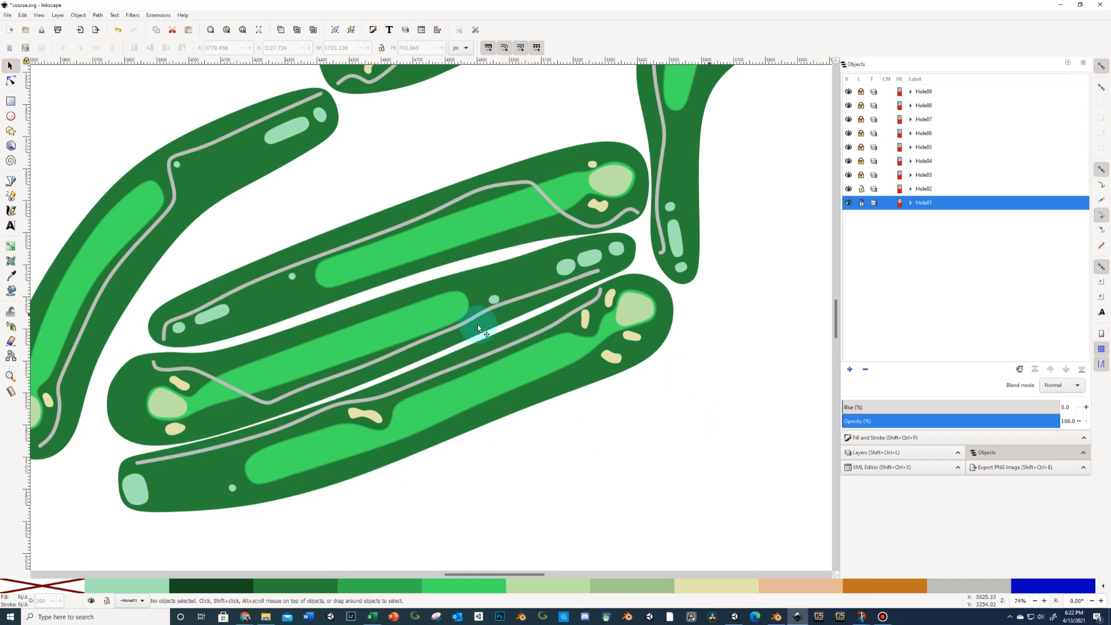
scroll(627, 276, up, 10)
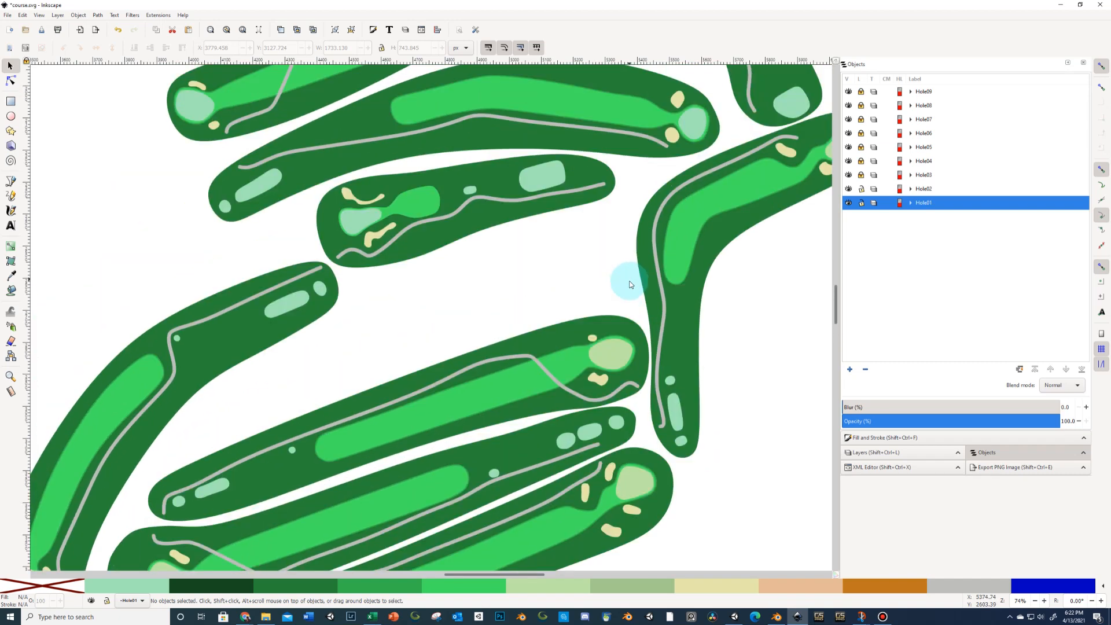
scroll(619, 283, down, 9)
scroll(227, 341, down, 4)
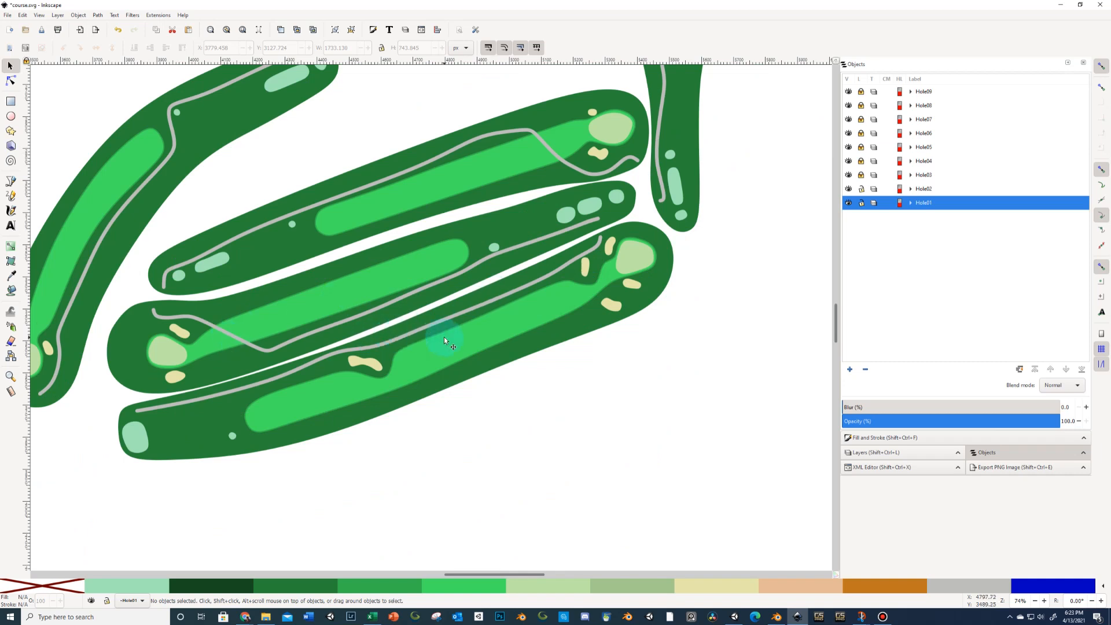
scroll(512, 326, up, 2)
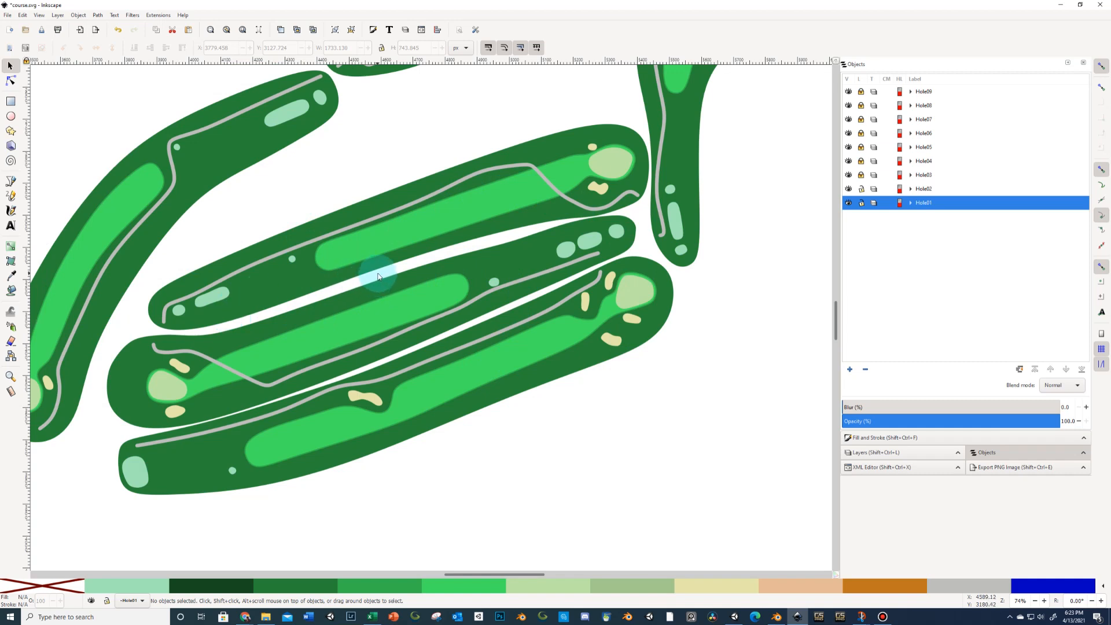
scroll(573, 234, up, 10)
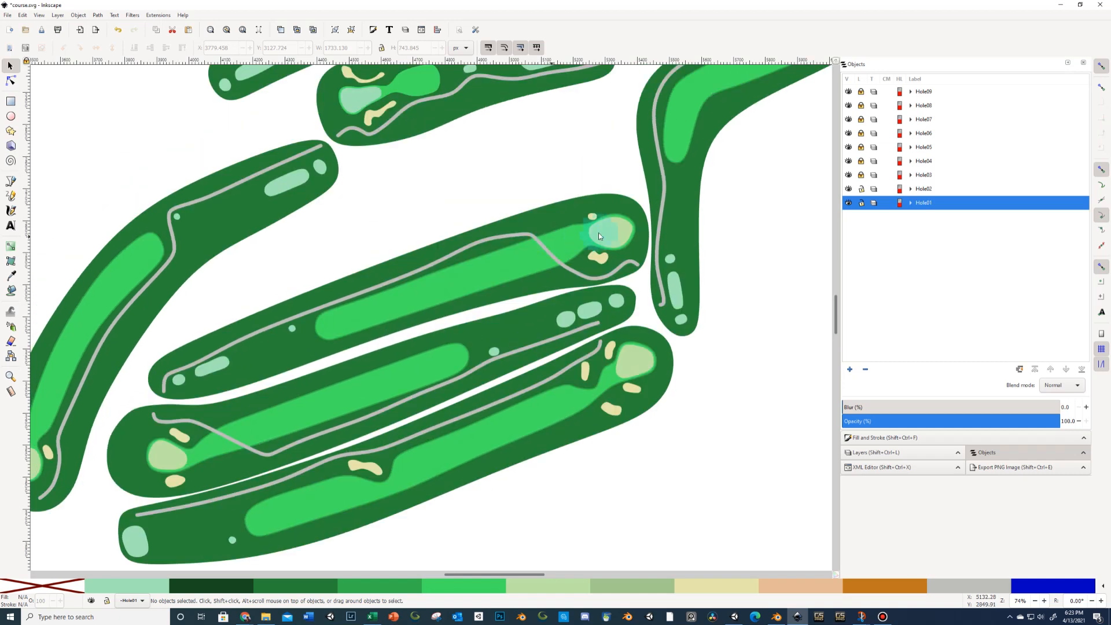
scroll(665, 248, up, 8)
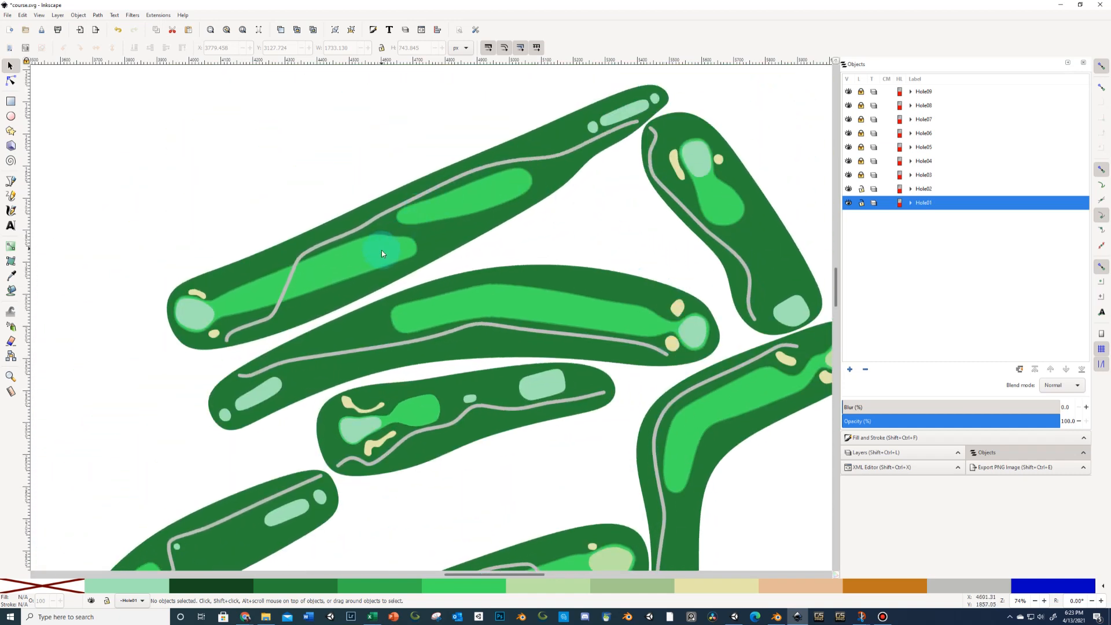
scroll(428, 296, down, 16)
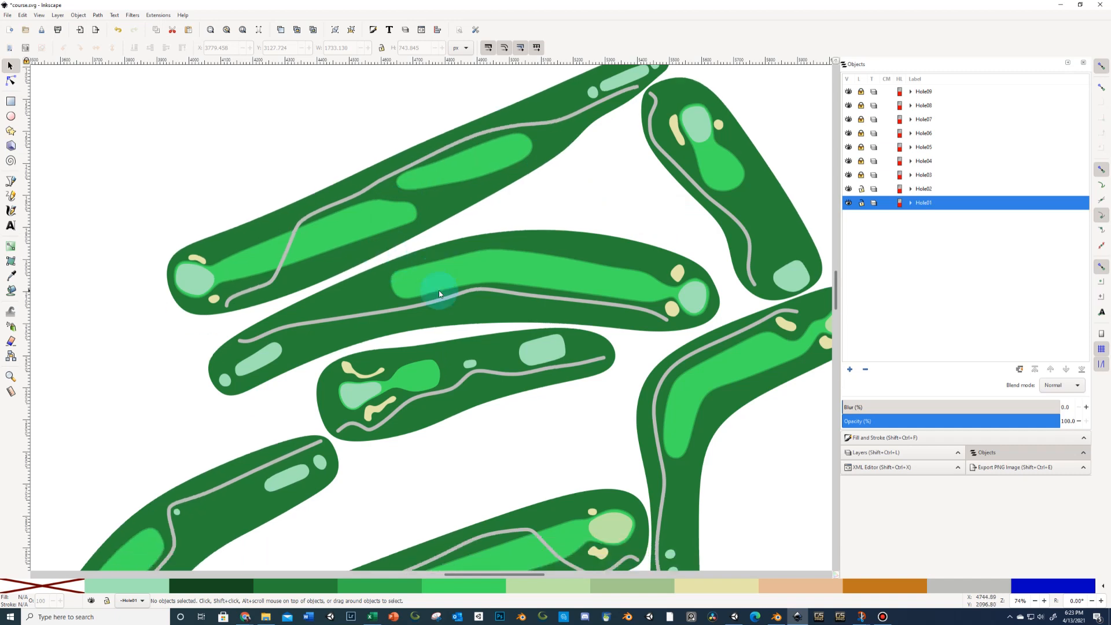
scroll(456, 294, down, 1)
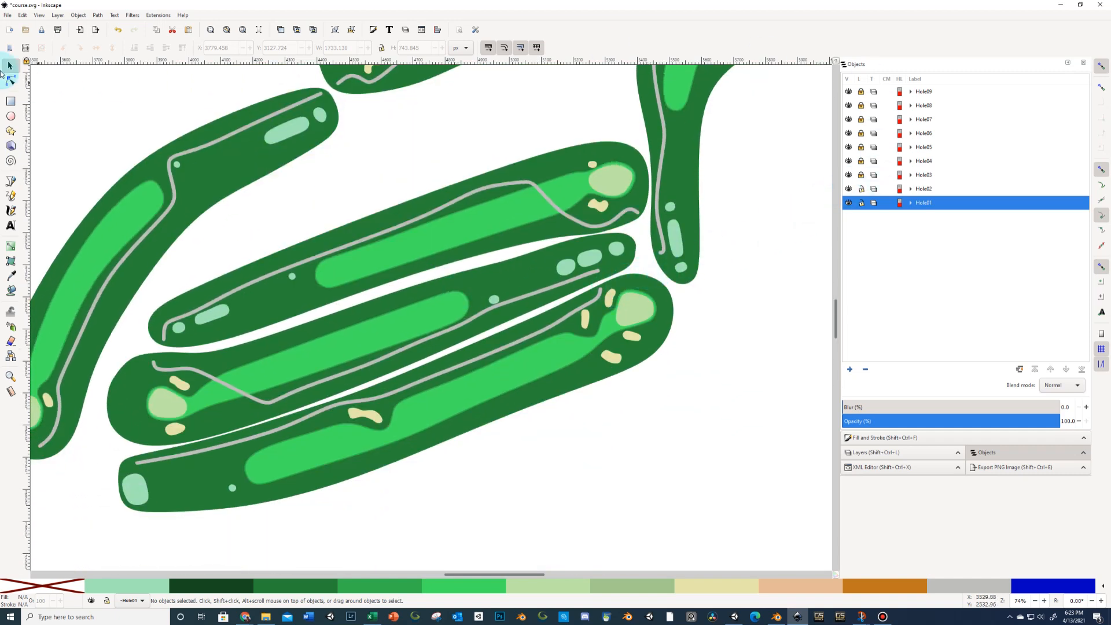
Save the changes to course.svg
click(8, 15)
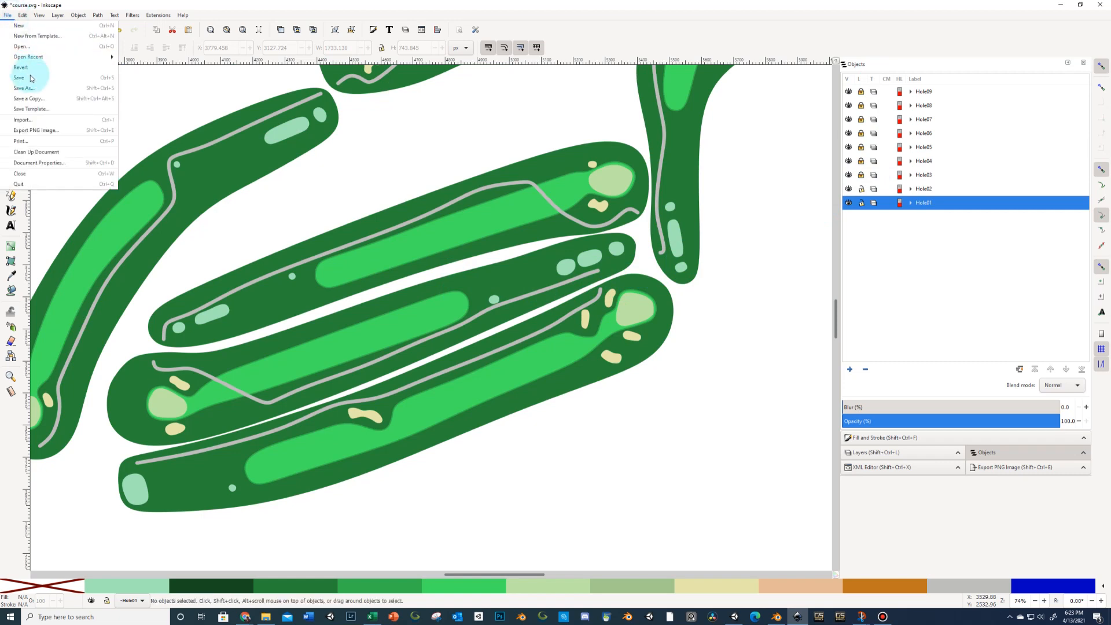
click(35, 75)
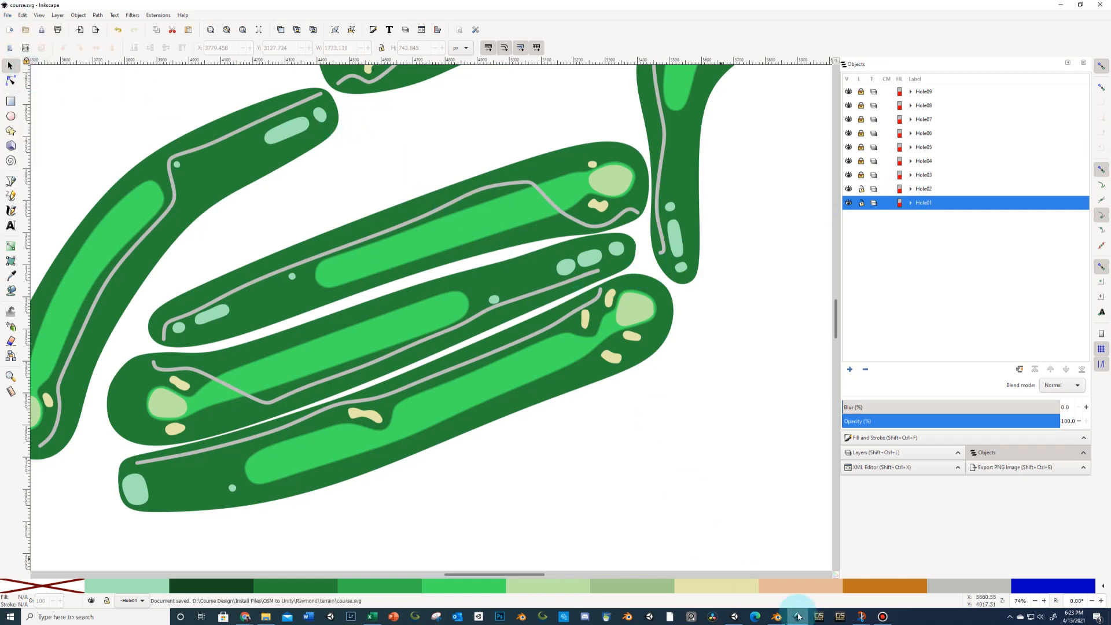
Switch to File Explorer and delete the existing course_tutorial.svg from the Raymond terrain folder
click(266, 616)
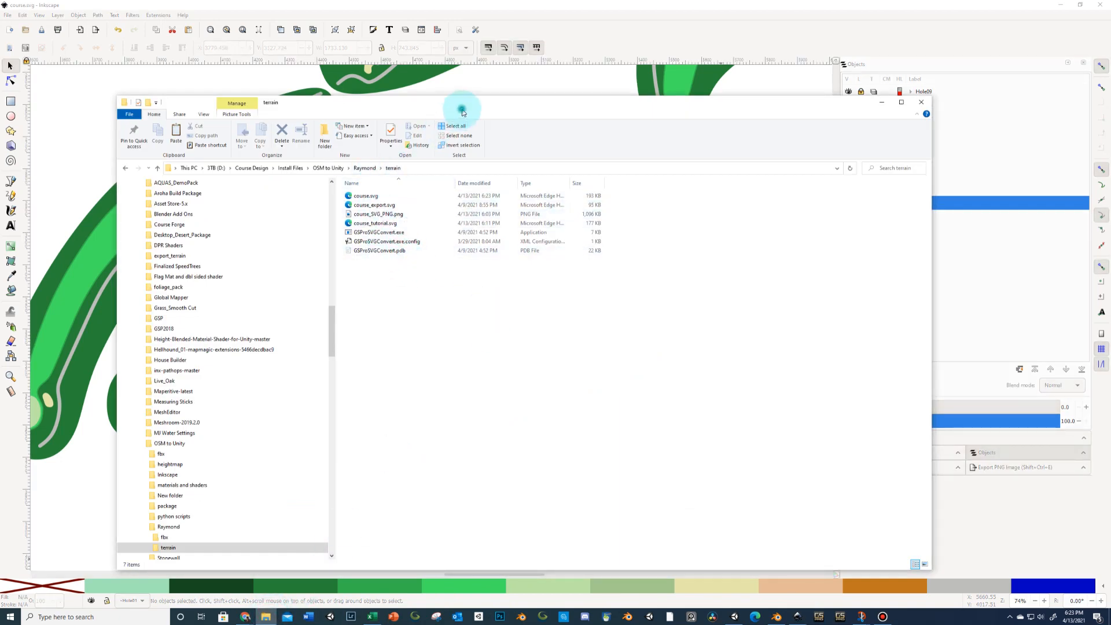
drag(542, 103, 602, 90)
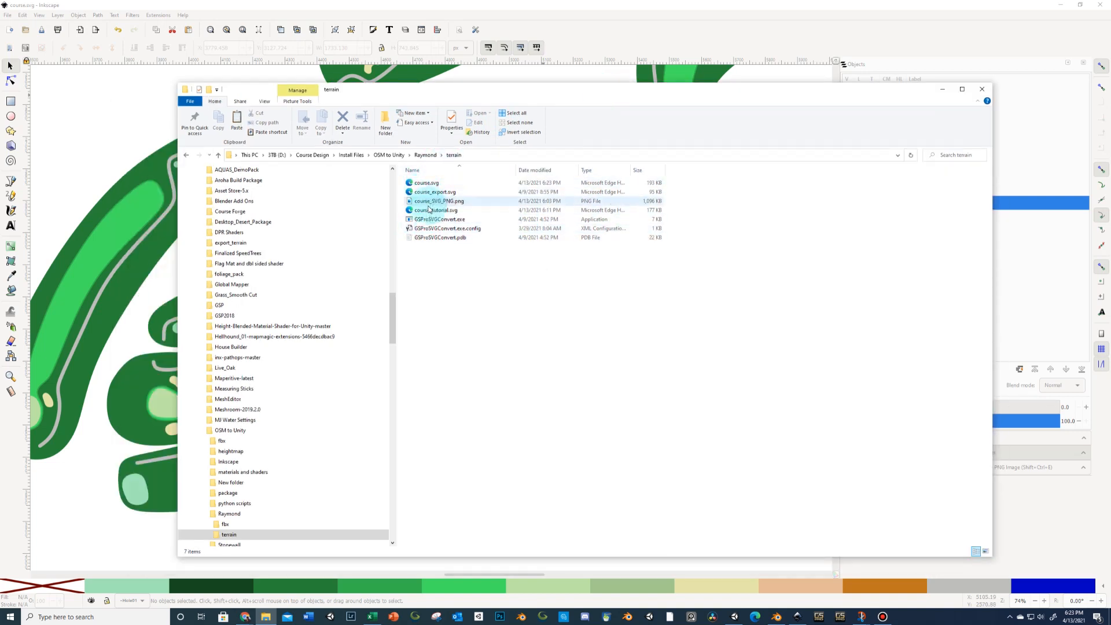
click(432, 211)
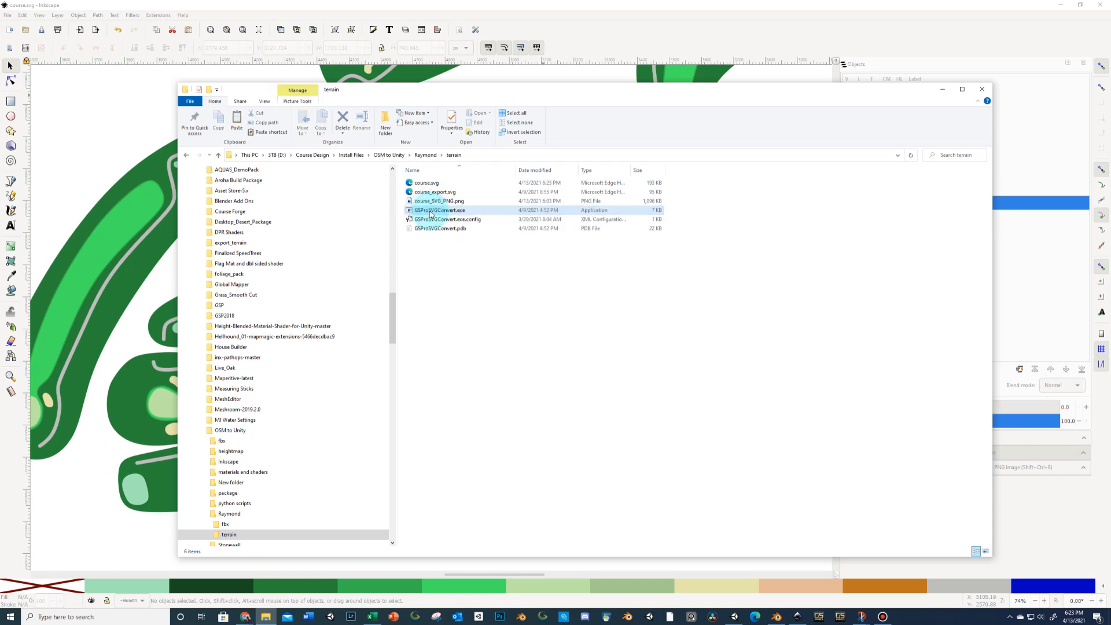
key(Delete)
Duplicate course.svg in the terrain folder as course_tutorial.svg and run the copy through GSProSVGConvert.exe
right_click(432, 184)
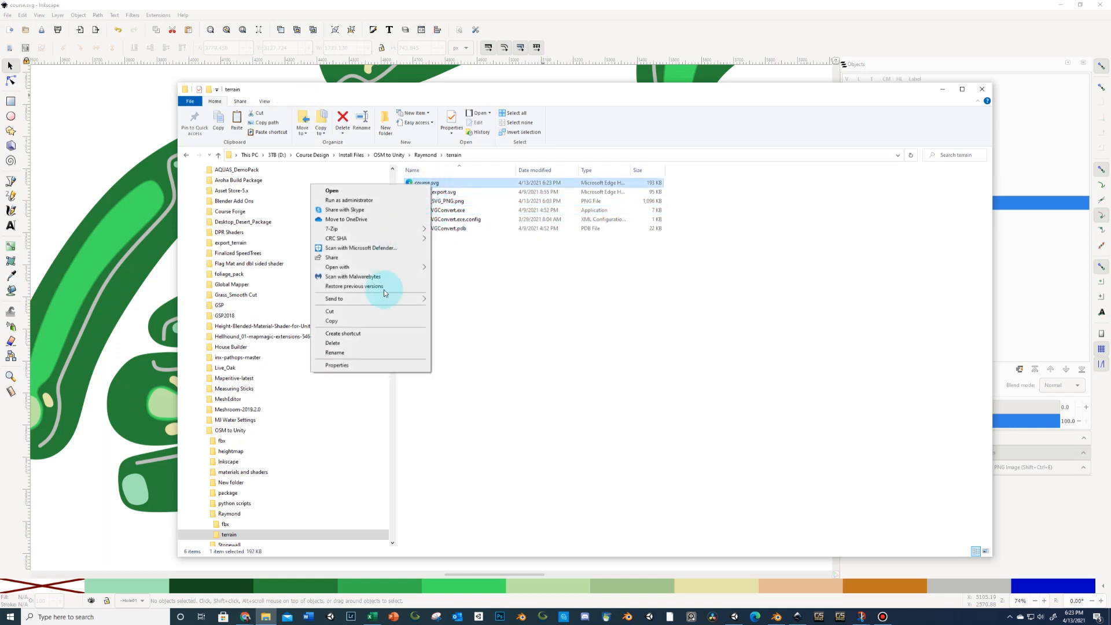
right_click(451, 293)
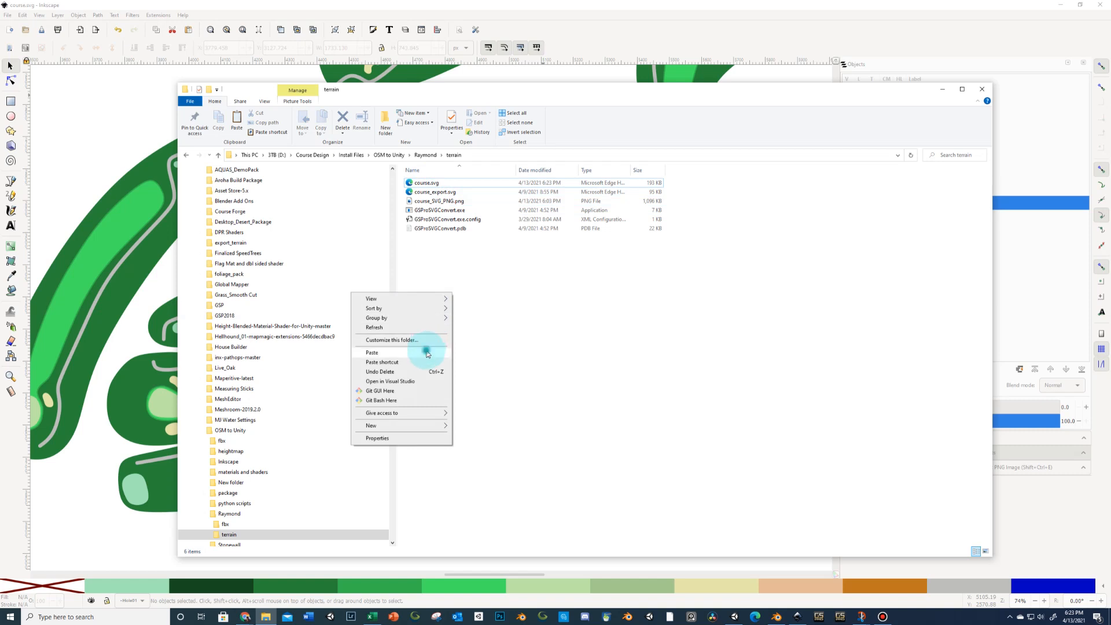
click(429, 351)
click(451, 188)
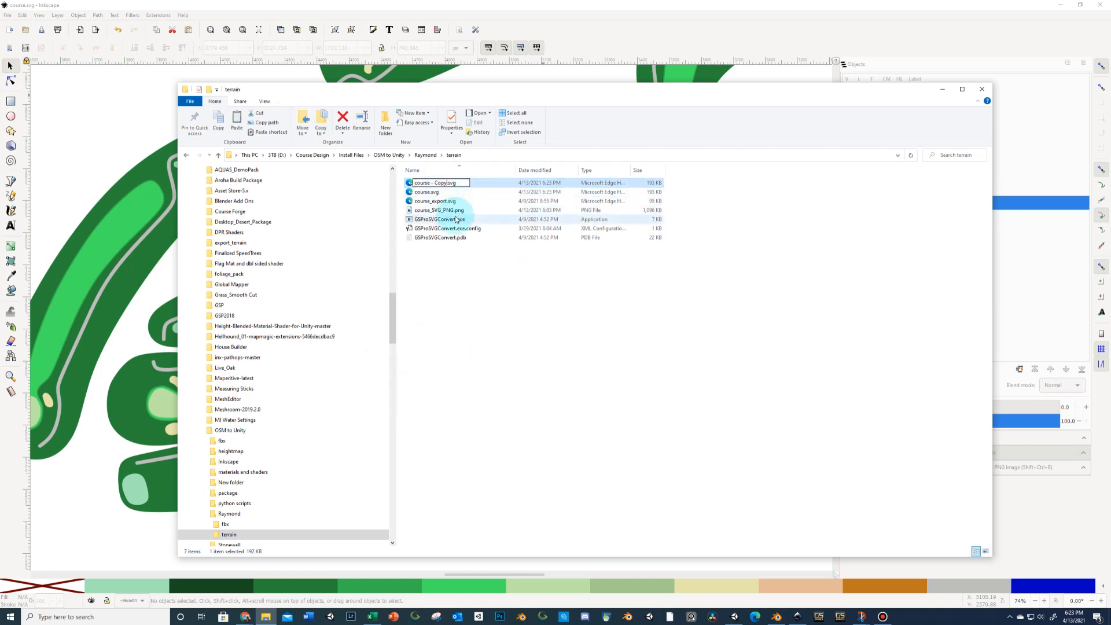
key(BackSpace)
key(BackSpace)
key(BackSpace)
key(BackSpace)
key(BackSpace)
key(BackSpace)
text(tutori)
key(Return)
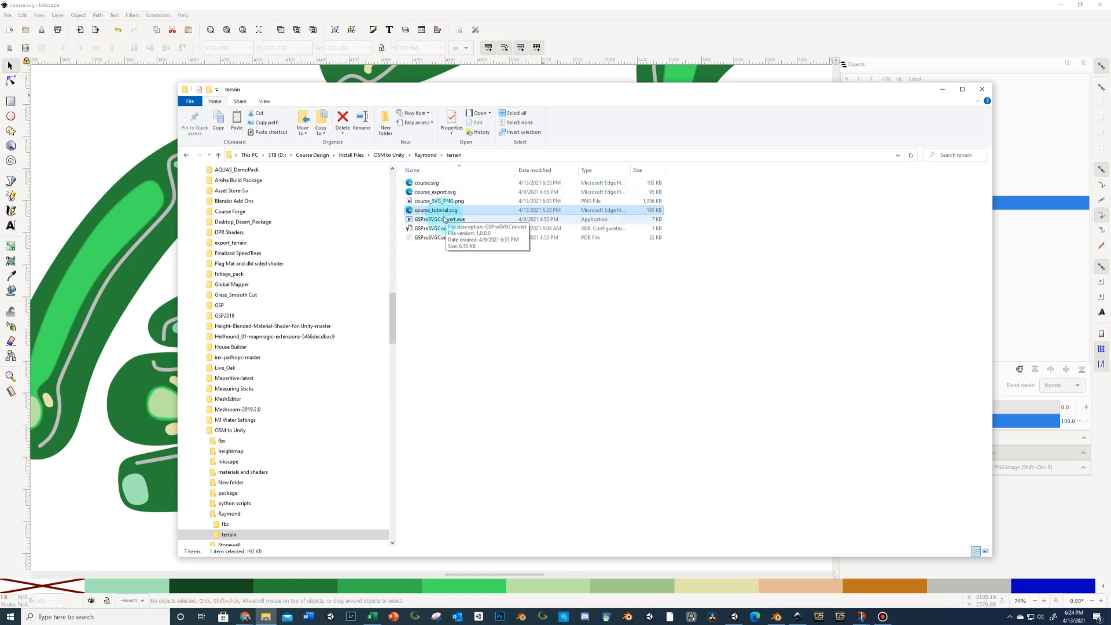
drag(440, 211, 446, 225)
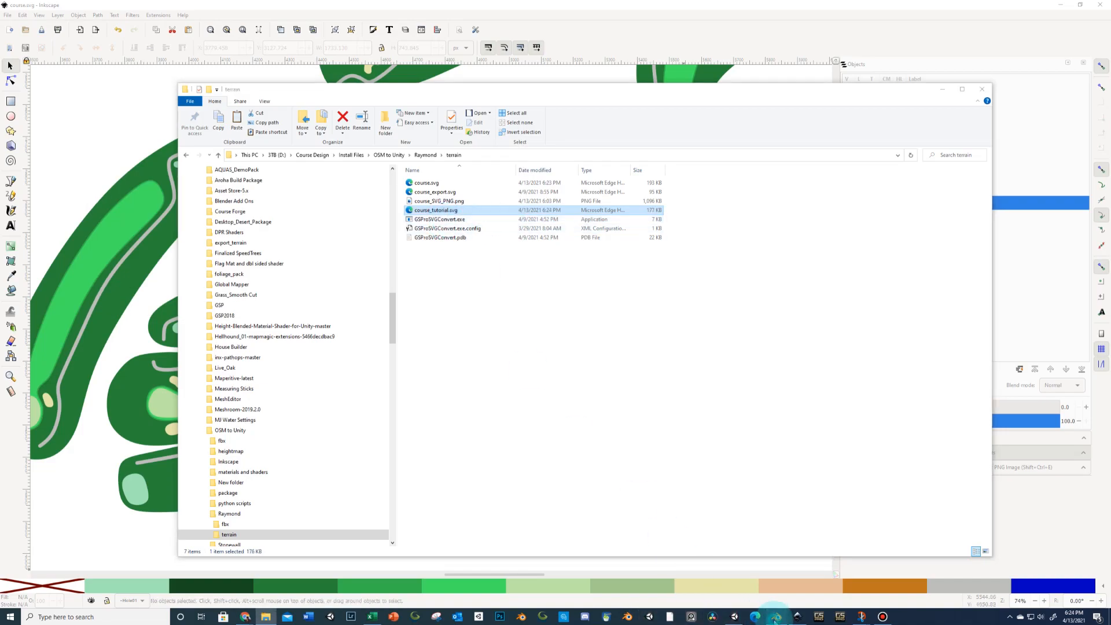
Switch to Blender and import course_tutorial.svg from the terrain folder alongside the existing collection
click(776, 618)
click(19, 15)
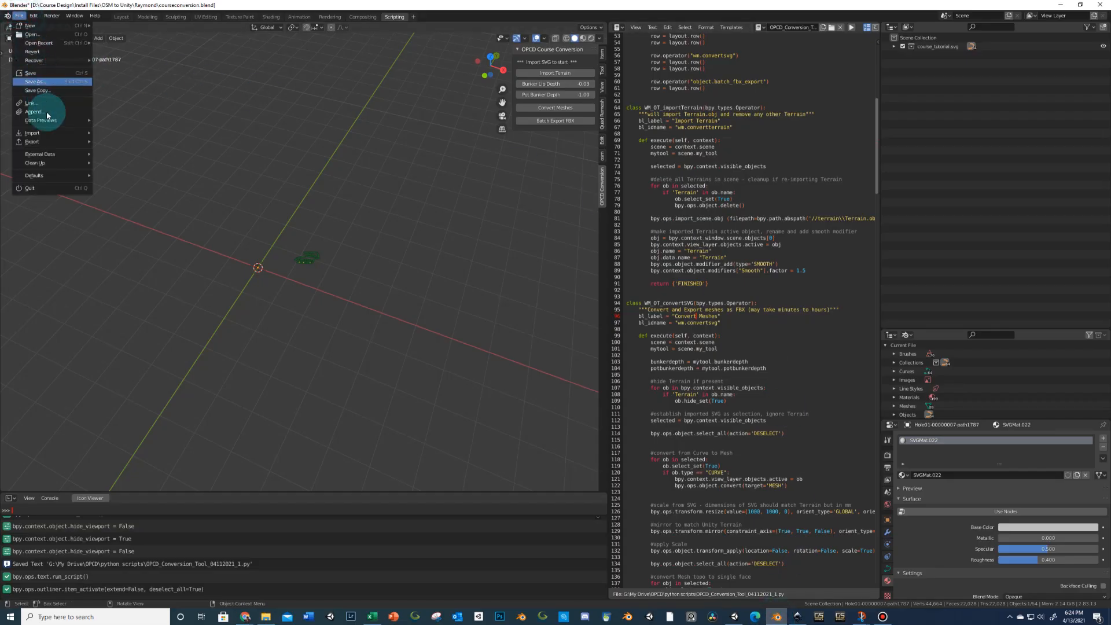
mouse_move(43, 134)
click(128, 164)
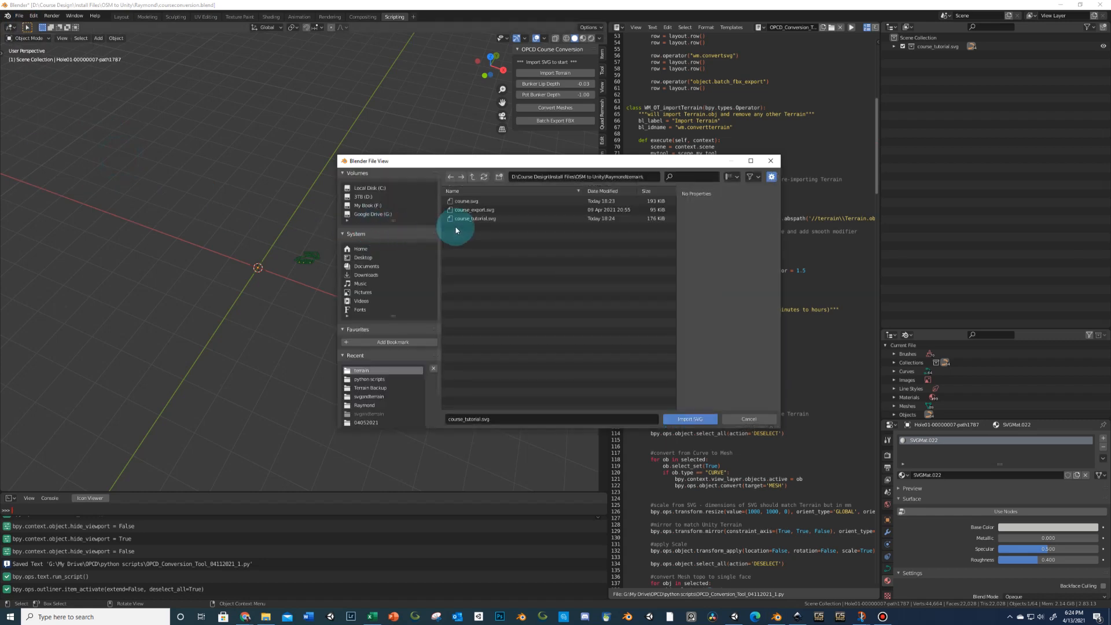
click(466, 218)
click(683, 417)
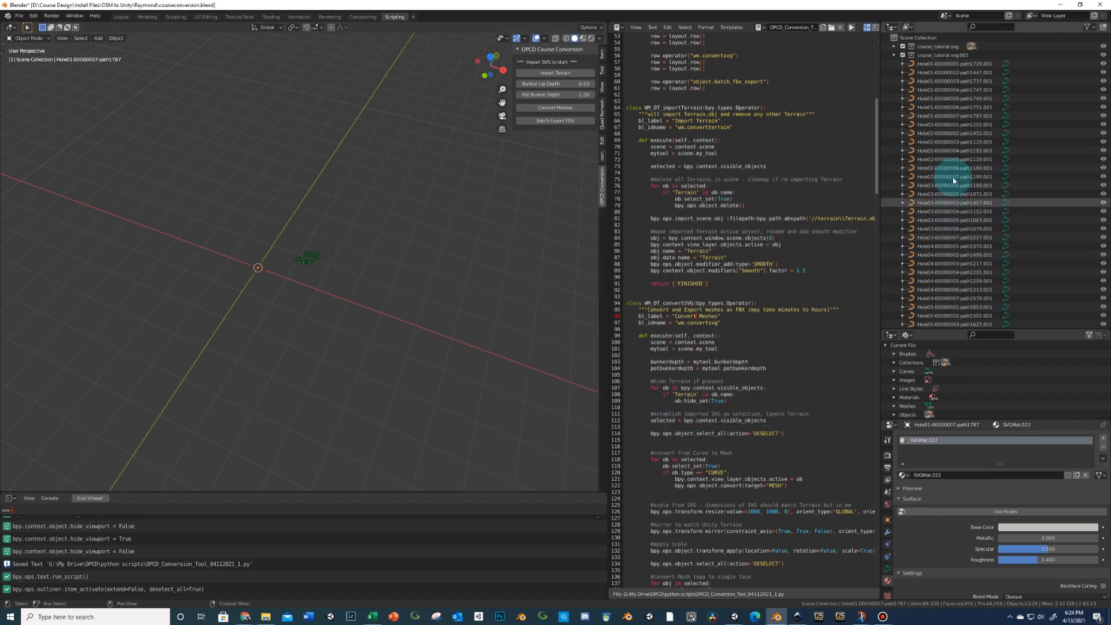
Delete all the hole curves inside the course_tutorial.svg.001 collection
click(936, 47)
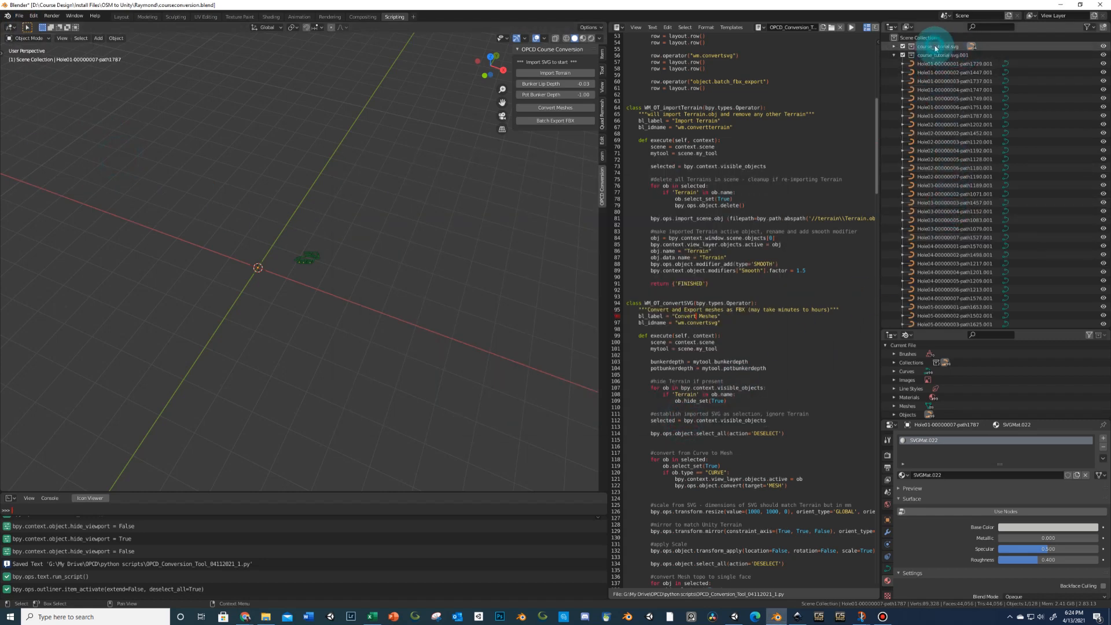
scroll(940, 231, down, 15)
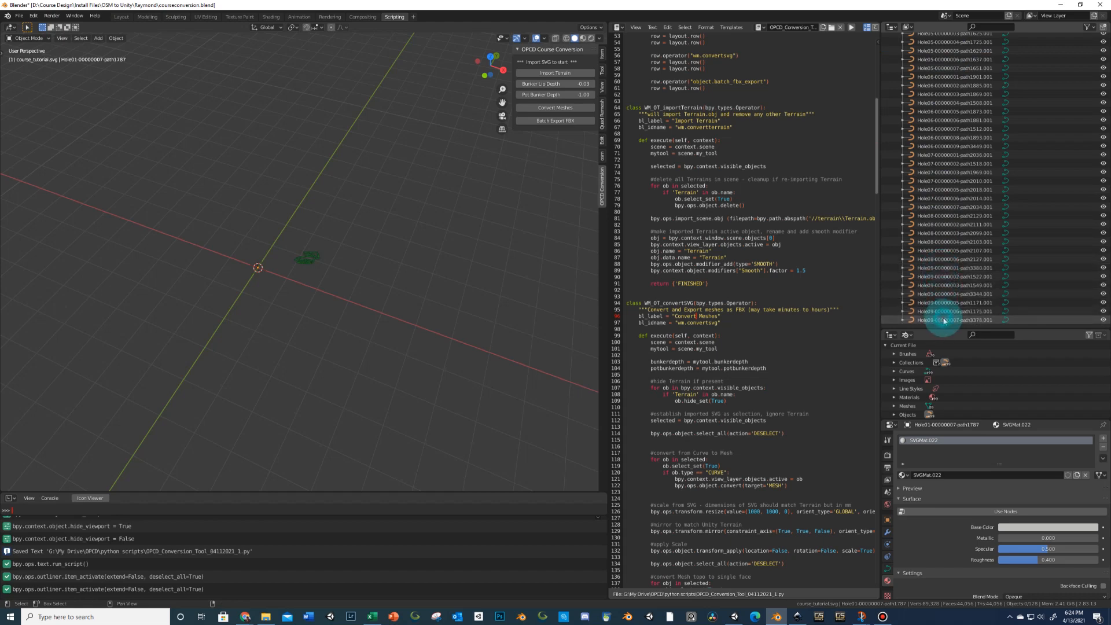
shift+click(944, 321)
right_click(944, 320)
click(943, 318)
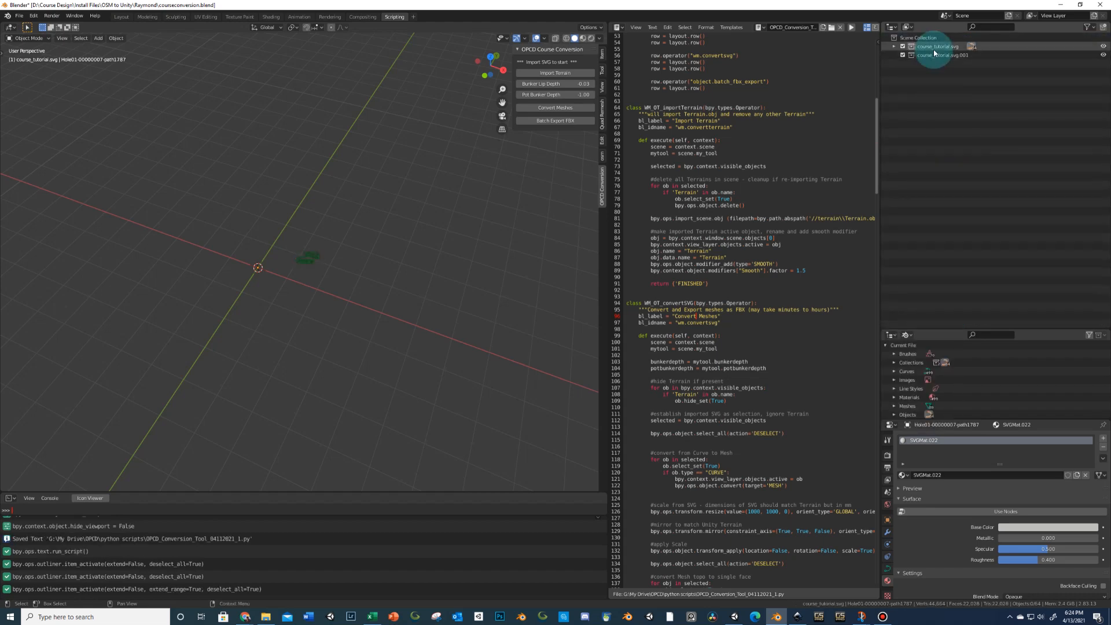
Delete both the course_tutorial.svg and course_tutorial.svg.001 collections from the scene
click(933, 49)
shift+click(932, 53)
right_click(933, 53)
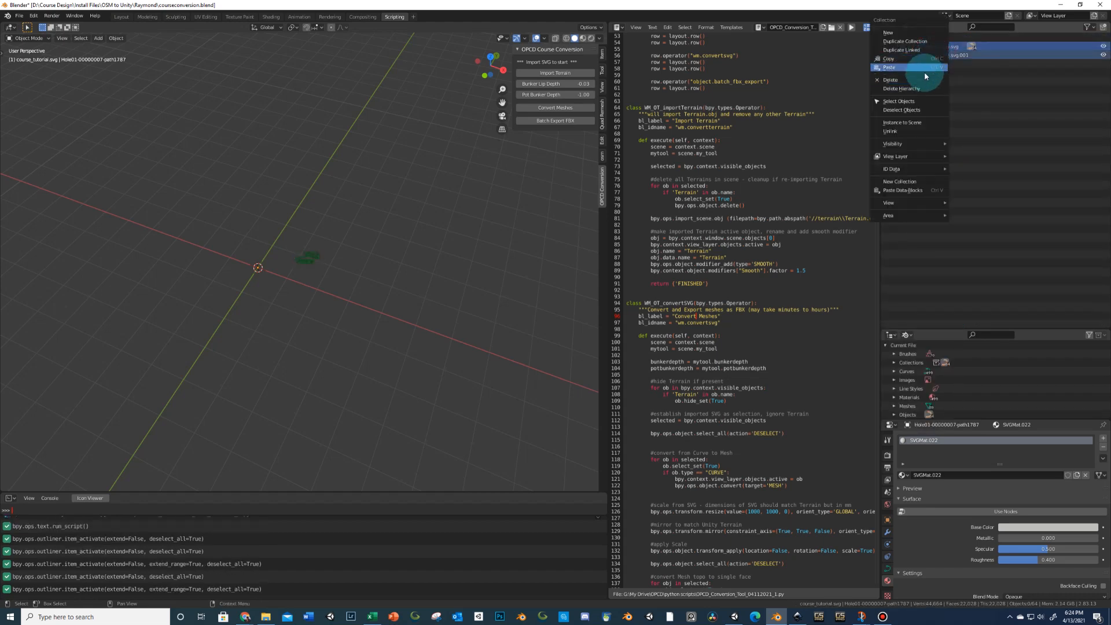
click(925, 80)
Delete all the remaining hole curves directly under the Scene Collection to empty the scene
click(926, 46)
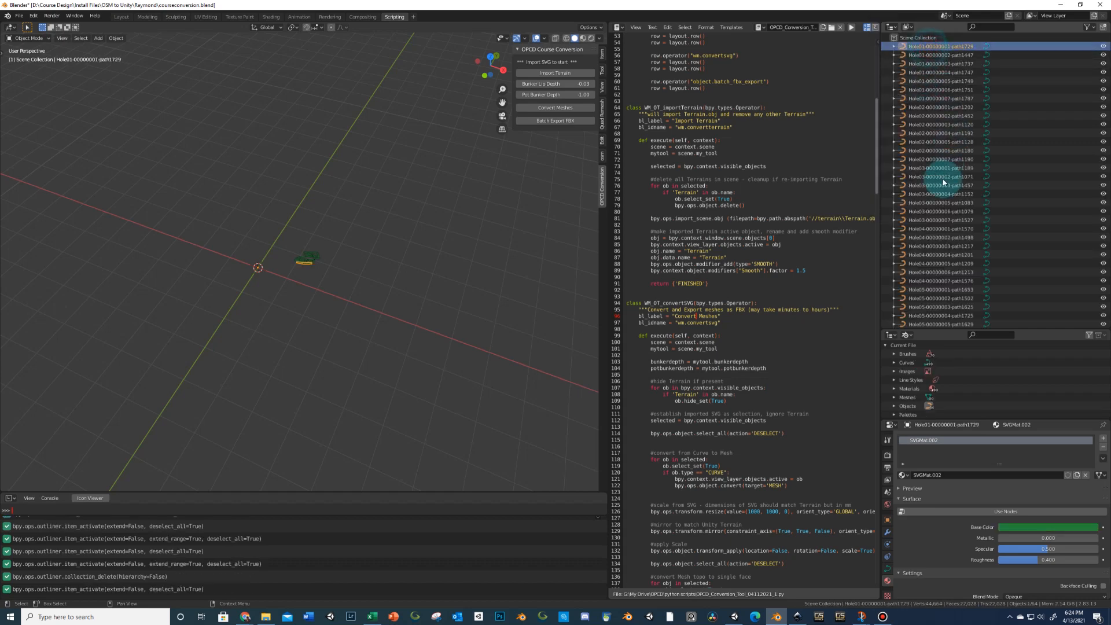
scroll(932, 243, down, 10)
shift+click(929, 320)
right_click(929, 321)
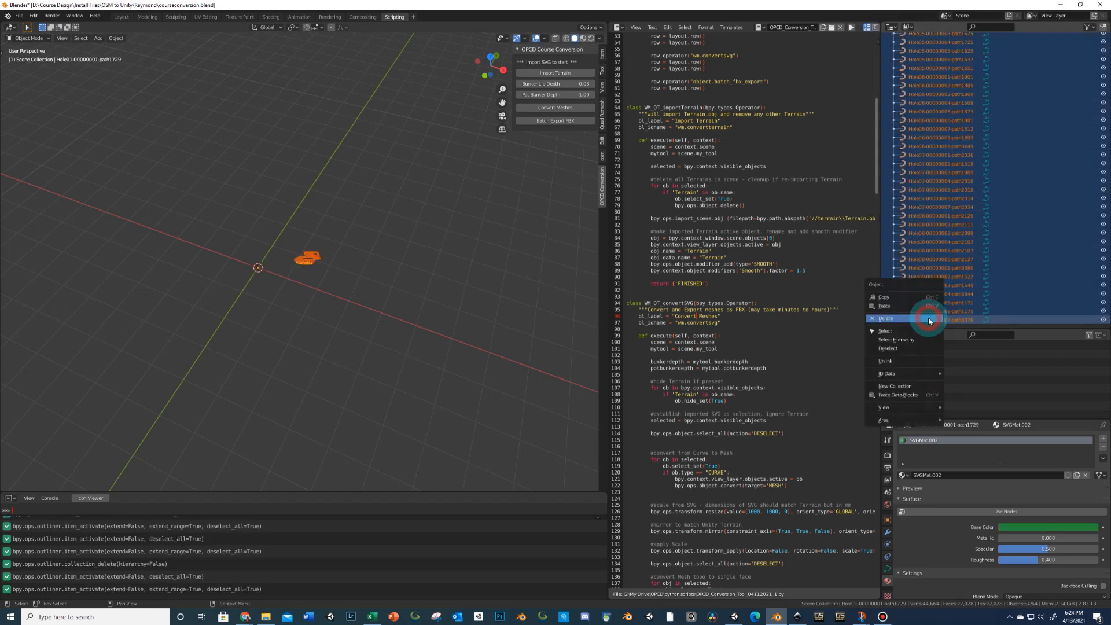
click(929, 318)
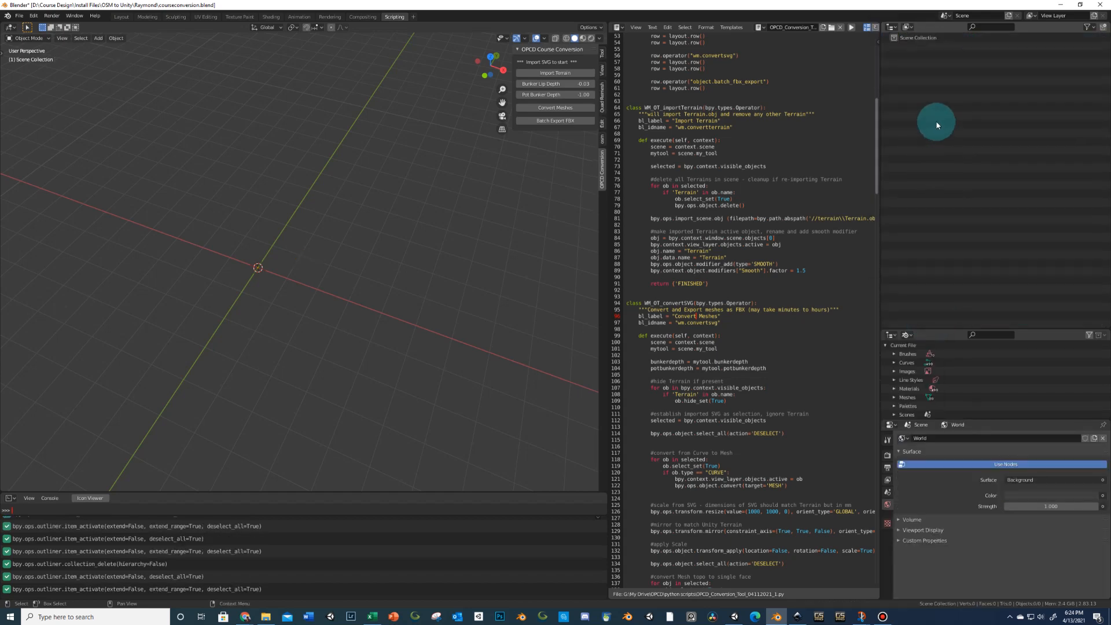
Import course_tutorial.svg from the terrain folder into the emptied scene as a Scalable Vector Graphics file
click(20, 17)
mouse_move(35, 133)
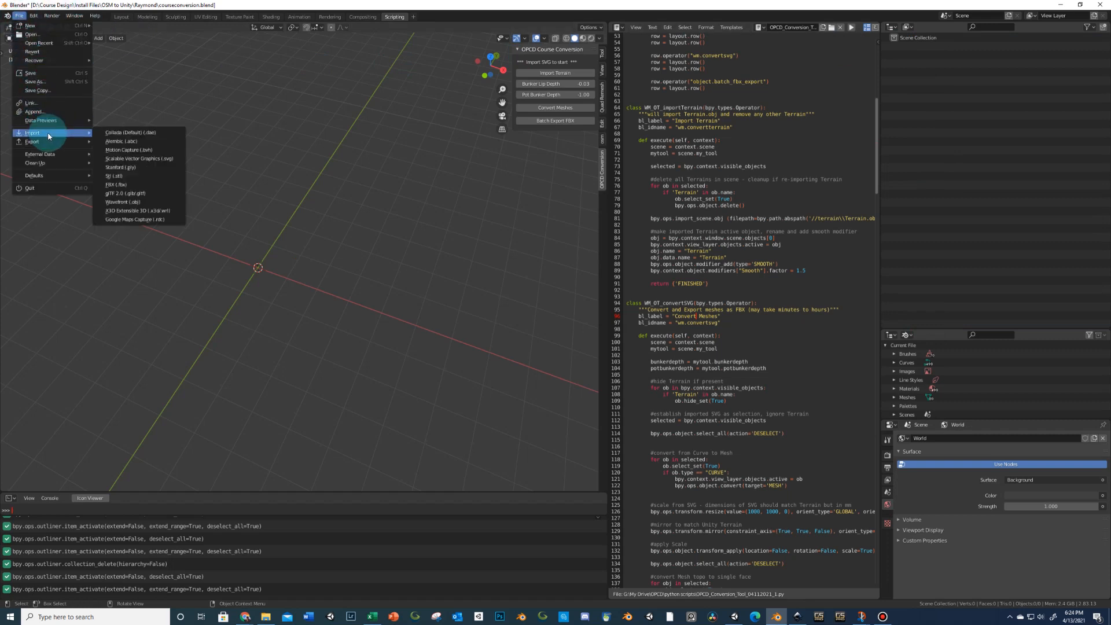
click(142, 158)
click(475, 218)
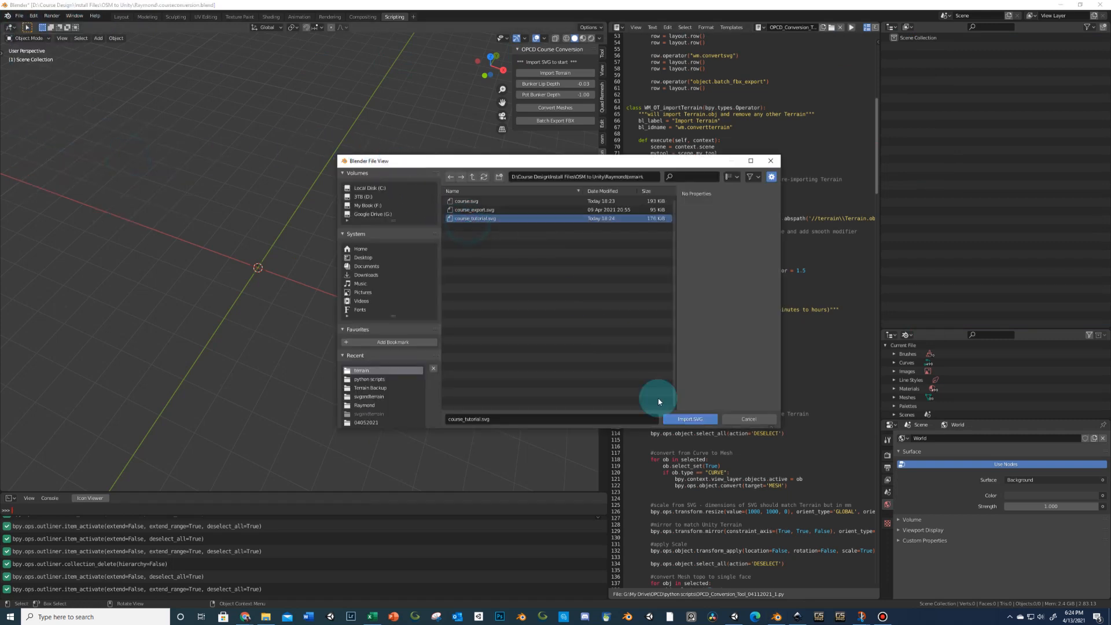
click(686, 418)
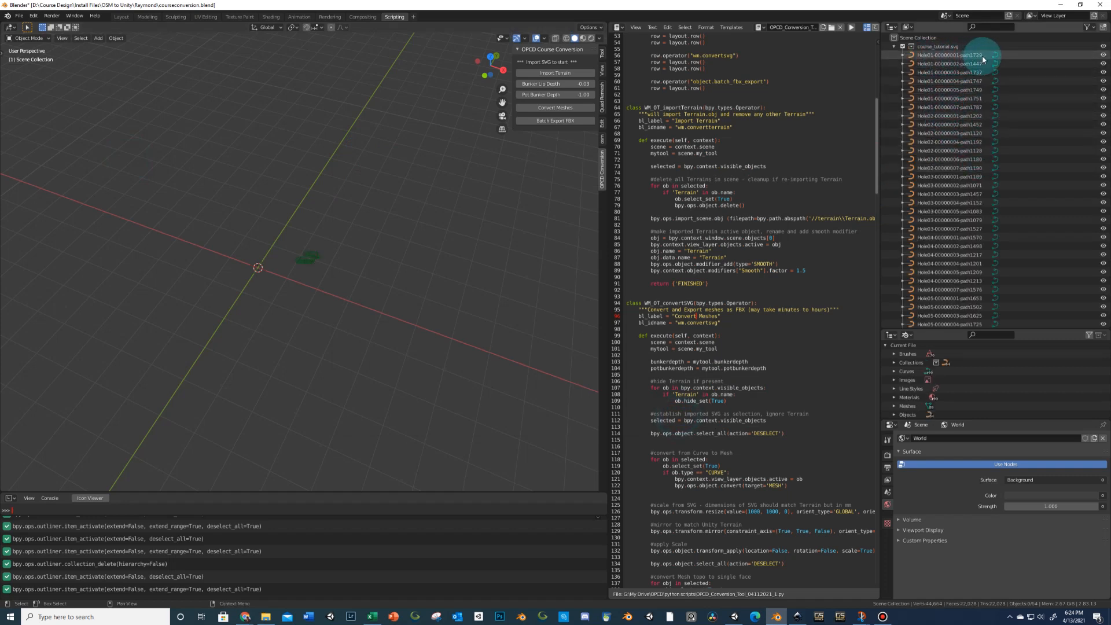
Switch to Inkscape to check the path order inside the Hole01 layer against the imported curves, and return to Blender
click(797, 617)
click(910, 203)
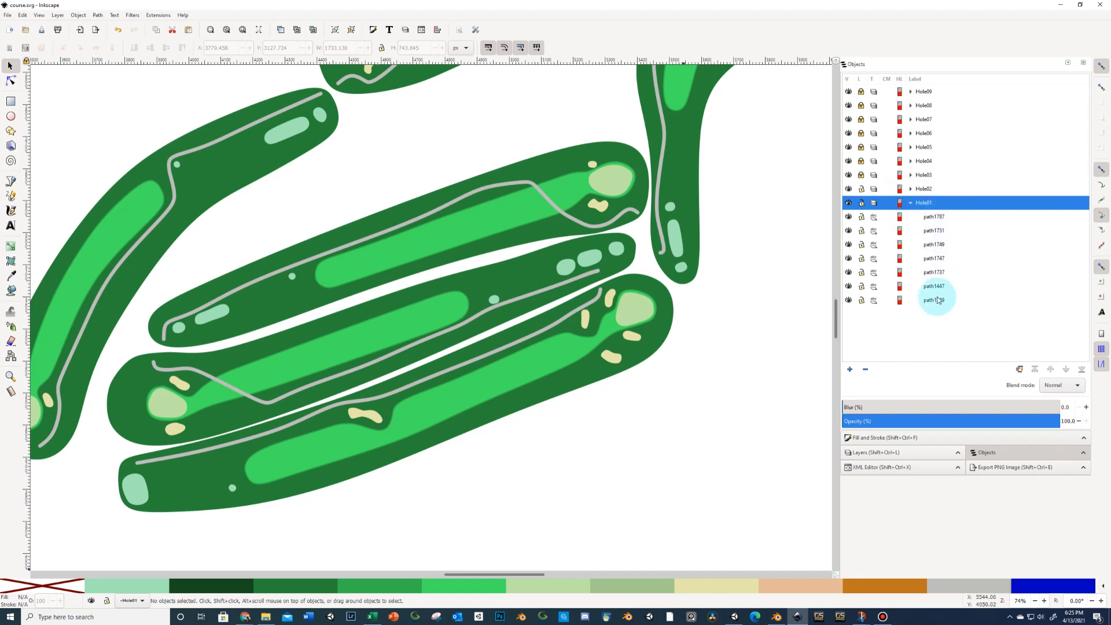
click(776, 617)
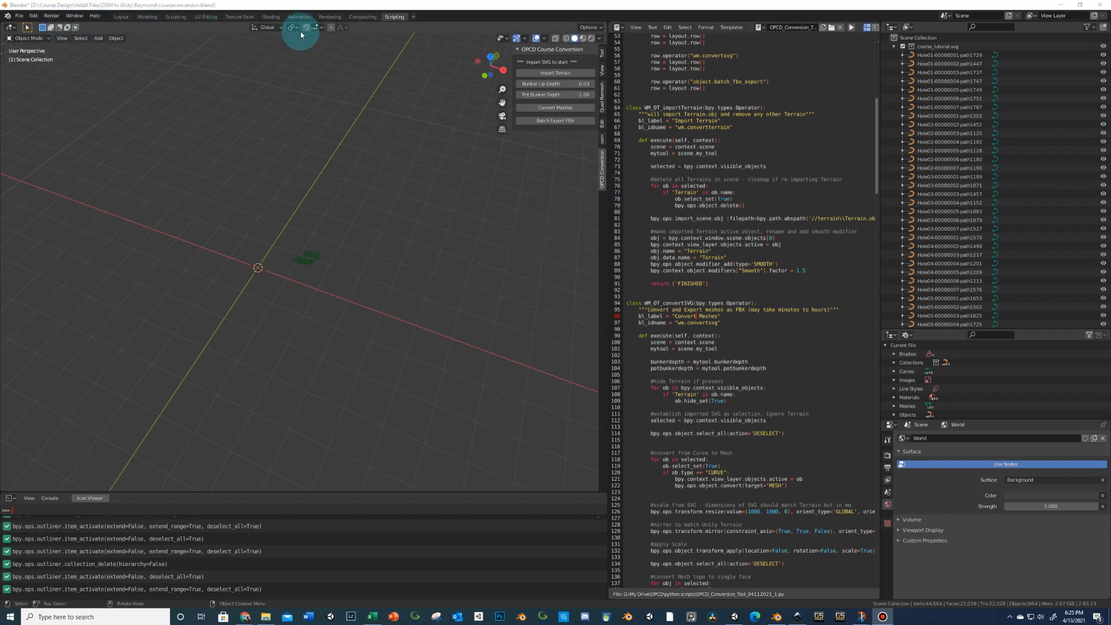
Run the OPCD conversion tool script from the Scripting workspace
click(115, 17)
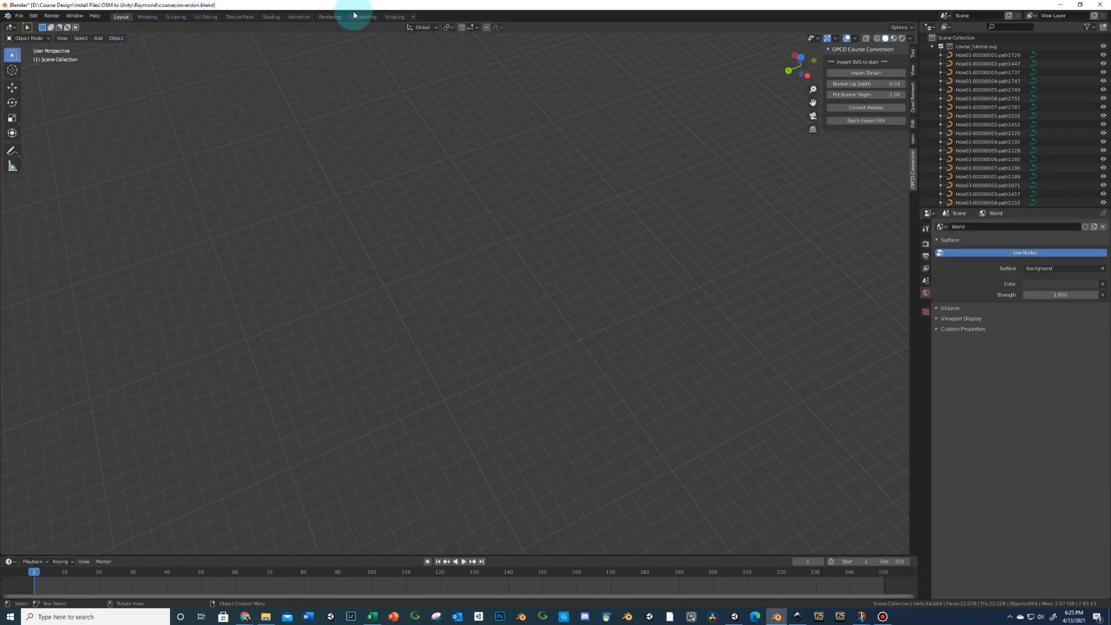
click(397, 18)
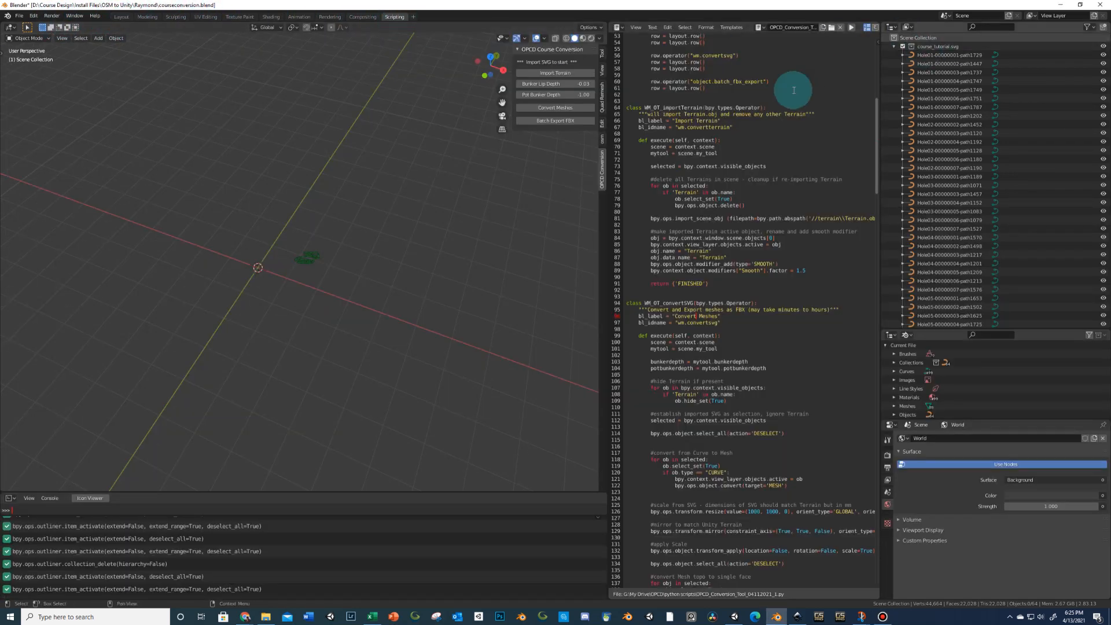
click(122, 18)
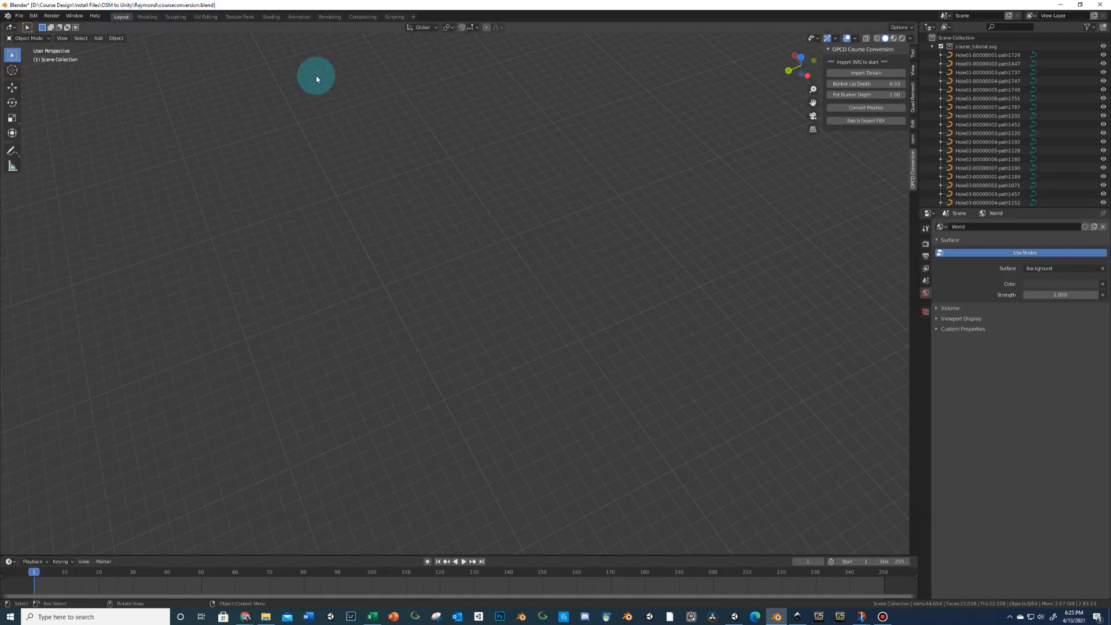
click(394, 17)
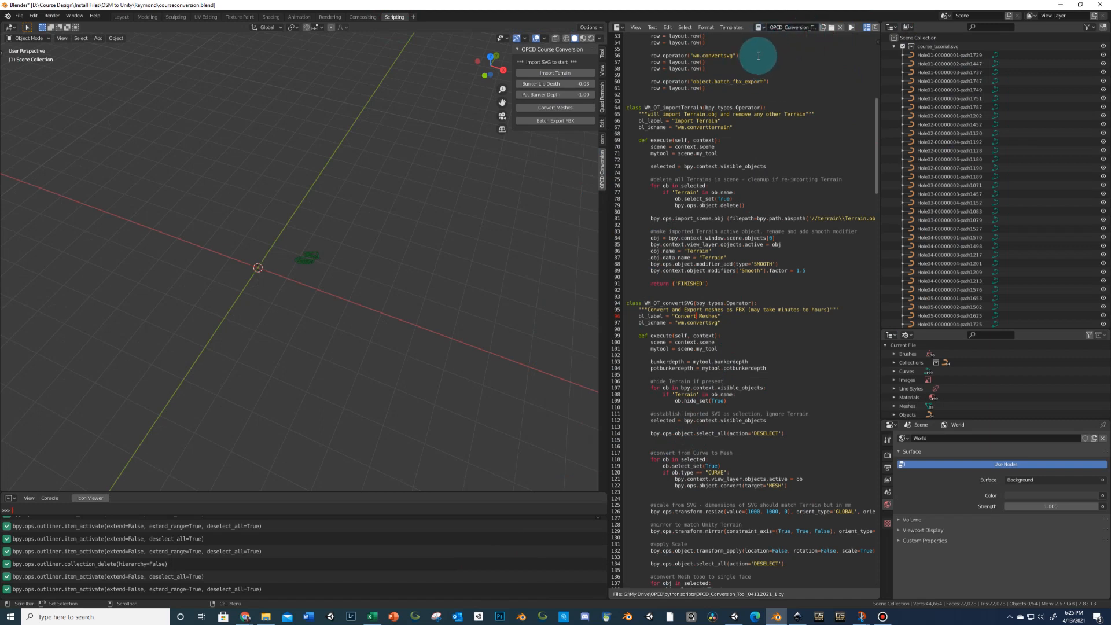
click(852, 28)
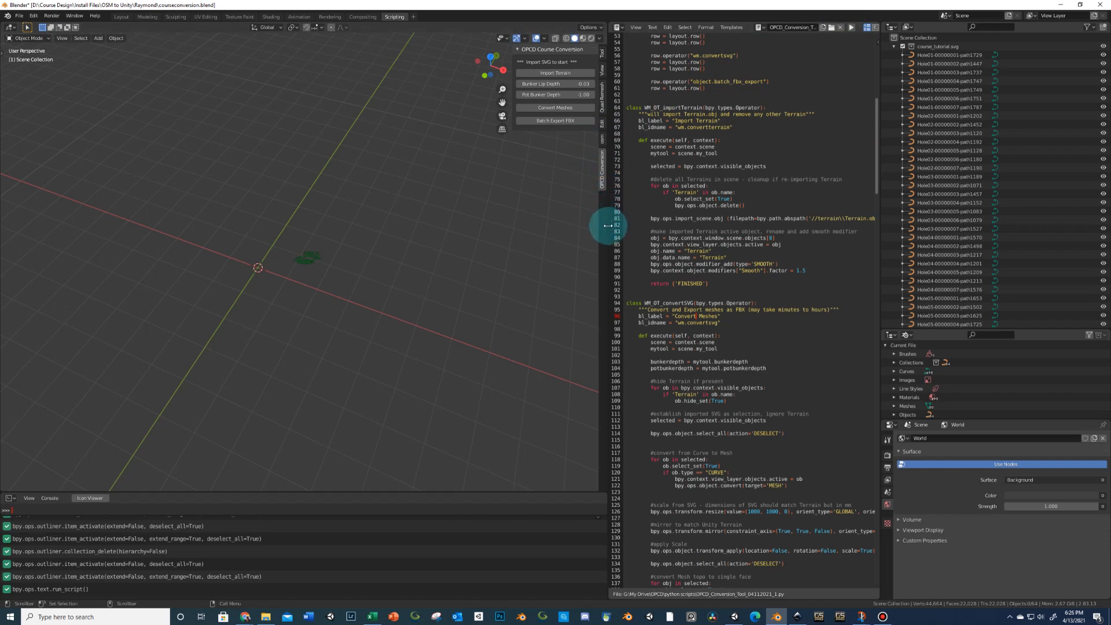
Widen the 3D viewport beside the script editor and return to the Layout workspace
drag(607, 226, 731, 223)
click(403, 114)
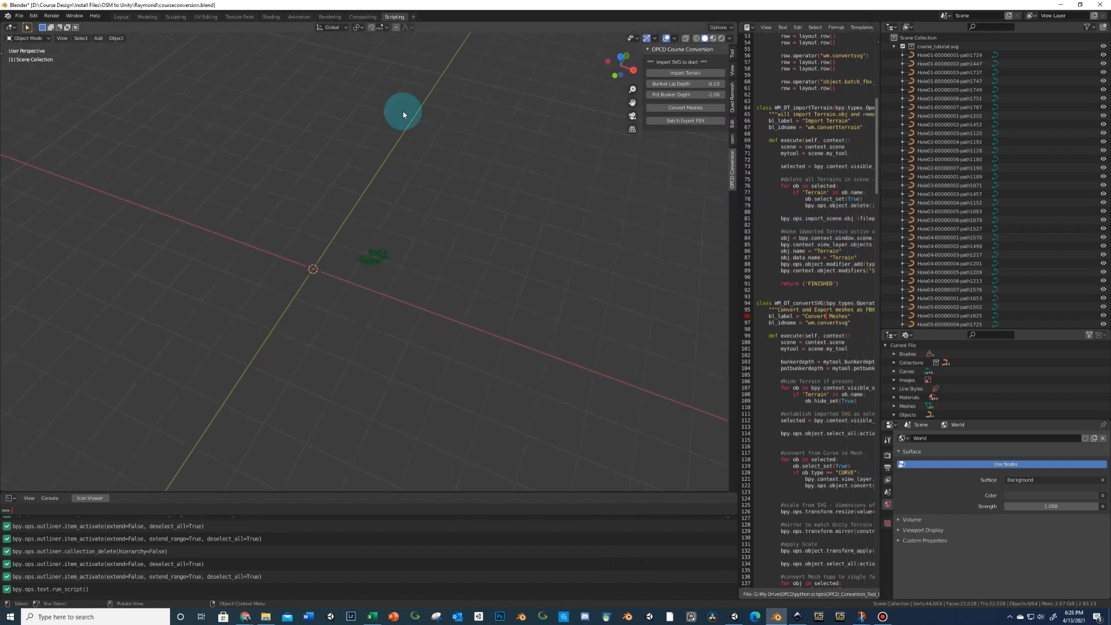
click(122, 16)
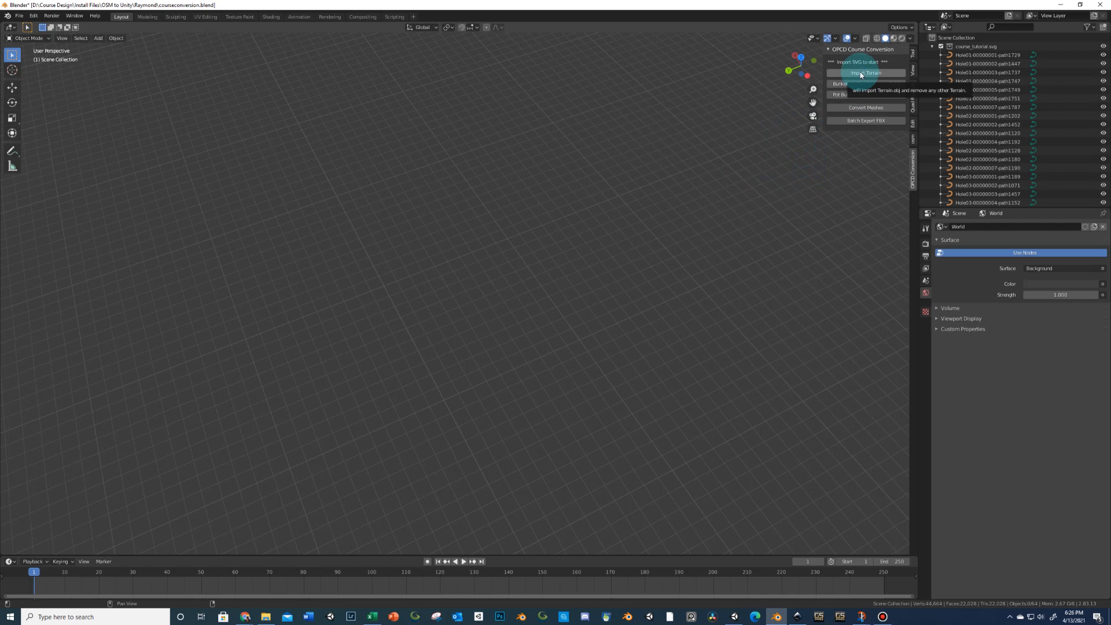
Switch to Unity and examine the satellite-textured Raymond terrain and its wireframe around the holes near the parking lot
click(740, 617)
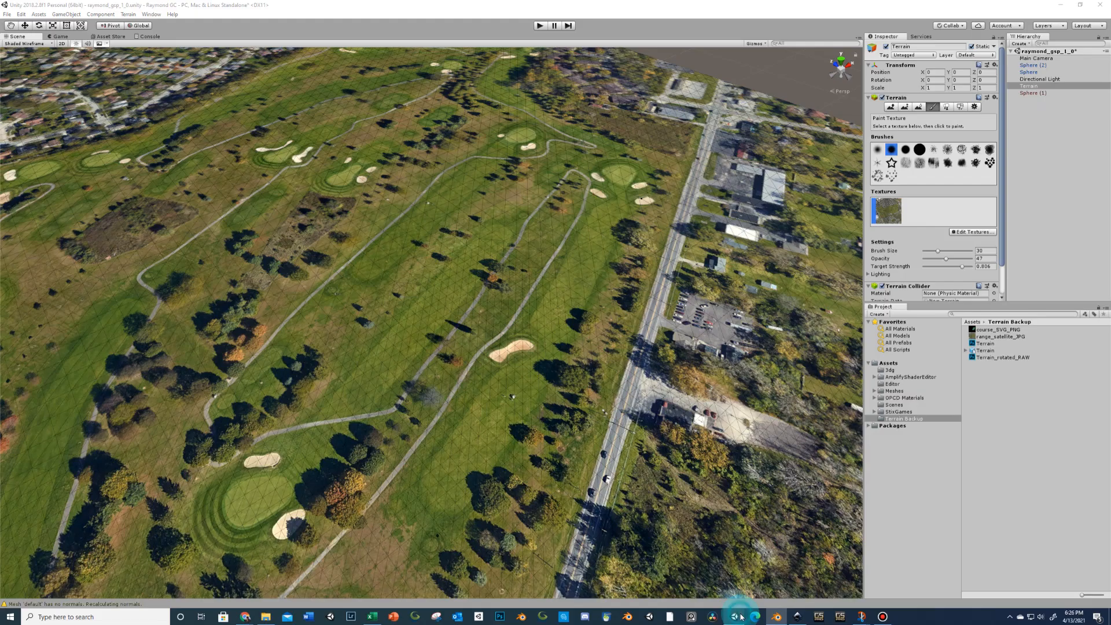
right_drag(651, 254, 627, 223)
middle_drag(628, 223, 559, 167)
scroll(587, 196, down, 3)
middle_drag(545, 253, 562, 193)
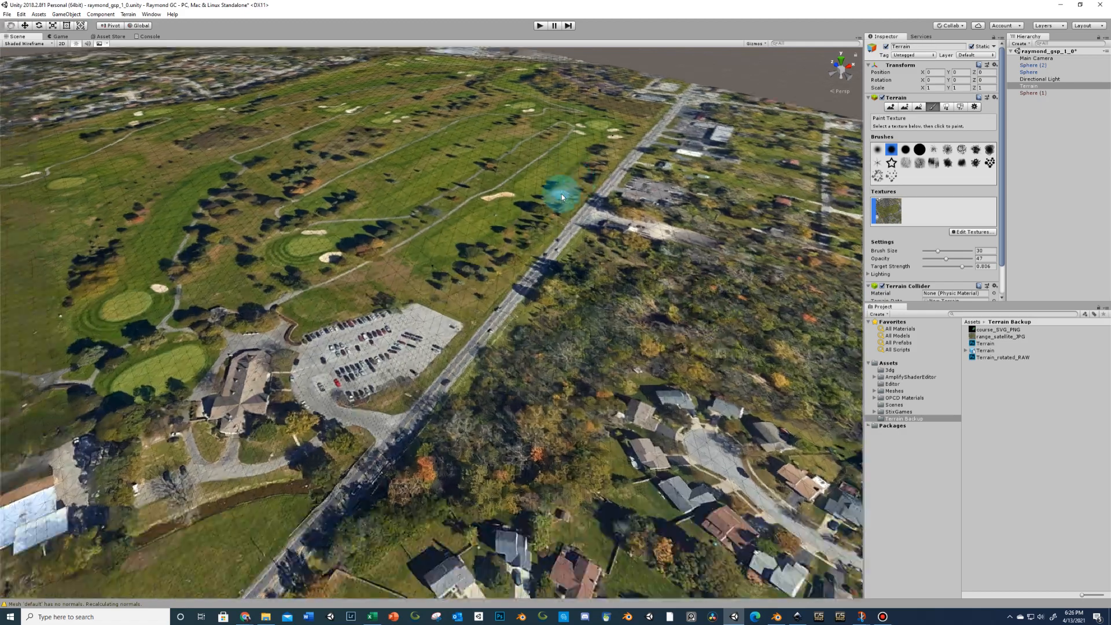
scroll(561, 193, up, 6)
mouse_move(523, 211)
right_down()
mouse_move(562, 187)
mouse_move(603, 181)
right_up()
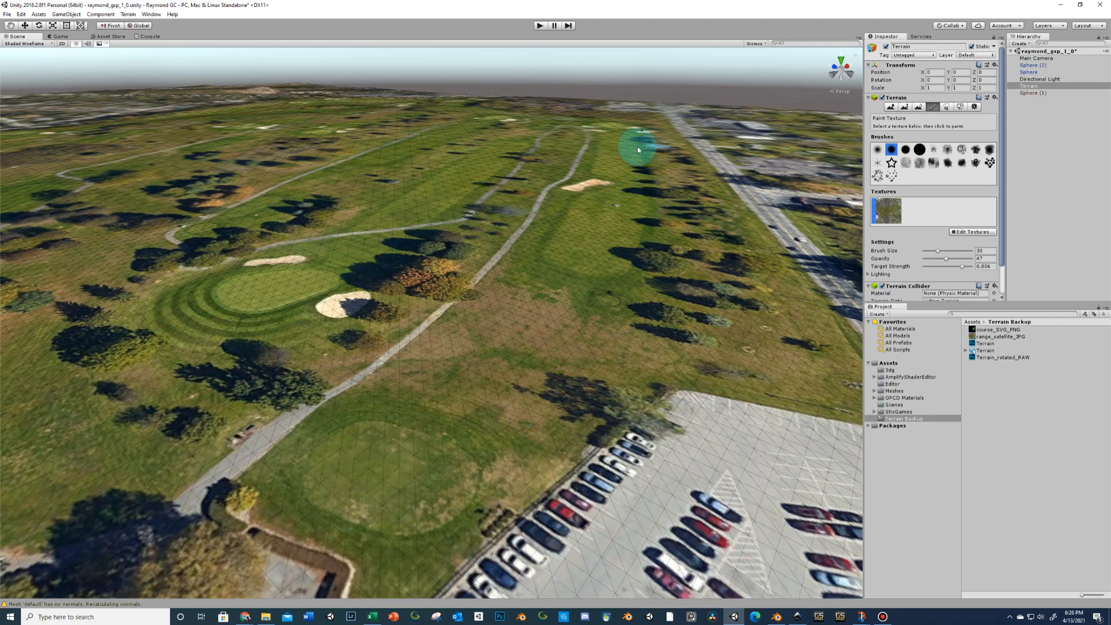
scroll(600, 195, down, 3)
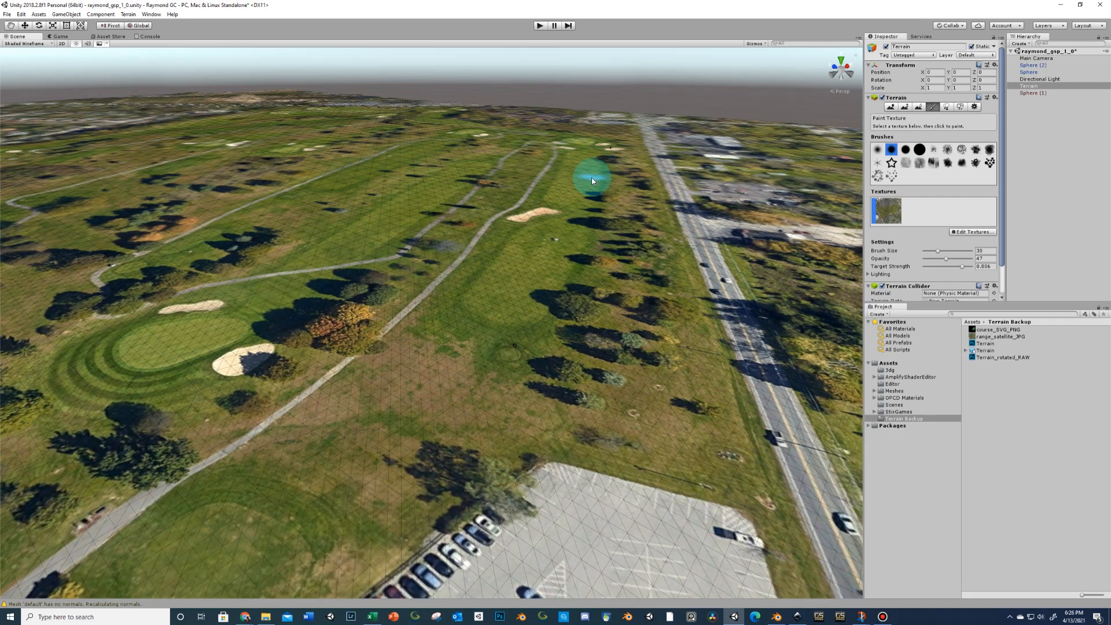
right_drag(592, 178, 607, 189)
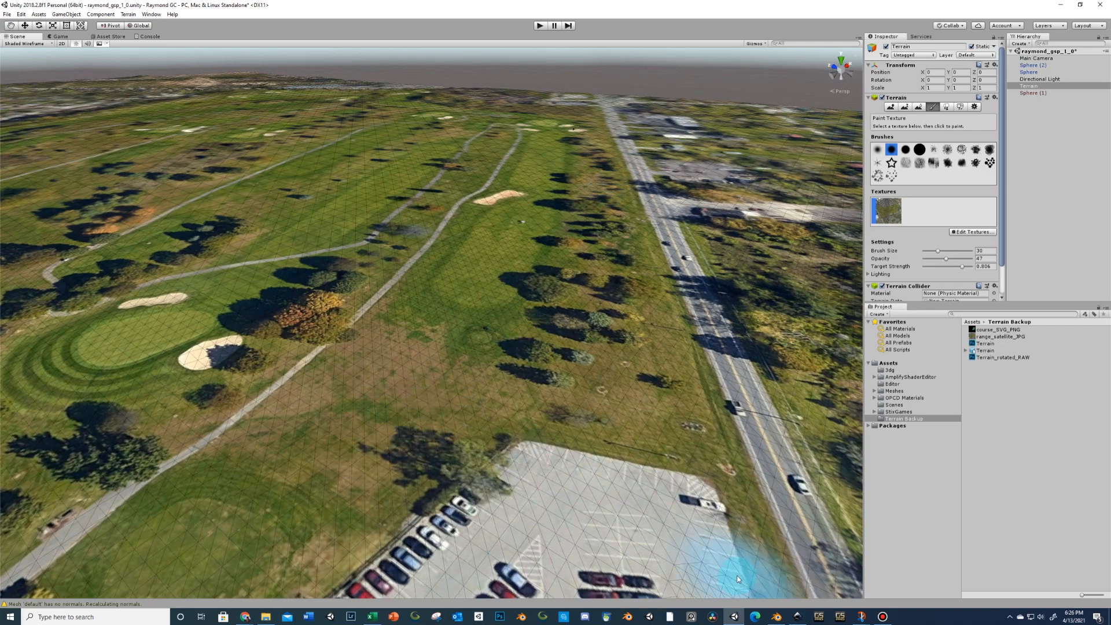
Switch to Inkscape and open the PNG image export settings for course.svg
click(797, 617)
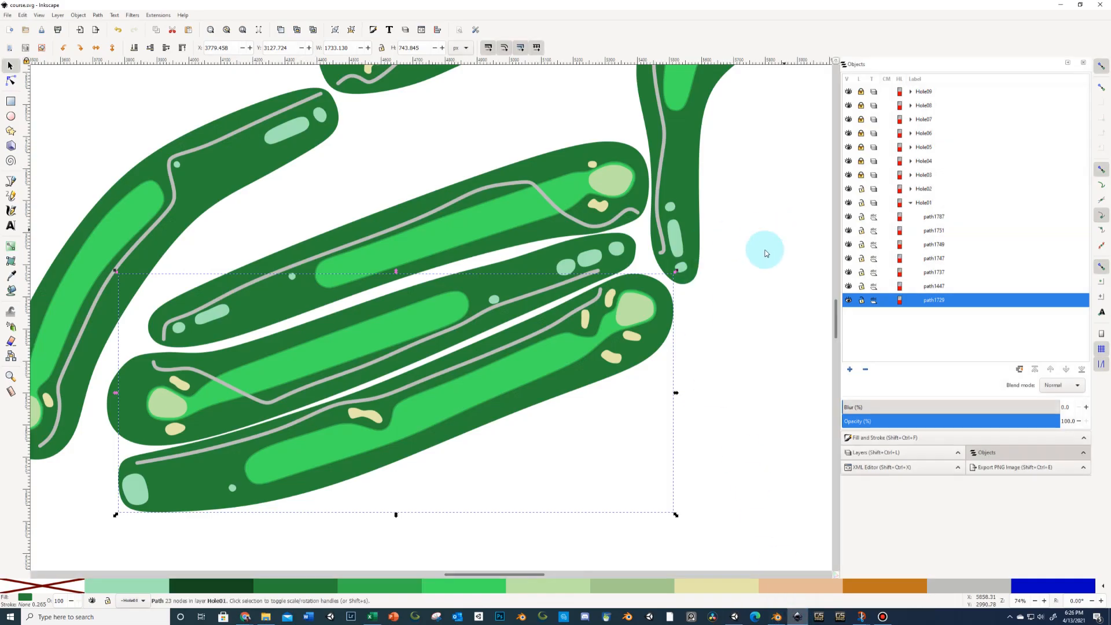
click(7, 16)
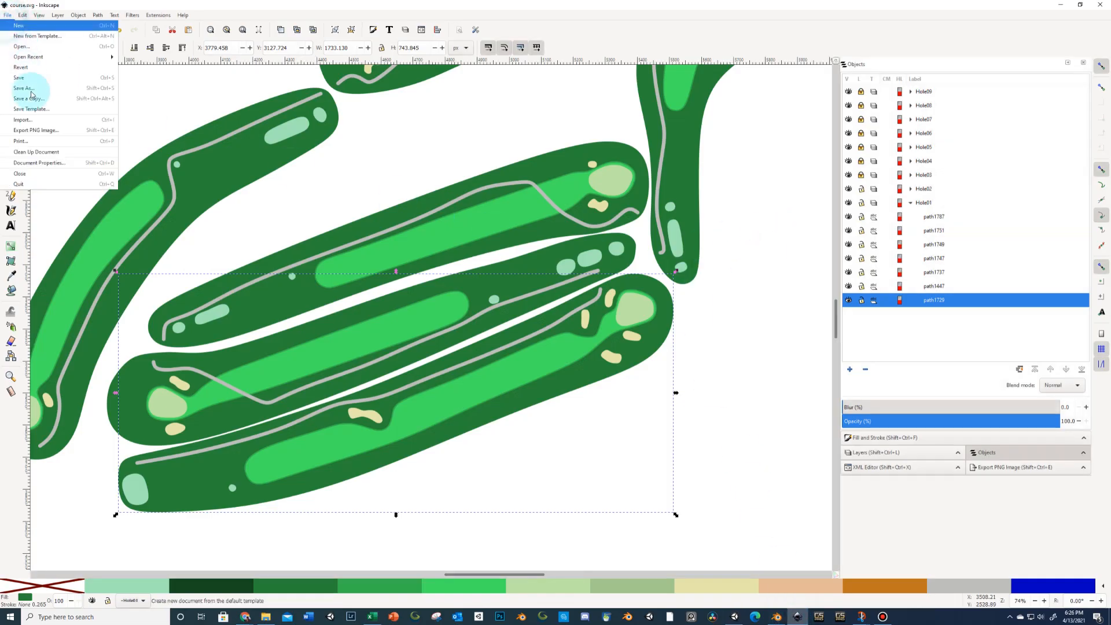
click(72, 133)
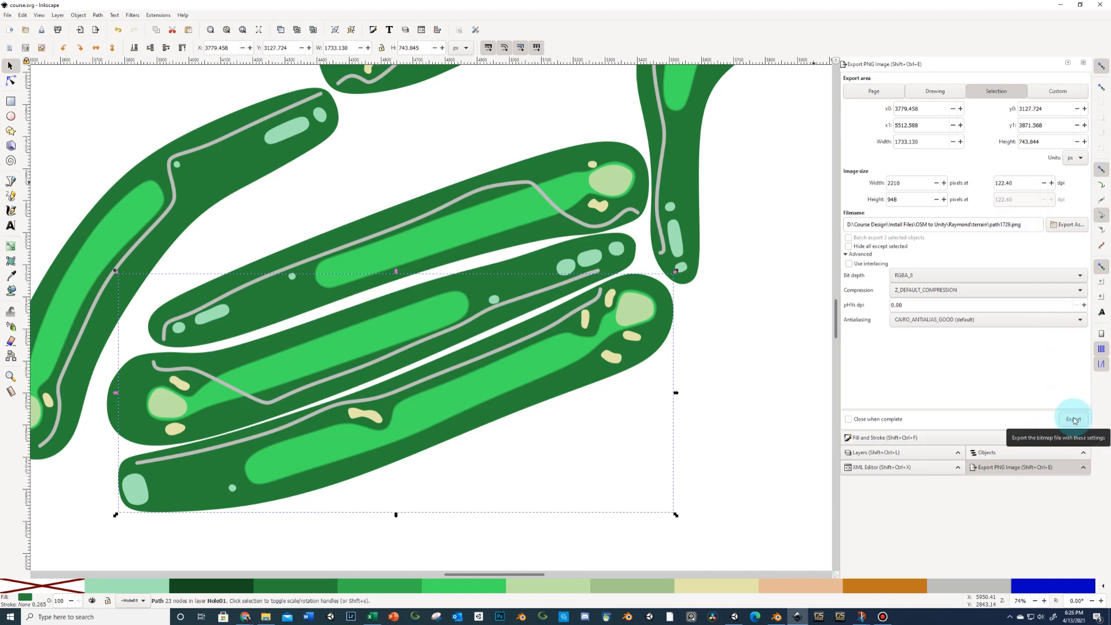
Switch to Unity and replace the terrain texture's diffuse image with course_SVG_PNG
click(734, 617)
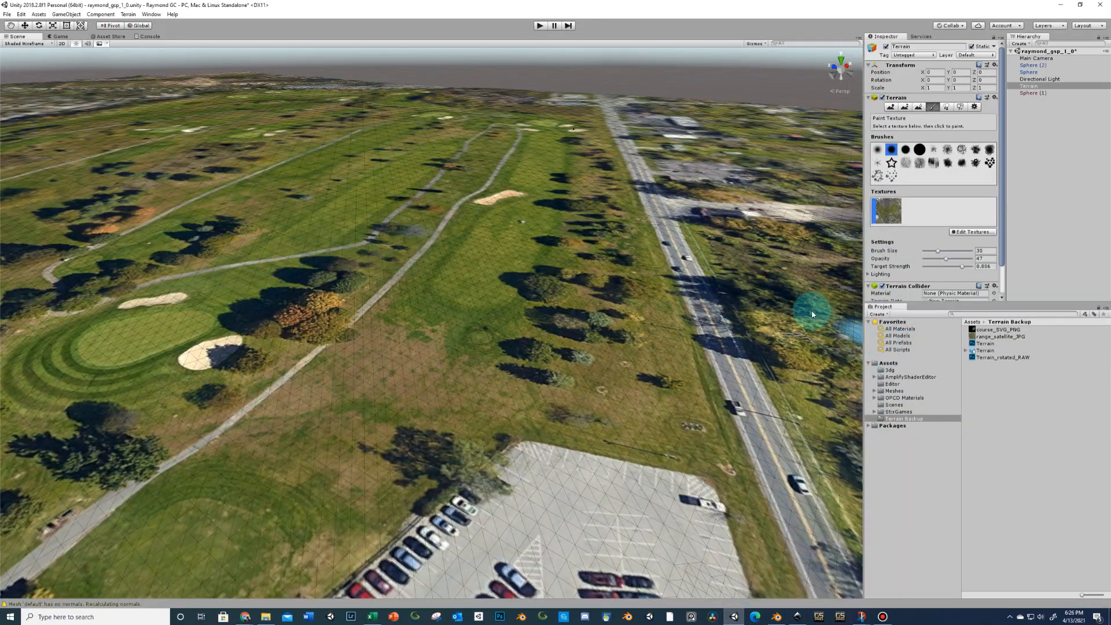
double_click(894, 212)
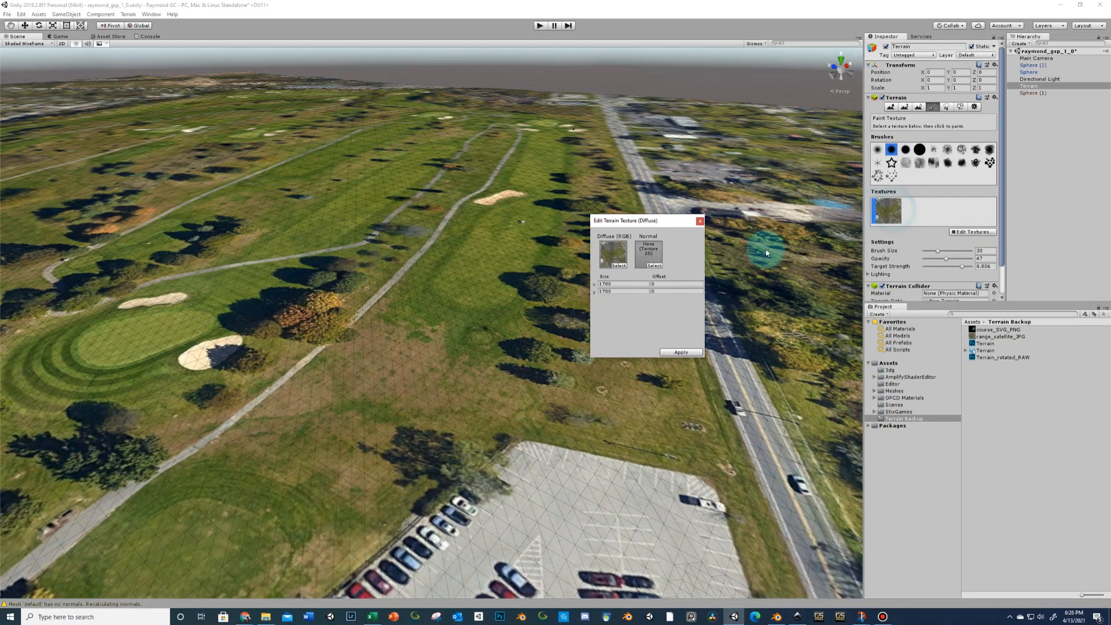
drag(1000, 336, 606, 260)
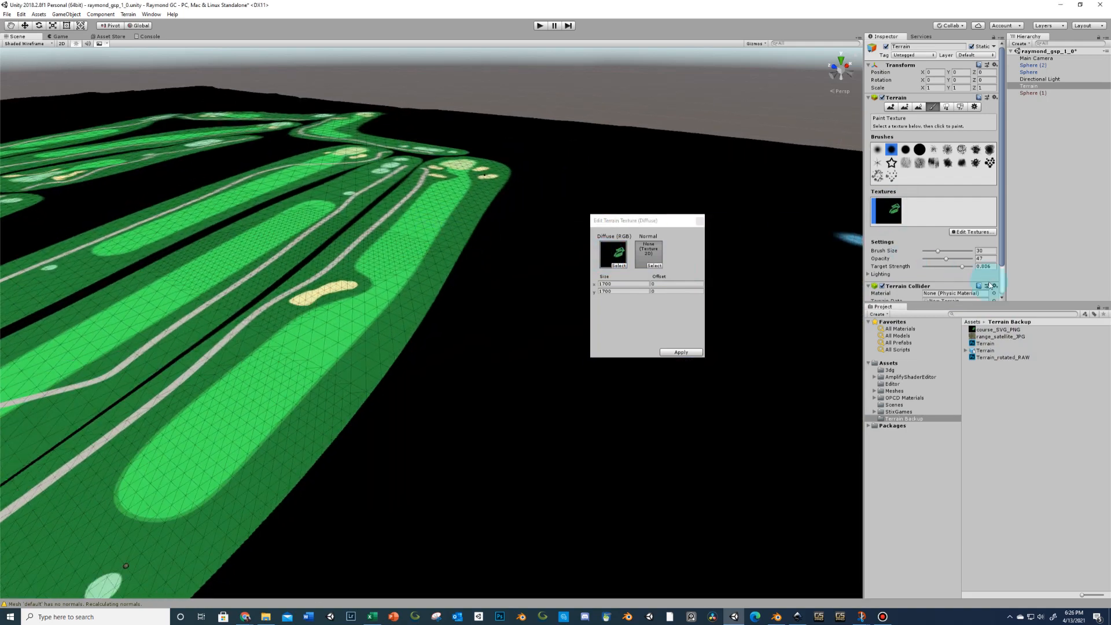
Check course_SVG_PNG's import settings, then switch to Inkscape and set the PNG export area to Page
click(1005, 330)
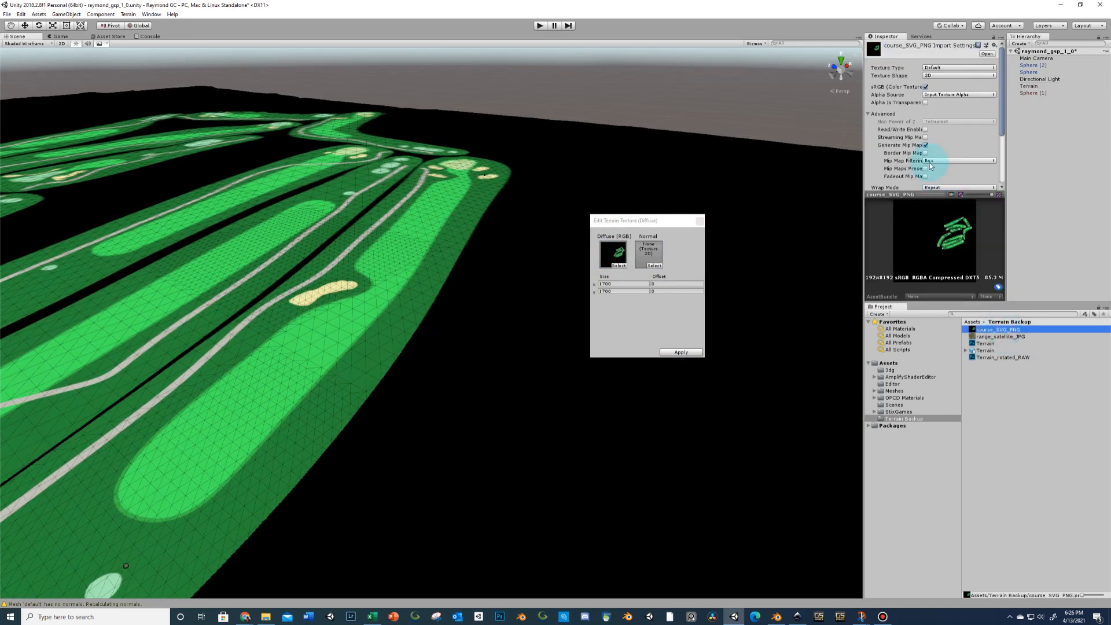
scroll(931, 164, down, 3)
click(797, 617)
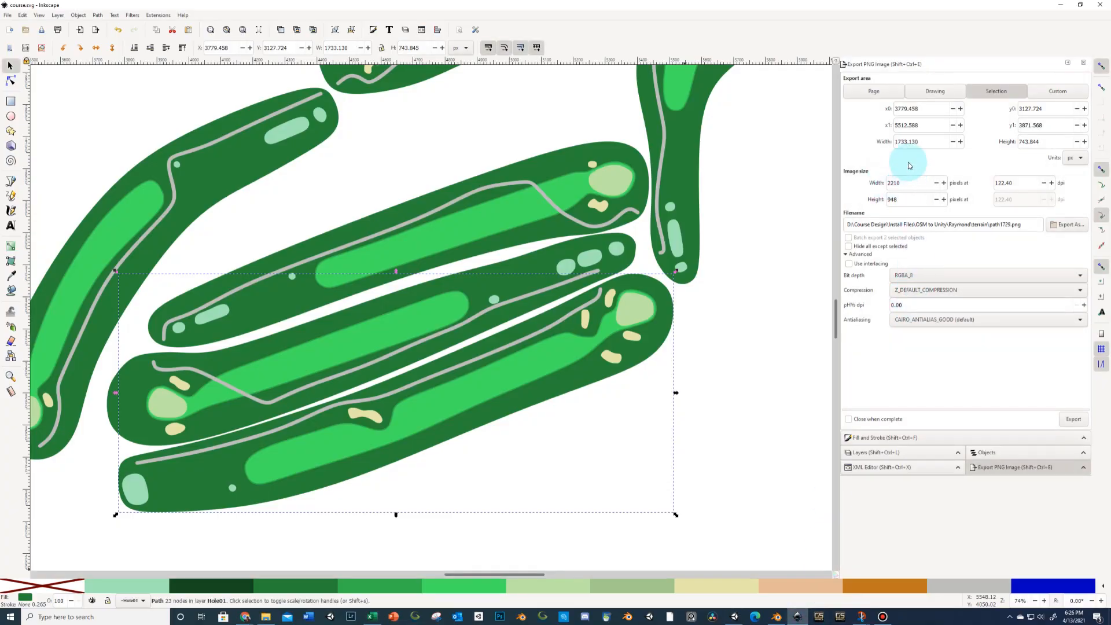
click(876, 91)
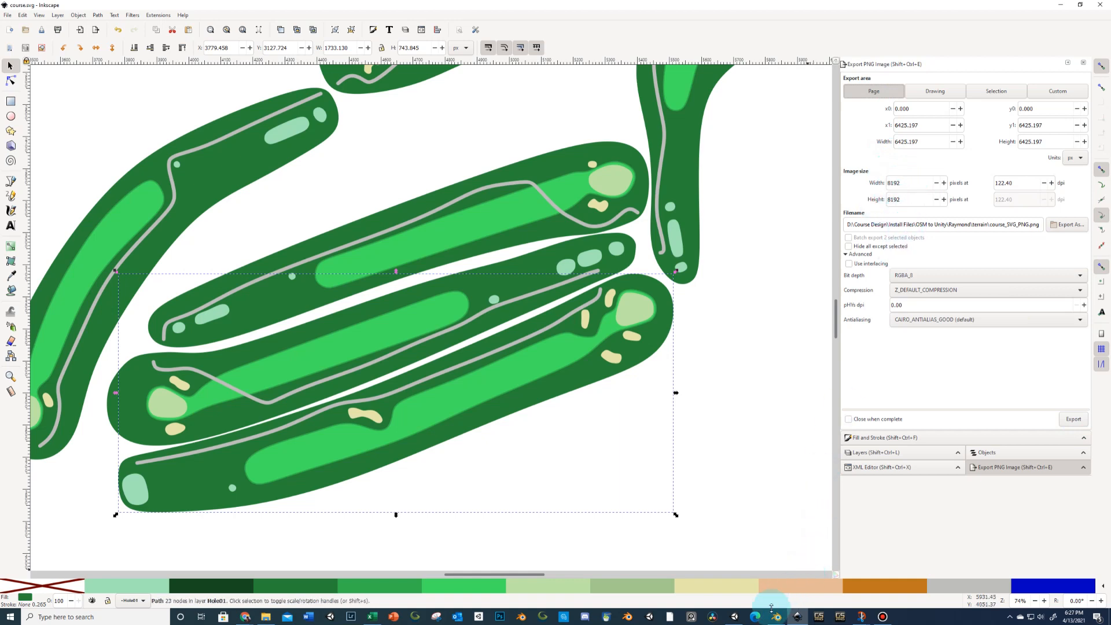
Return to Unity and apply the course_SVG_PNG texture change to the terrain
click(735, 617)
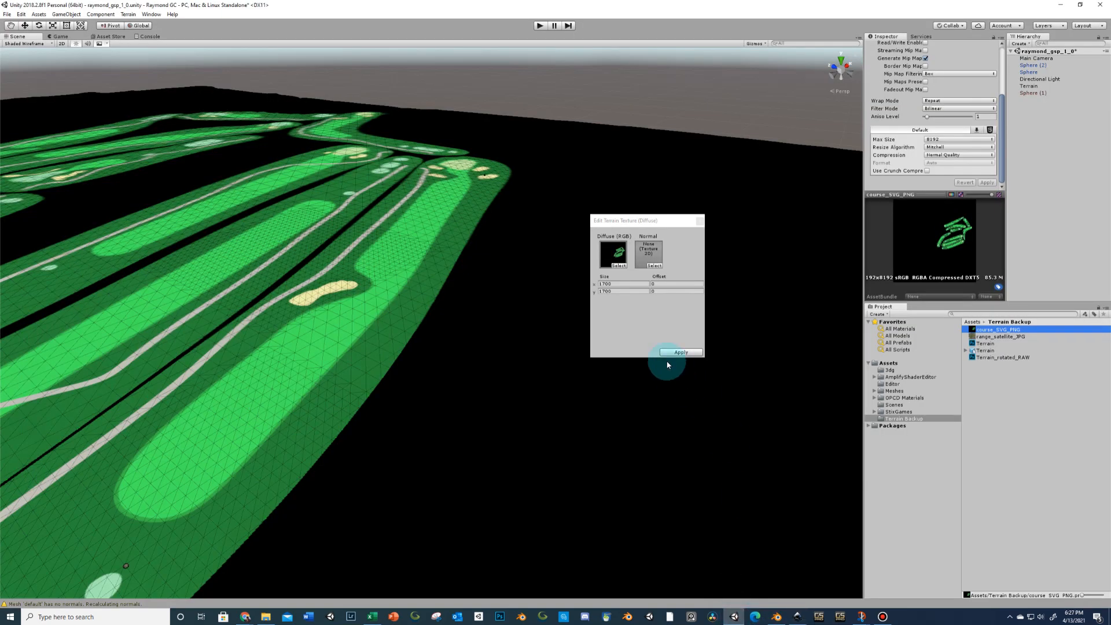
click(675, 352)
scroll(573, 324, up, 6)
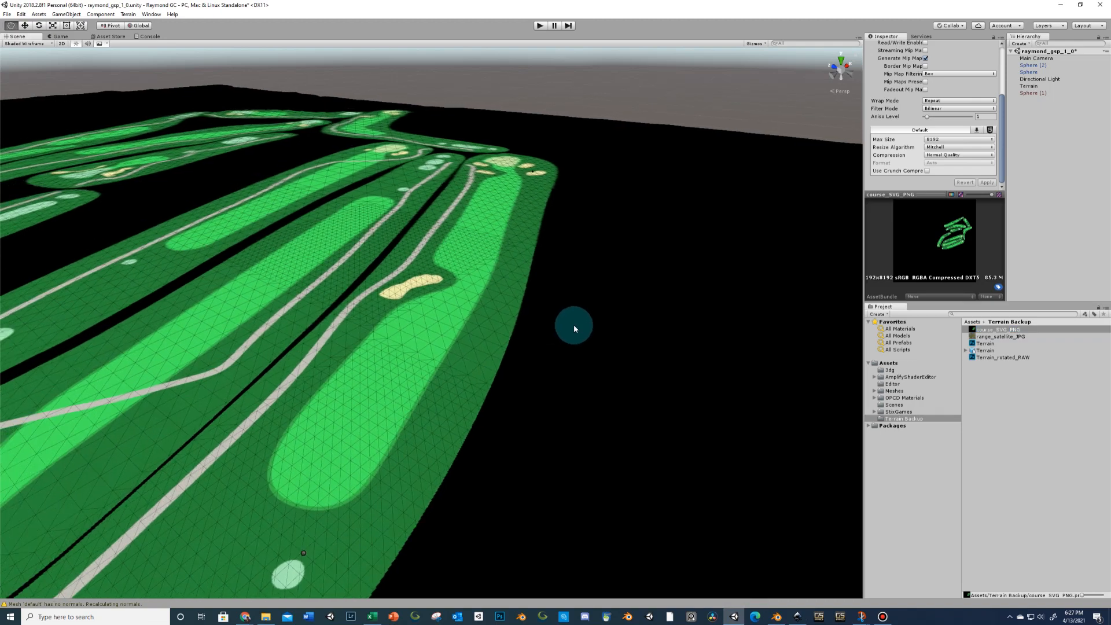
Set the scene's Wireframe Overlay color to black in the Colors preferences and close the preferences
click(21, 14)
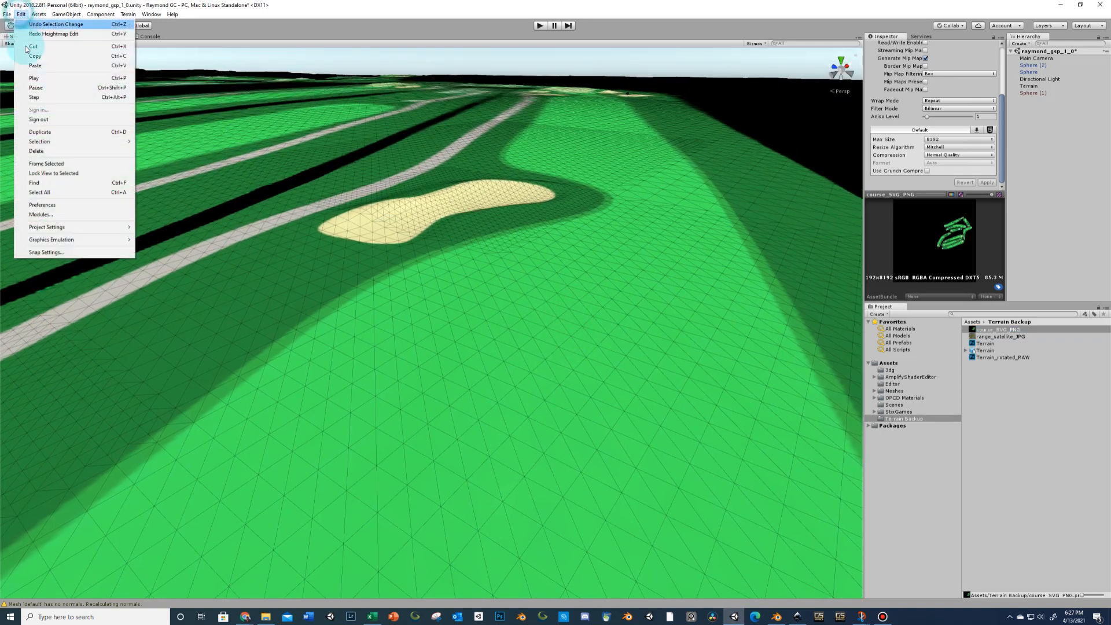
click(46, 205)
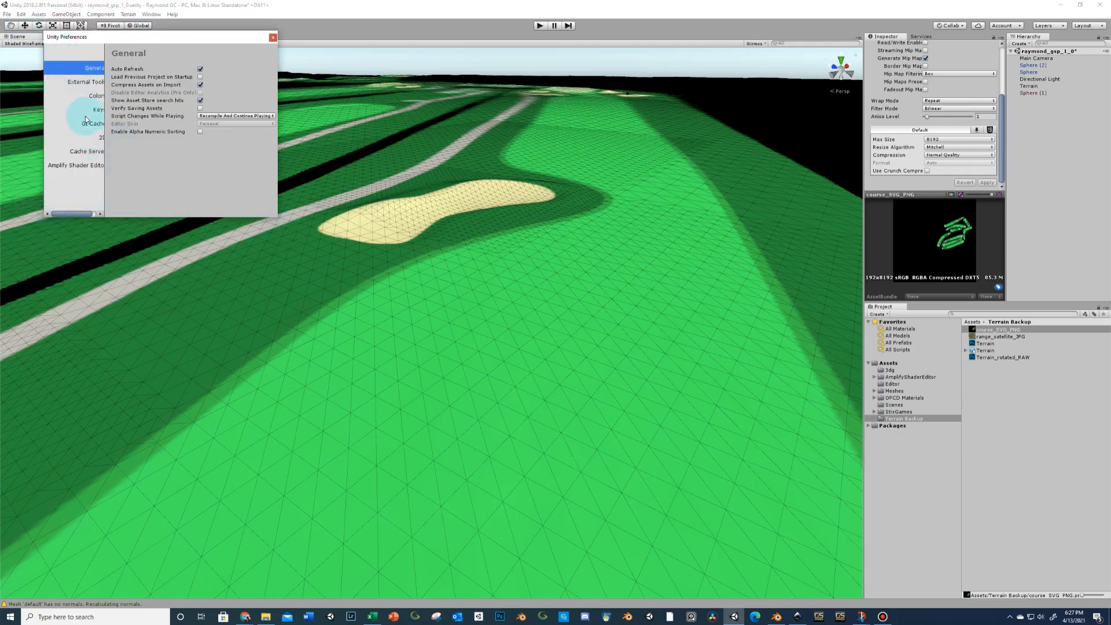
click(91, 98)
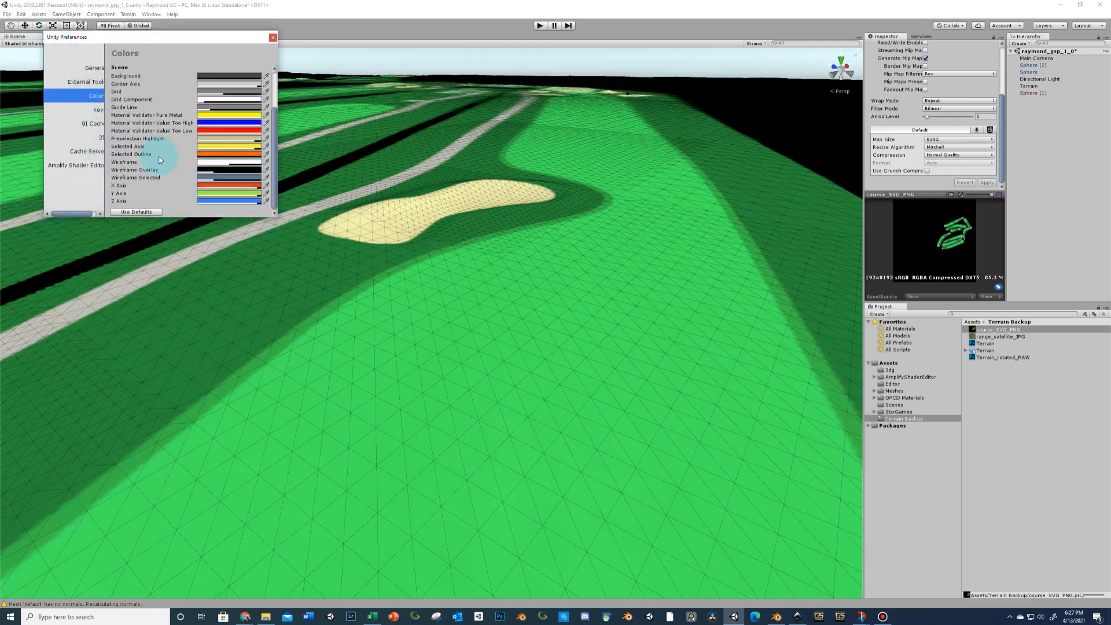
click(214, 172)
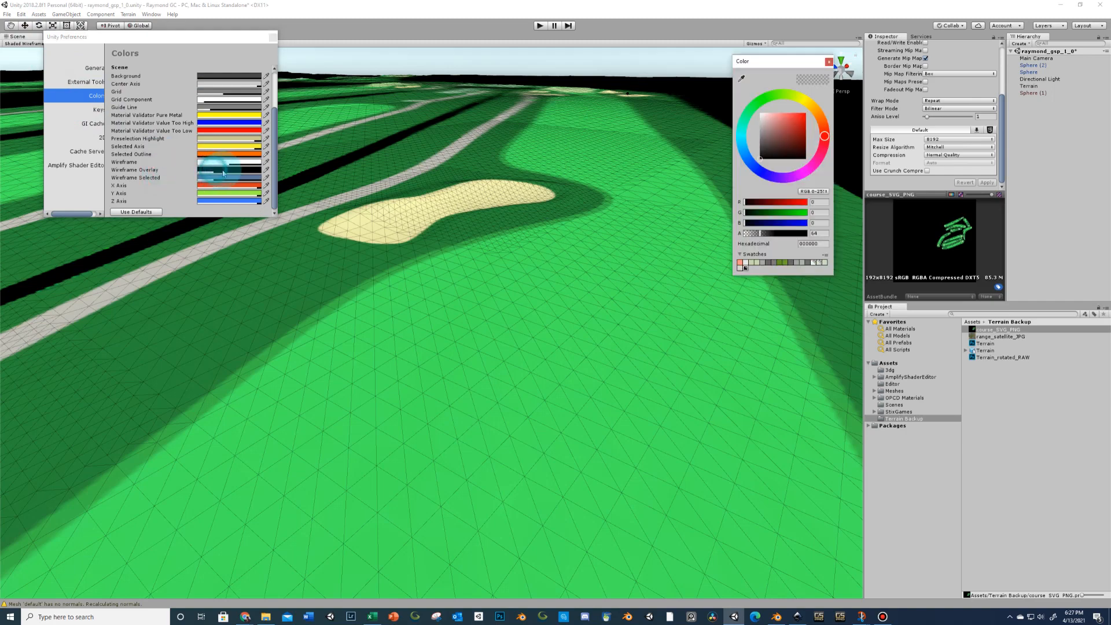
click(782, 113)
drag(755, 113, 755, 186)
click(828, 62)
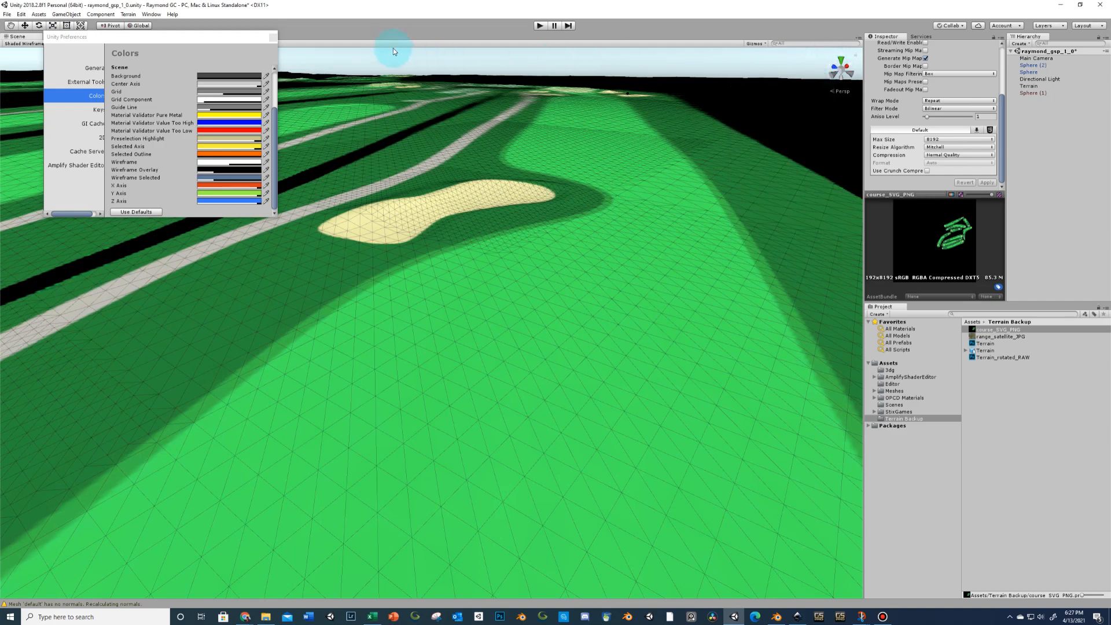
click(273, 38)
Examine the terrain wireframe density in and around the fairway bunker beside the cart path
middle_drag(451, 214, 440, 226)
scroll(440, 227, up, 2)
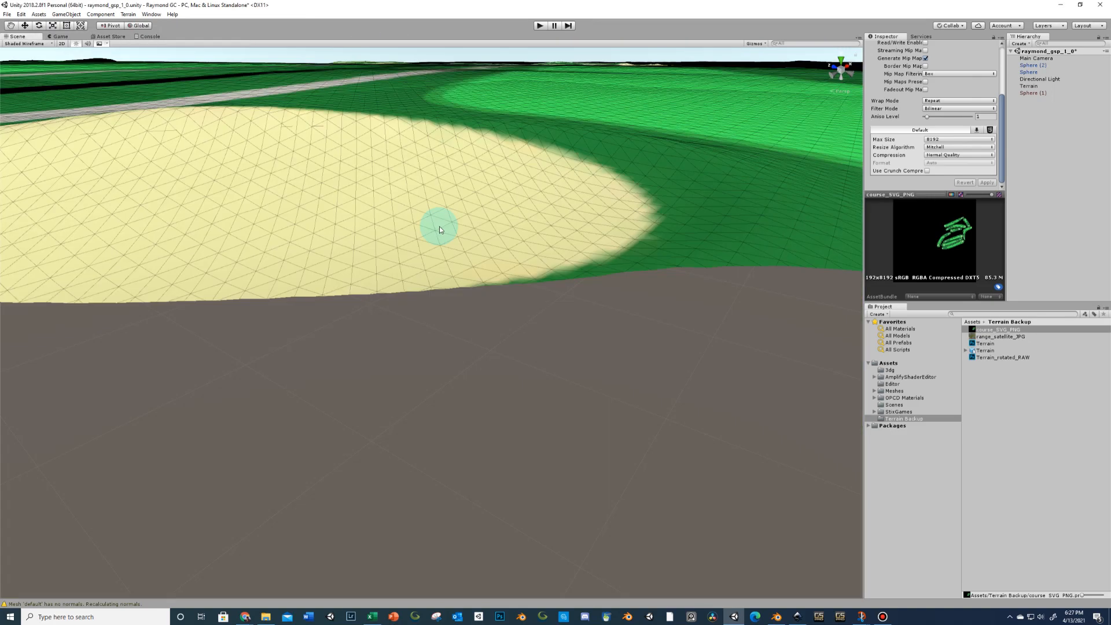
scroll(450, 223, down, 3)
right_drag(519, 206, 616, 192)
scroll(616, 192, down, 2)
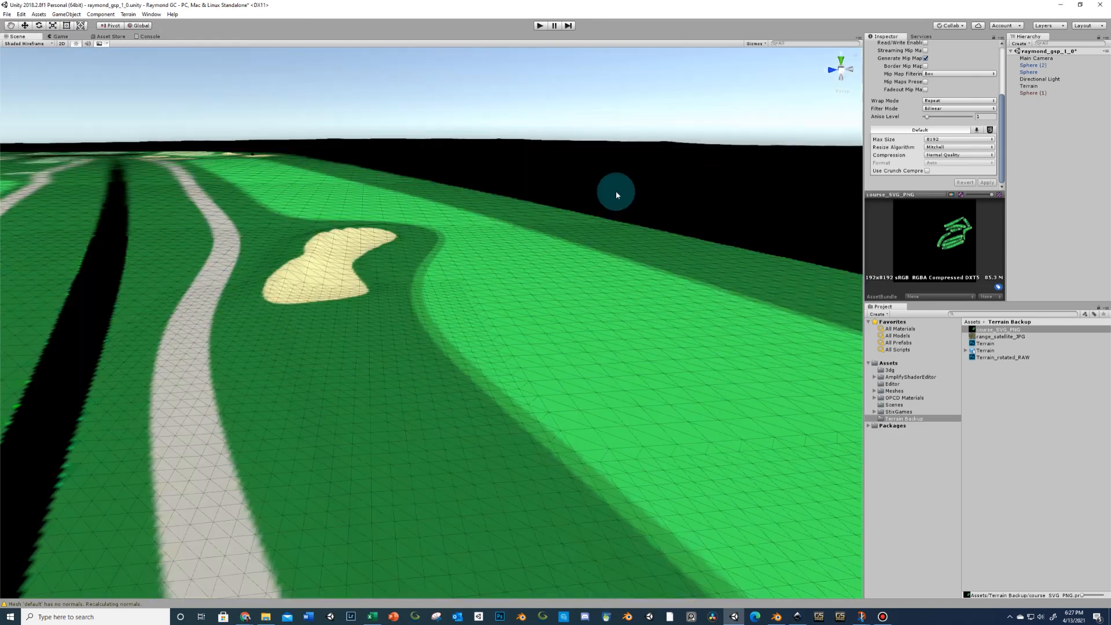
middle_drag(616, 194, 588, 193)
scroll(625, 195, down, 1)
scroll(624, 201, up, 2)
scroll(588, 199, down, 2)
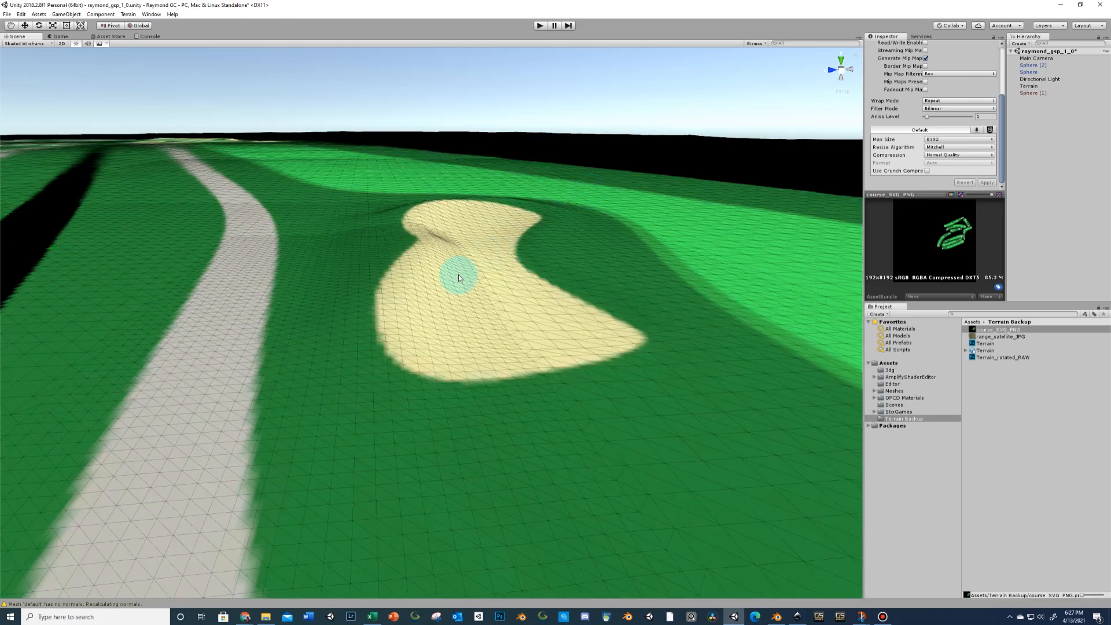
Examine the terrain wireframe at the greenside bunkers, including the one holding the sphere, and along the neighbouring fairways
scroll(442, 270, down, 4)
scroll(526, 327, up, 2)
middle_drag(498, 318, 404, 275)
scroll(478, 278, up, 1)
scroll(478, 278, up, 1)
scroll(387, 288, up, 1)
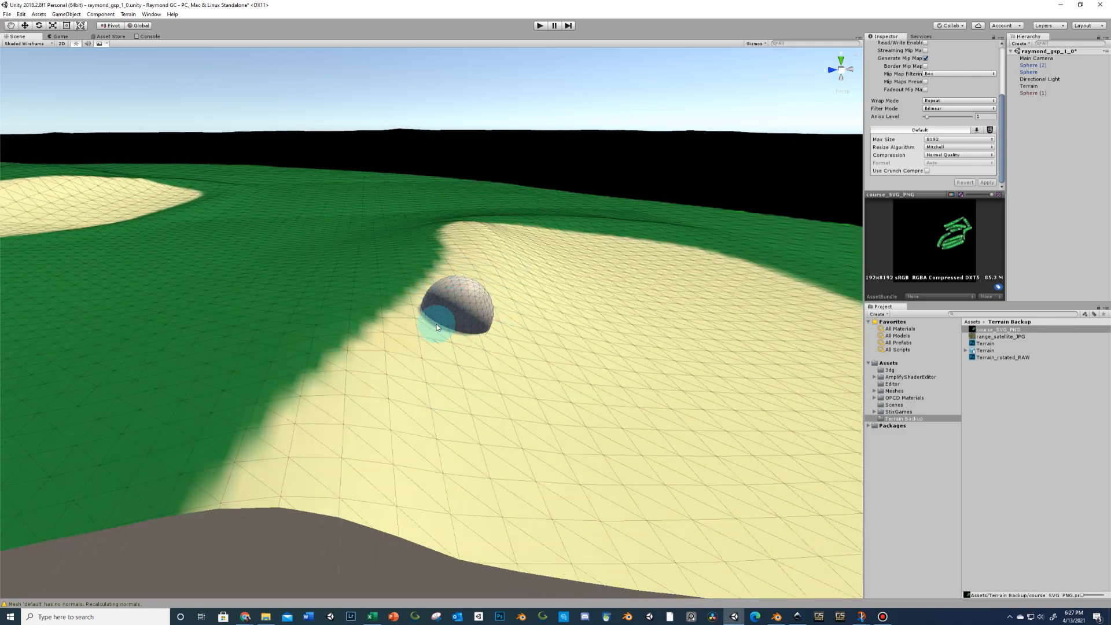
middle_drag(437, 324, 443, 279)
scroll(485, 244, down, 3)
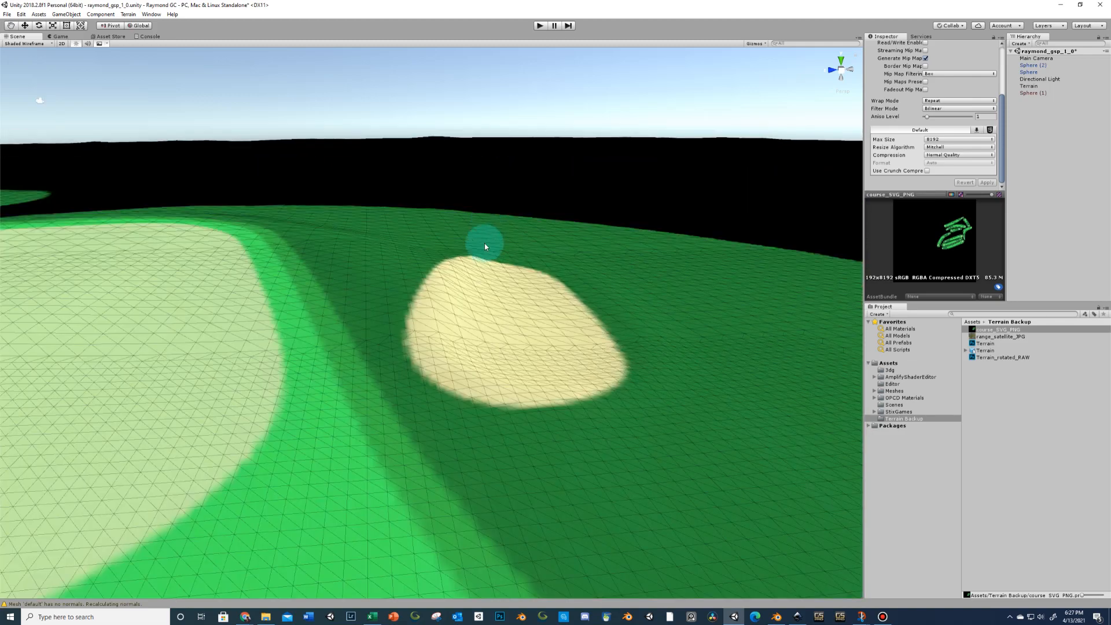
scroll(472, 316, down, 3)
scroll(464, 293, down, 5)
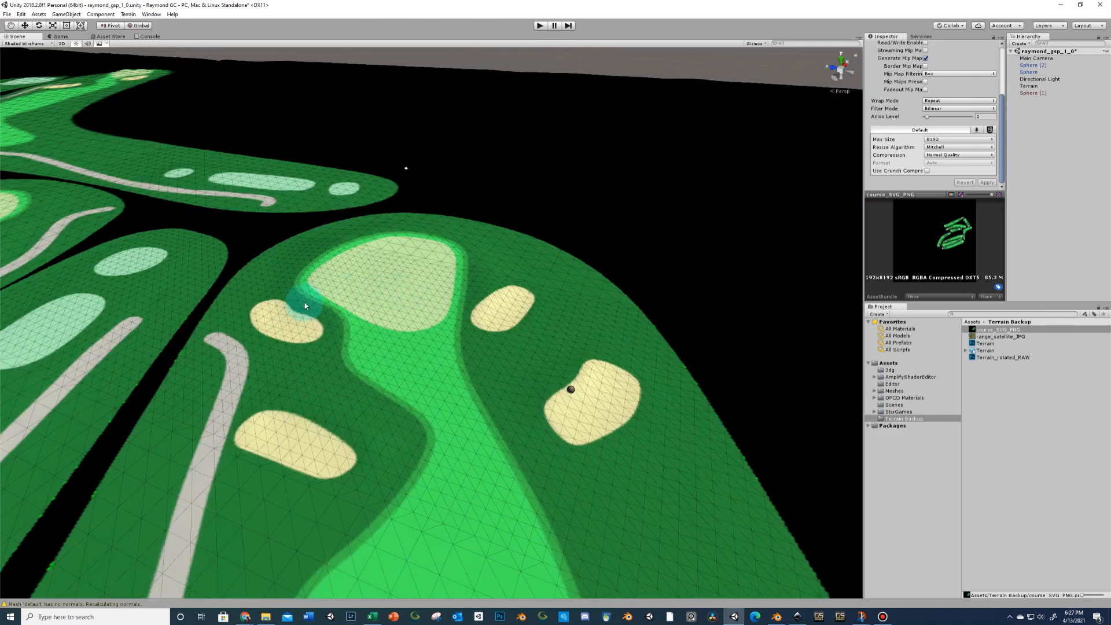
scroll(301, 307, down, 6)
middle_drag(334, 295, 493, 265)
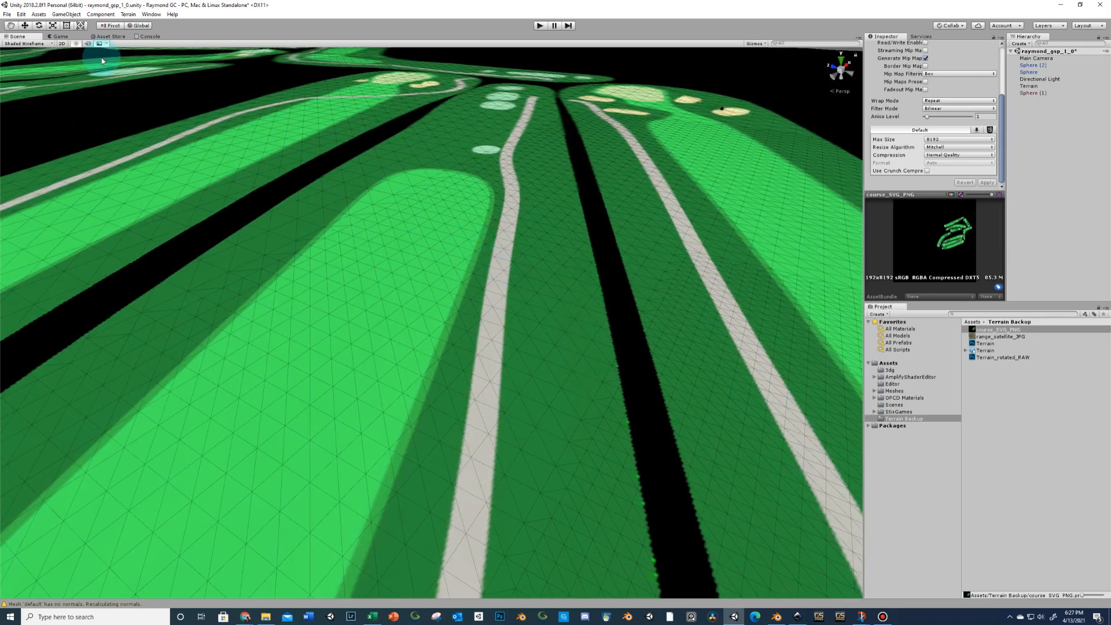
click(129, 15)
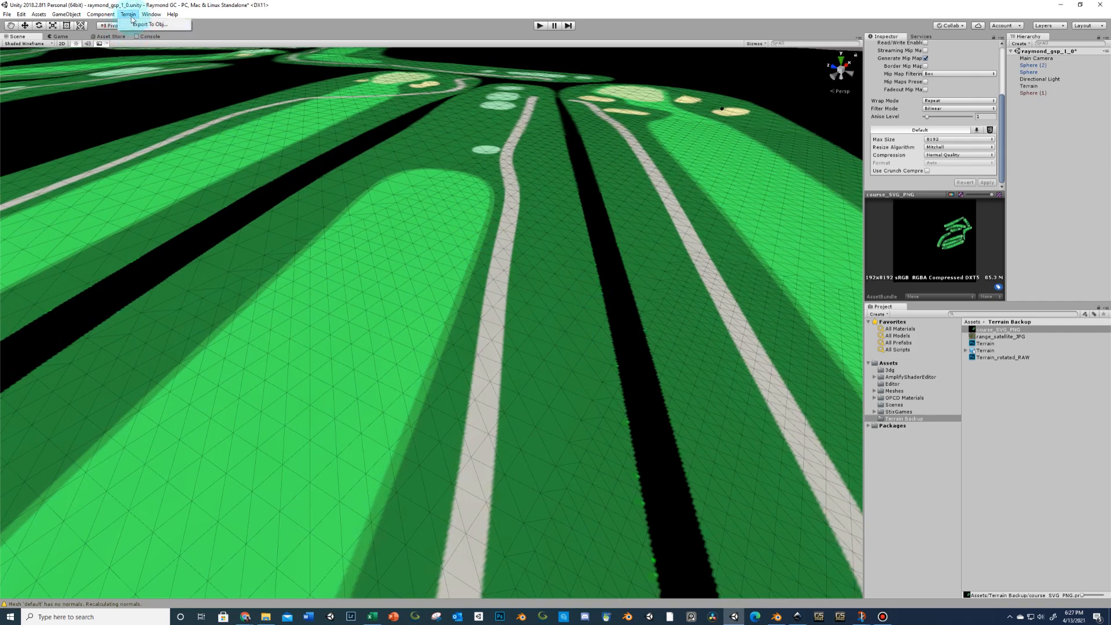
click(149, 24)
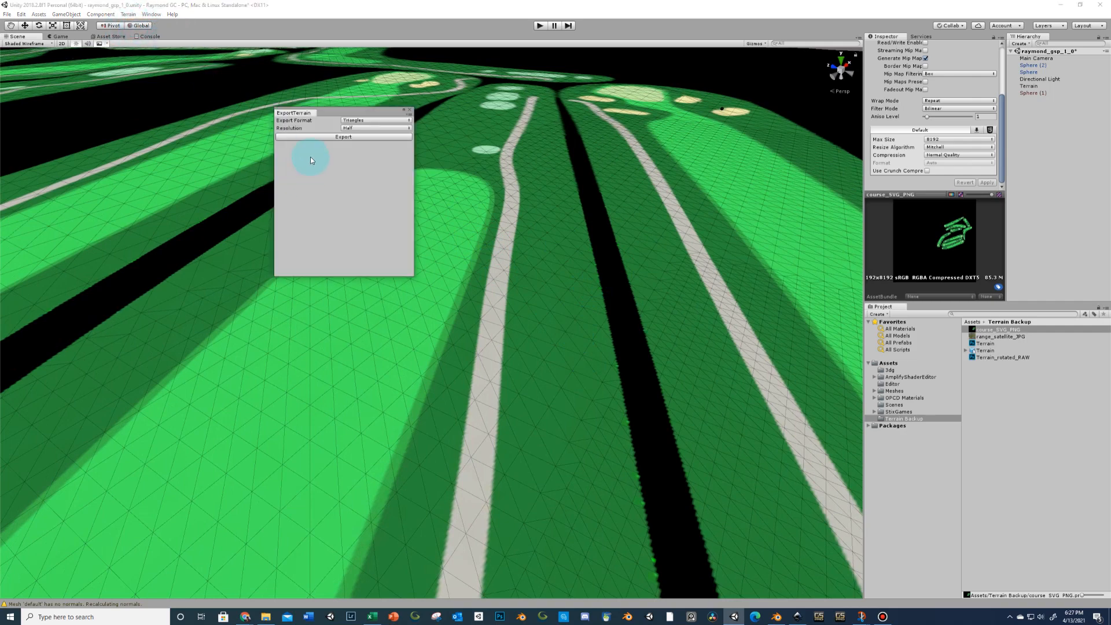
click(354, 127)
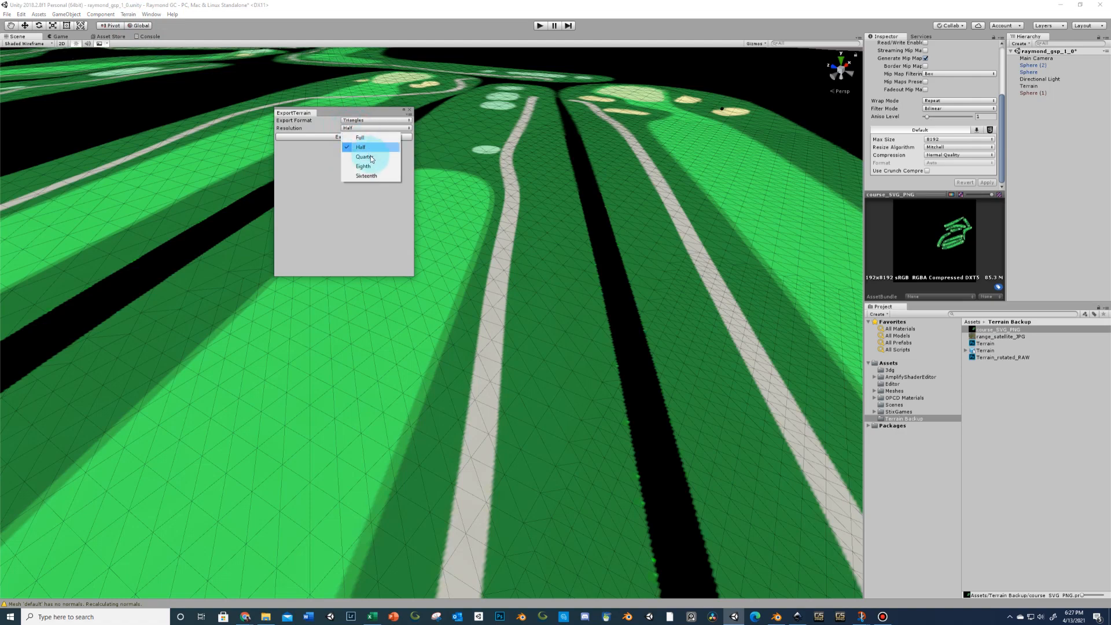
click(371, 157)
click(361, 128)
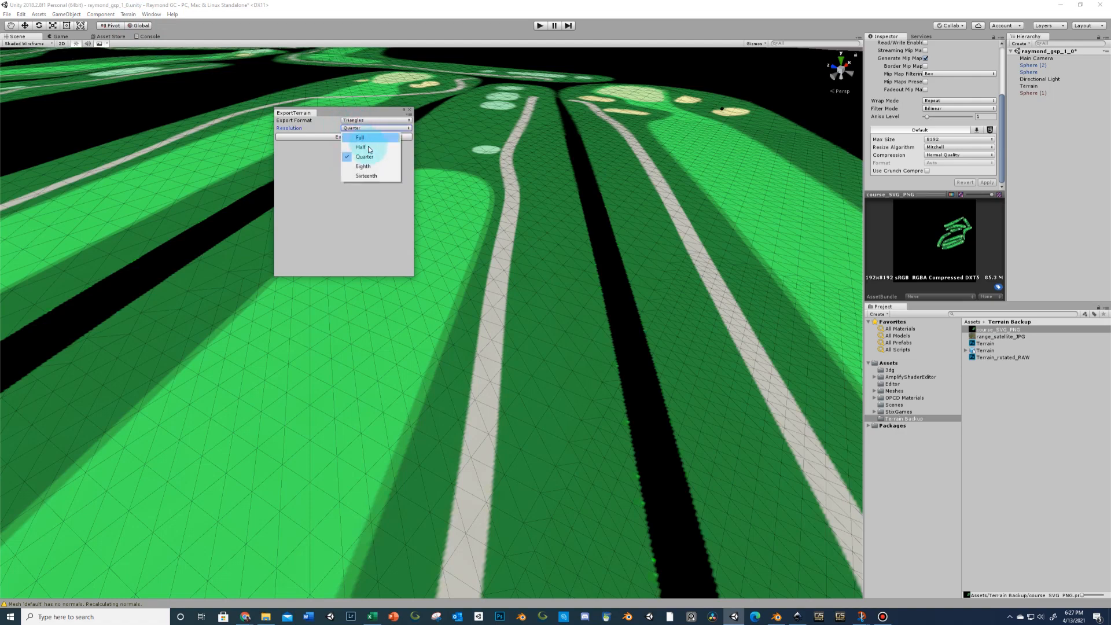
click(302, 165)
click(337, 163)
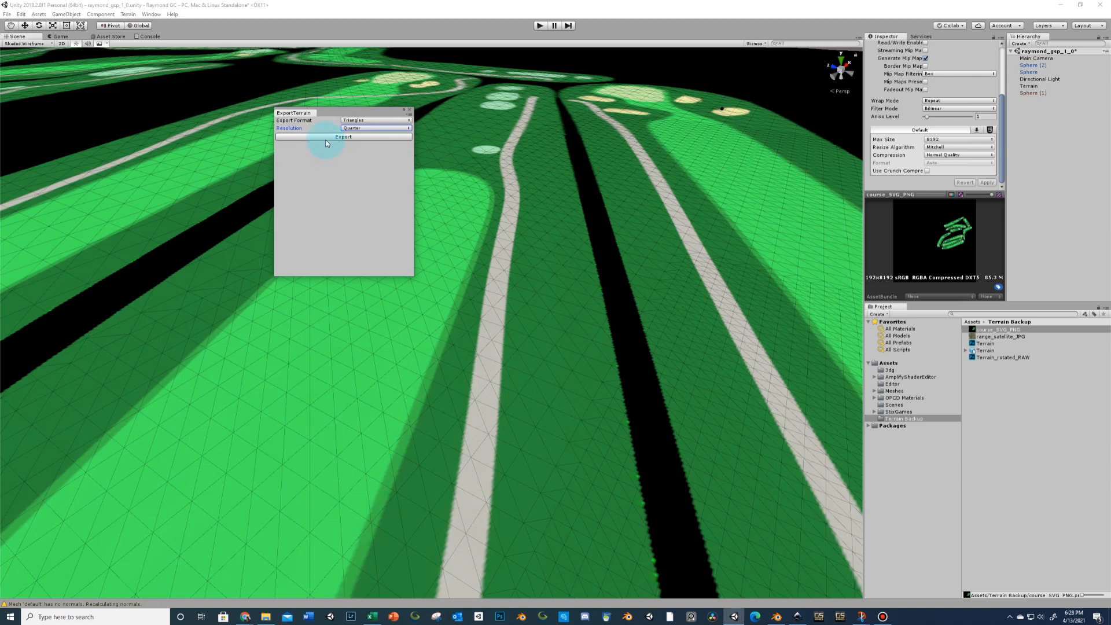
click(326, 139)
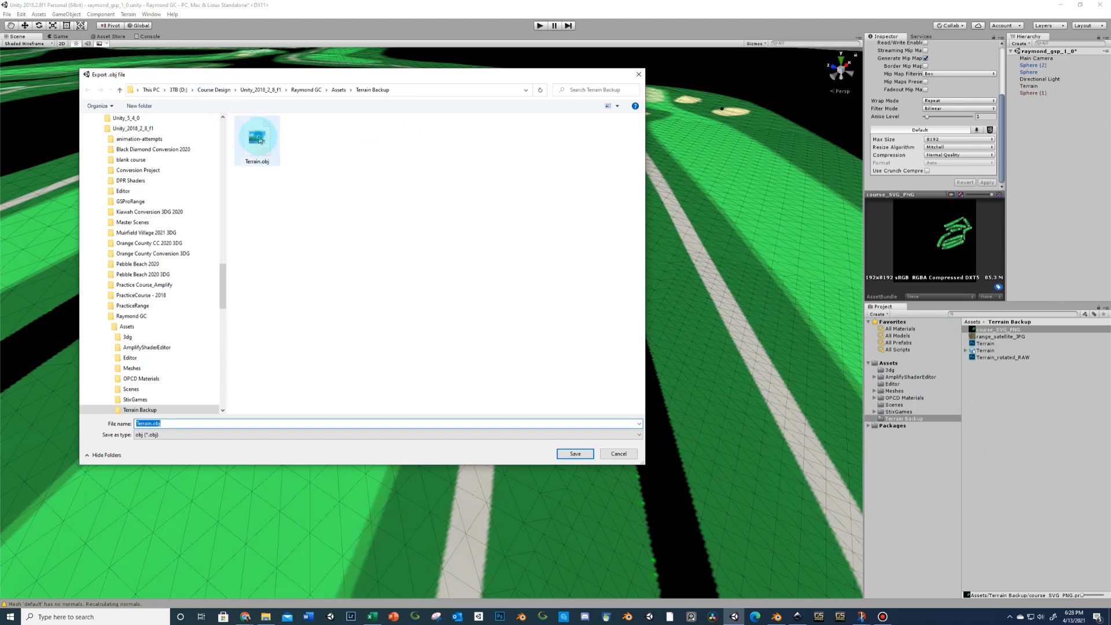
click(614, 454)
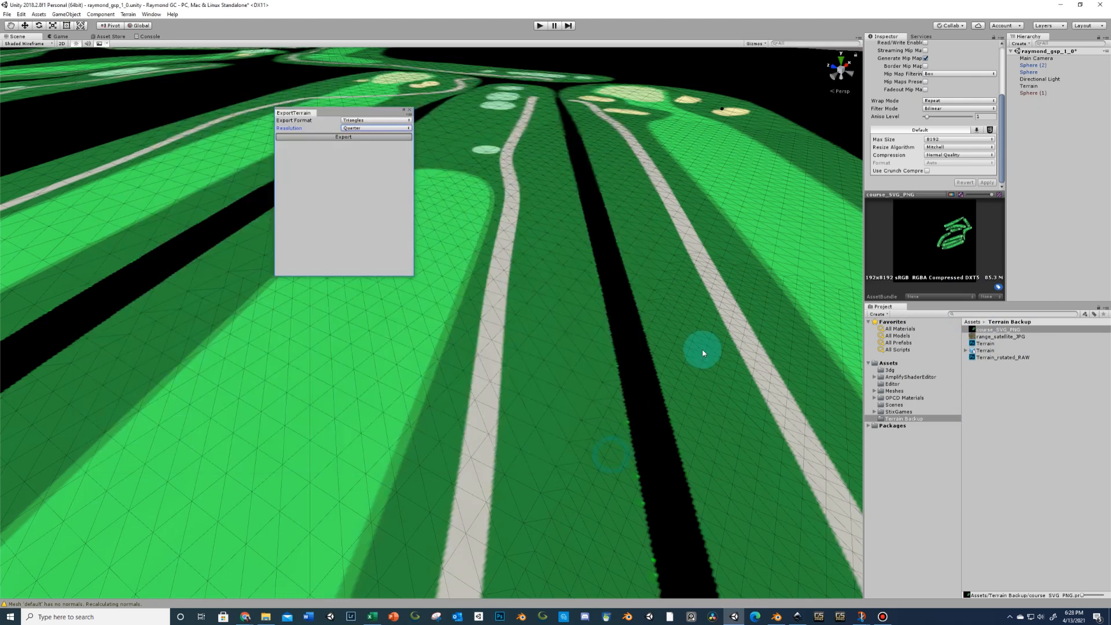
click(408, 110)
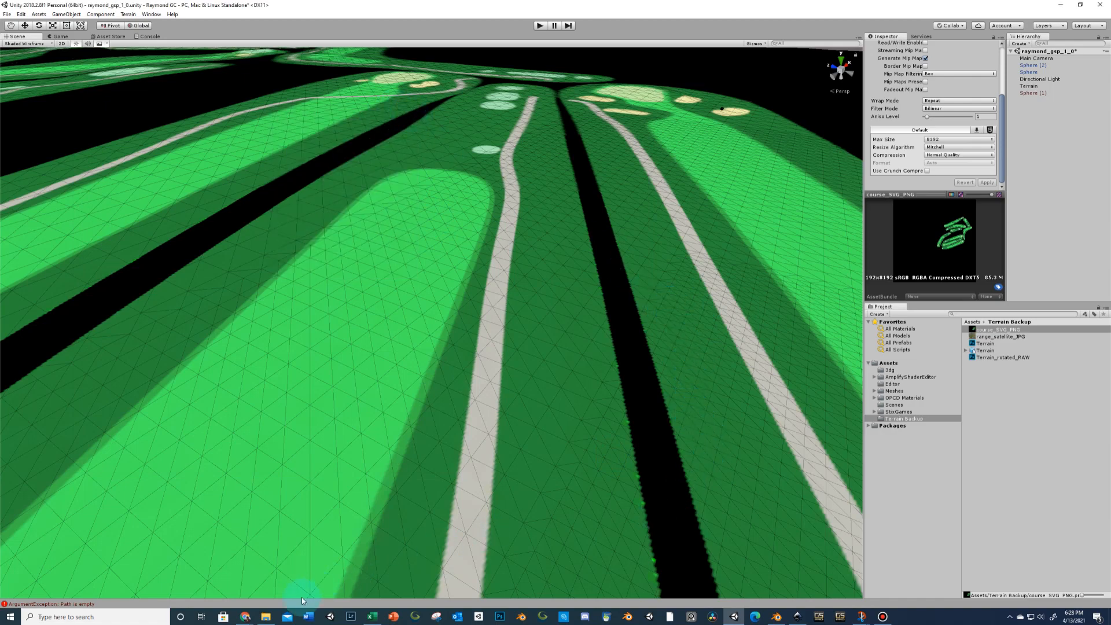
Switch to File Explorer, put Terrain.obj in the Raymond course's terrain folder, and go back to the Raymond folder
click(269, 615)
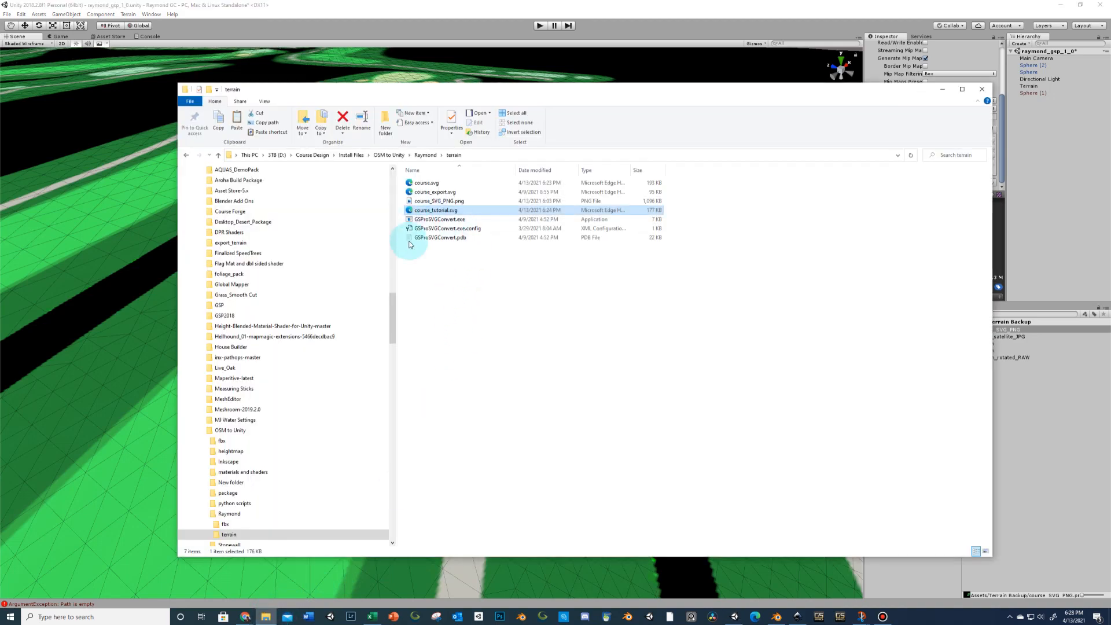
click(425, 155)
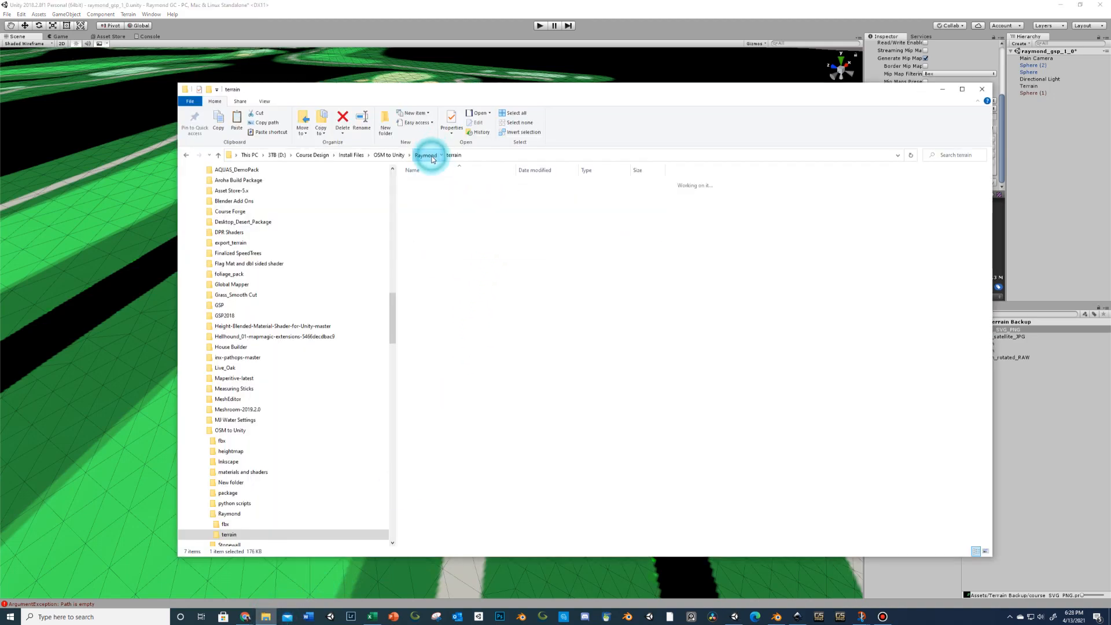
double_click(430, 193)
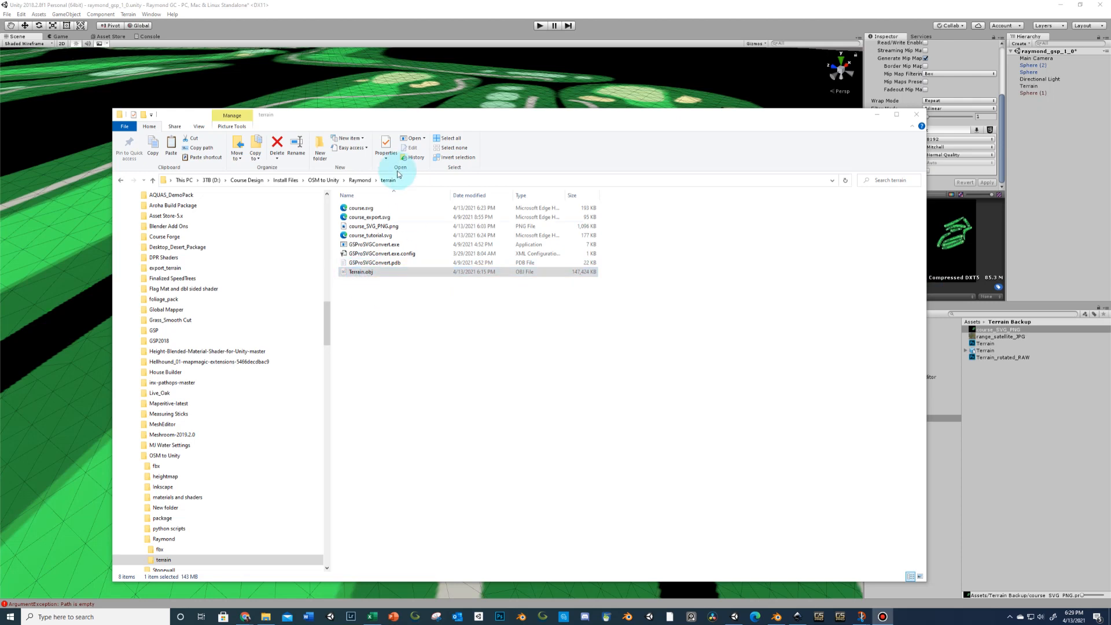
click(361, 180)
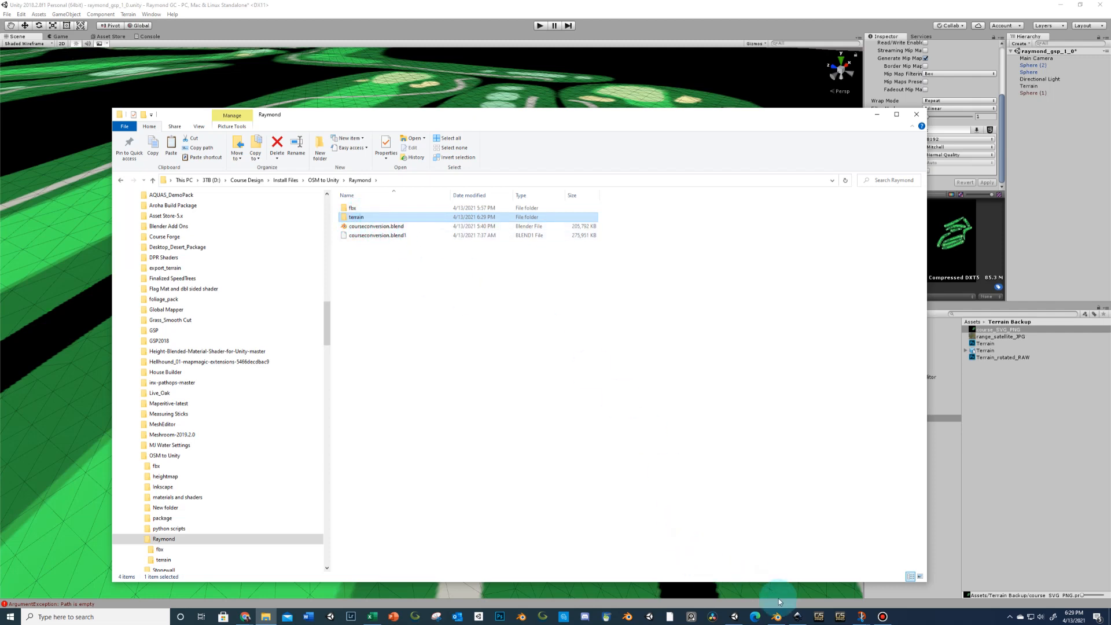
Switch to Blender, save courseconversion.blend, and import the terrain with the OPCD Course Conversion add-on
click(776, 616)
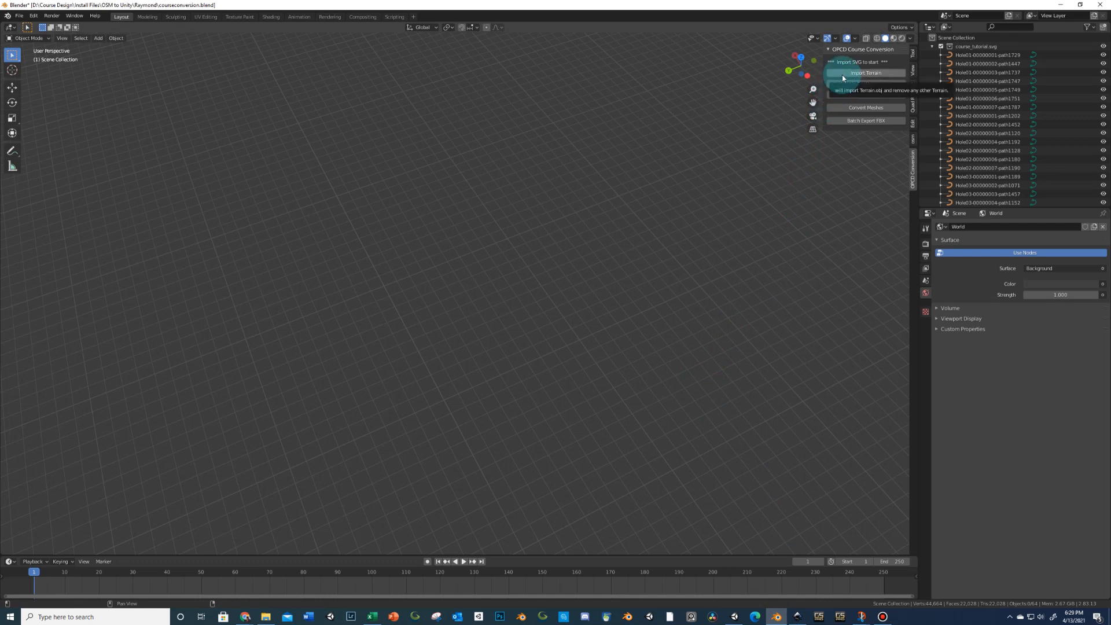
click(19, 16)
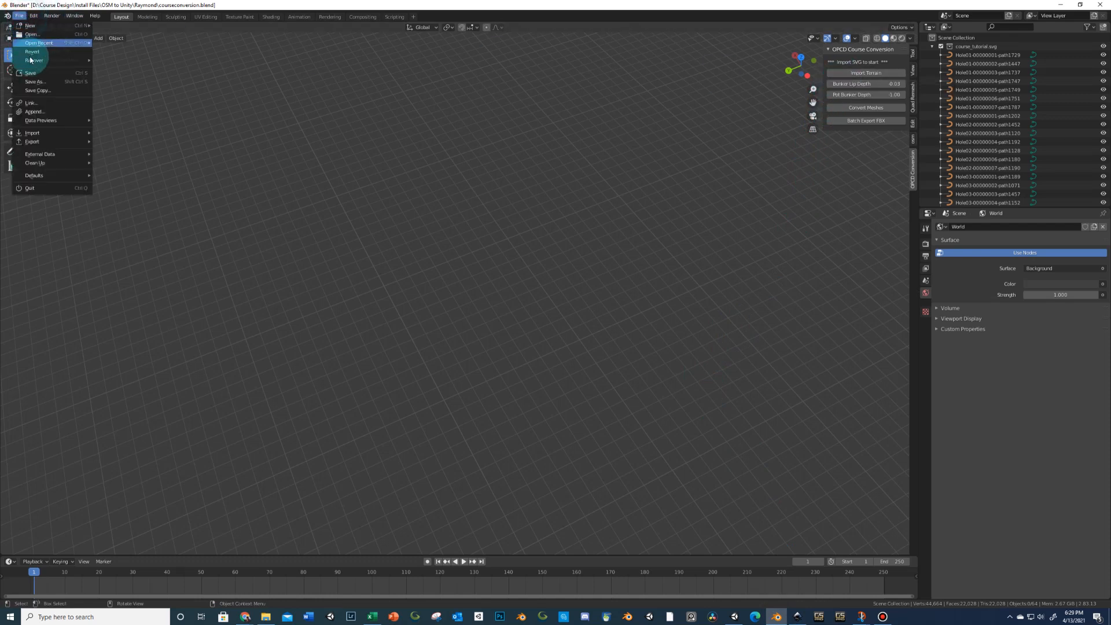
click(32, 73)
click(843, 76)
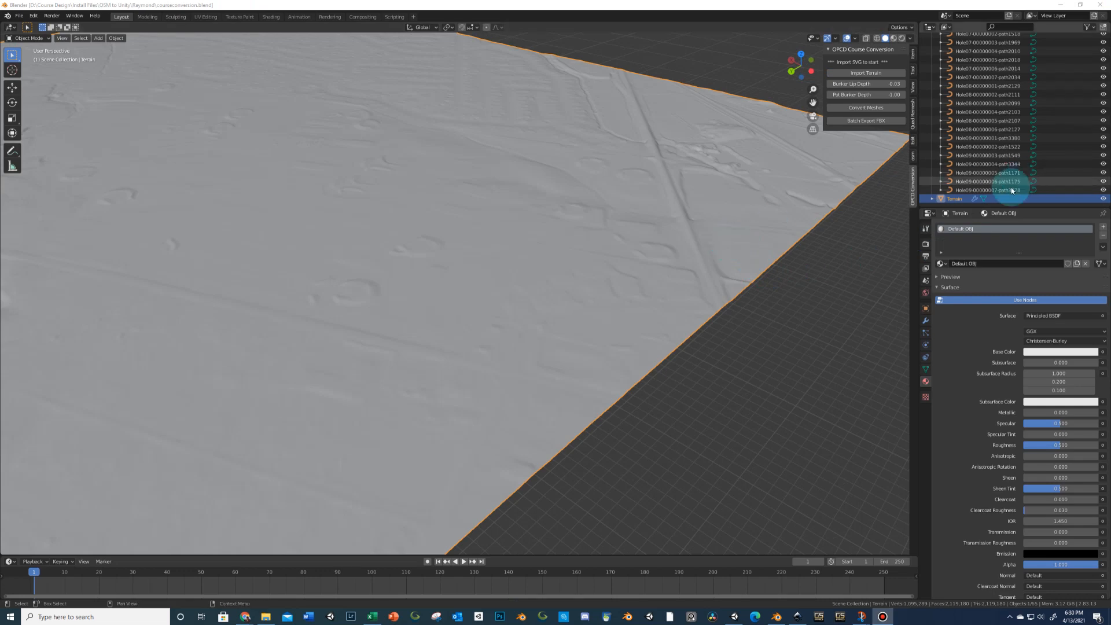
scroll(727, 214, down, 10)
scroll(705, 227, up, 2)
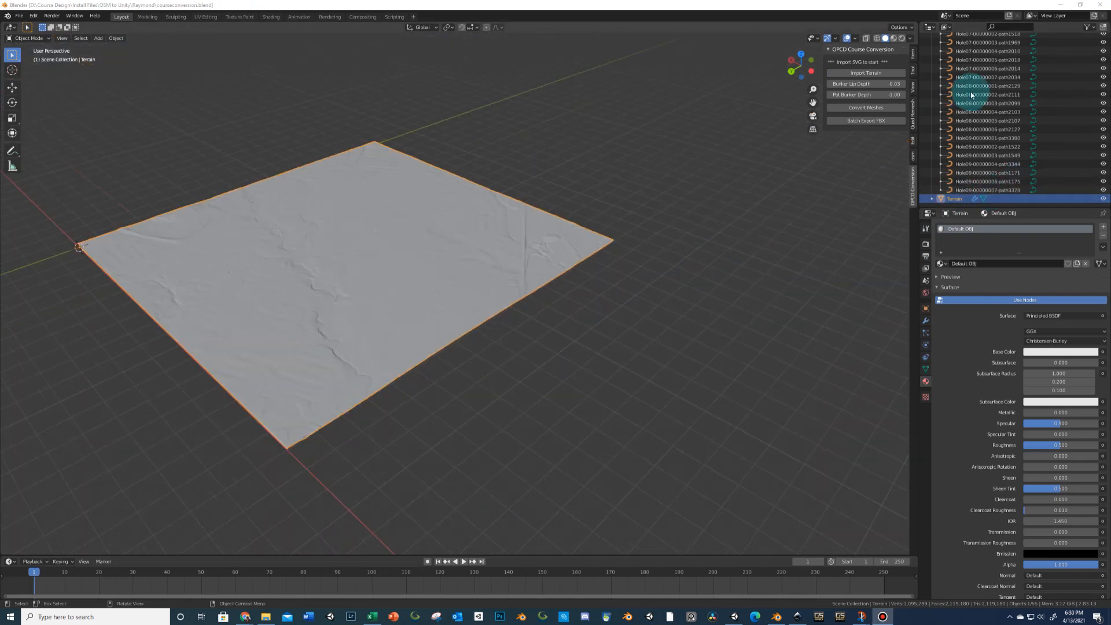
click(983, 69)
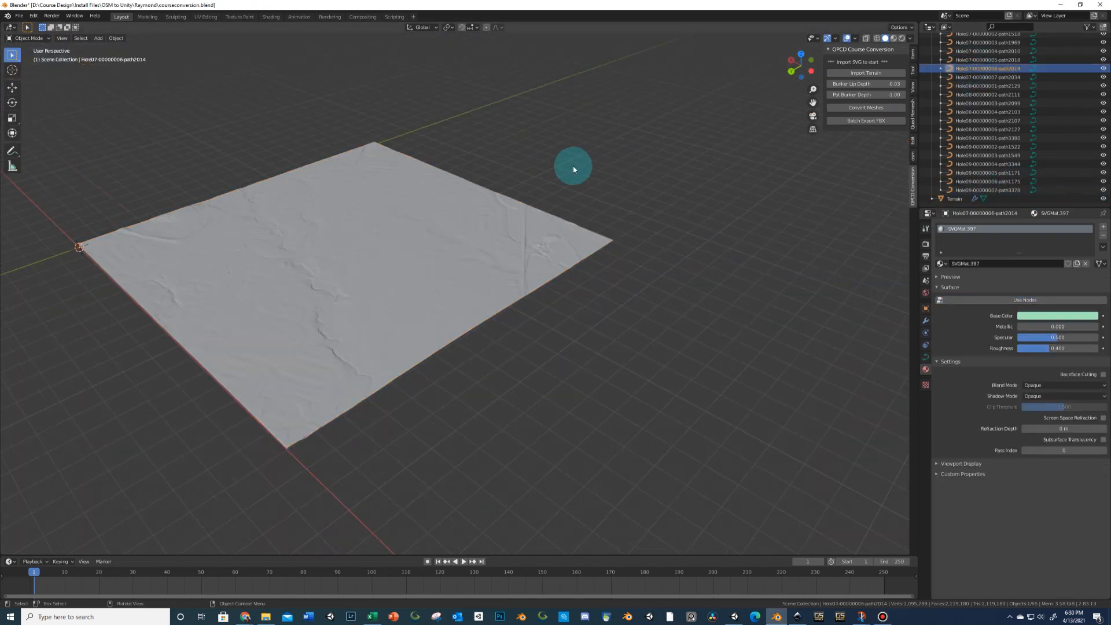
key(KP_Decimal)
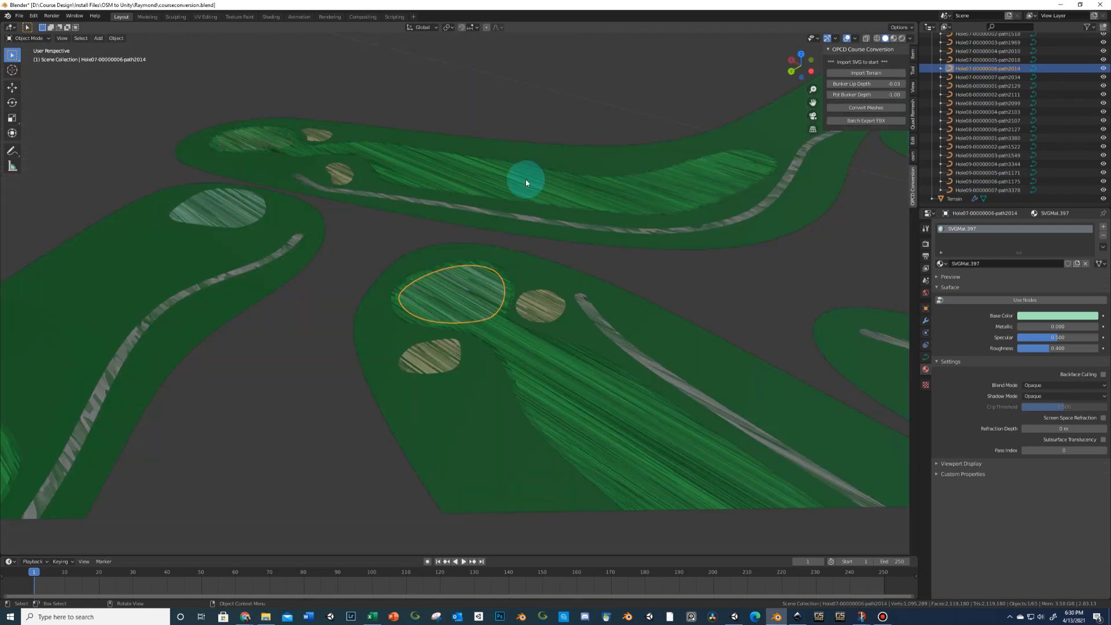
scroll(524, 183, down, 5)
middle_drag(523, 183, 741, 246)
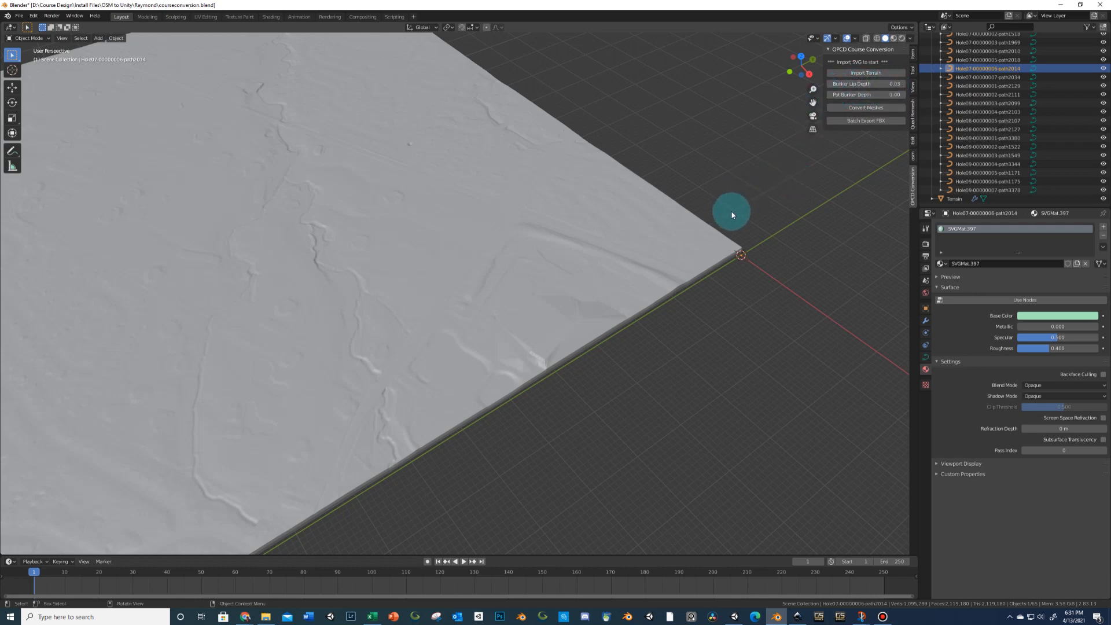
middle_drag(731, 215, 743, 193)
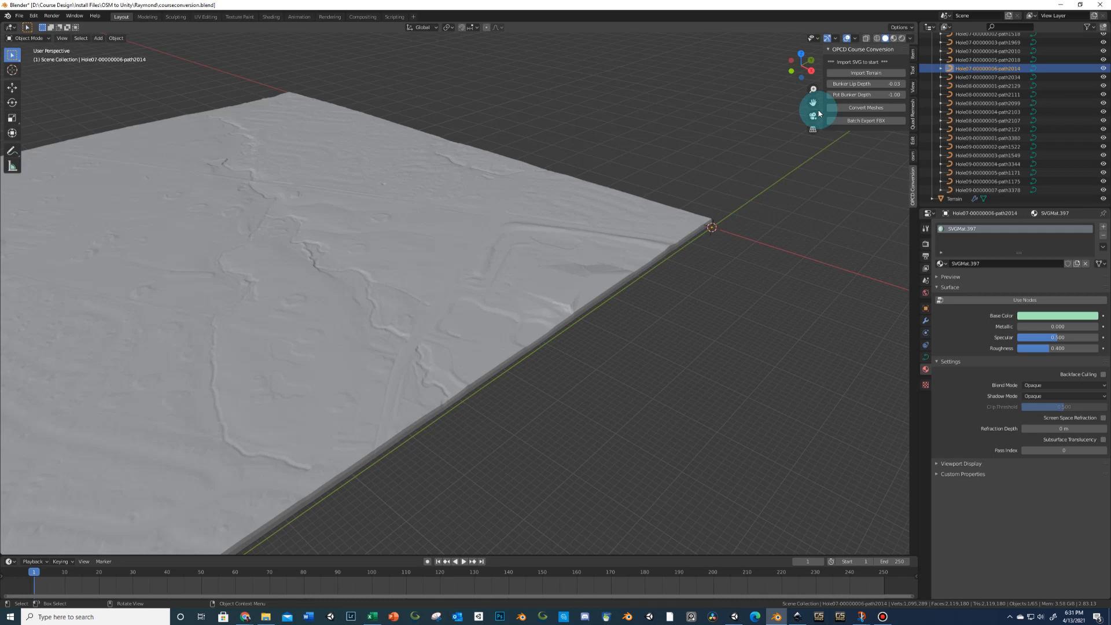
Convert the imported course curves to meshes with bunker lip depth -0.03 and pot bunker depth -1.00
click(853, 110)
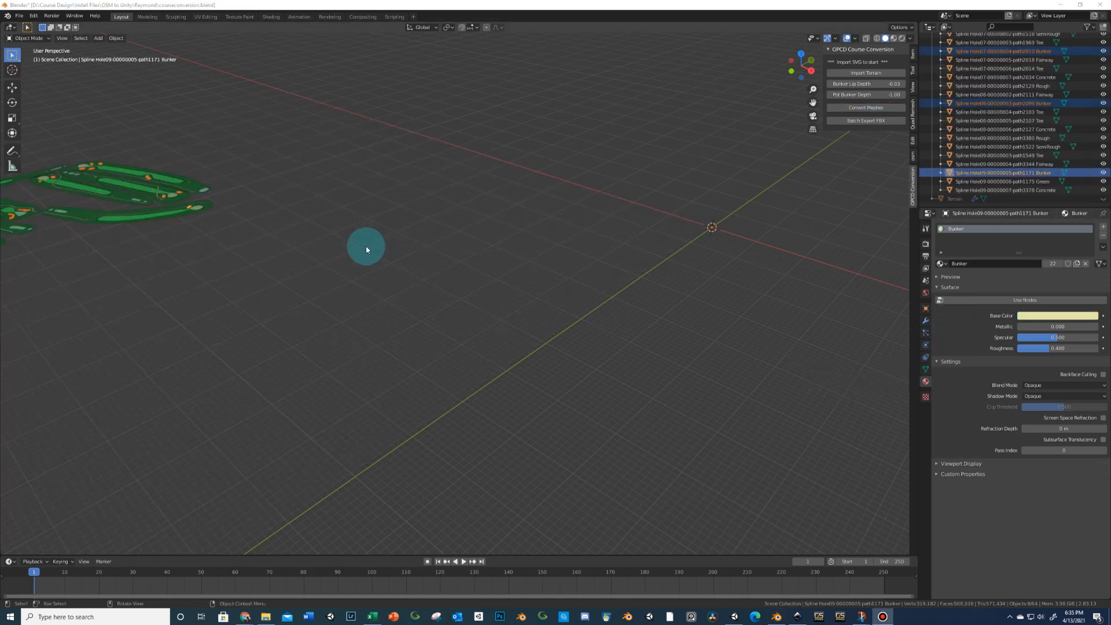
middle_drag(295, 213, 607, 214)
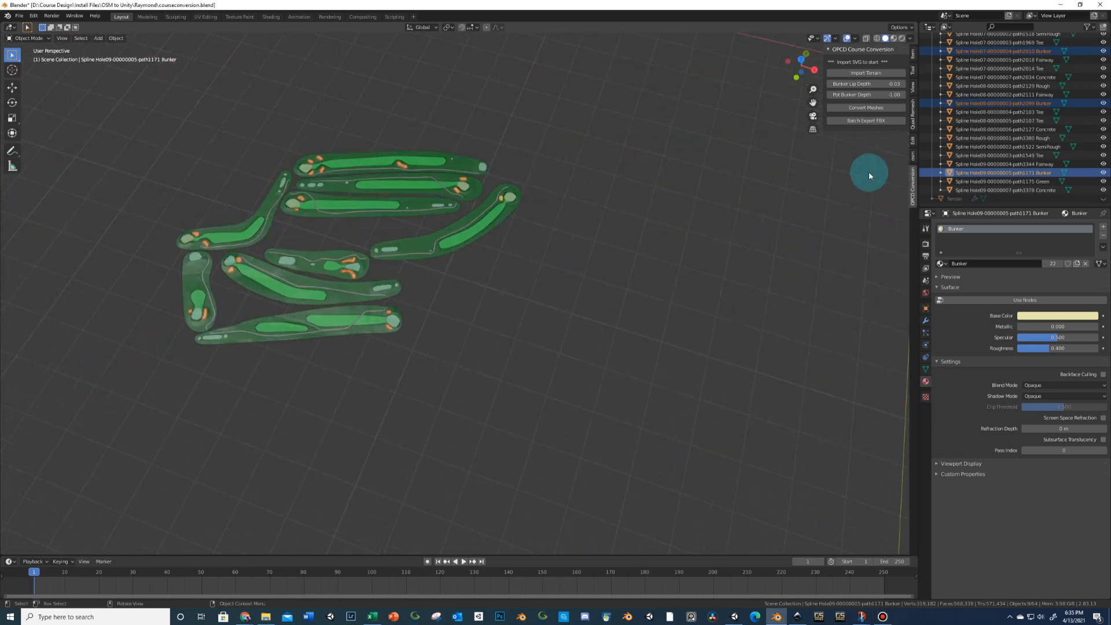
Show the terrain temporarily to compare it with the converted hole meshes, and inspect the meshes with it hidden
click(1103, 199)
middle_drag(557, 290, 664, 233)
scroll(575, 261, up, 3)
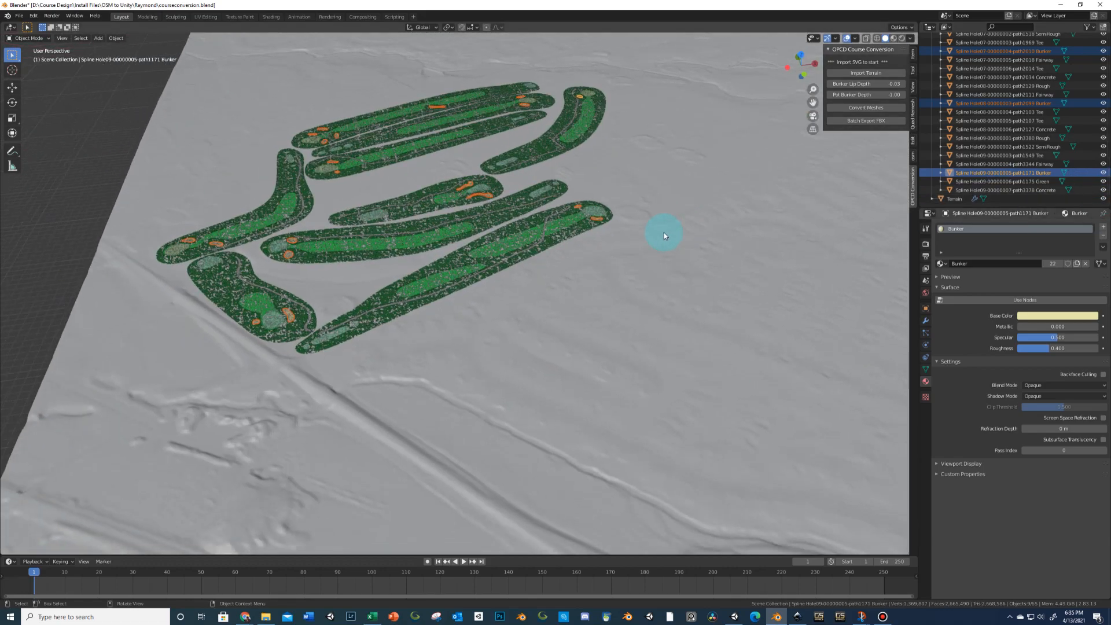
scroll(664, 233, up, 3)
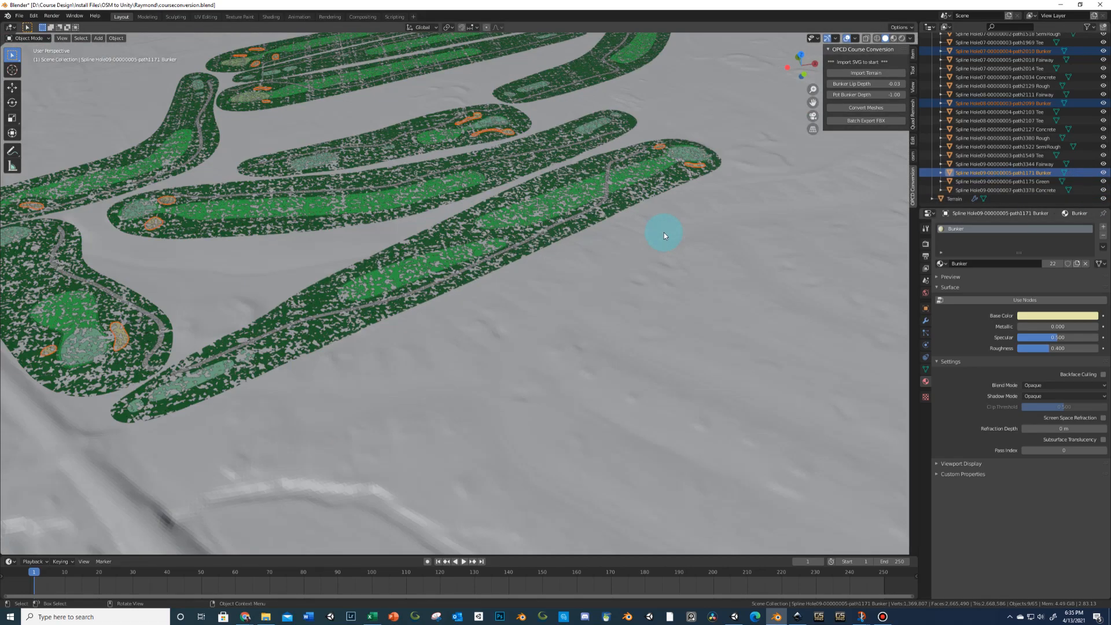
click(1103, 199)
scroll(697, 246, down, 5)
middle_drag(696, 245, 569, 194)
scroll(615, 248, up, 5)
scroll(1002, 147, up, 5)
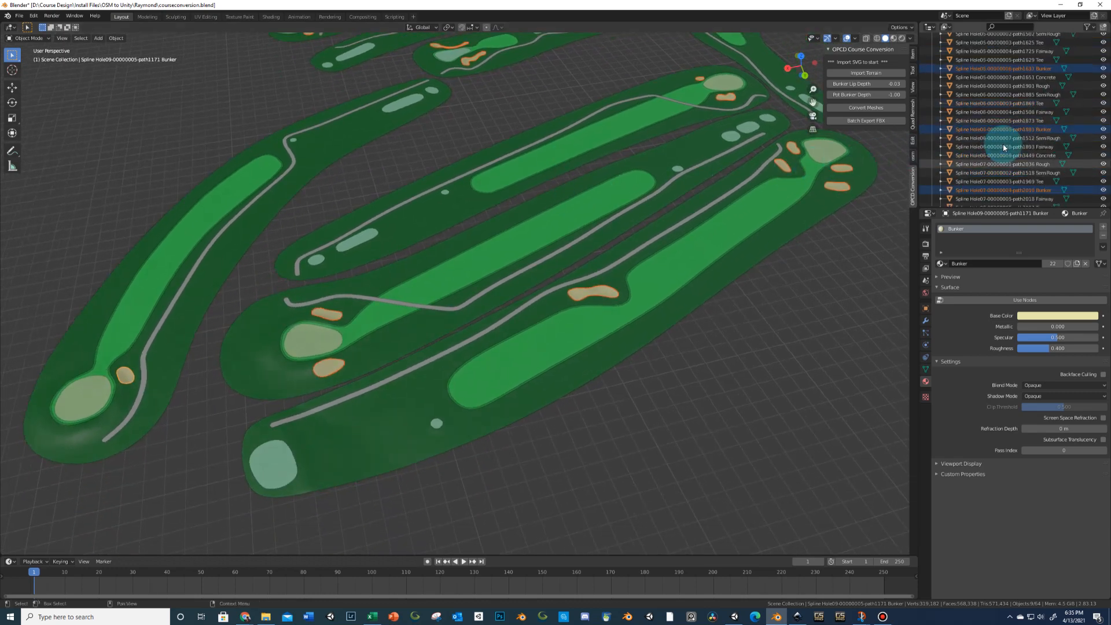
Select the Hole01 Rough mesh and the Hole03 Rough mesh in turn to inspect their converted outlines
scroll(1004, 147, up, 10)
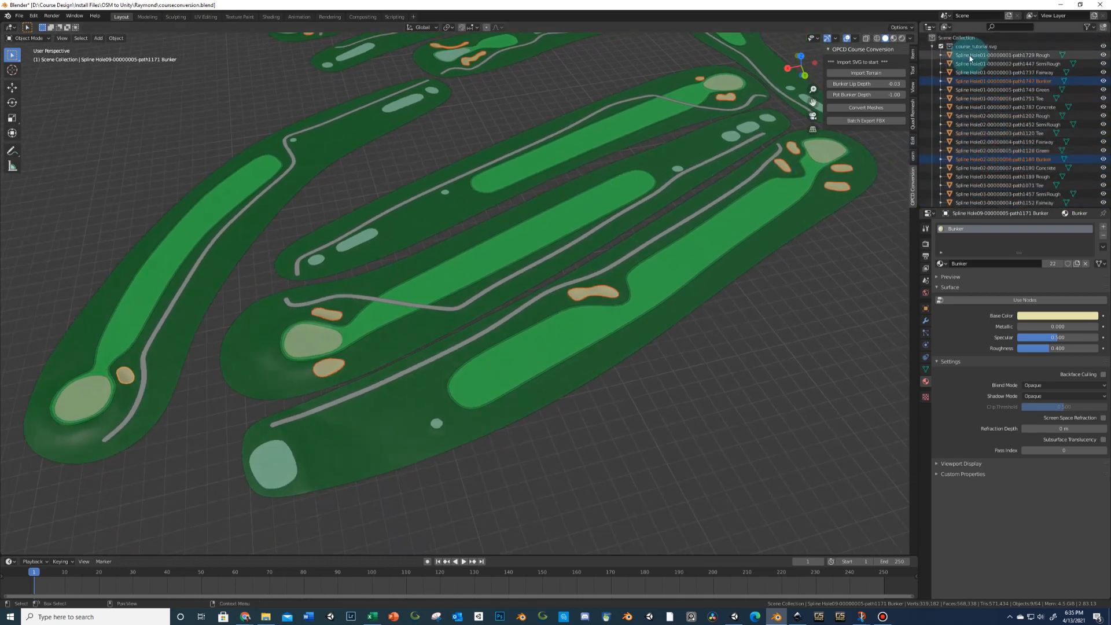
click(985, 55)
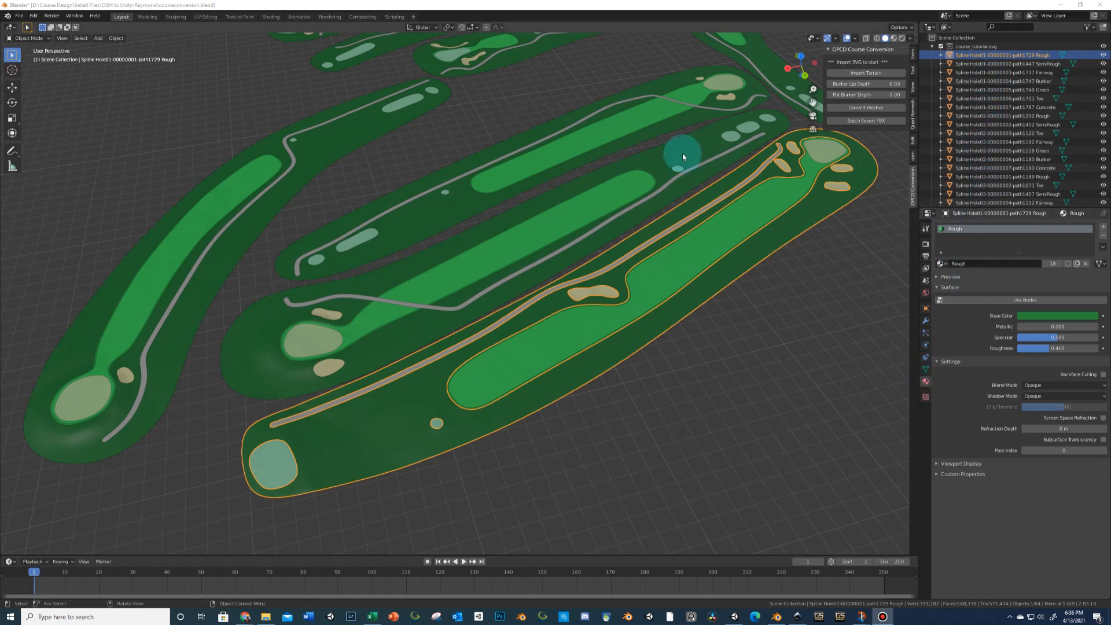
click(673, 138)
click(668, 127)
scroll(652, 242, down, 4)
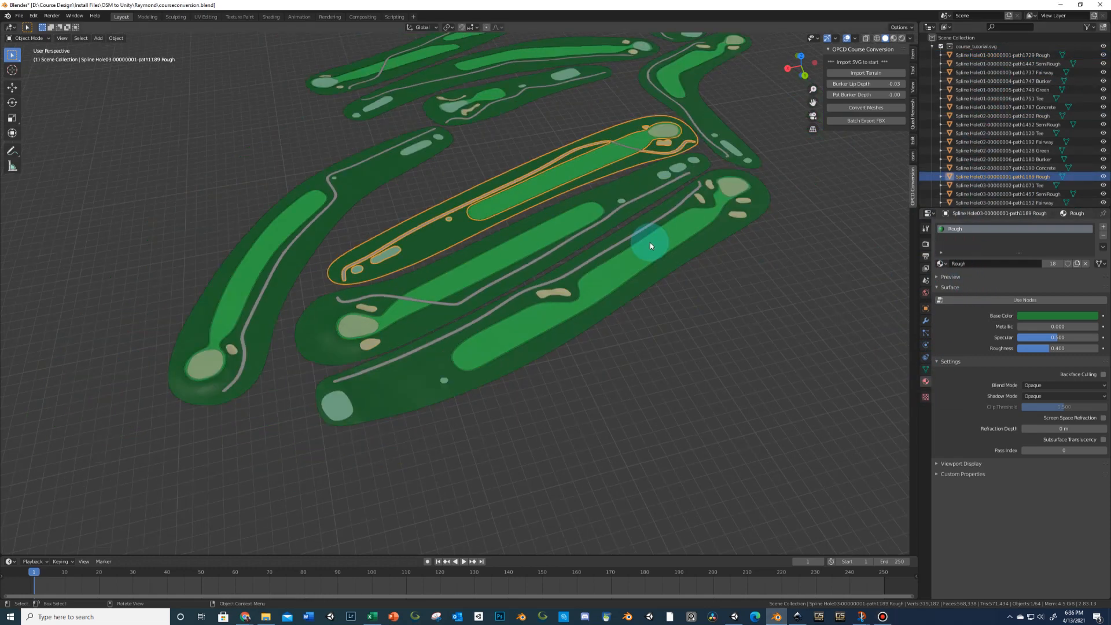
scroll(652, 242, up, 4)
middle_drag(652, 242, 658, 232)
key(KP_Decimal)
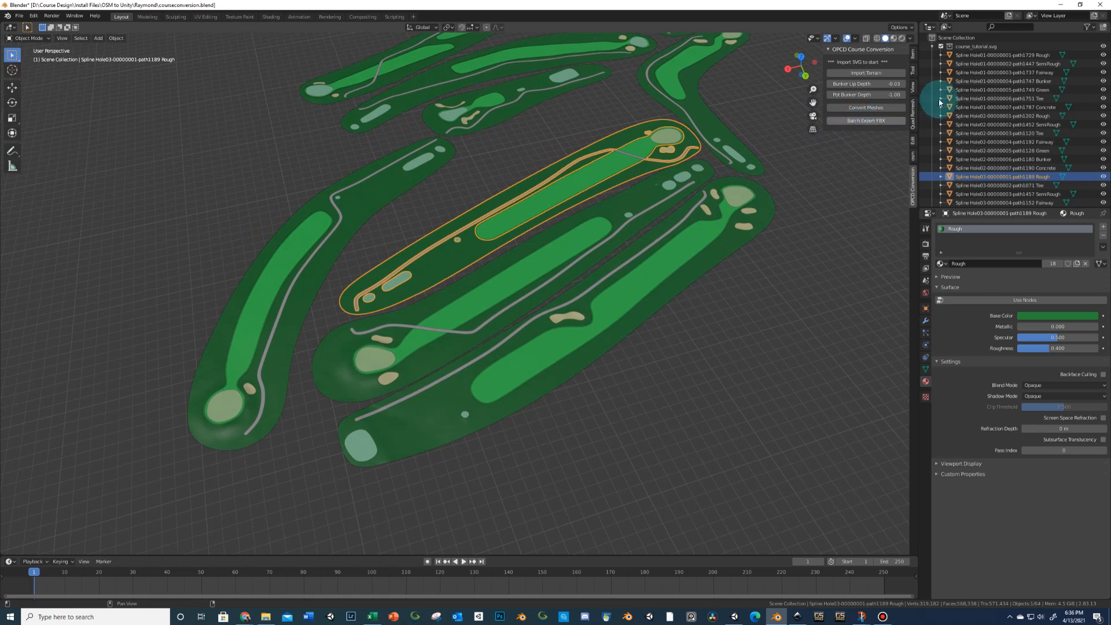
Select all converted spline meshes, from Hole01 Rough through the last Hole09 Concrete
click(977, 55)
scroll(985, 116, down, 15)
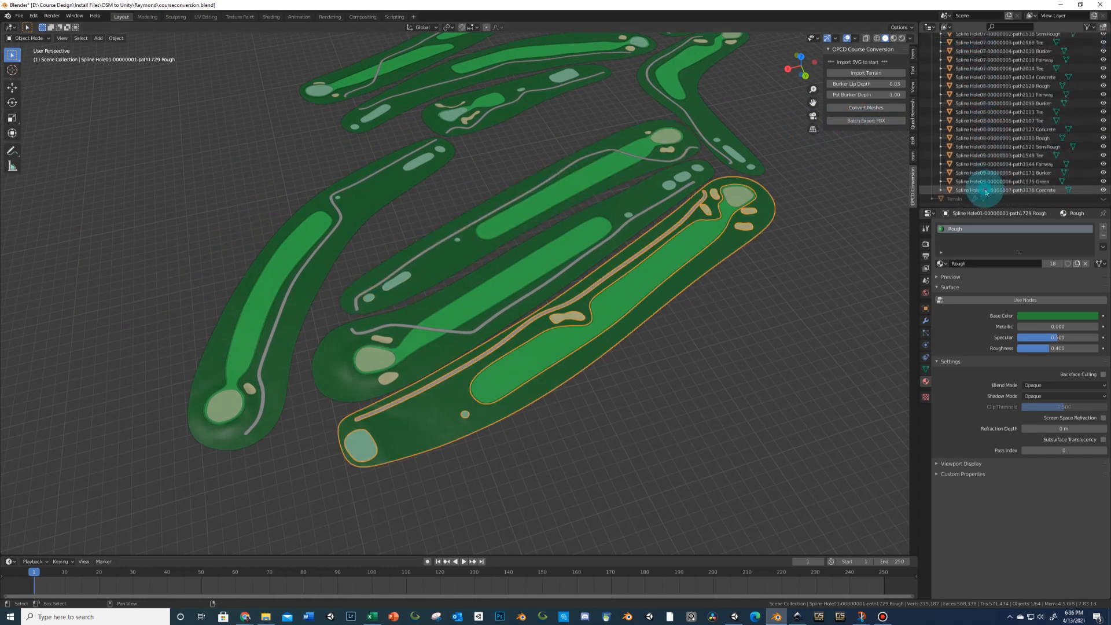
shift+click(986, 188)
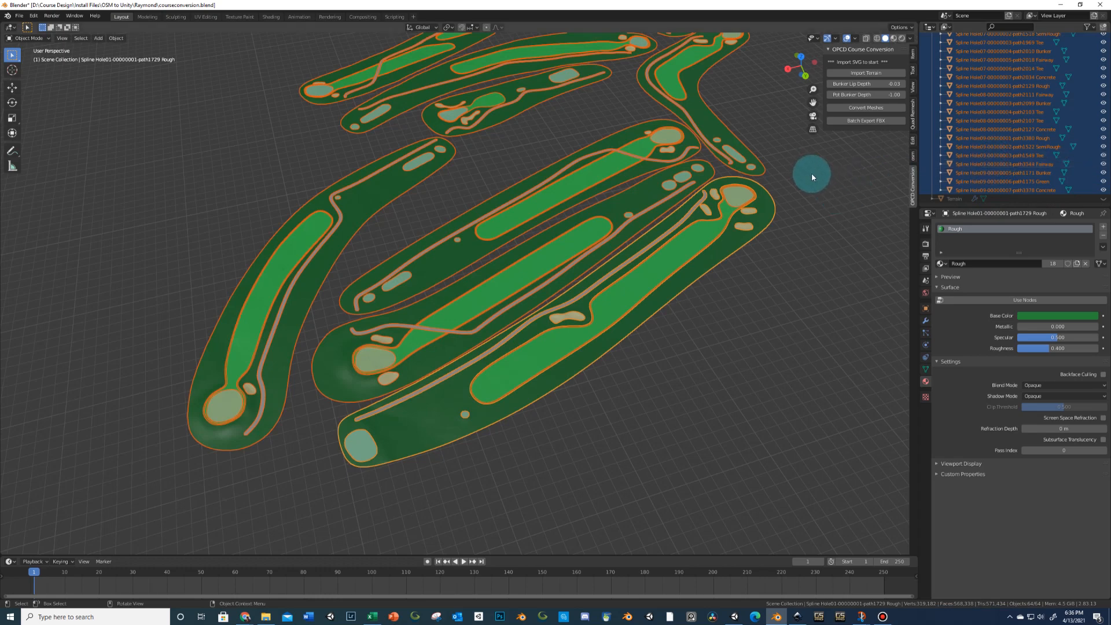
scroll(1017, 137, up, 12)
scroll(1022, 135, up, 5)
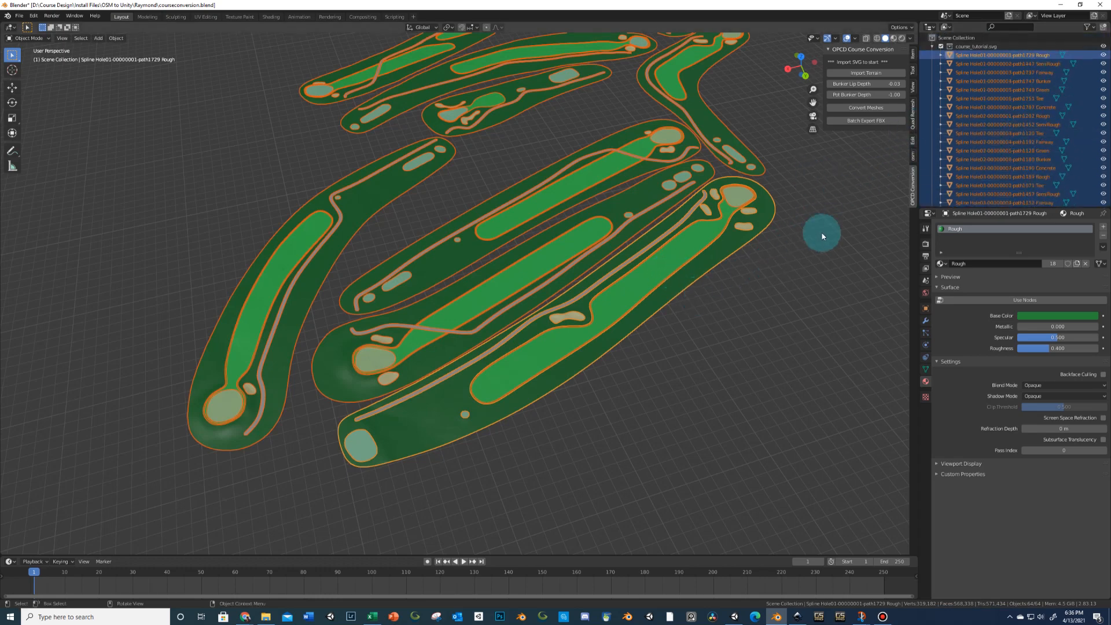
Clear the selection and select only Hole01's meshes, from Rough through Concrete
click(773, 277)
click(952, 55)
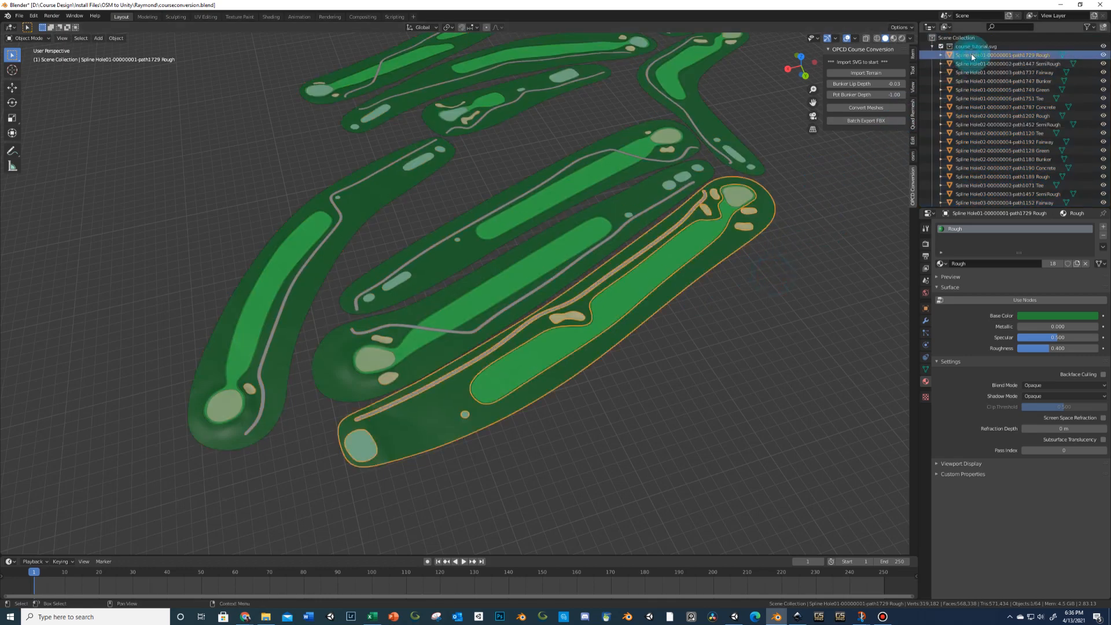
shift+click(985, 107)
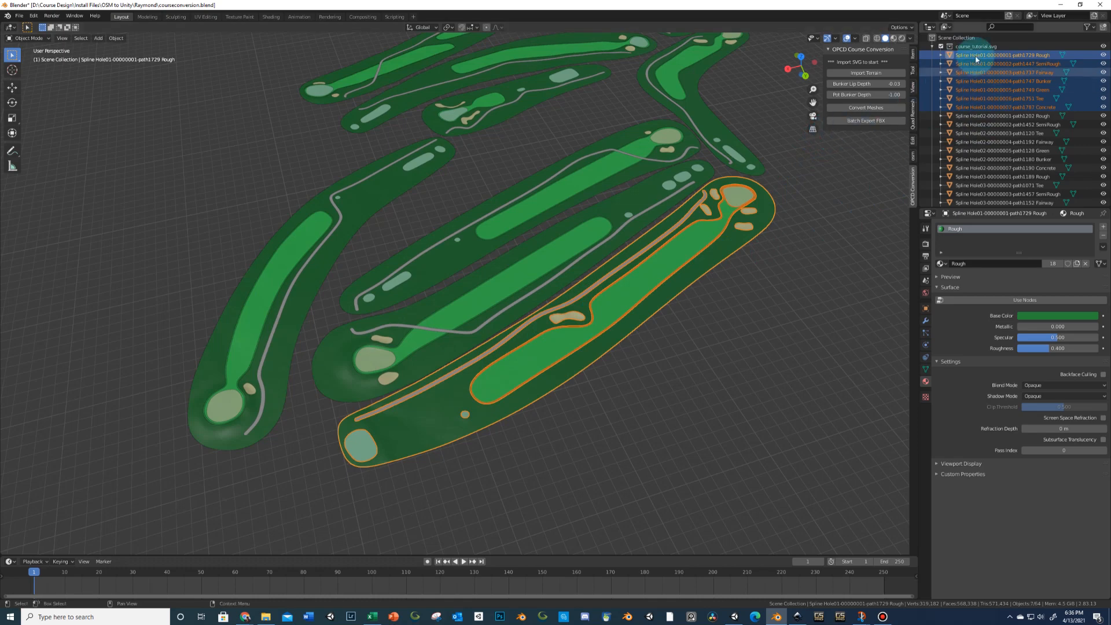
Select all spline meshes from Hole01 Rough through the last Hole09 Concrete and batch export them as FBX files
click(980, 55)
scroll(998, 143, down, 2)
scroll(993, 154, down, 10)
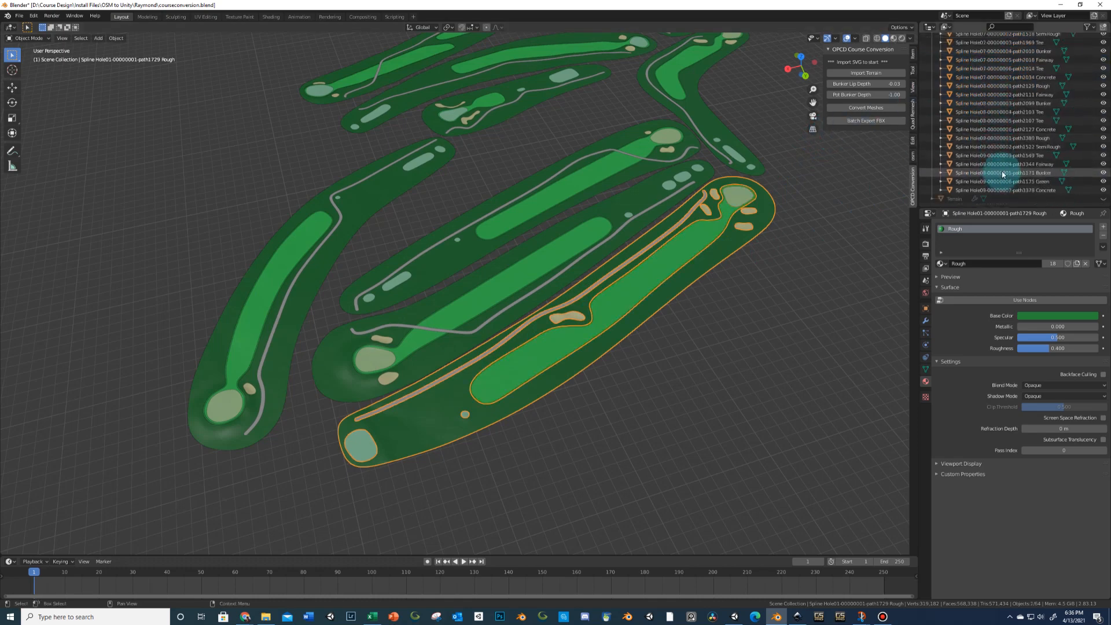
shift+click(996, 189)
scroll(1005, 178, up, 12)
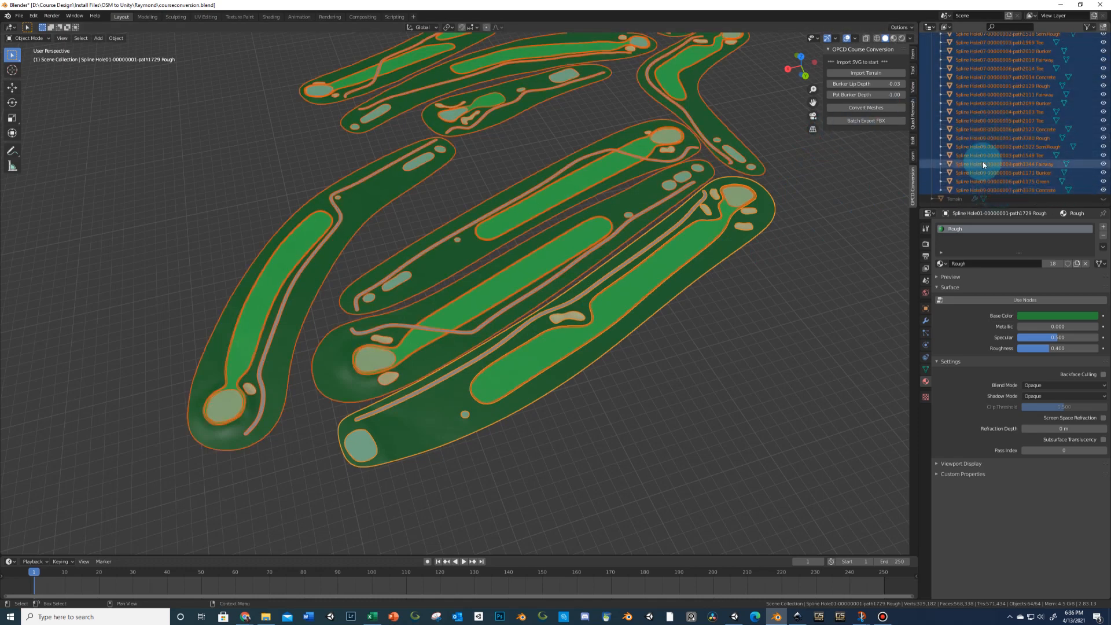
scroll(990, 155, up, 6)
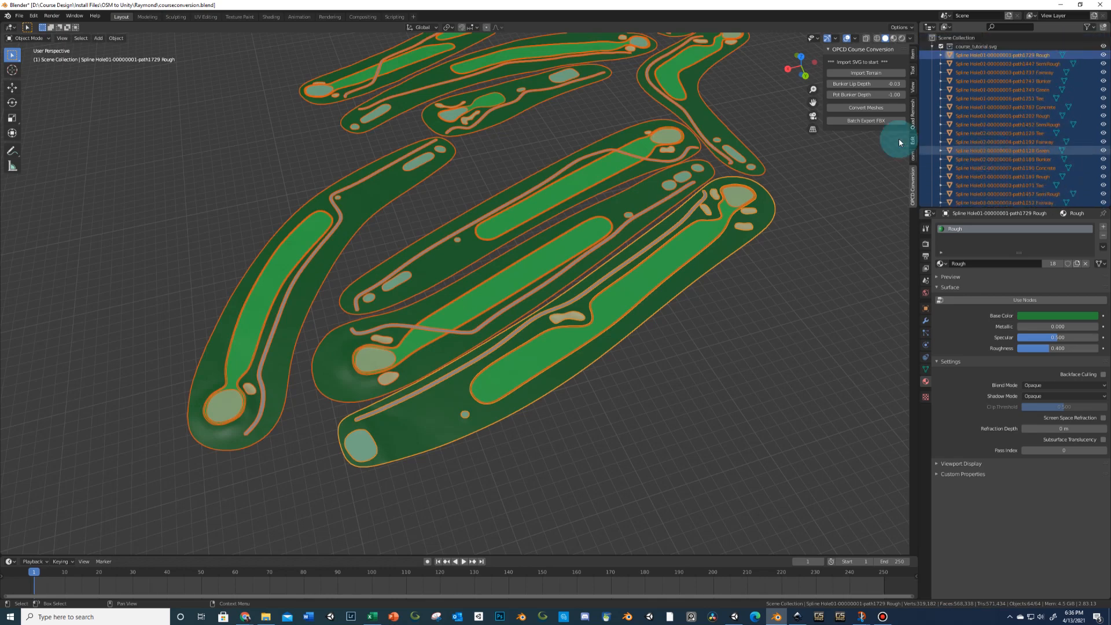
click(864, 122)
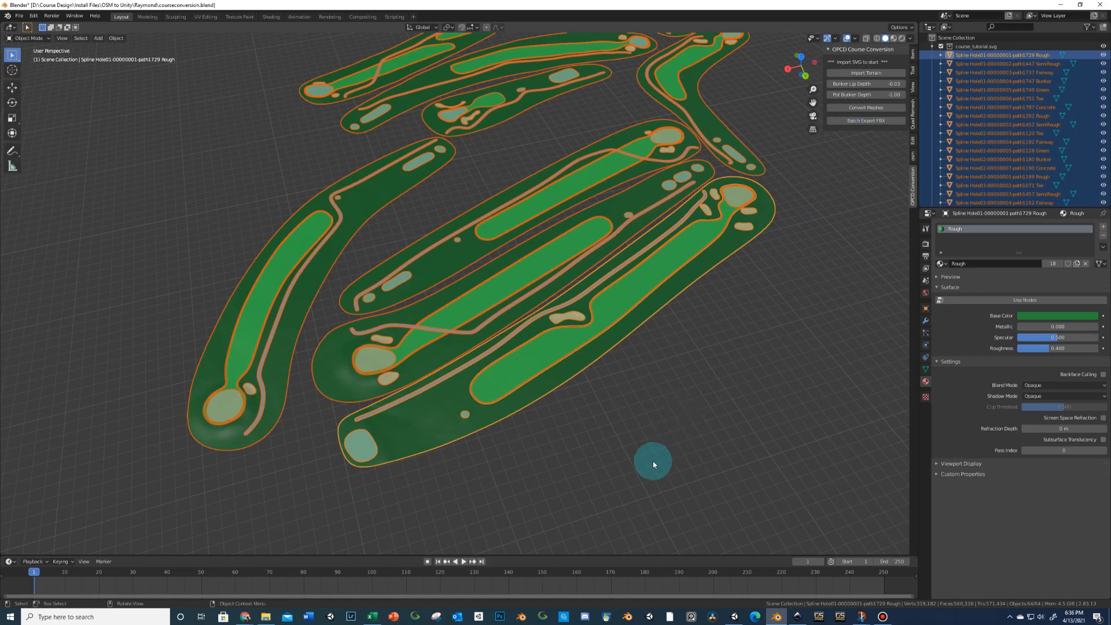
Switch to File Explorer and look through the exported FBX files in the Raymond project's fbx folder
click(266, 615)
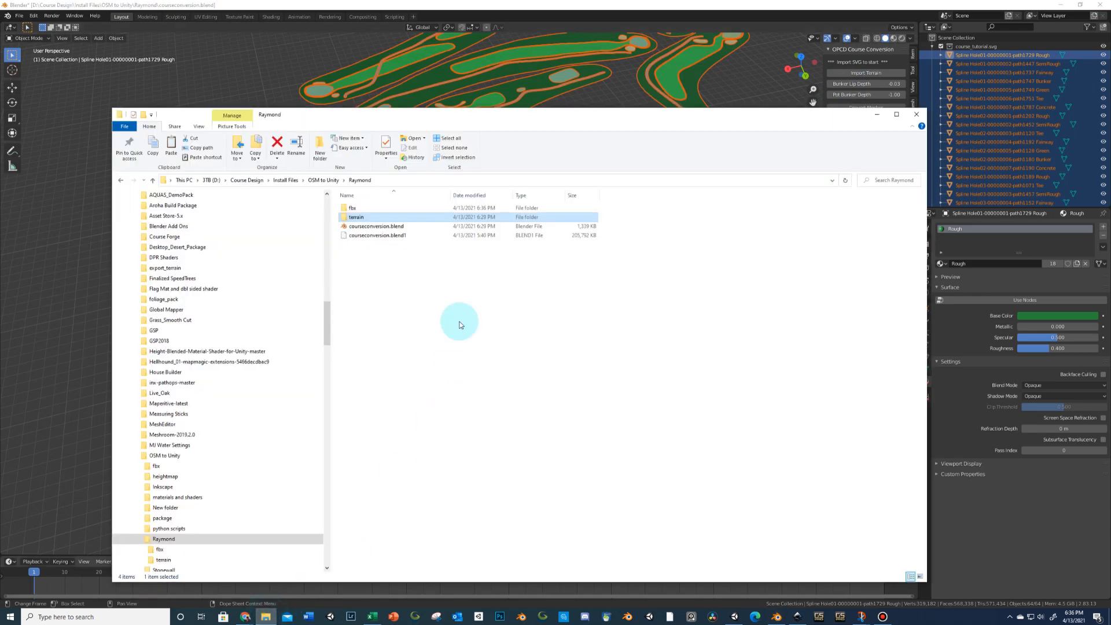
click(354, 211)
double_click(354, 212)
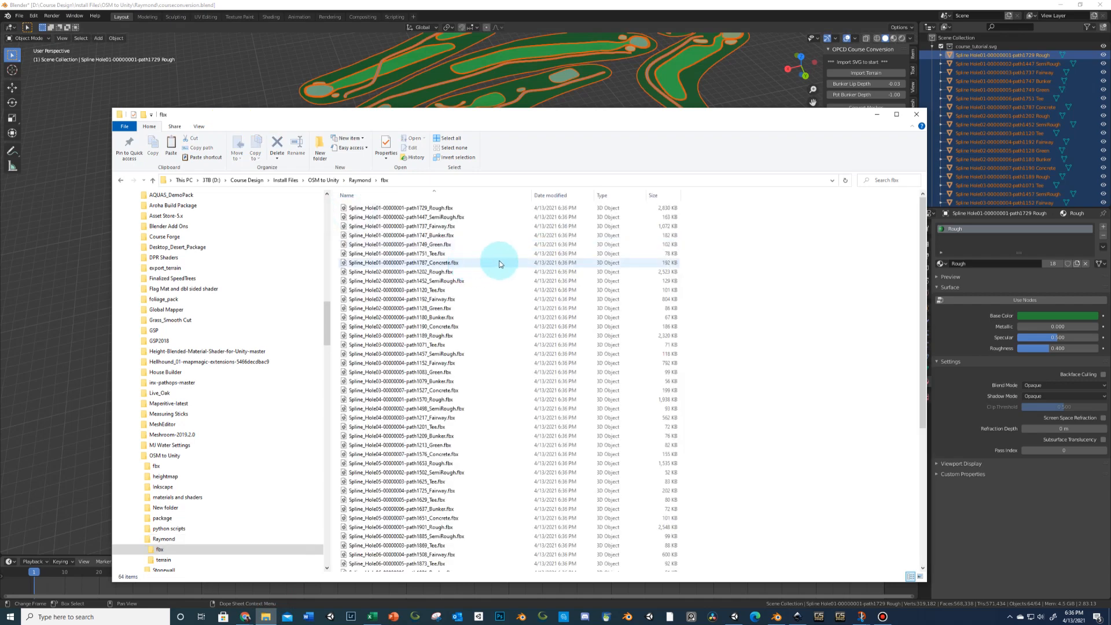
scroll(501, 258, down, 5)
scroll(513, 287, down, 2)
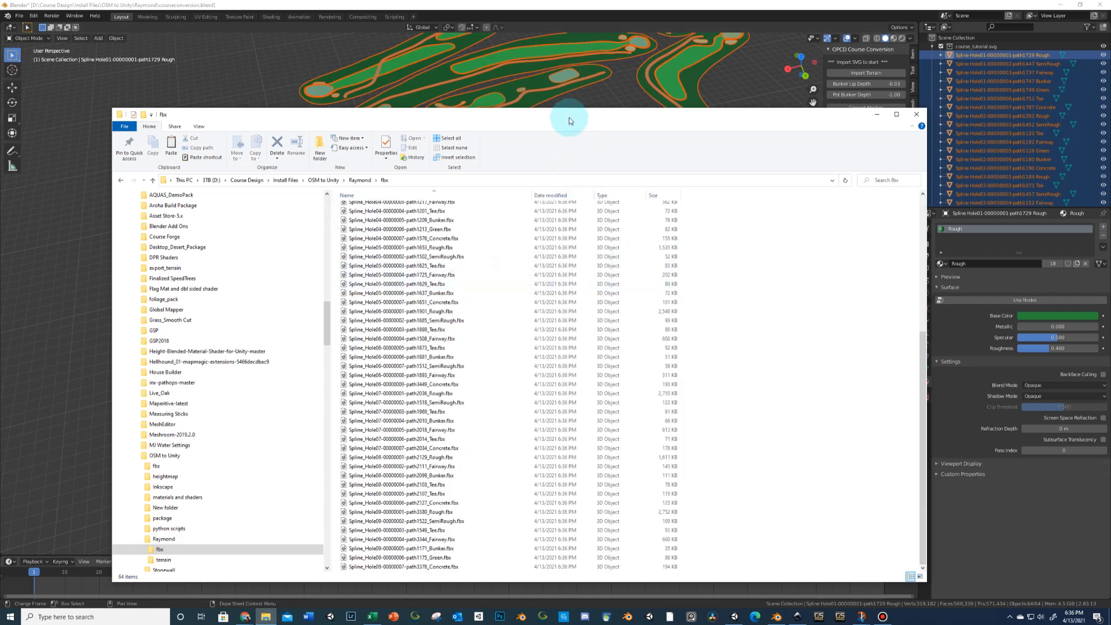
drag(570, 121, 1110, 87)
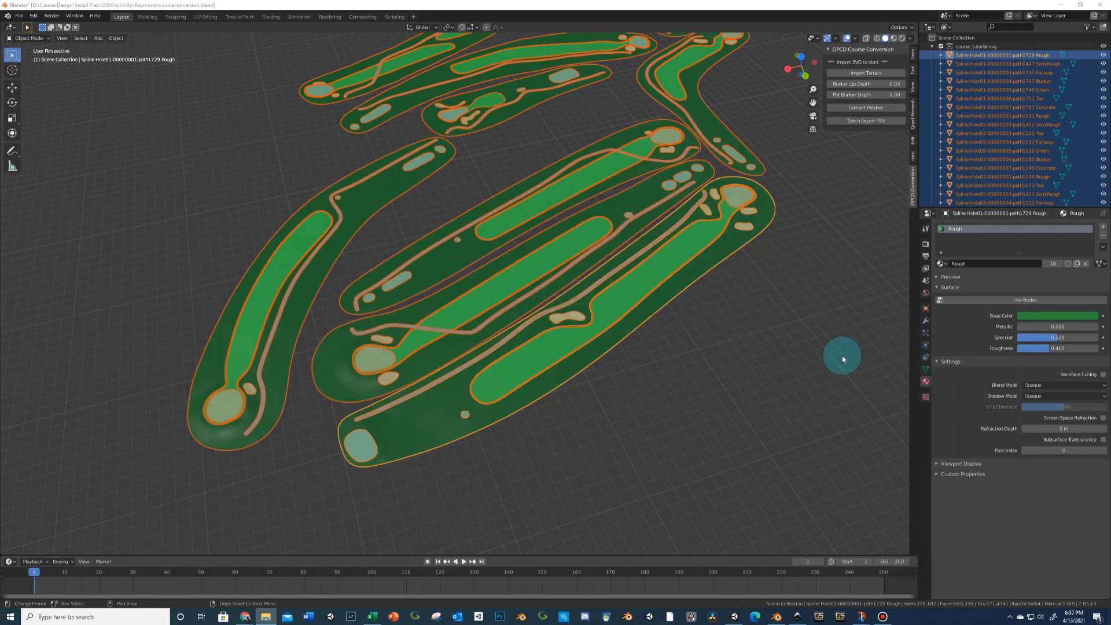
Switch to Unity and import the fbx folder from the Raymond directory into the project's Assets
click(734, 616)
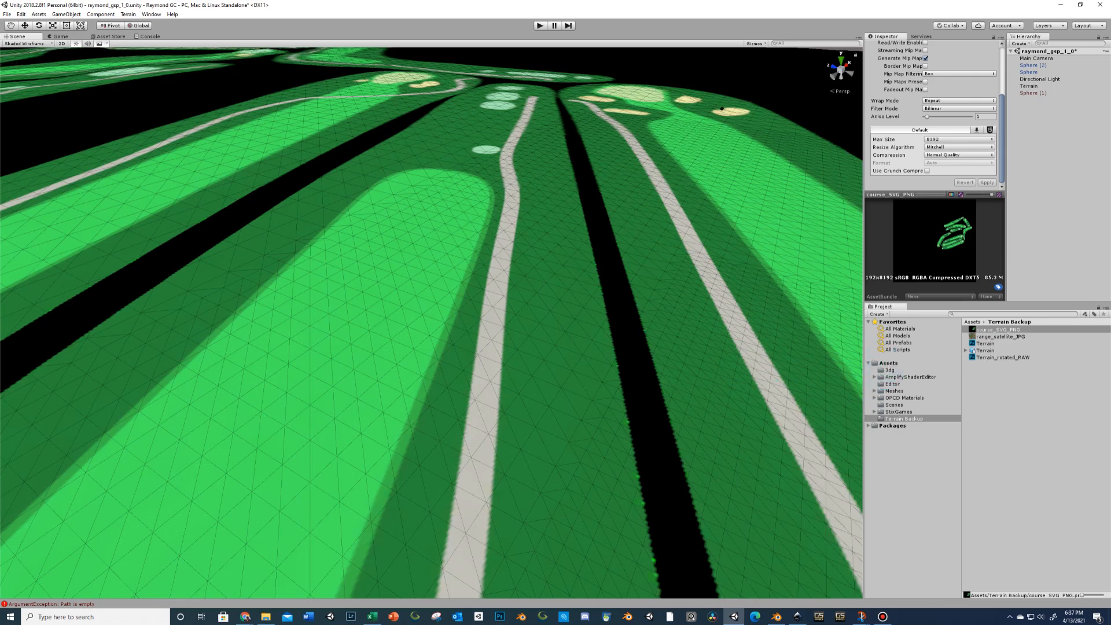
drag(1110, 127, 370, 95)
click(326, 156)
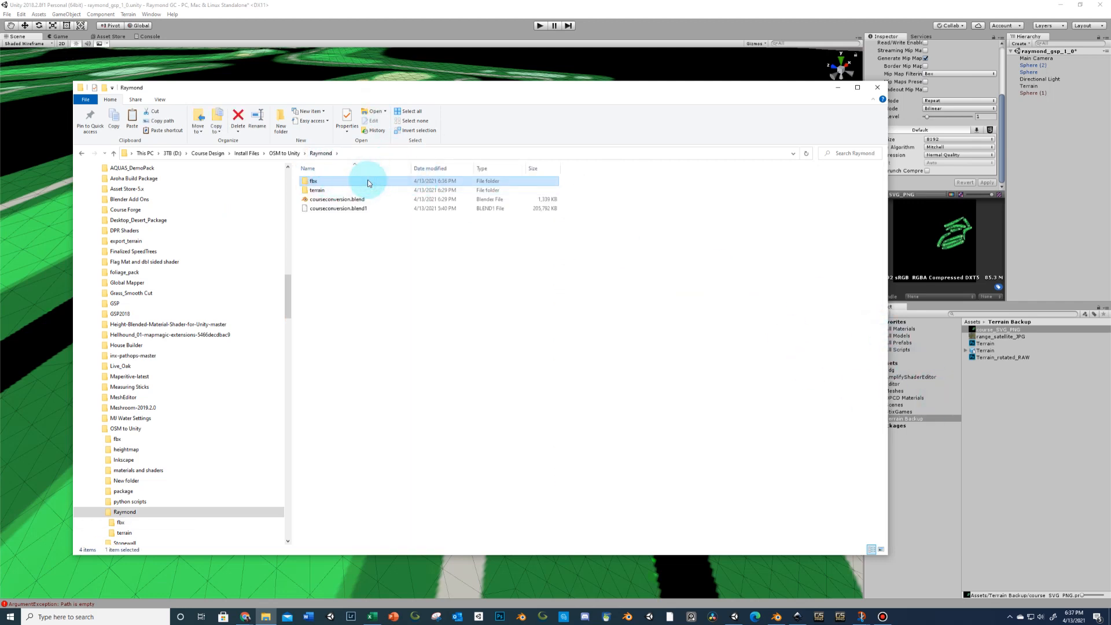
drag(368, 183, 701, 176)
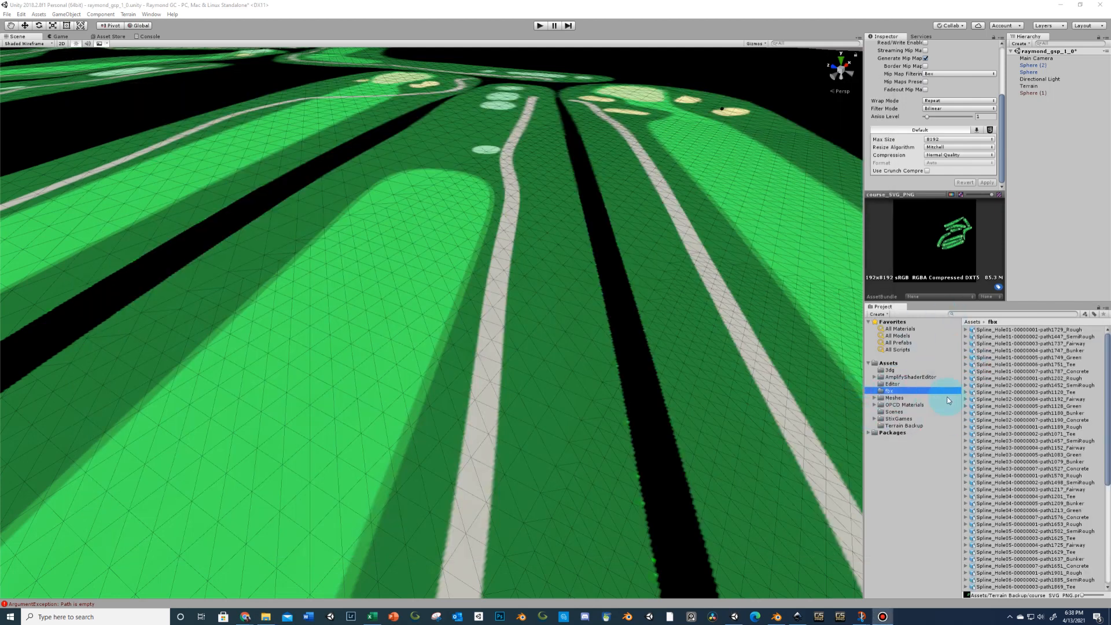
Delete the old fbx folder inside Meshes and move the newly imported fbx folder into Meshes
drag(865, 426, 728, 418)
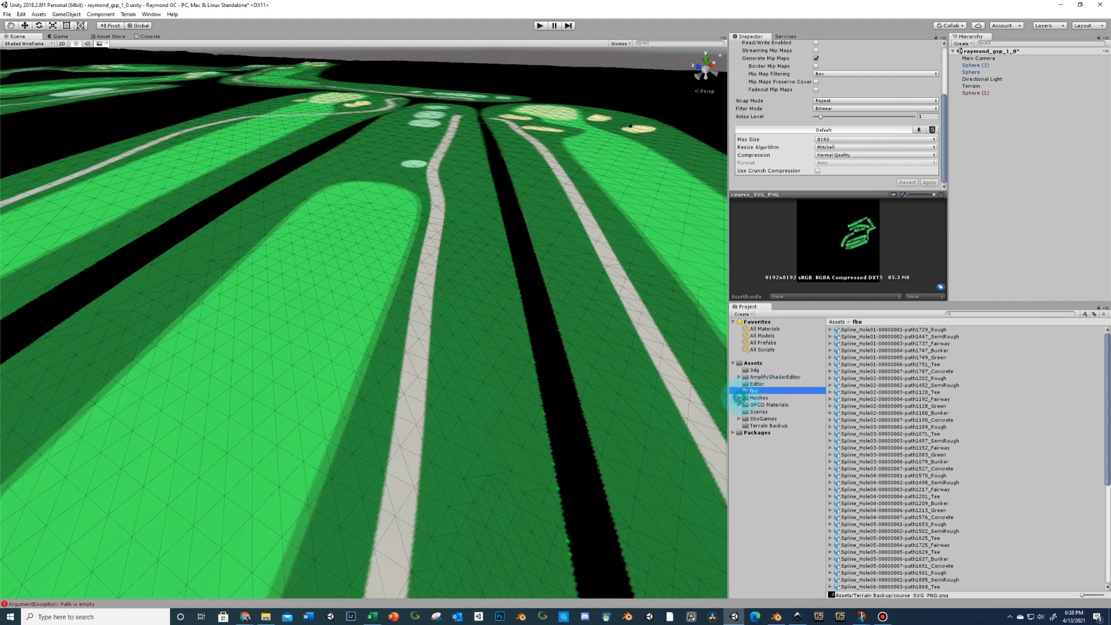
click(739, 398)
click(754, 404)
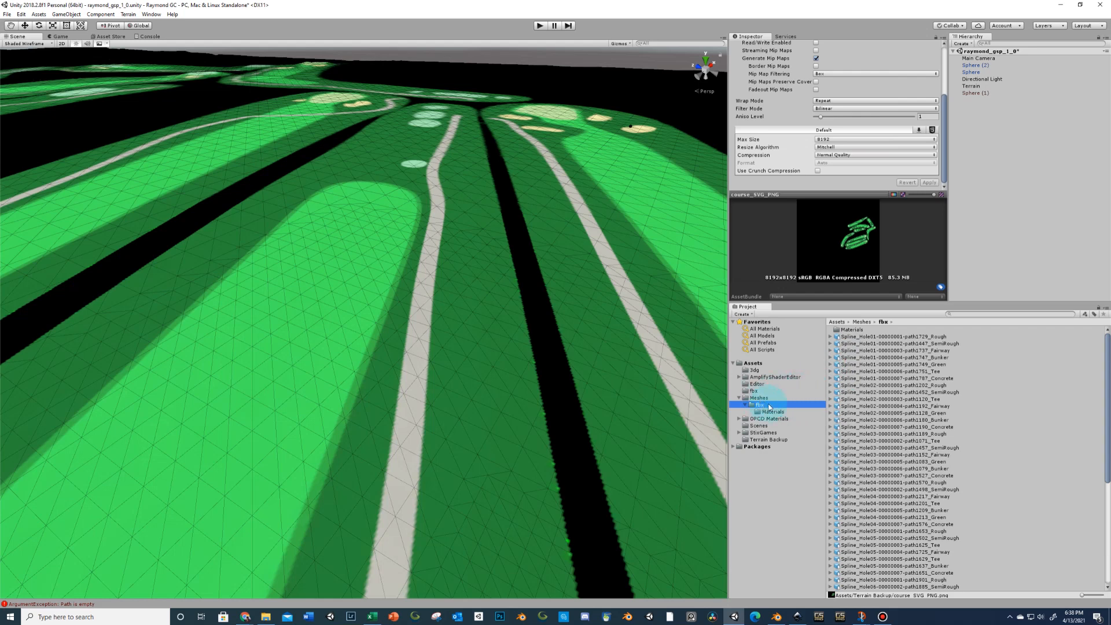
key(Delete)
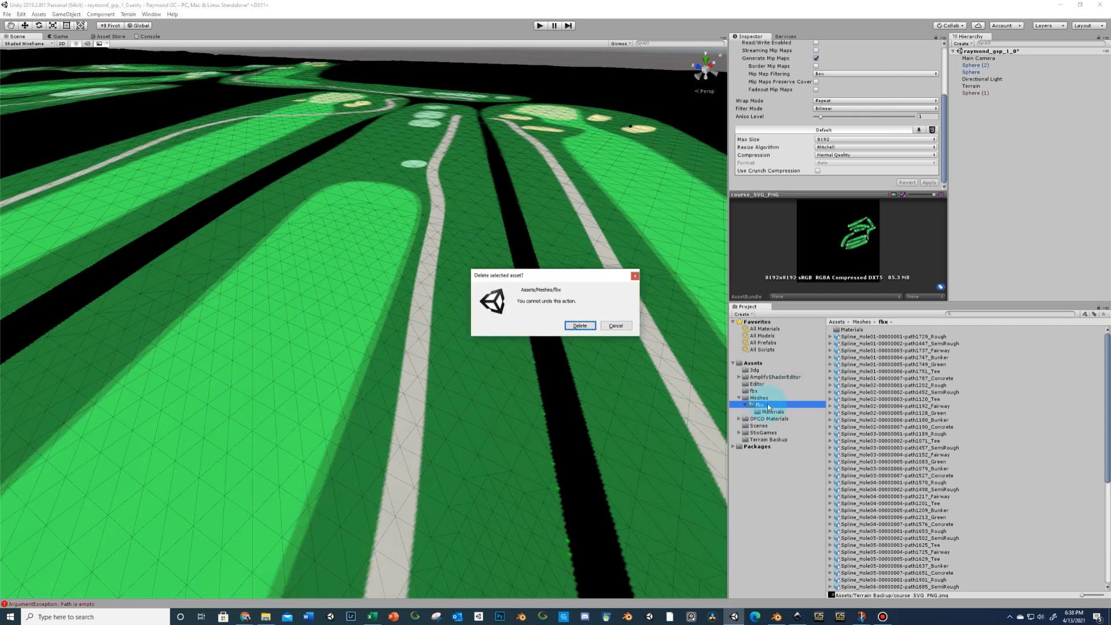
click(579, 326)
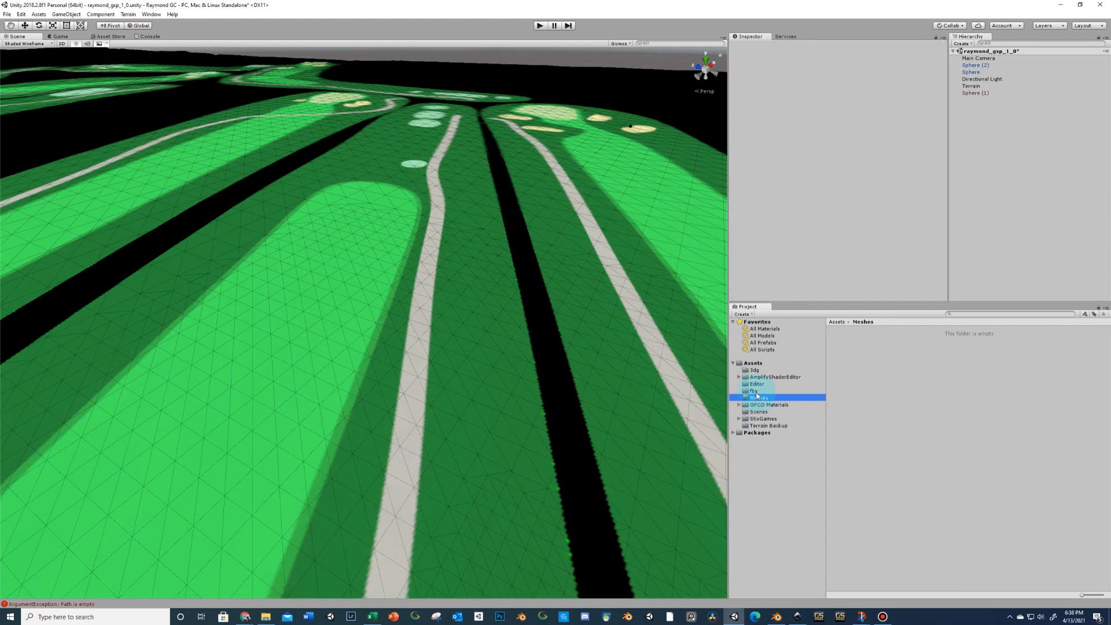
drag(754, 391, 760, 398)
Set all imported spline models to Use External Materials (Legacy), naming From Model's Material and searching the Local Materials Folder
click(897, 337)
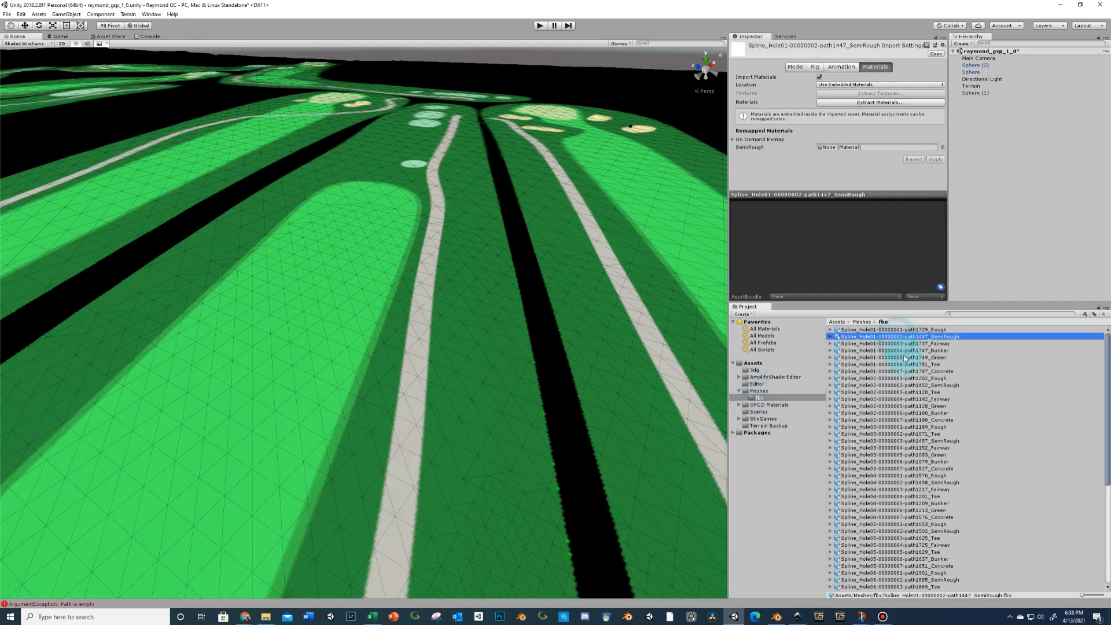
click(870, 330)
scroll(883, 351, down, 6)
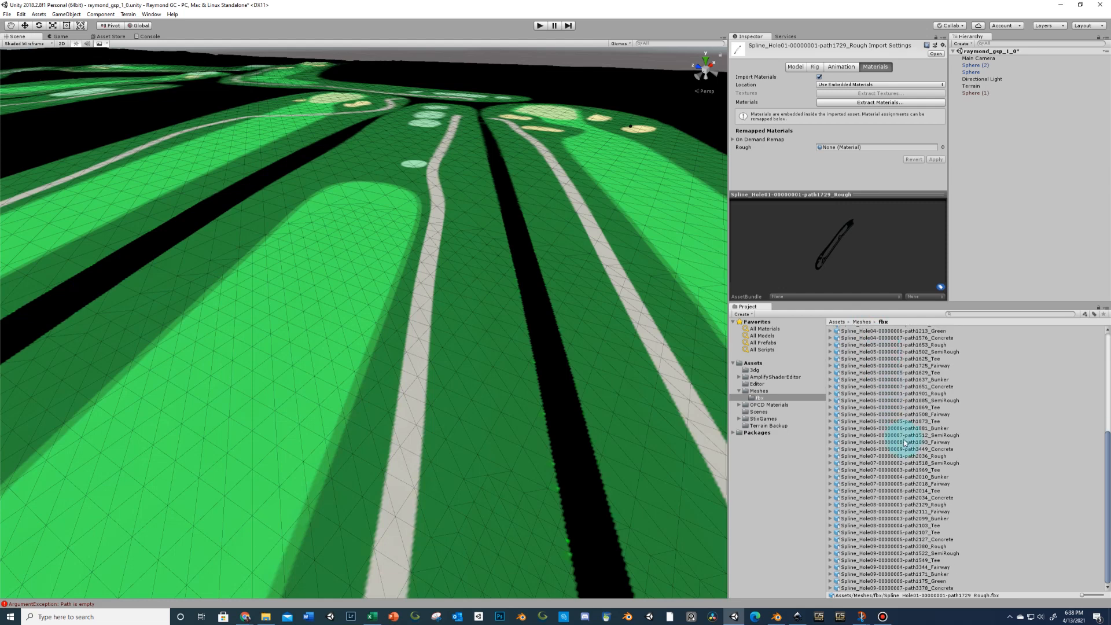
shift+click(912, 588)
click(825, 167)
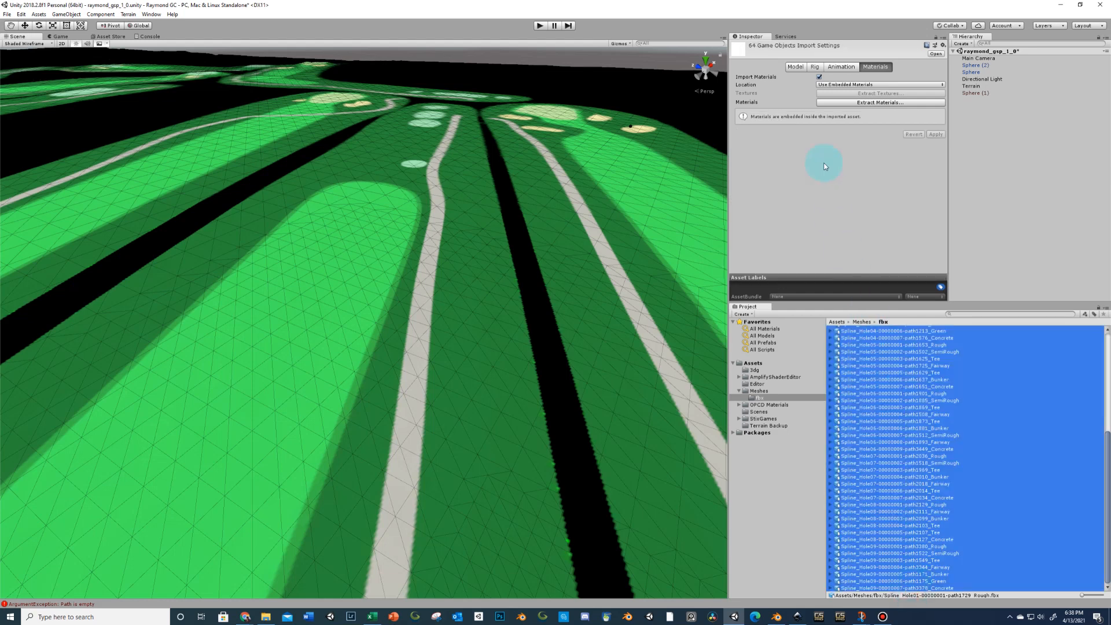
click(823, 85)
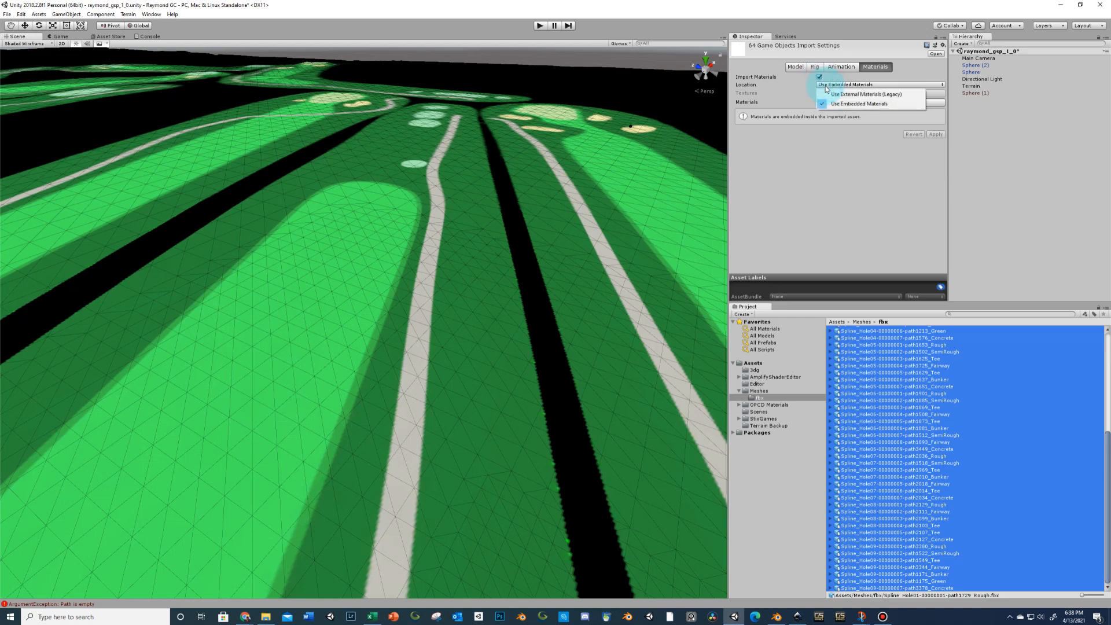
click(836, 95)
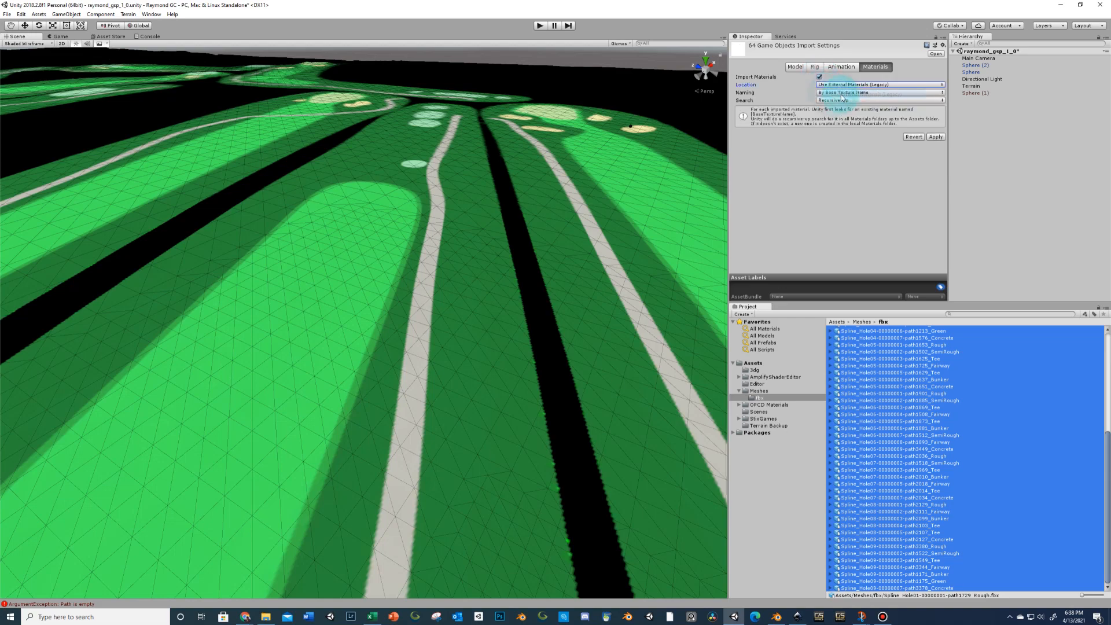
click(844, 92)
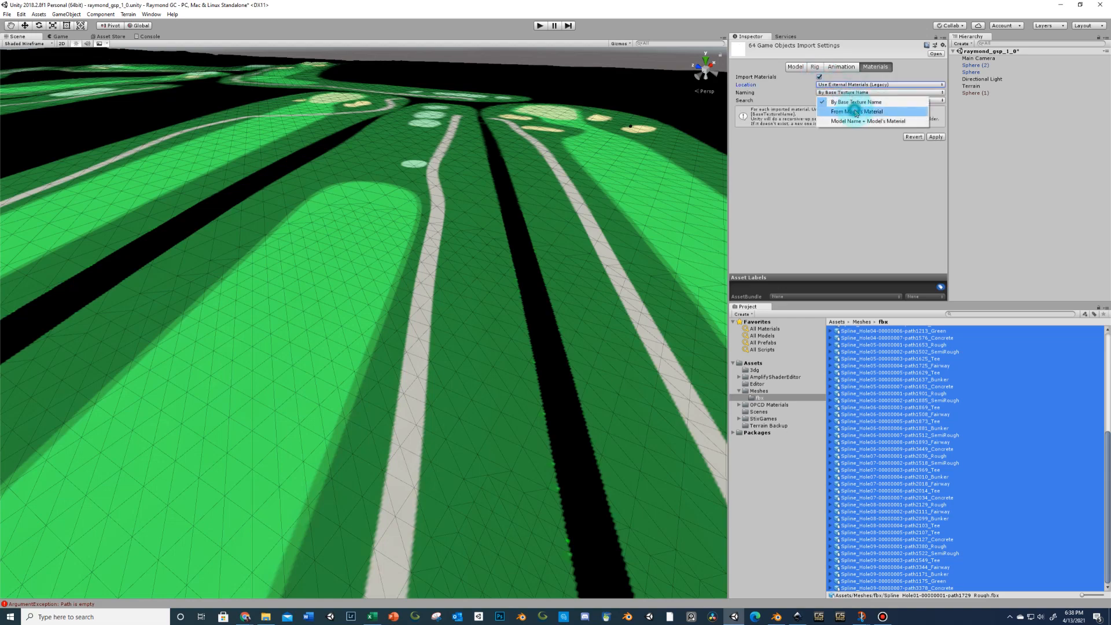
click(855, 111)
click(845, 100)
click(850, 110)
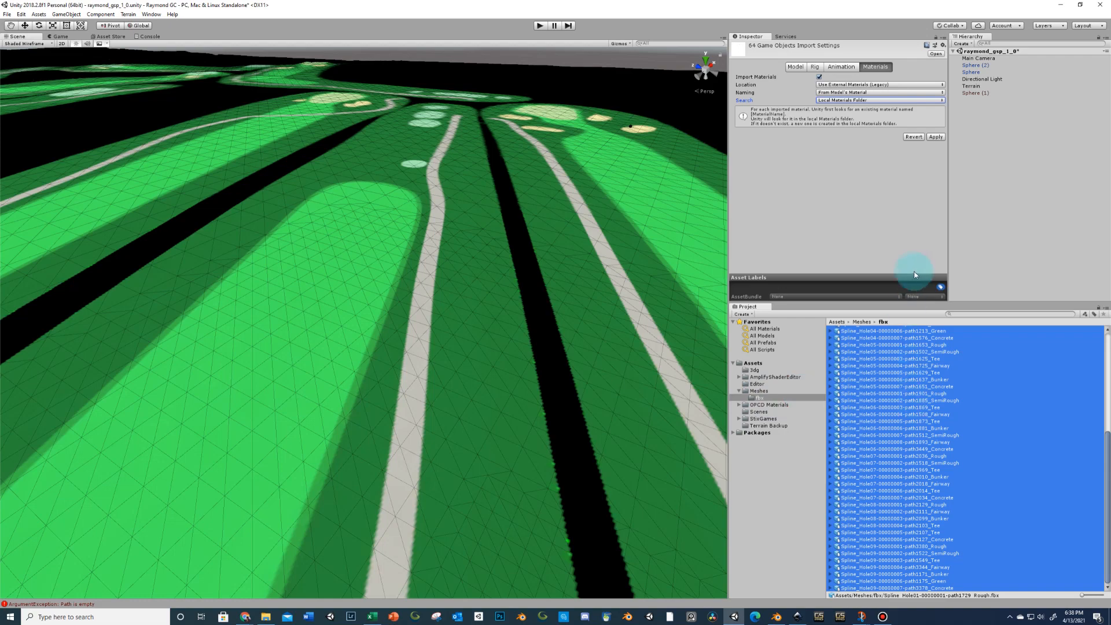
Enable Generate Colliders for all selected spline models and apply the import settings
click(800, 67)
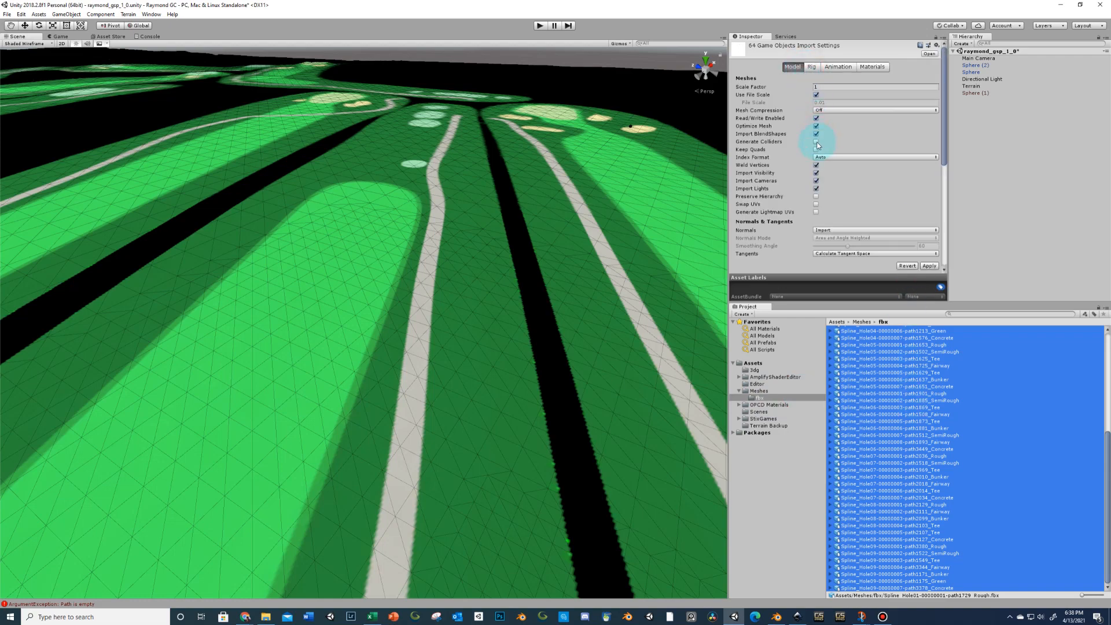
click(817, 142)
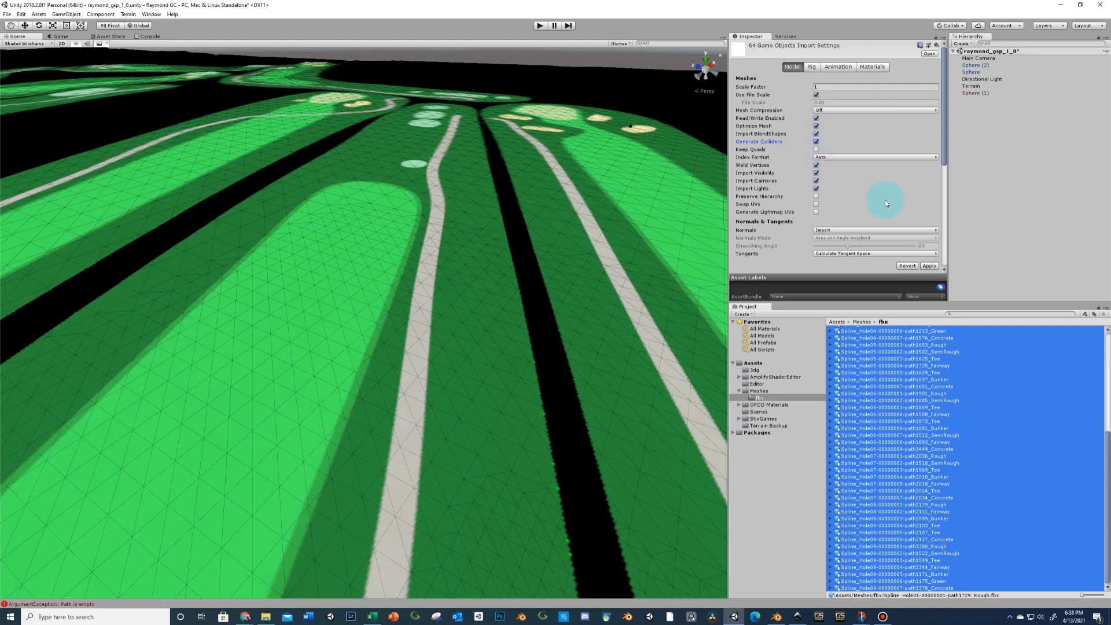
click(928, 266)
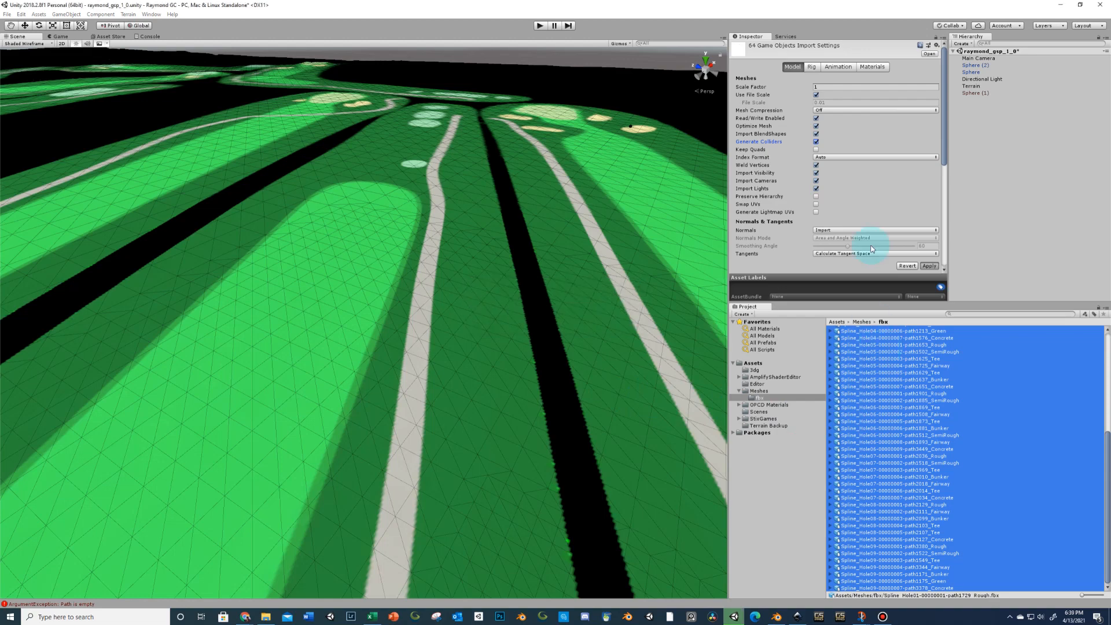
Open the generated Materials folder inside fbx and examine the Bunker material and its available shaders
click(747, 399)
click(763, 404)
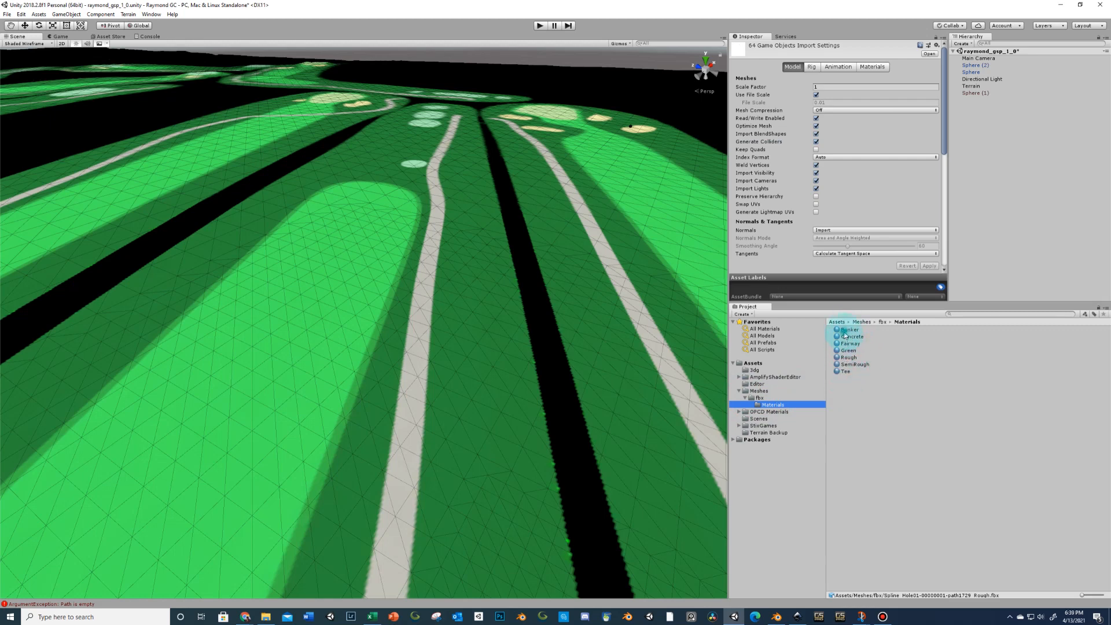
click(845, 332)
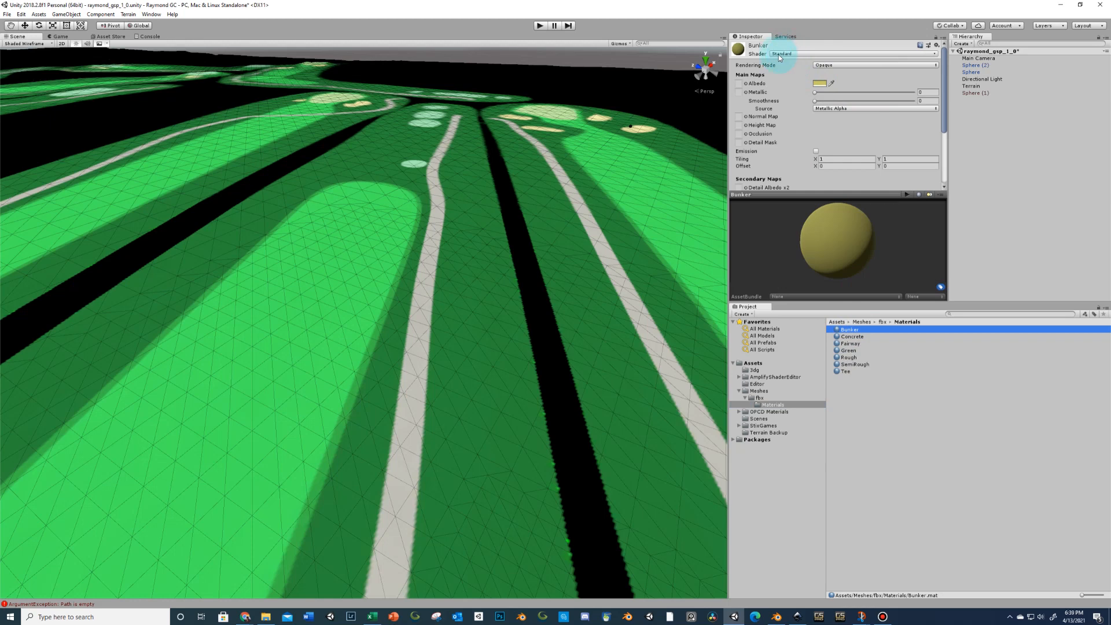
click(932, 54)
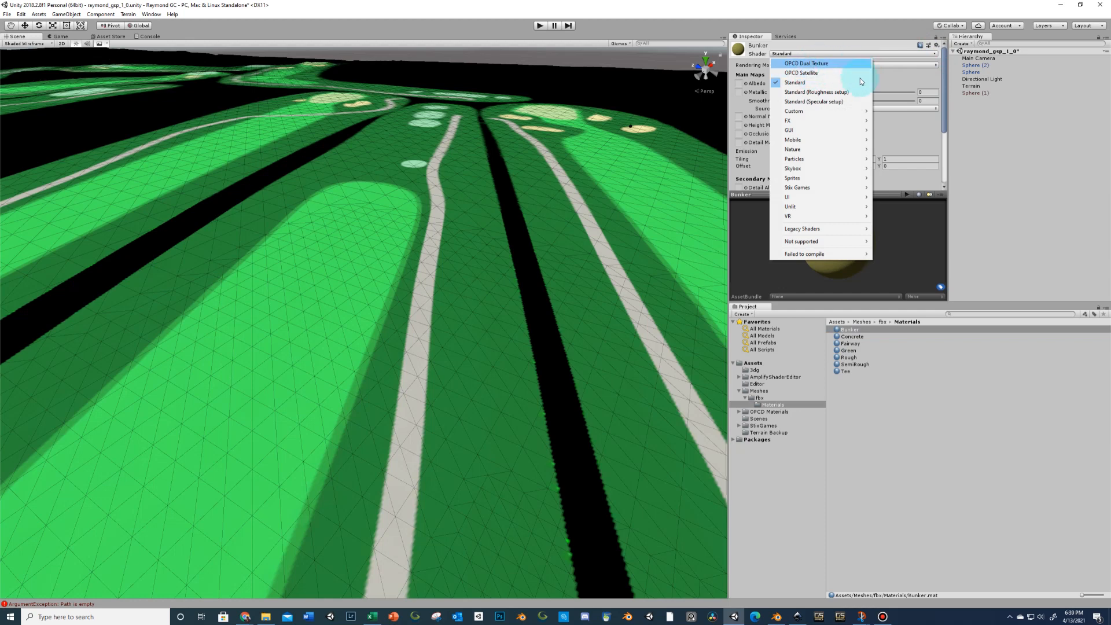
click(924, 399)
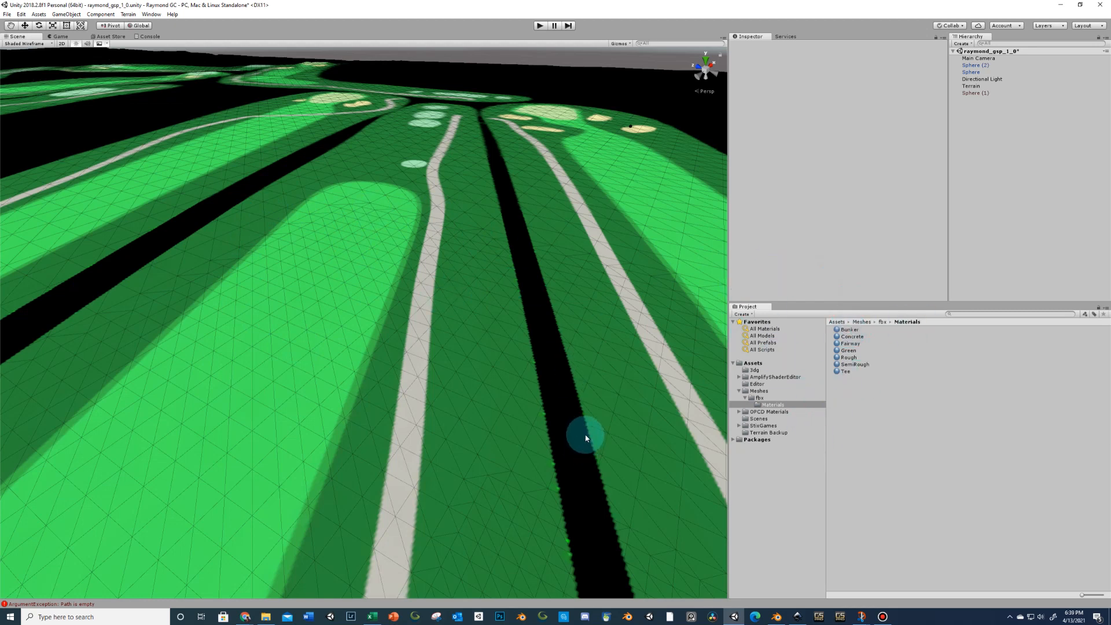
Return to the fbx folder's model list and delete Sphere (1) from the scene
click(759, 398)
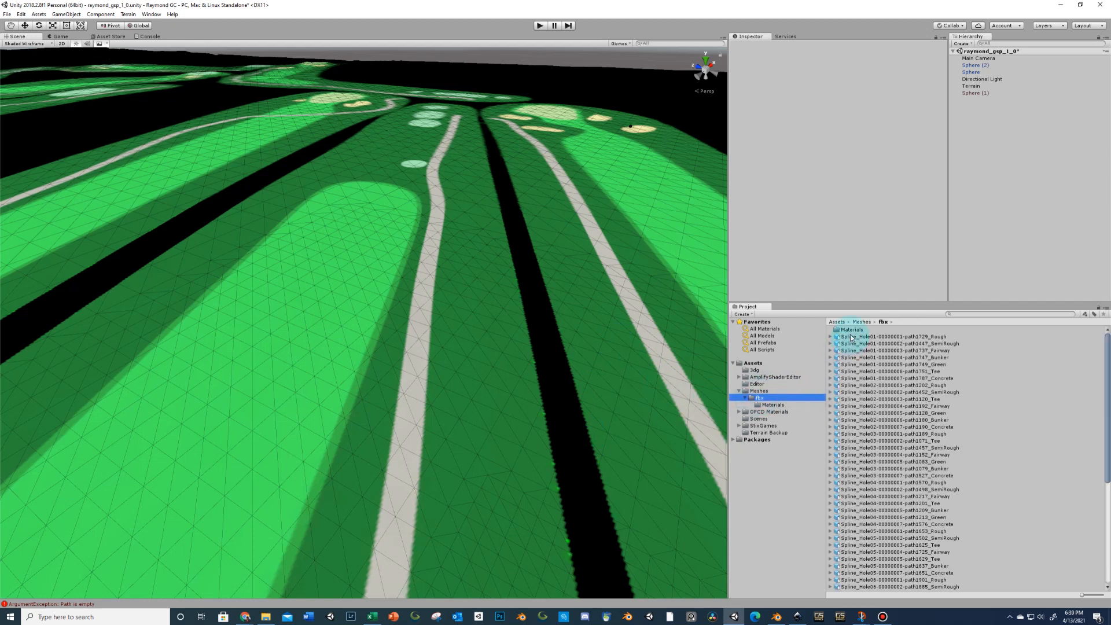
click(976, 93)
click(989, 154)
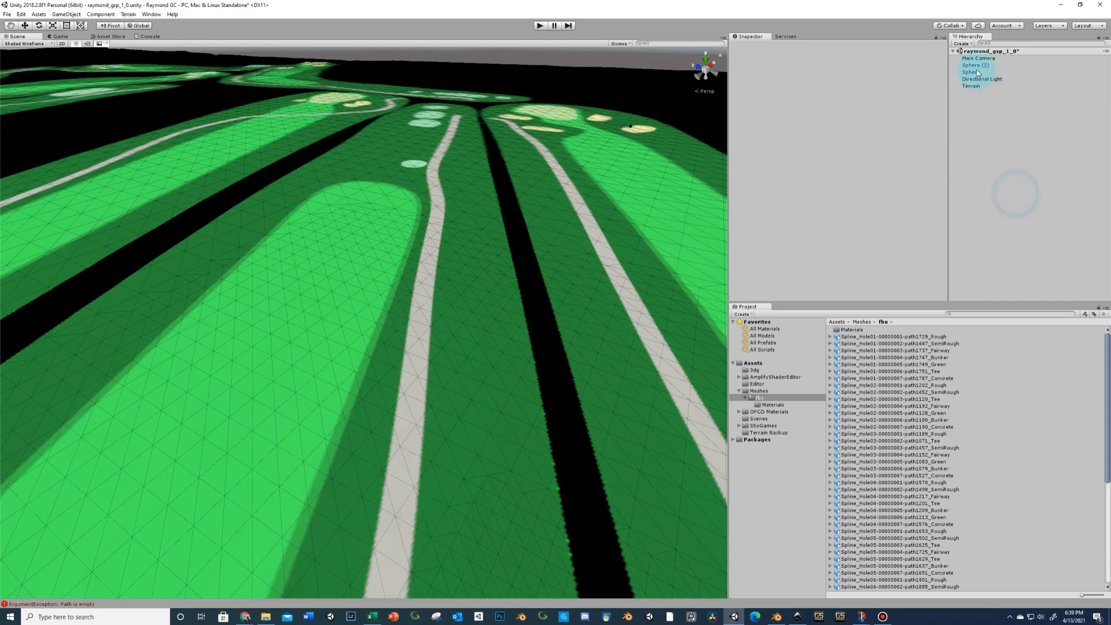
Create an empty game object in the scene and reset its position to the origin
click(961, 44)
click(970, 54)
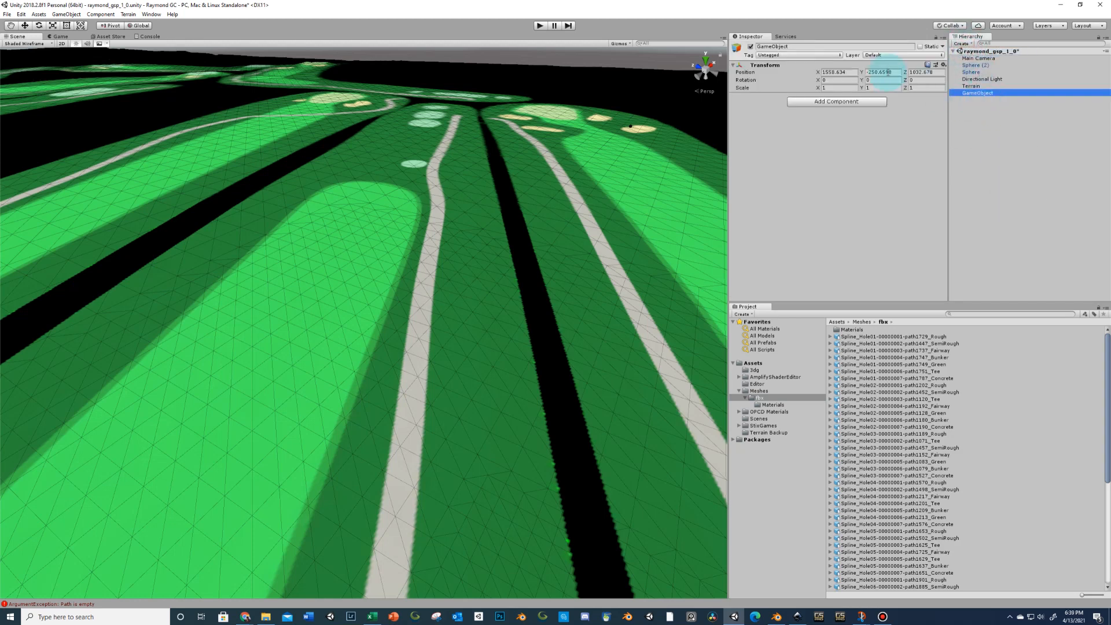
click(945, 64)
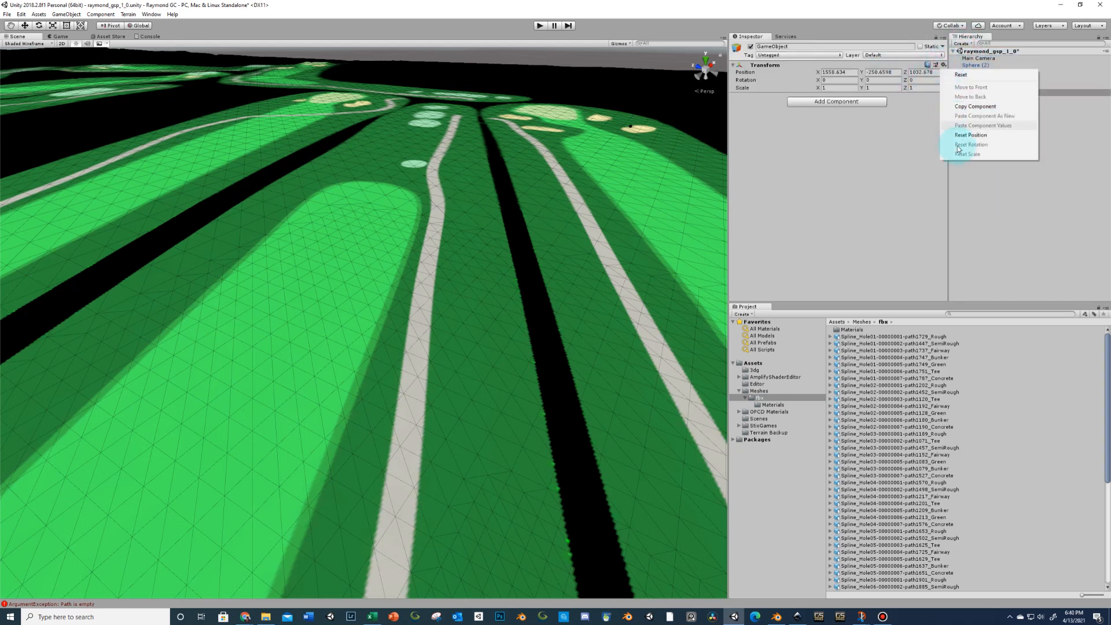
click(959, 135)
Rename the new empty game object as Meshes
click(982, 93)
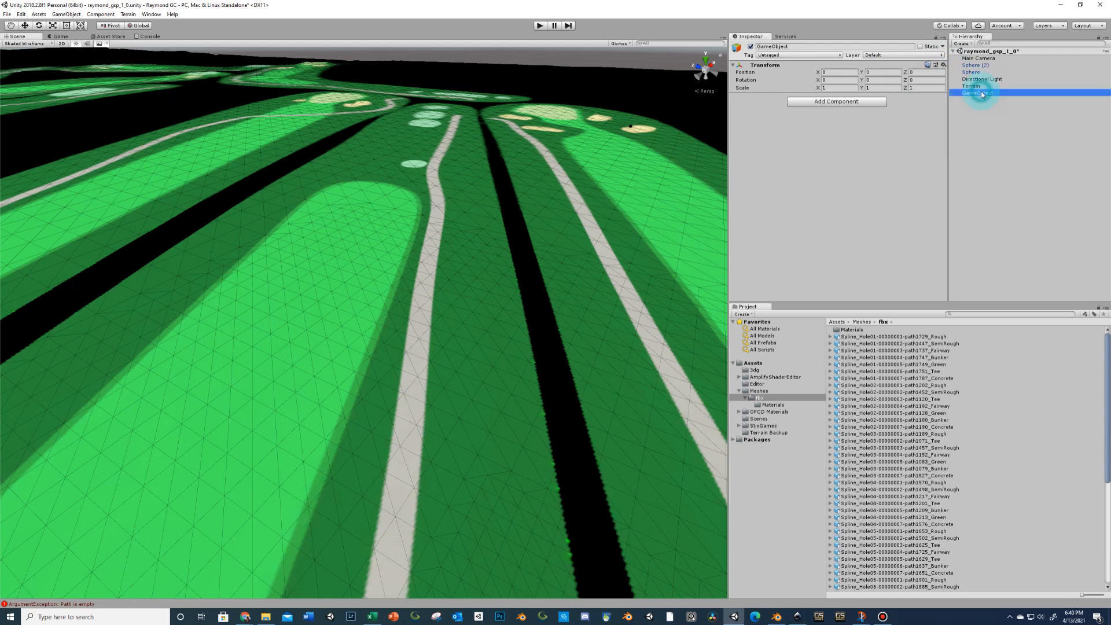
right_click(982, 95)
click(1004, 121)
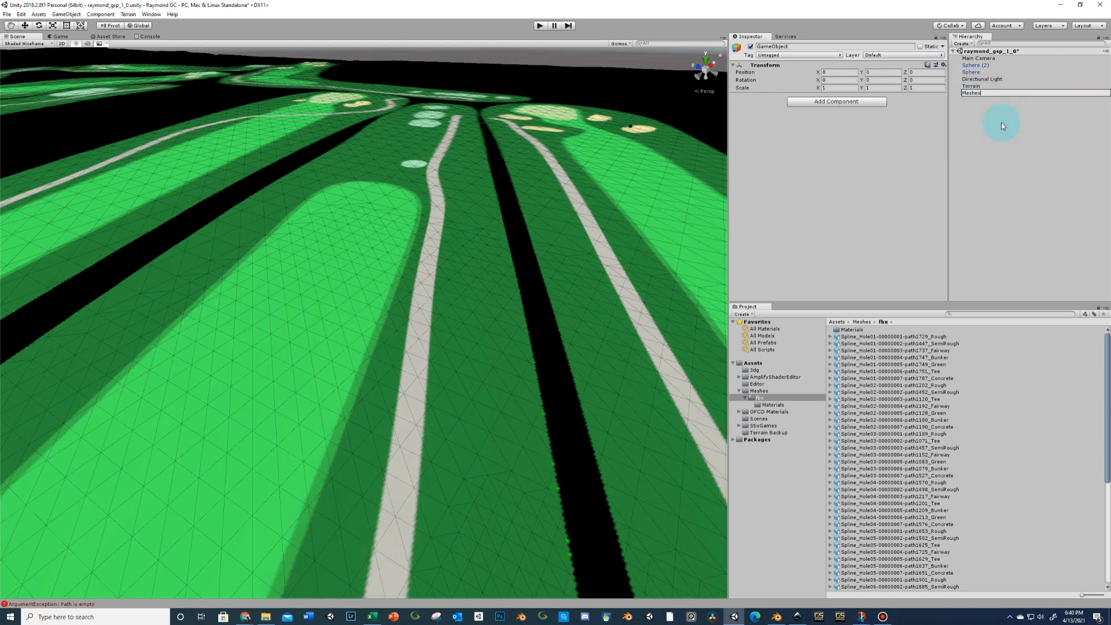
Add all the Spline hole models from the fbx folder to the scene hierarchy beneath the Meshes object
key(Return)
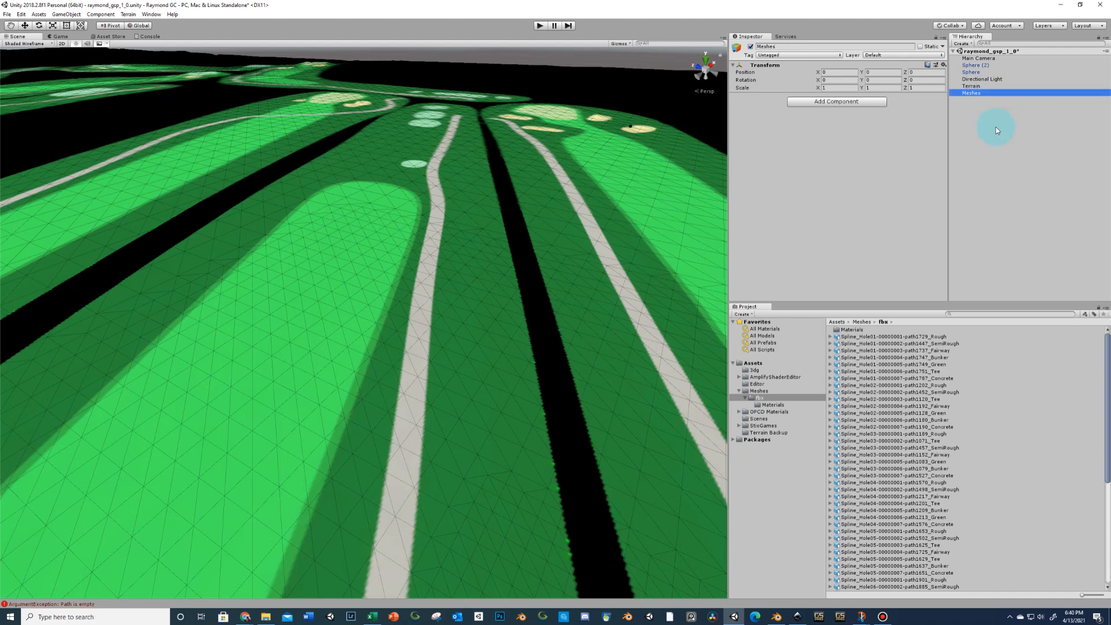
click(846, 338)
scroll(845, 459, down, 5)
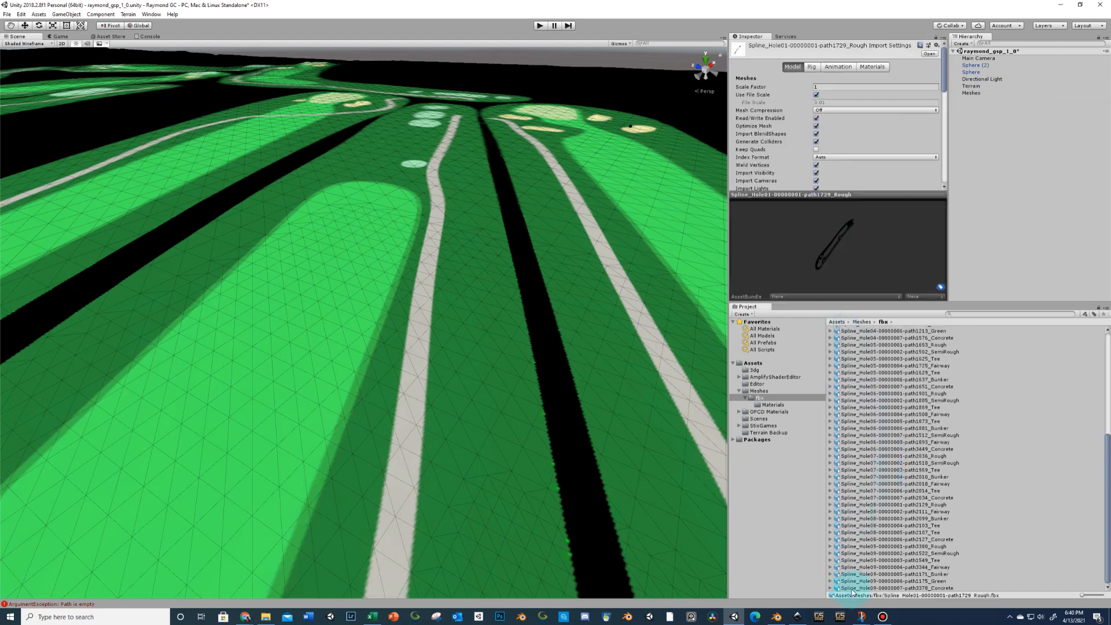
shift+click(853, 588)
drag(879, 394, 974, 131)
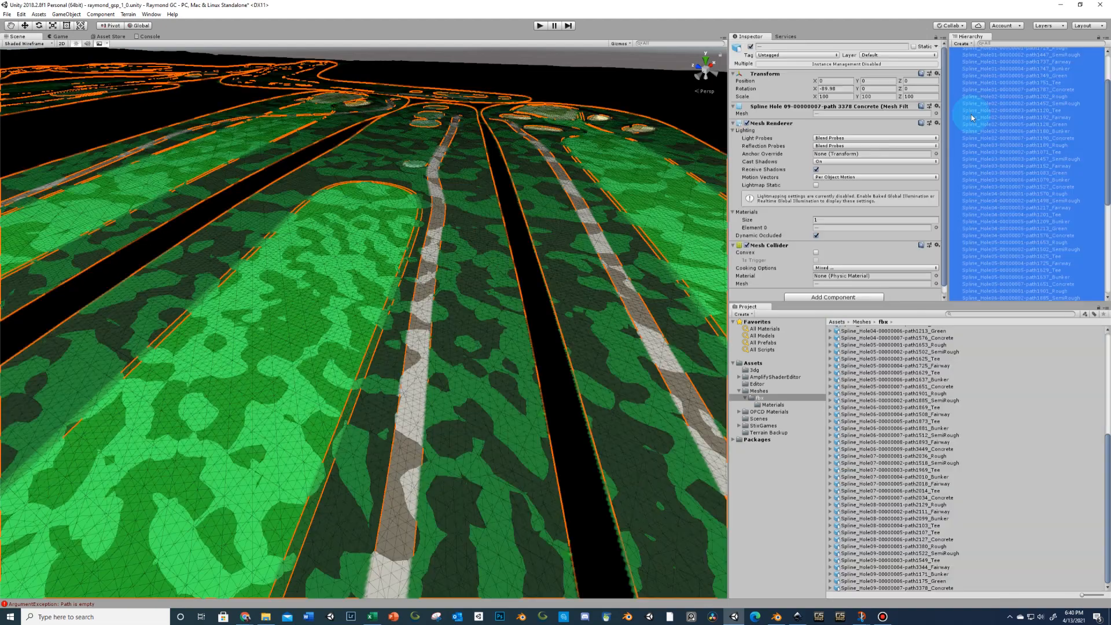
scroll(578, 248, down, 5)
middle_drag(542, 271, 539, 212)
Replace the terrain's diffuse texture with the range_satellite_JPG image from the Terrain Backup folder
click(613, 226)
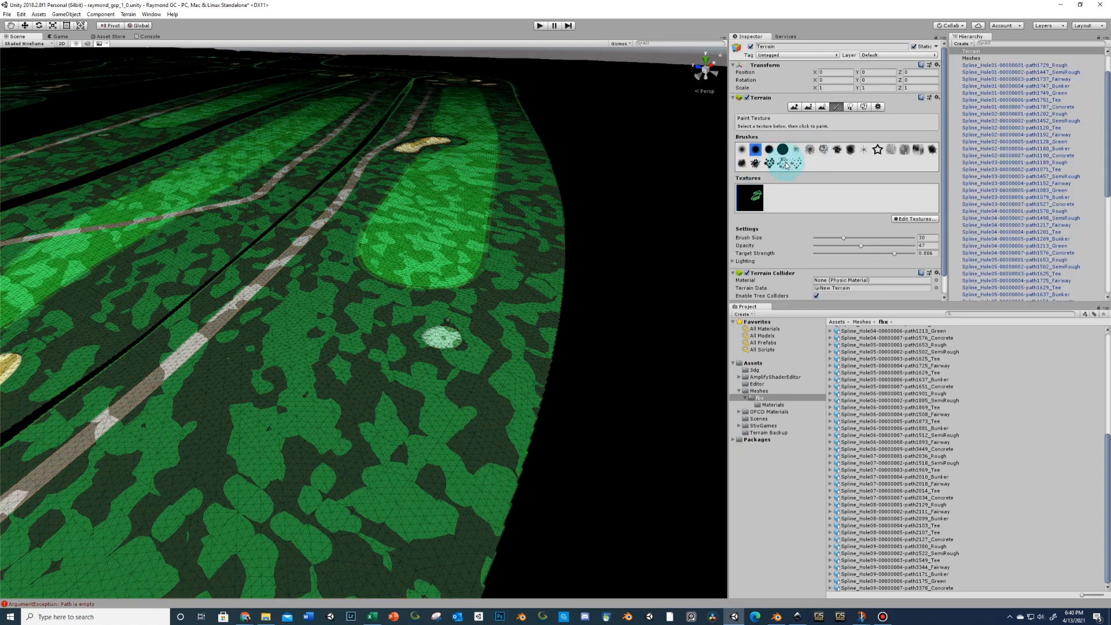
click(819, 108)
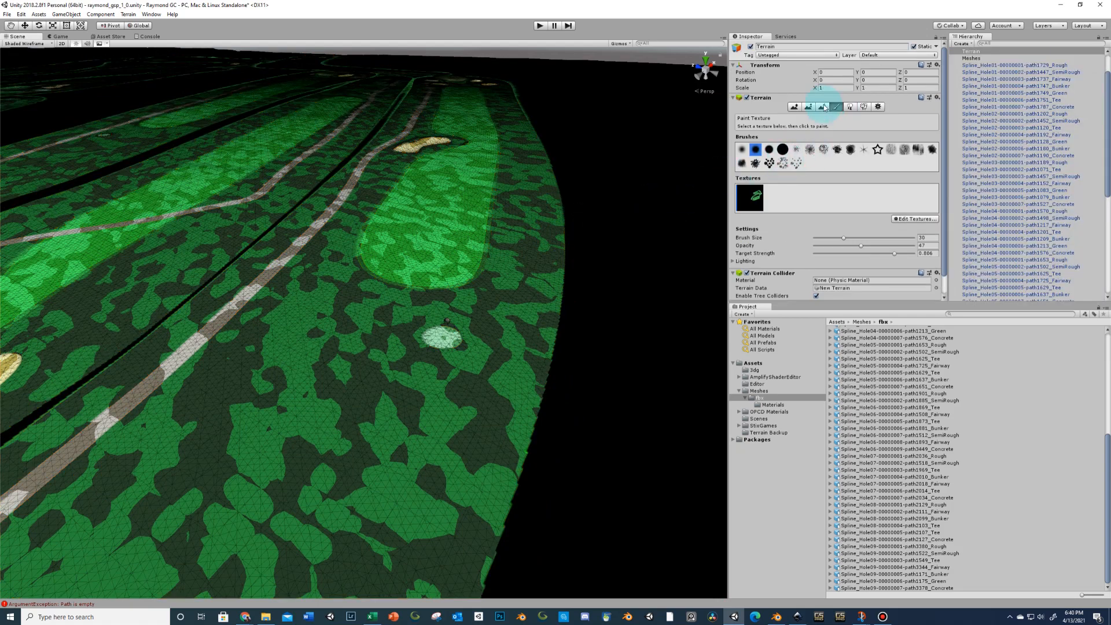
double_click(749, 197)
click(615, 266)
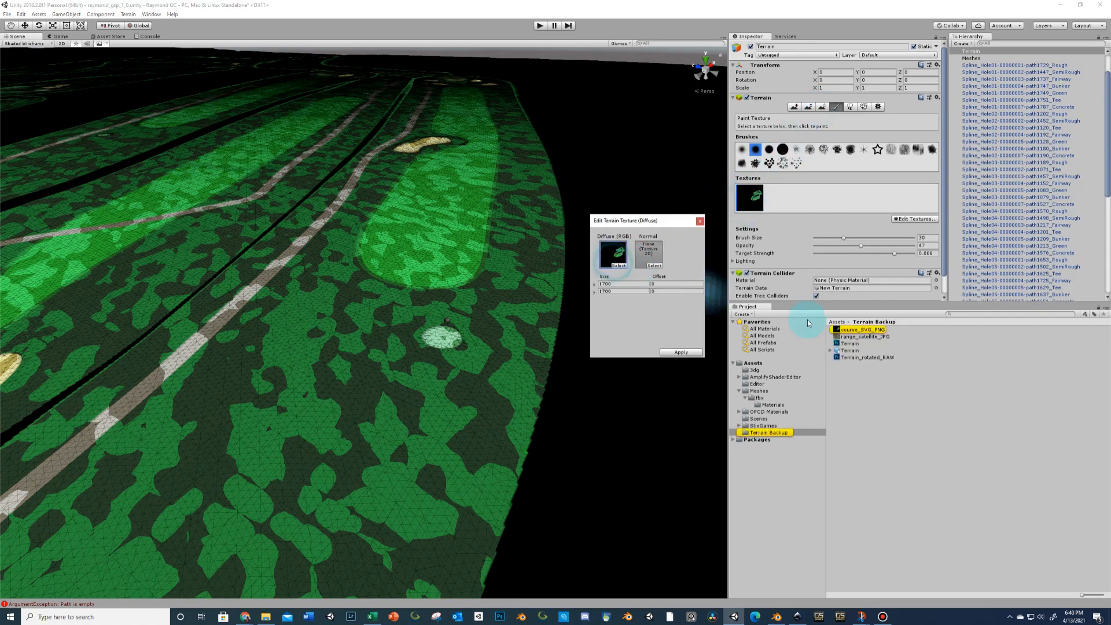
drag(854, 339, 613, 255)
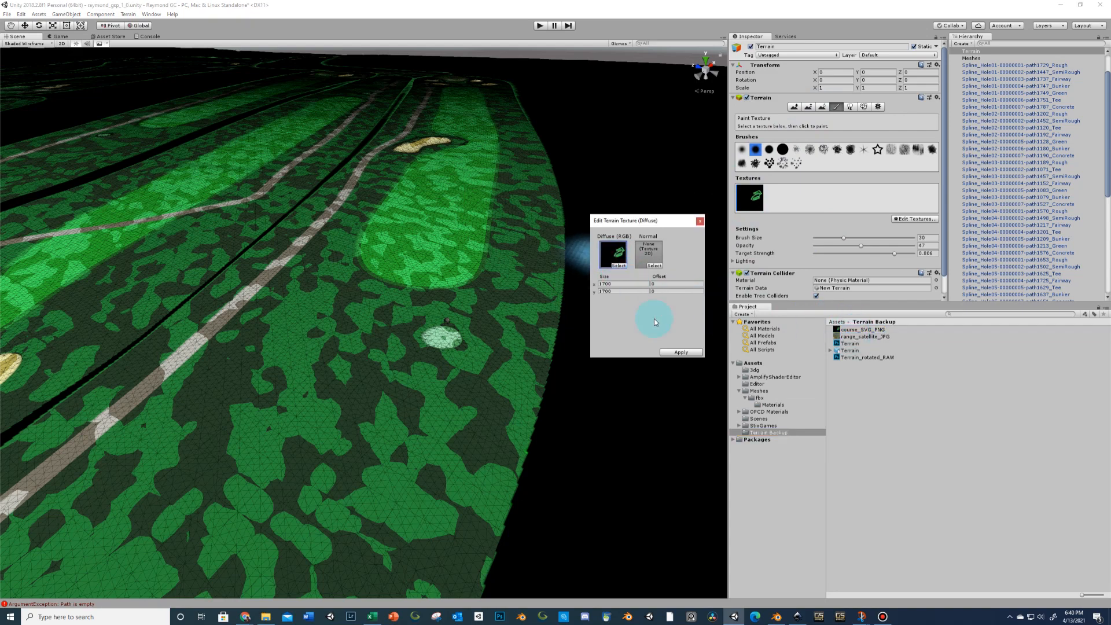
click(676, 350)
Examine how the hole meshes line up with the satellite-textured terrain across fairways, bunkers, greens and cart paths
right_drag(623, 268, 616, 241)
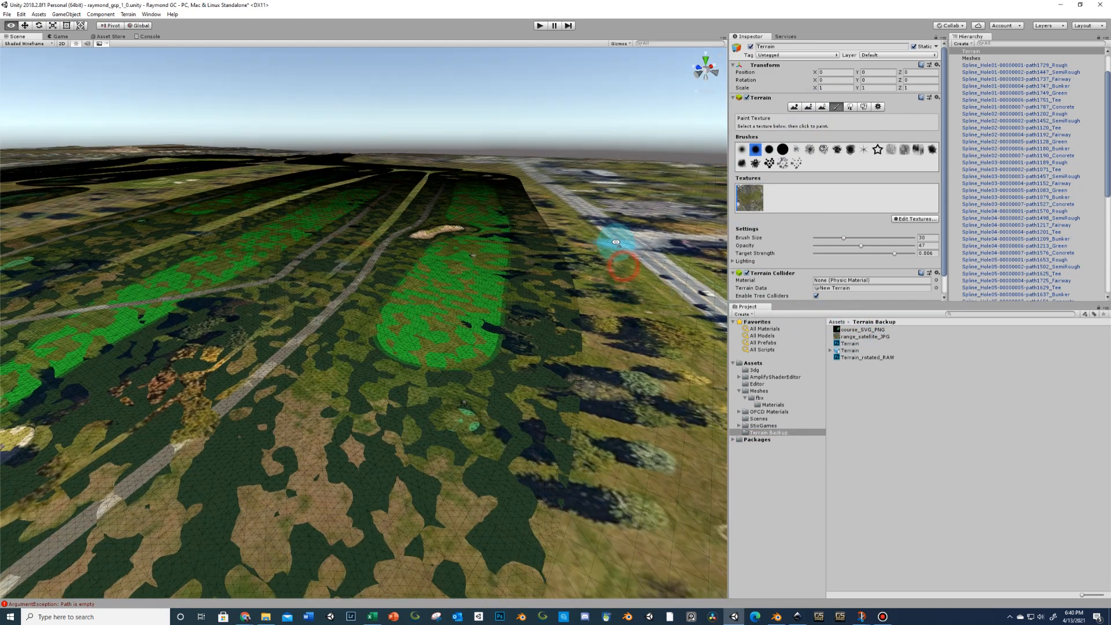
middle_drag(615, 241, 631, 206)
scroll(622, 206, down, 3)
scroll(630, 206, up, 3)
right_drag(630, 206, 650, 193)
middle_drag(650, 193, 630, 223)
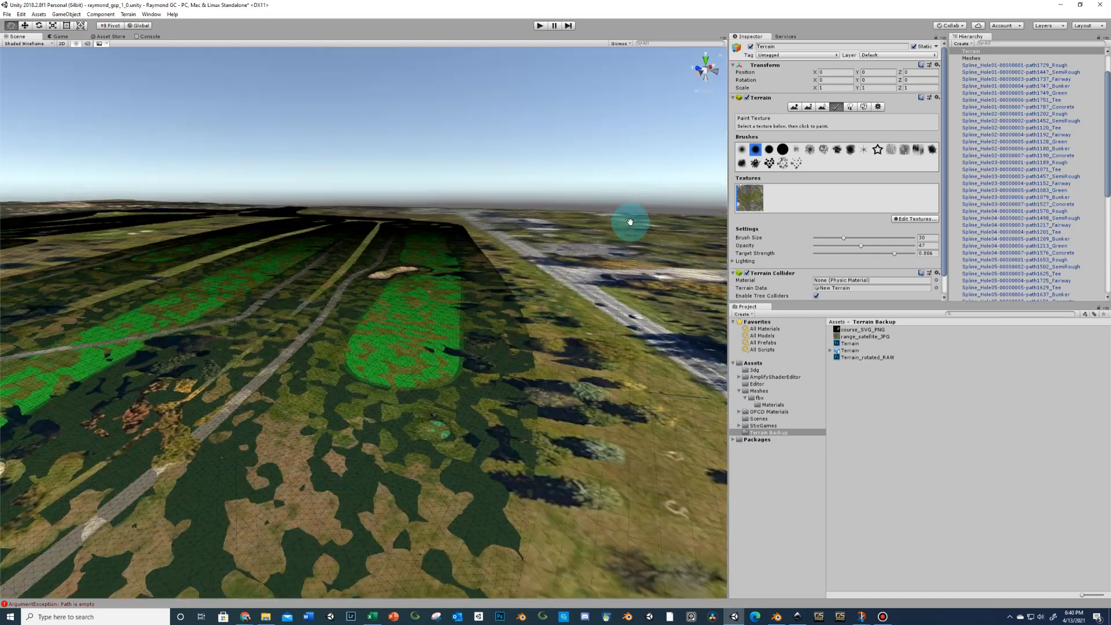
scroll(631, 223, up, 3)
right_drag(630, 224, 603, 260)
scroll(601, 266, up, 3)
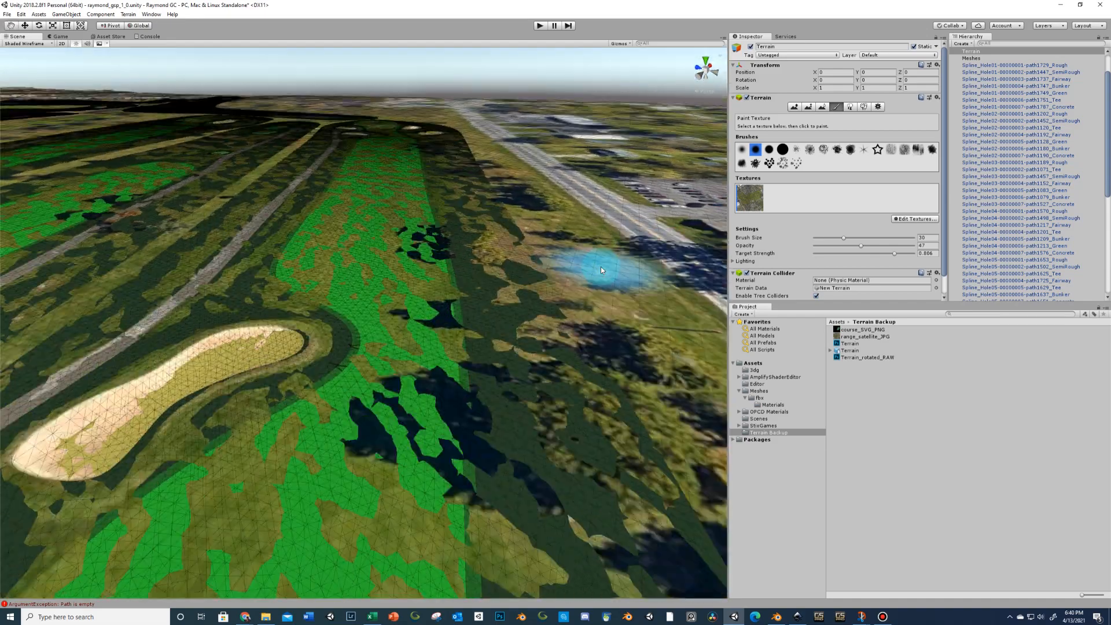
middle_drag(601, 266, 560, 243)
scroll(558, 248, up, 3)
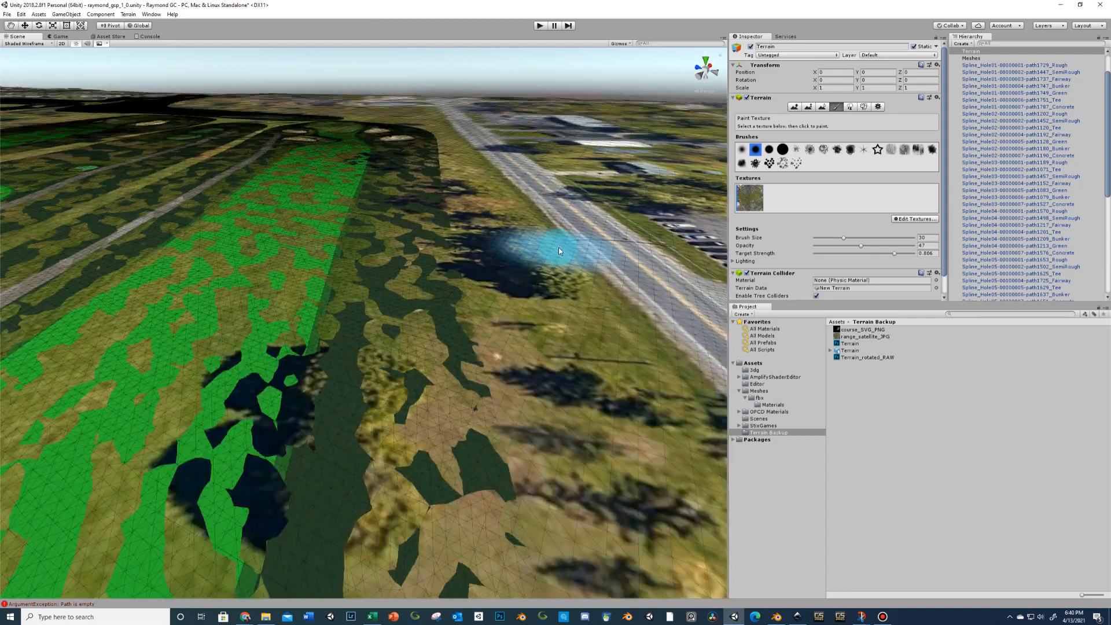
right_drag(547, 246, 498, 225)
middle_drag(498, 226, 469, 198)
middle_drag(607, 299, 595, 276)
right_drag(594, 269, 589, 250)
middle_drag(588, 250, 518, 284)
scroll(518, 280, up, 6)
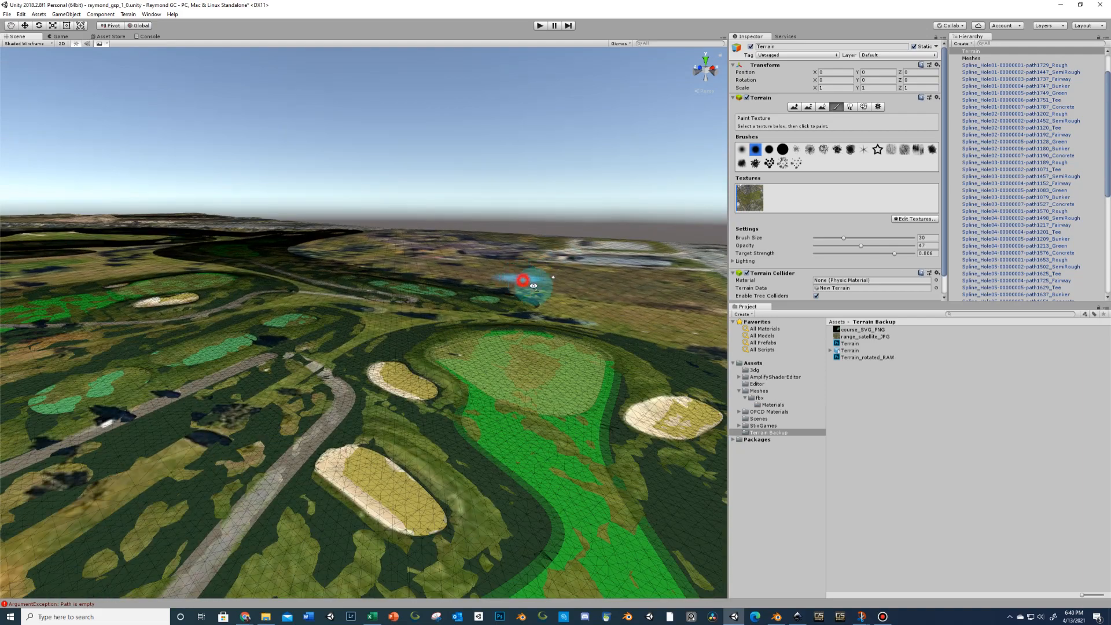
right_drag(528, 281, 538, 291)
scroll(538, 291, down, 5)
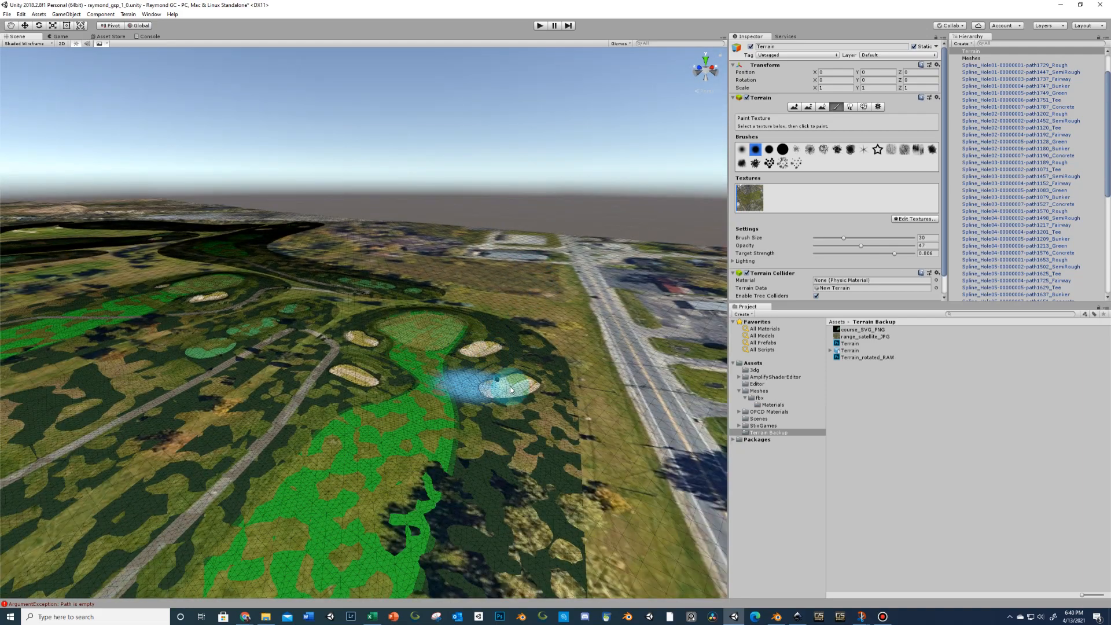
right_drag(527, 379, 481, 426)
scroll(481, 426, down, 5)
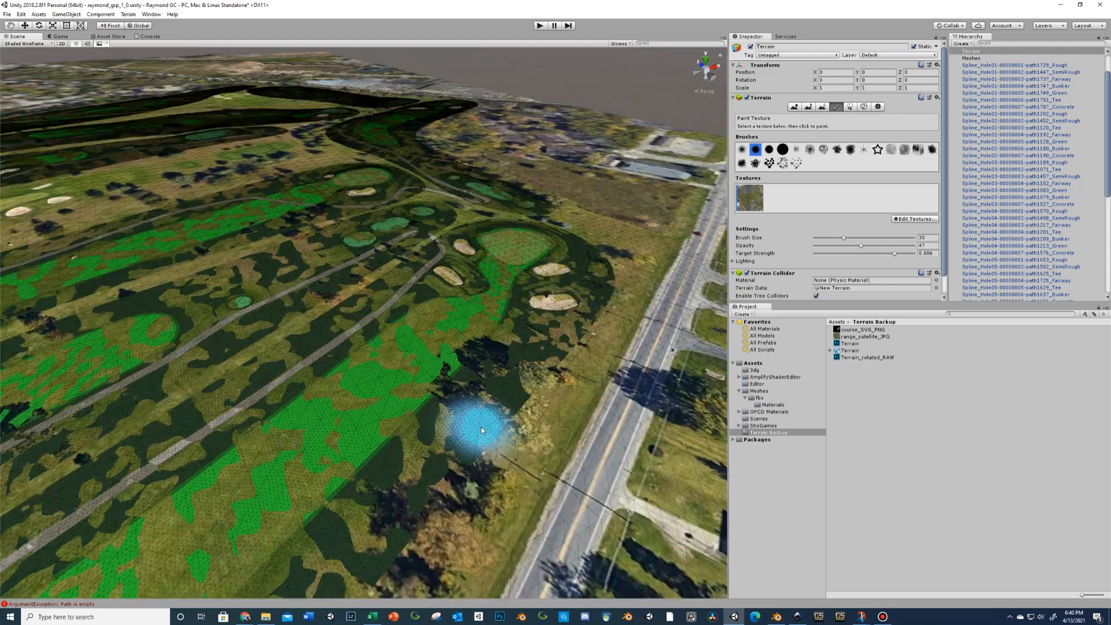
middle_drag(449, 423, 530, 405)
mouse_move(528, 401)
right_down()
mouse_move(564, 389)
mouse_move(519, 431)
right_up()
scroll(564, 389, down, 5)
scroll(516, 417, up, 6)
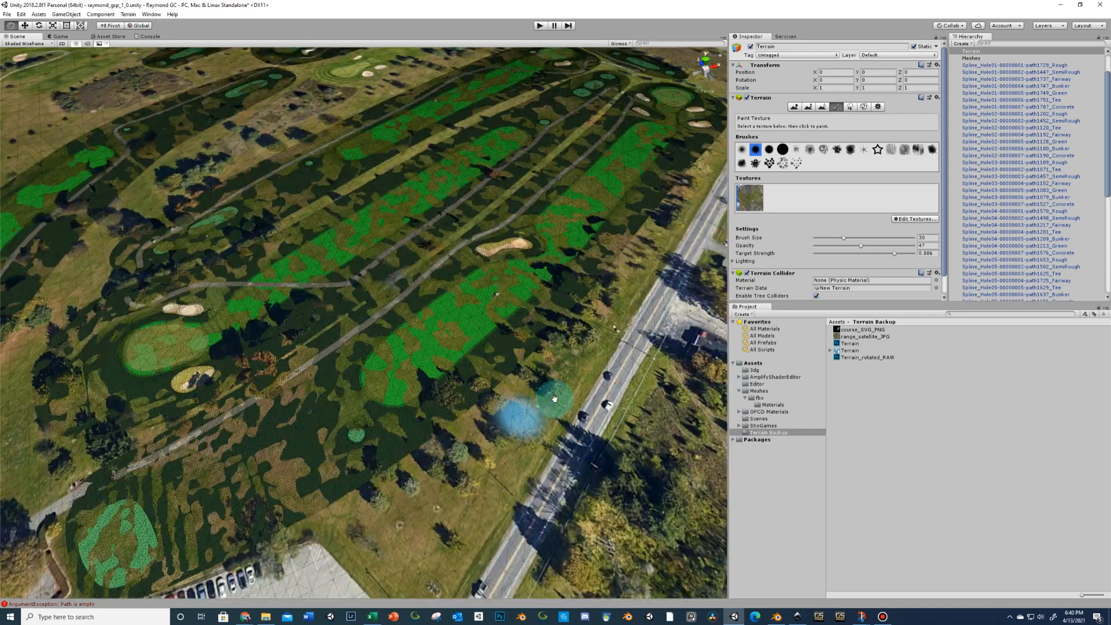
right_drag(445, 422, 512, 386)
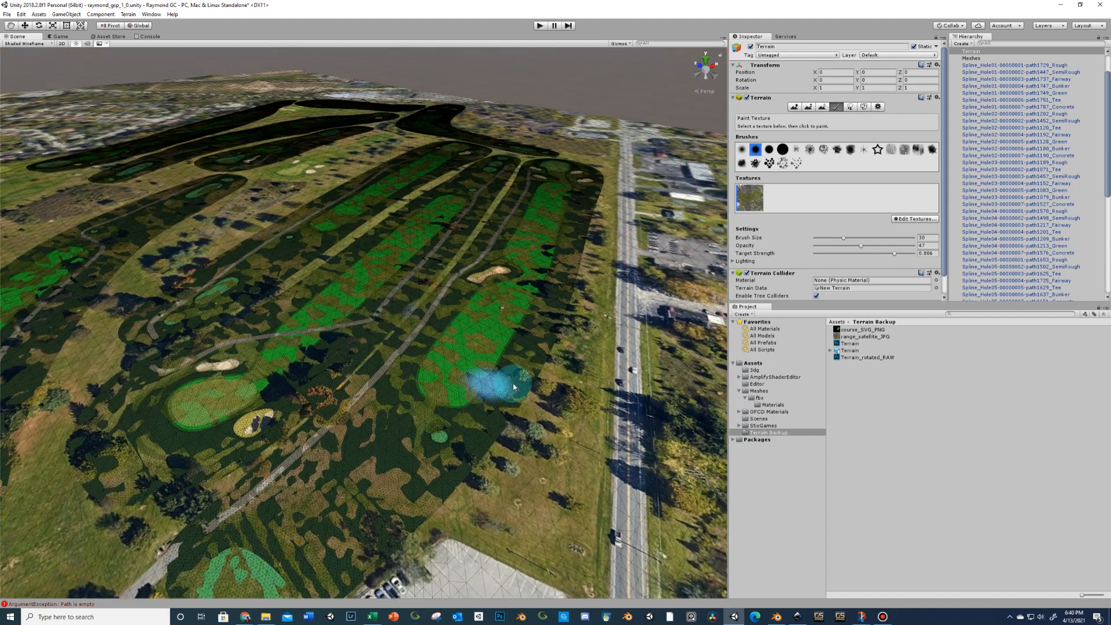
Start a raw heightmap export from the terrain settings and set its byte order to Mac
click(25, 26)
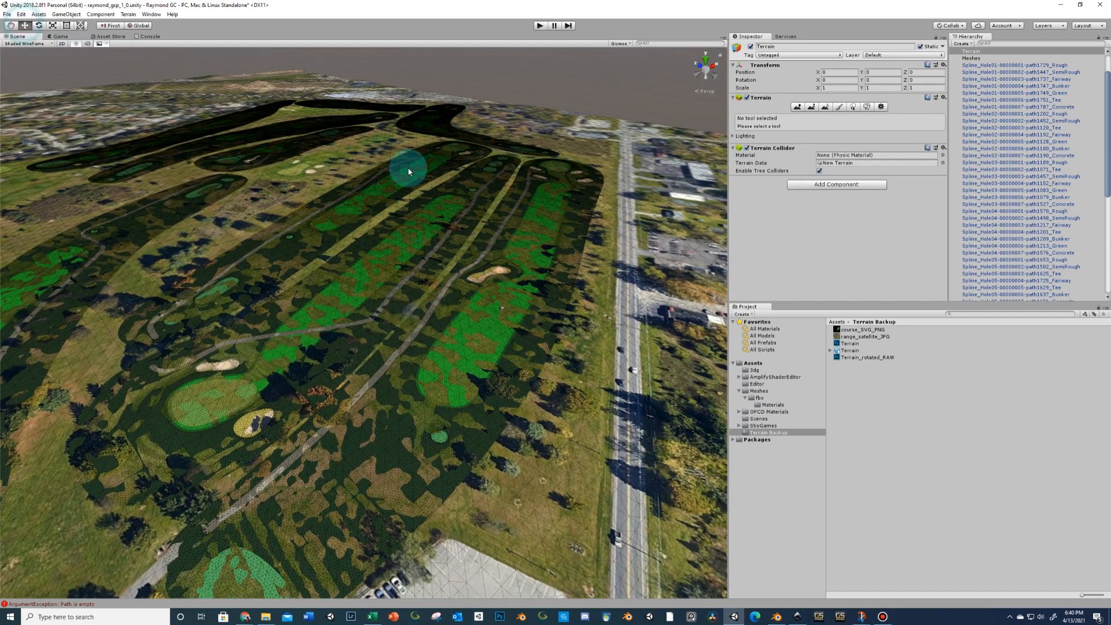
click(880, 109)
scroll(891, 168, down, 3)
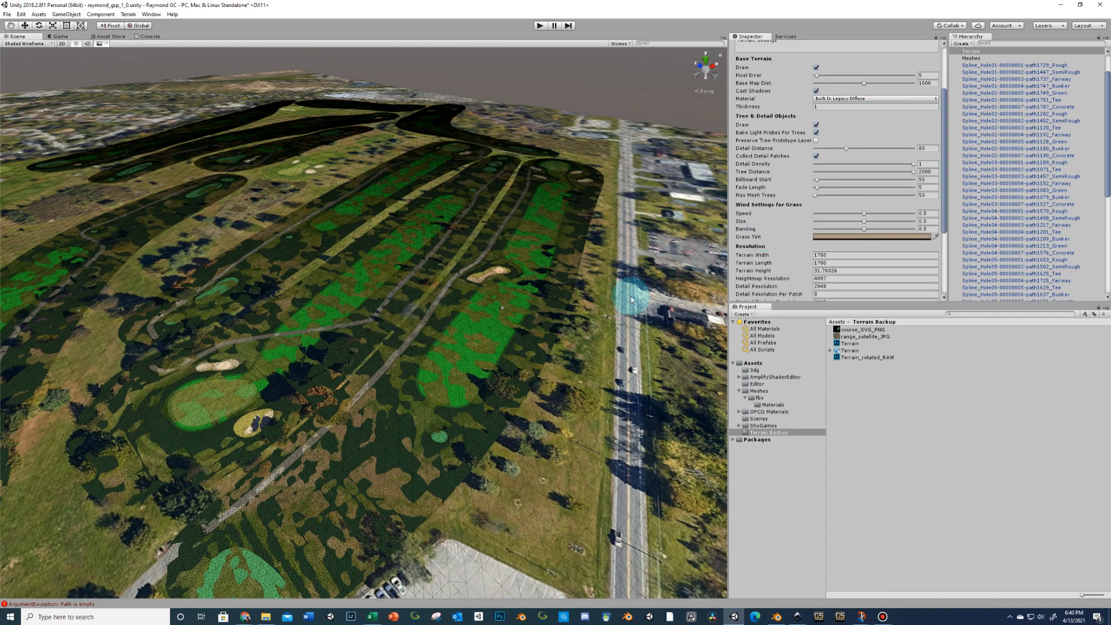
scroll(845, 229, down, 5)
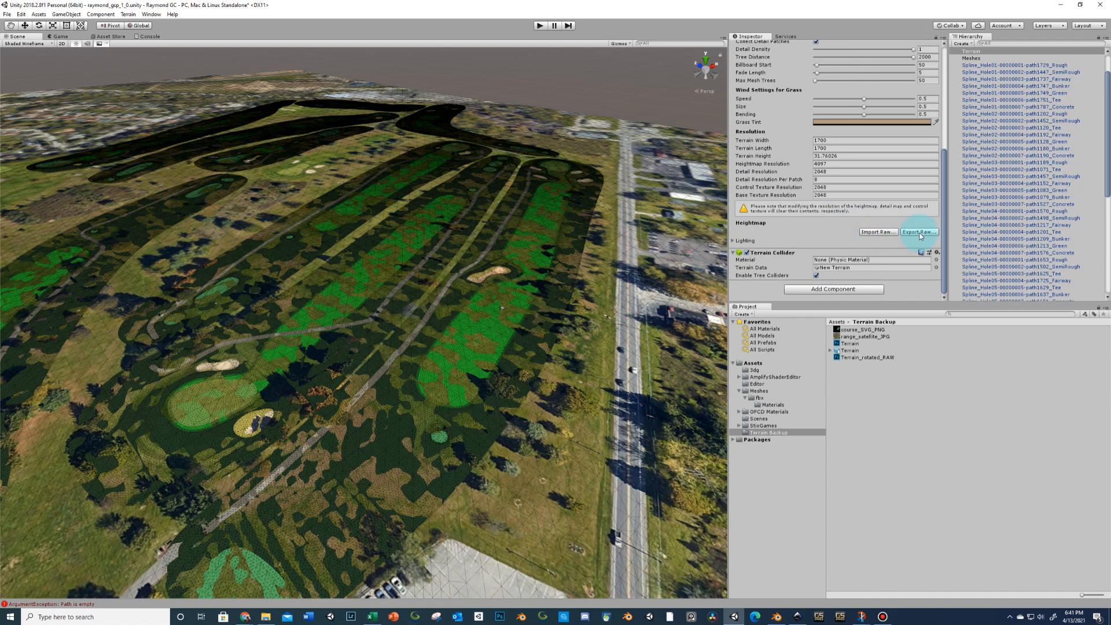
click(919, 232)
click(211, 88)
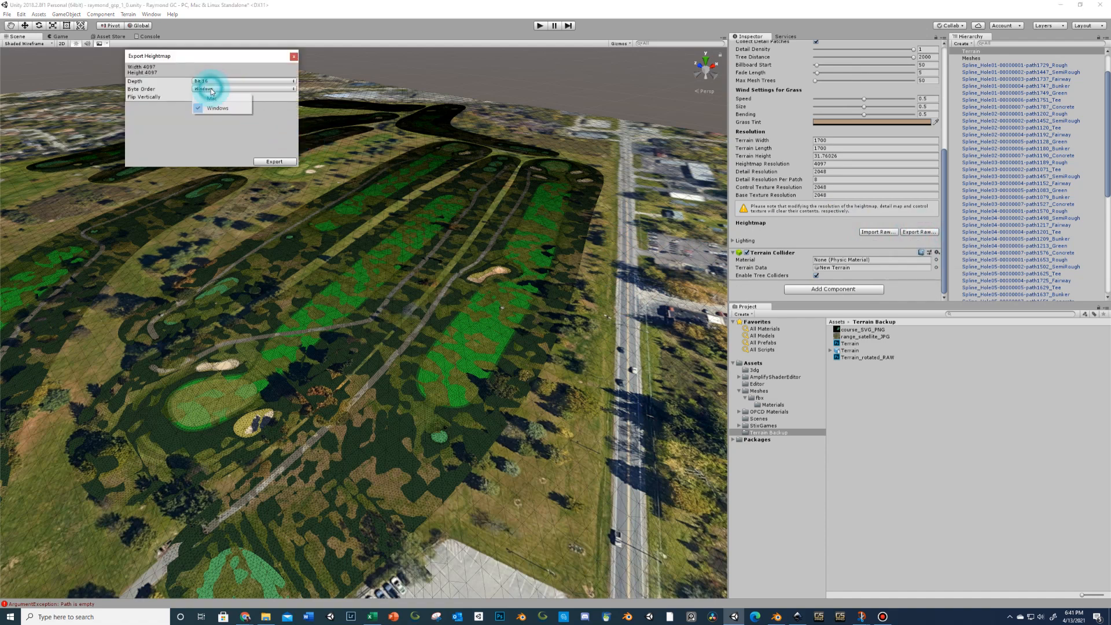
click(211, 97)
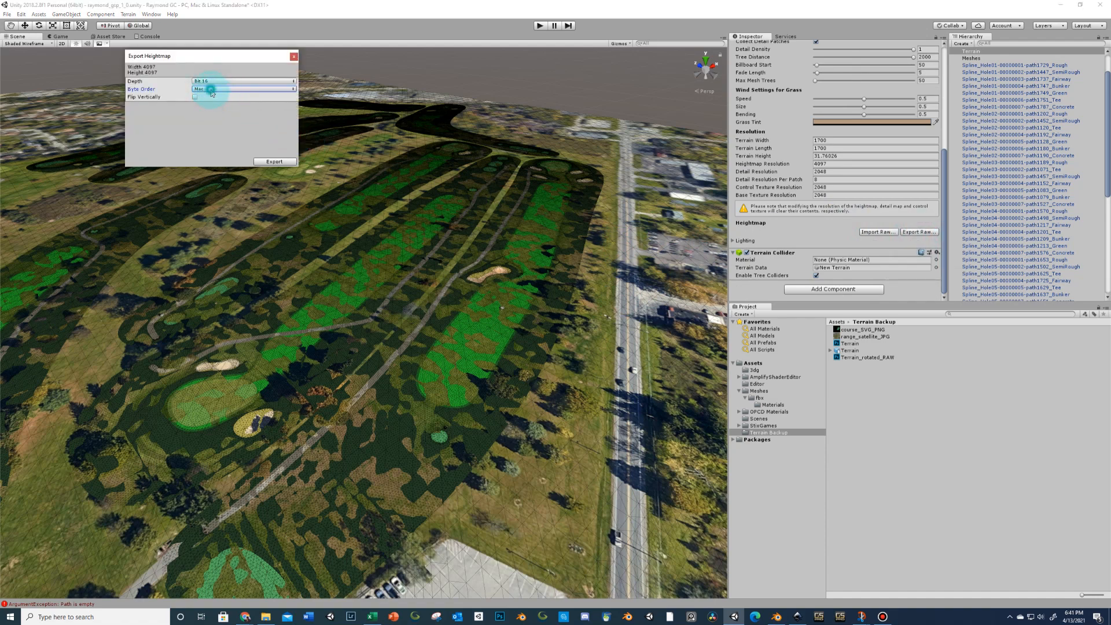
click(211, 89)
click(255, 124)
Export the heightmap to the Terrain Backup folder as terrain_adjusted.raw
click(274, 161)
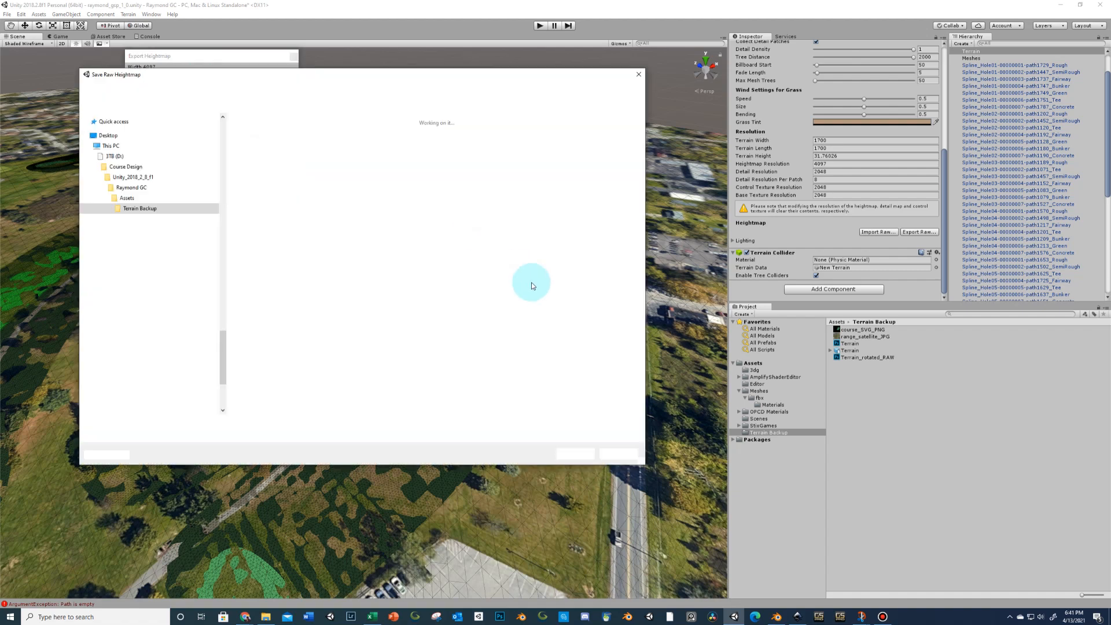
click(269, 158)
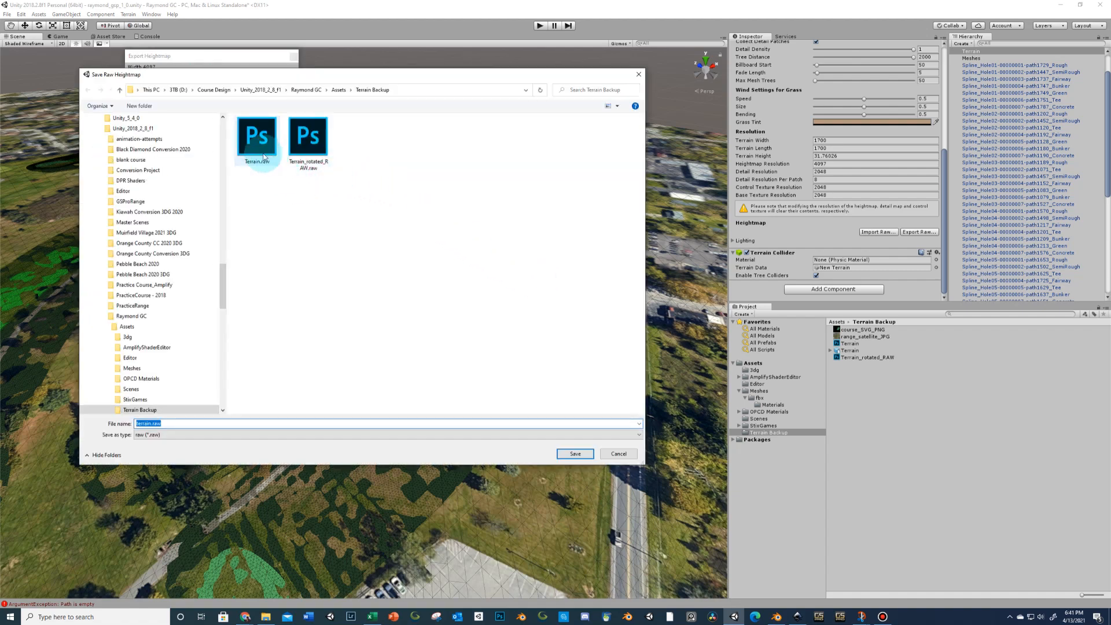
click(151, 424)
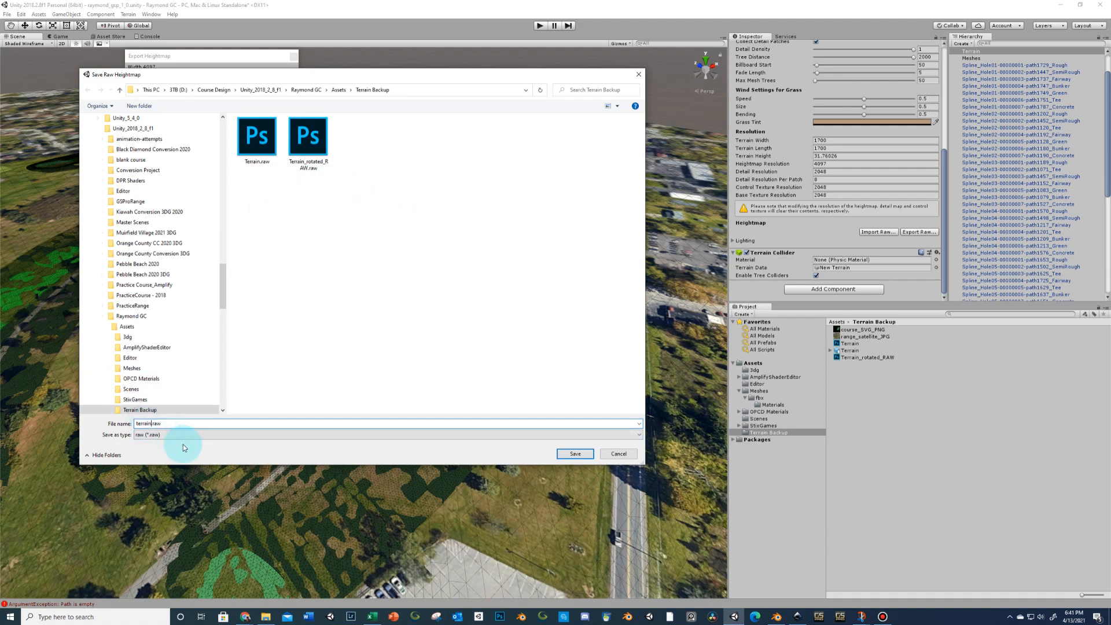
text(_adjusted)
key(Return)
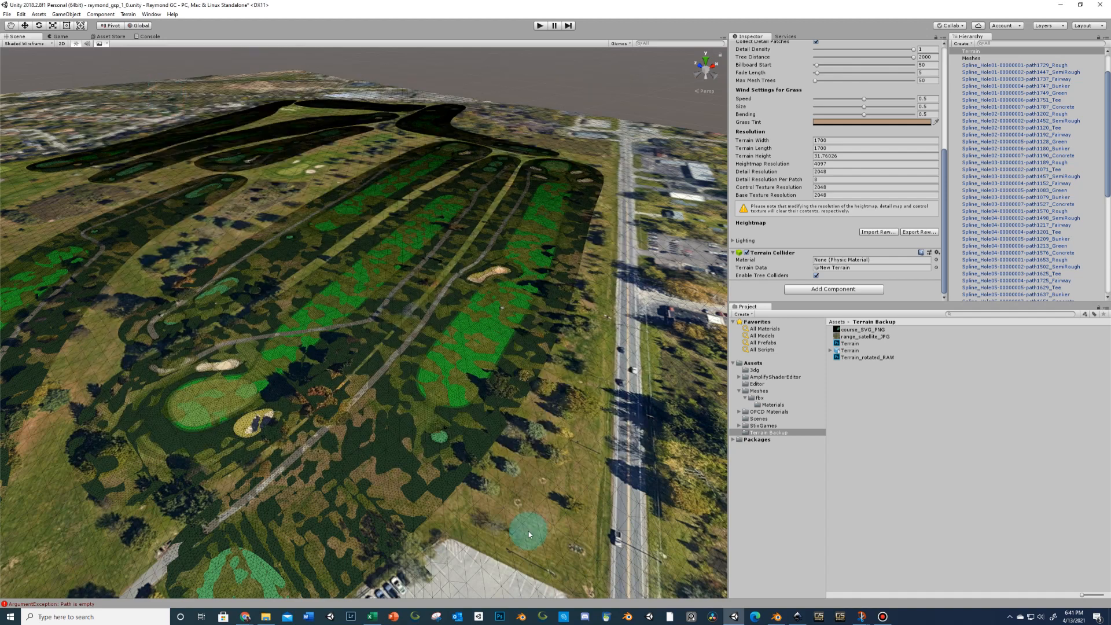
Switch to Photoshop and open terrain_adjusted.raw as a 4097 by 4097 pixel, 16-bit, single-channel image with Mac byte order
click(500, 615)
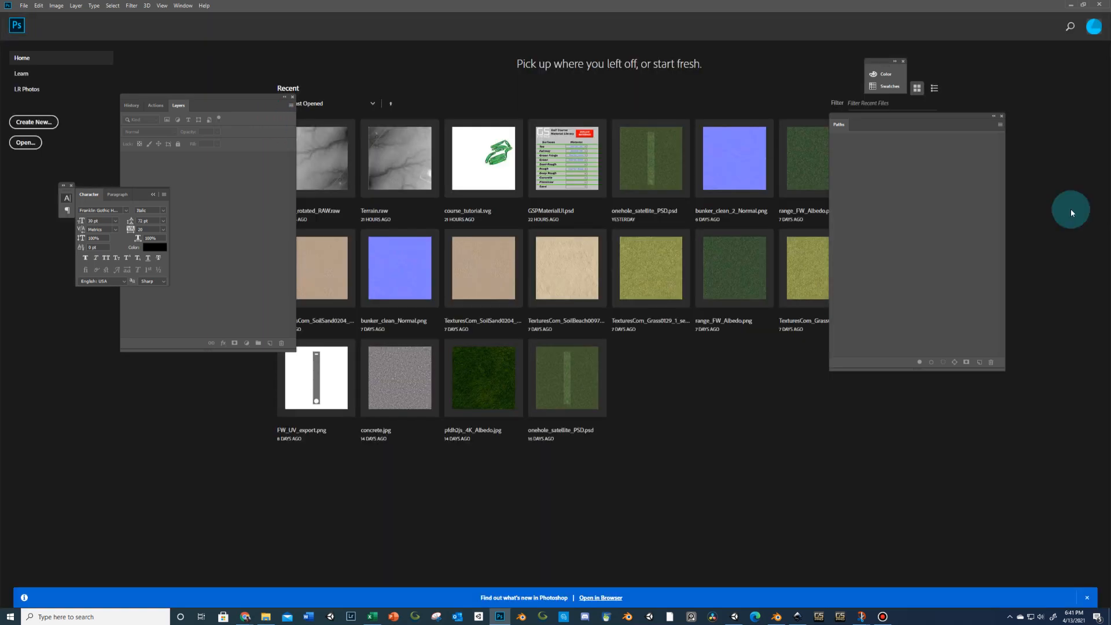
click(23, 7)
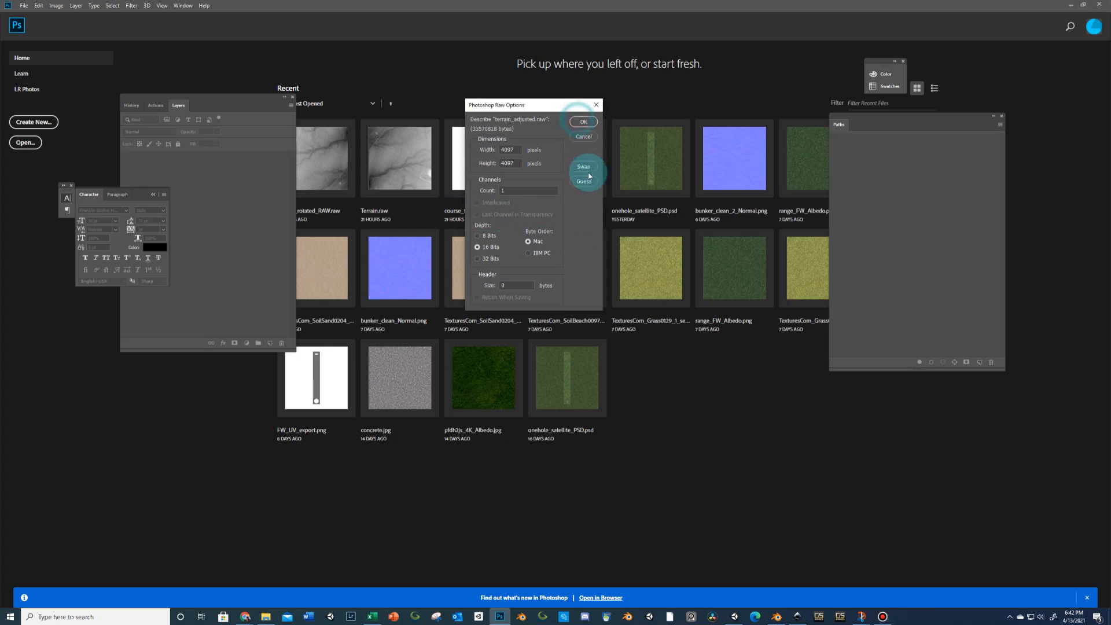
click(583, 122)
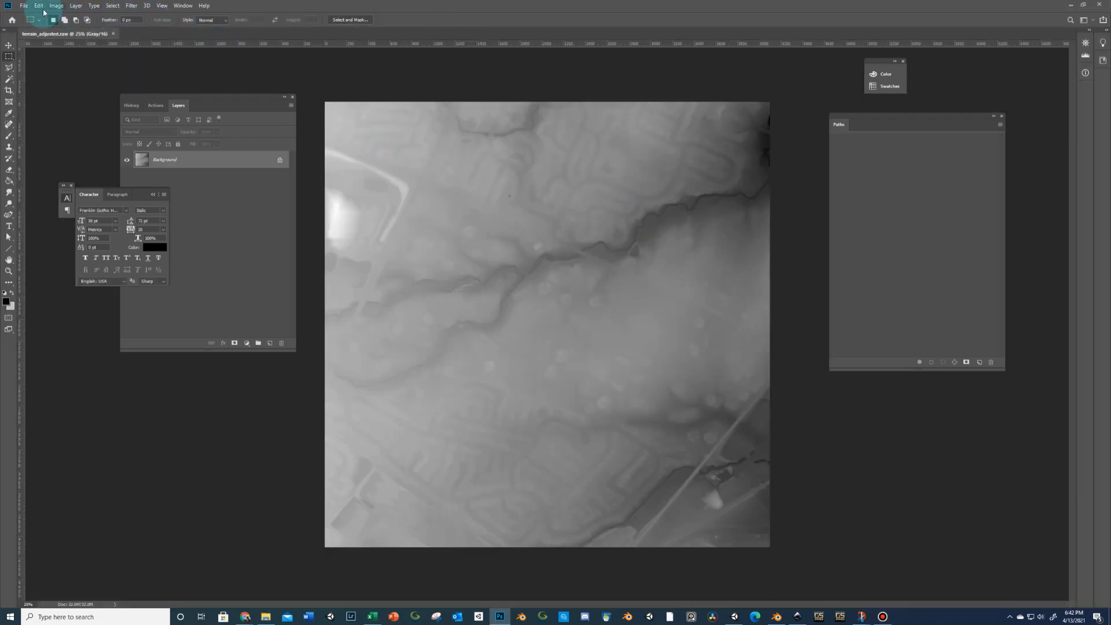
Switch to Inkscape and bring up the PNG image export settings for course.svg
click(25, 6)
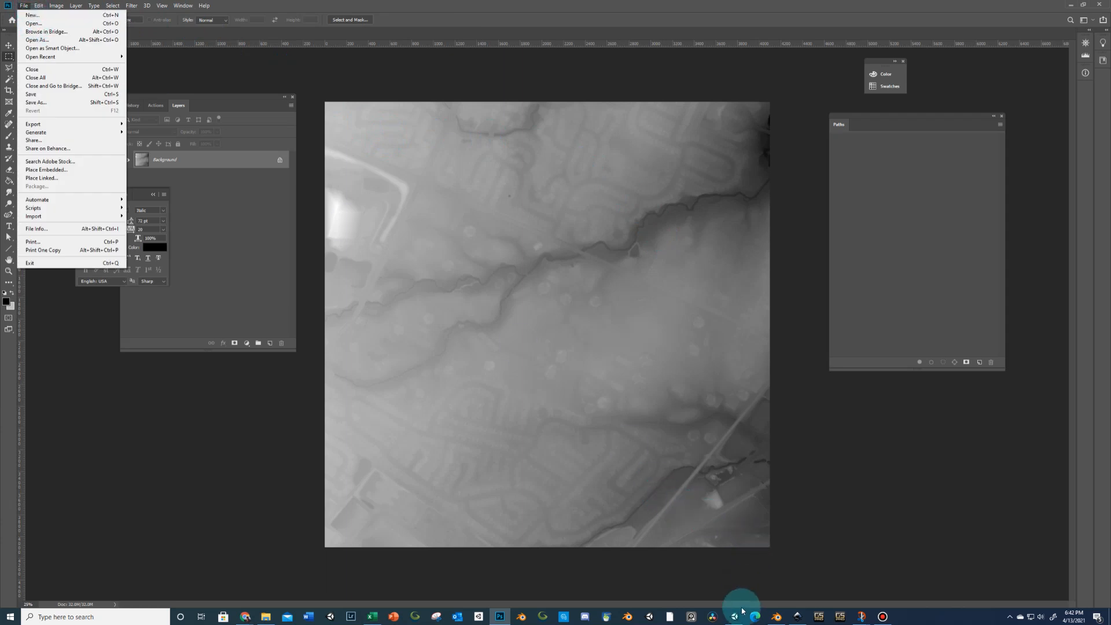
click(781, 621)
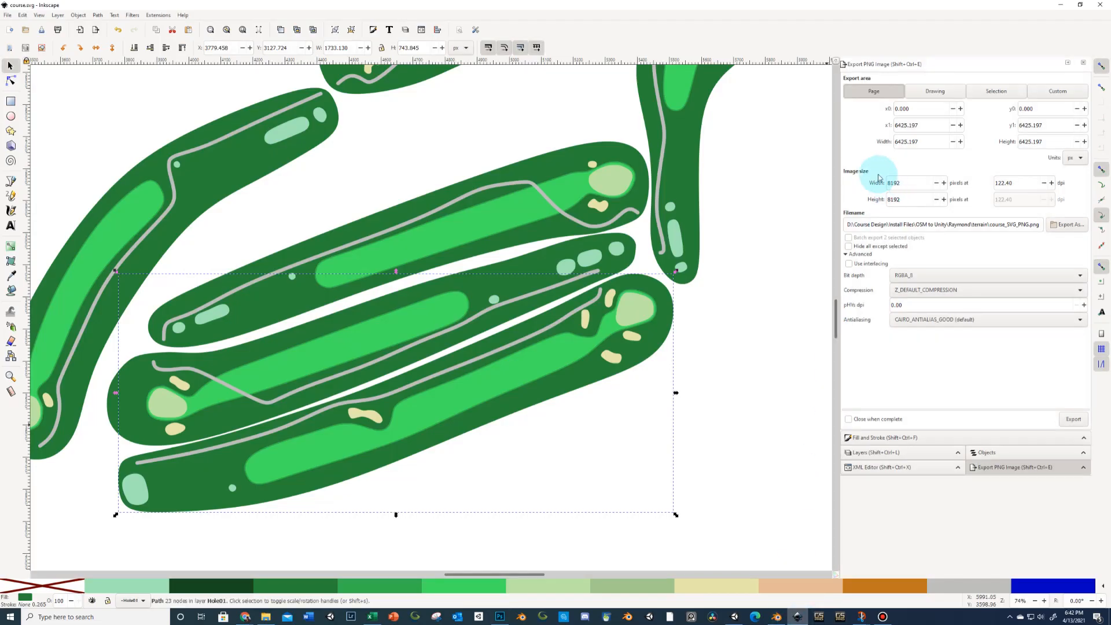
click(8, 15)
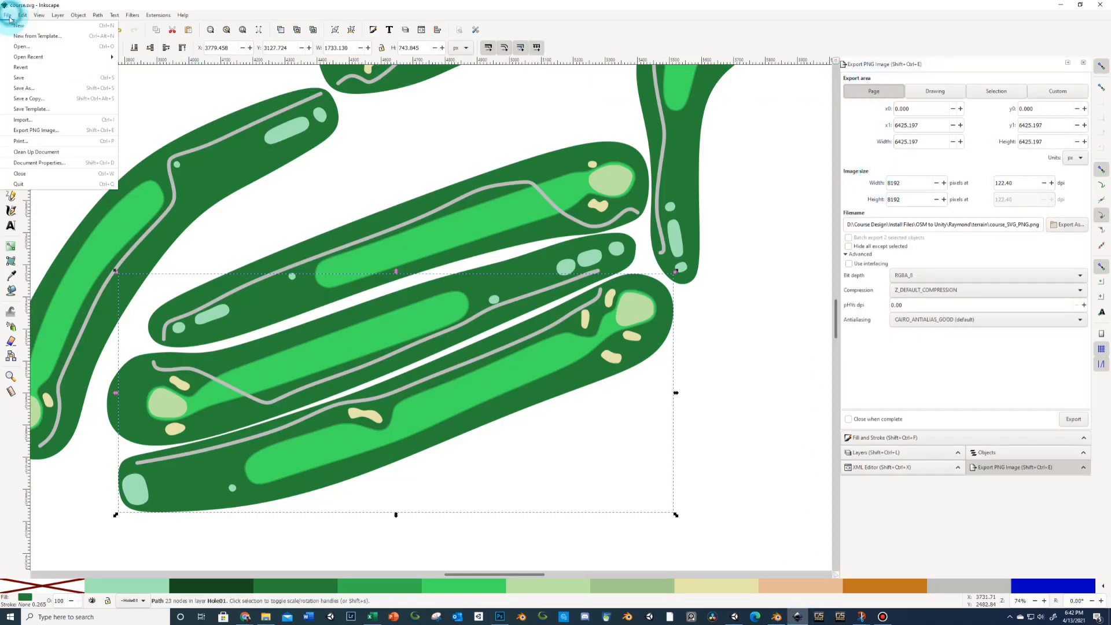
click(43, 131)
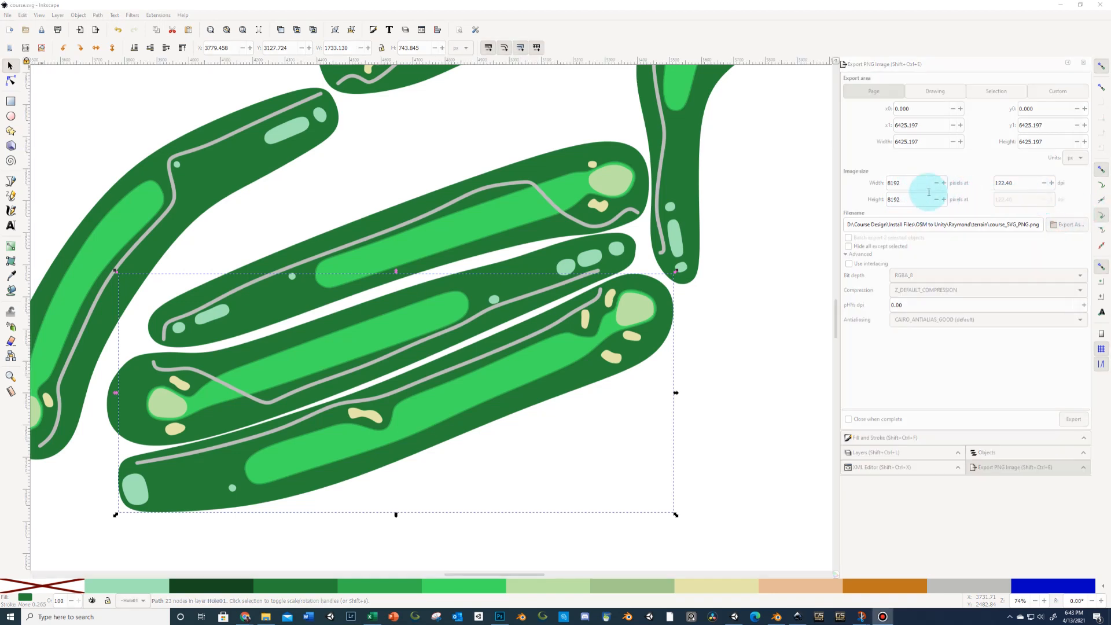
Set the PNG export image size to 4097 by 4097 pixels
drag(907, 183, 828, 181)
double_click(907, 182)
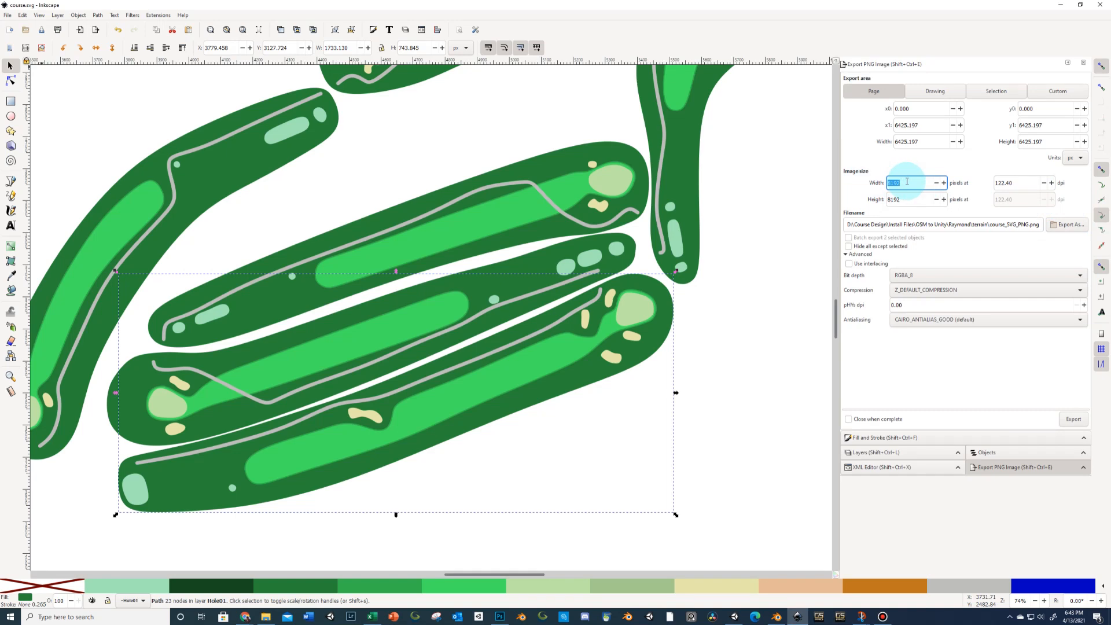
double_click(912, 199)
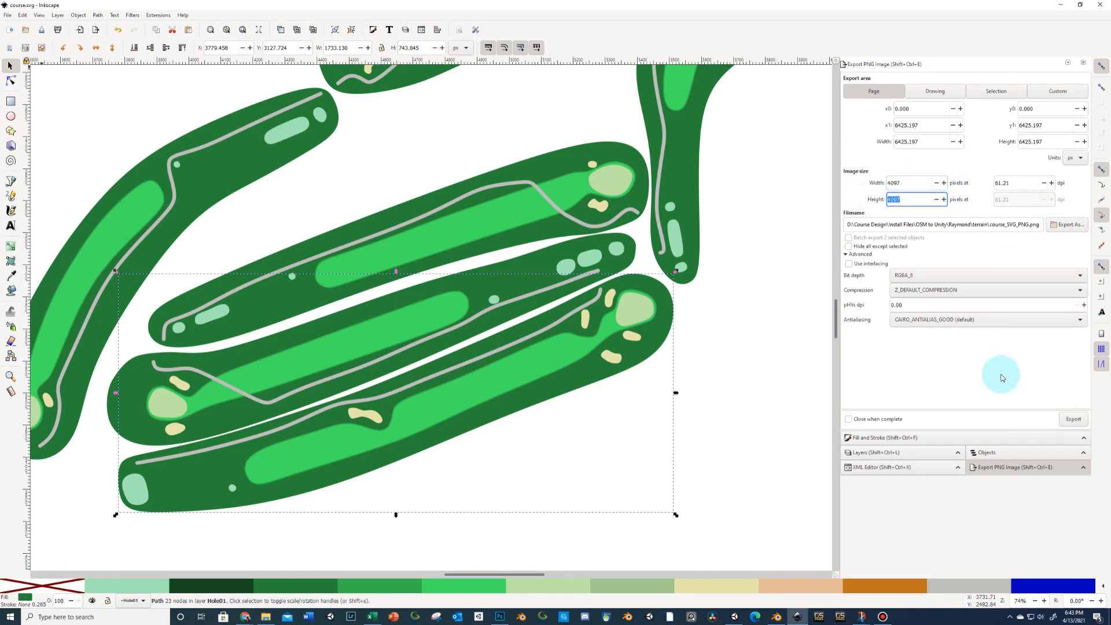
Set the PNG export file name to course_SVG_lidar.png in the Raymond terrain folder
click(1063, 227)
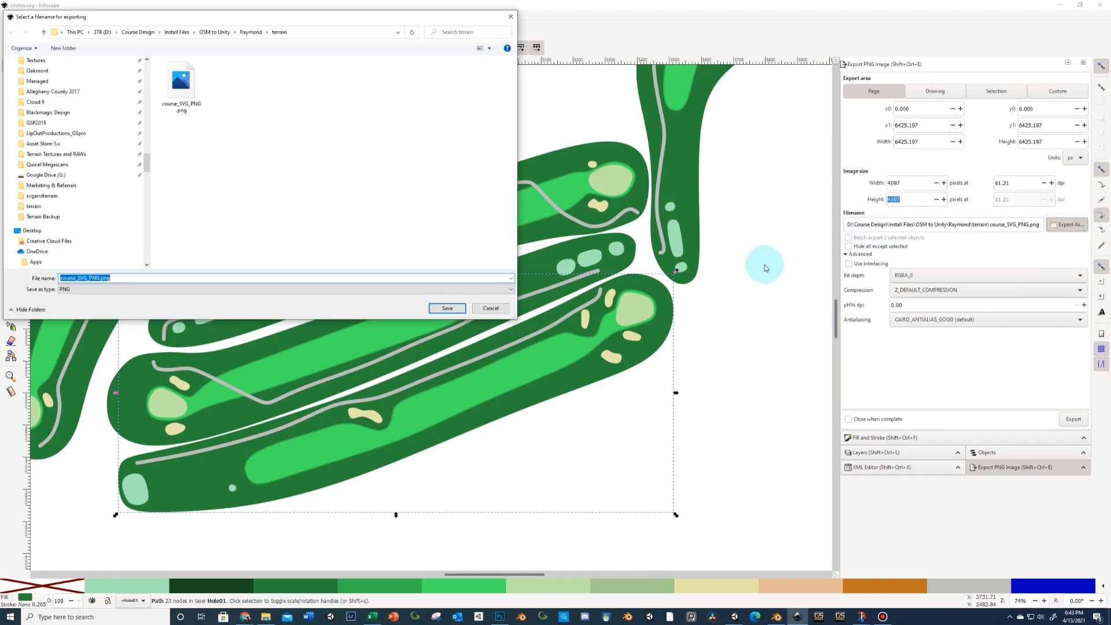
click(95, 278)
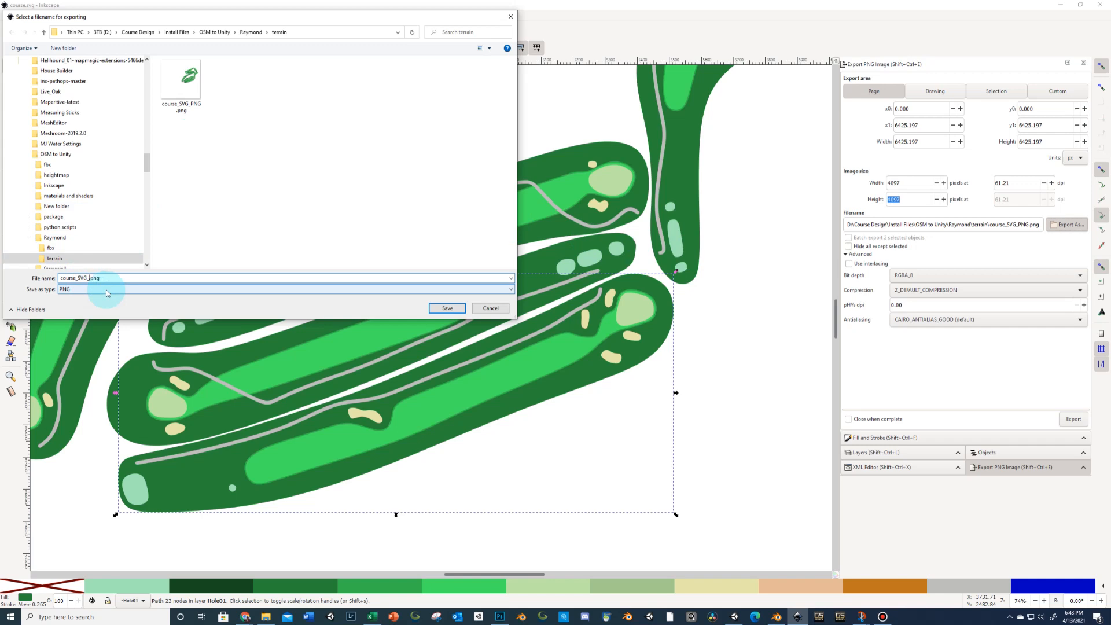
text(lidar)
click(449, 308)
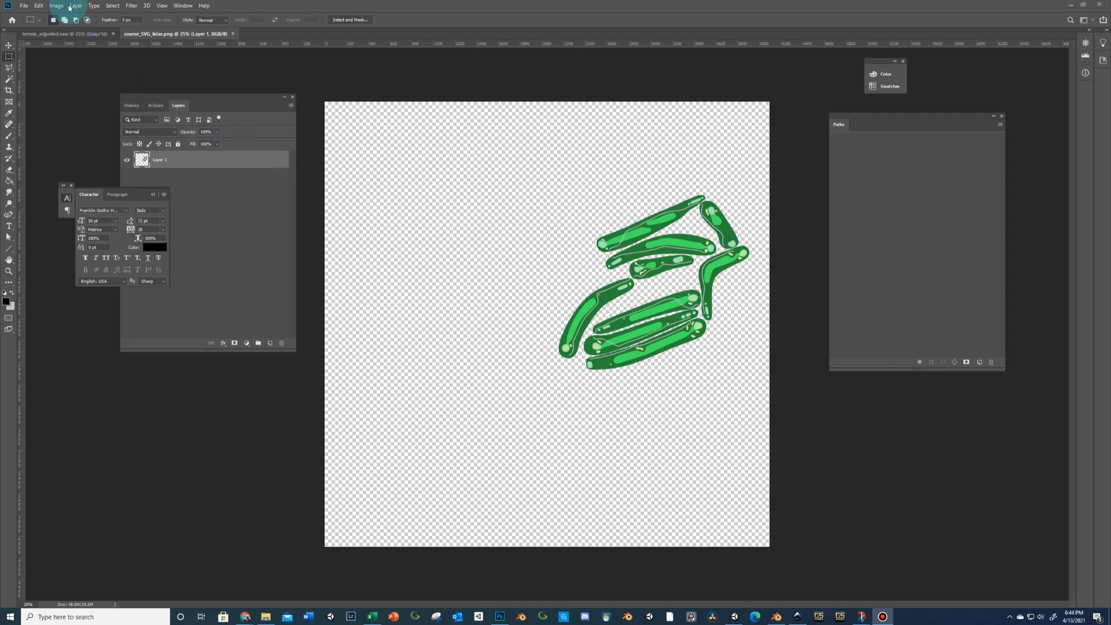
In Photoshop, copy the entire course_SVG_lidar.png image and paste it in place into terrain_adjusted.raw
click(112, 5)
click(123, 16)
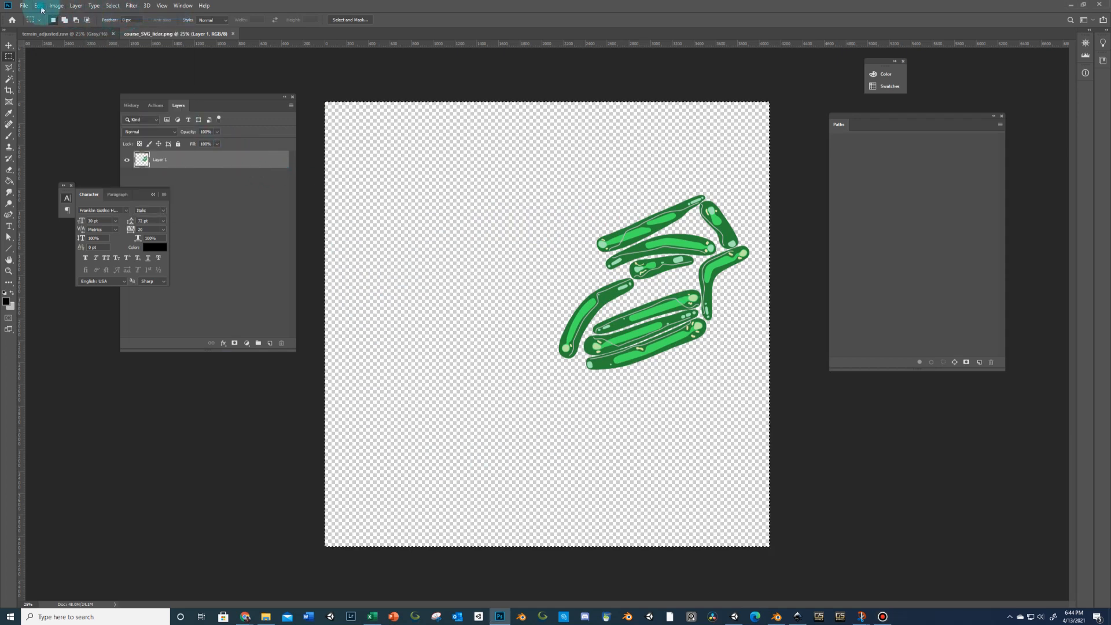
click(39, 6)
click(51, 64)
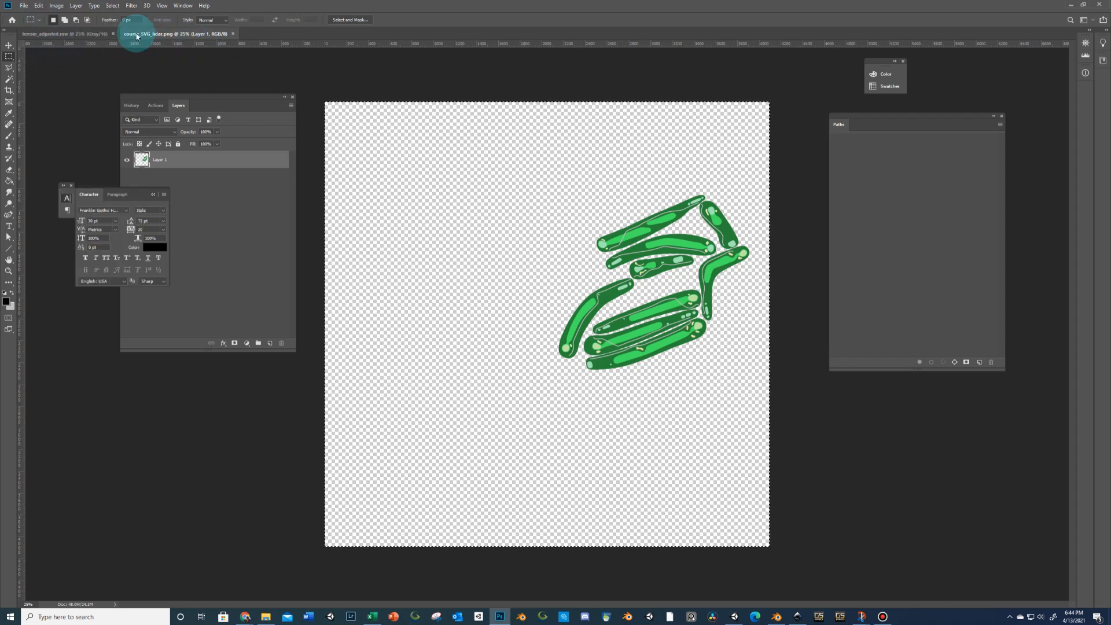
click(70, 33)
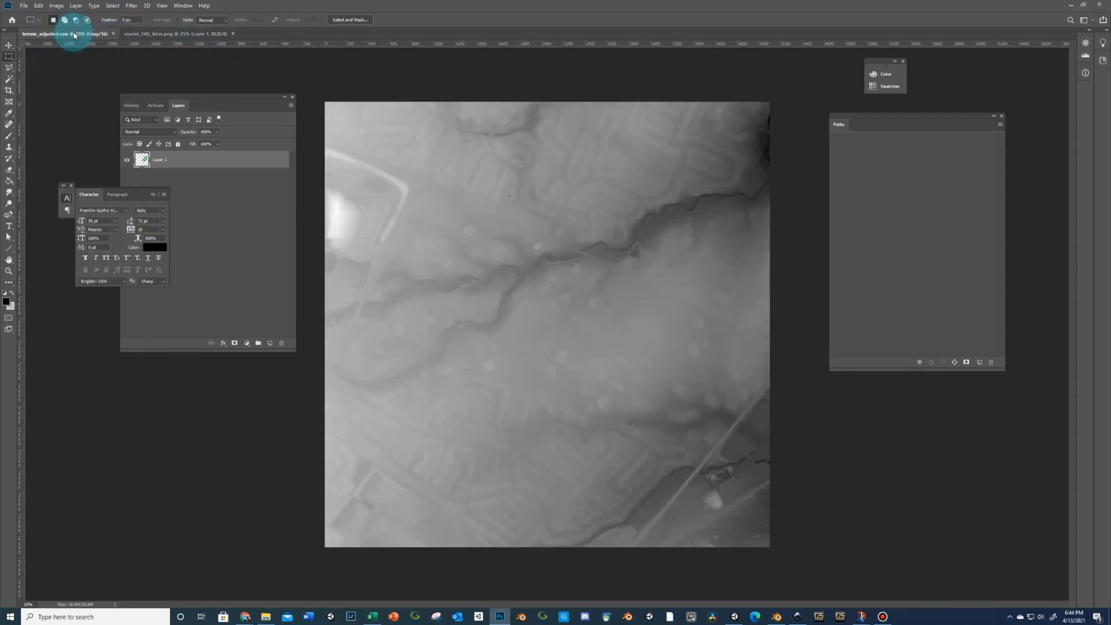
click(40, 7)
click(69, 93)
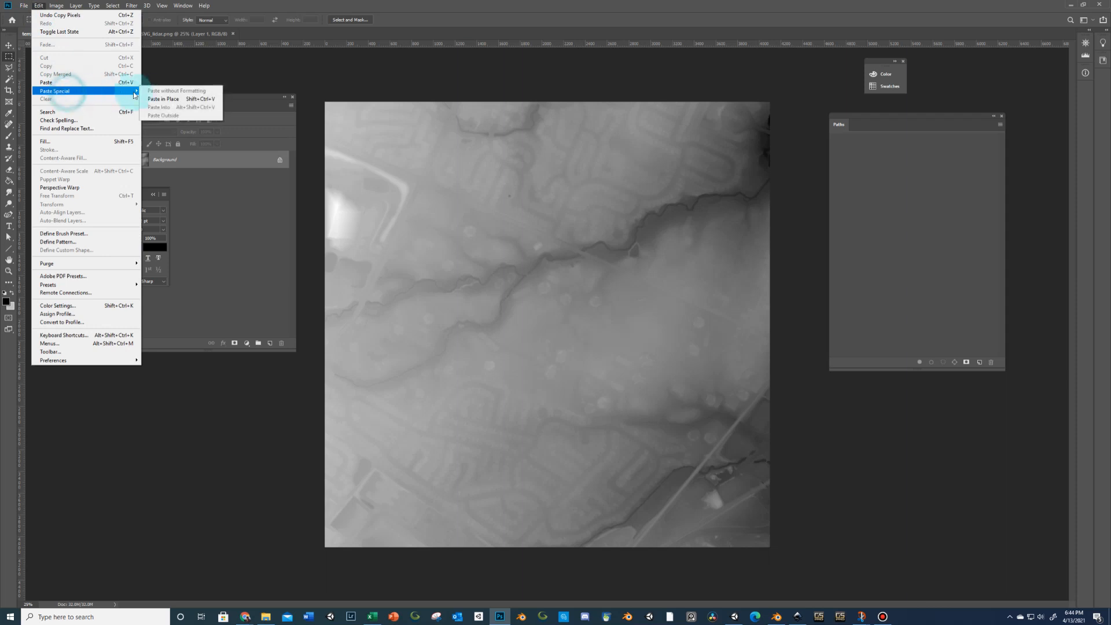
click(163, 99)
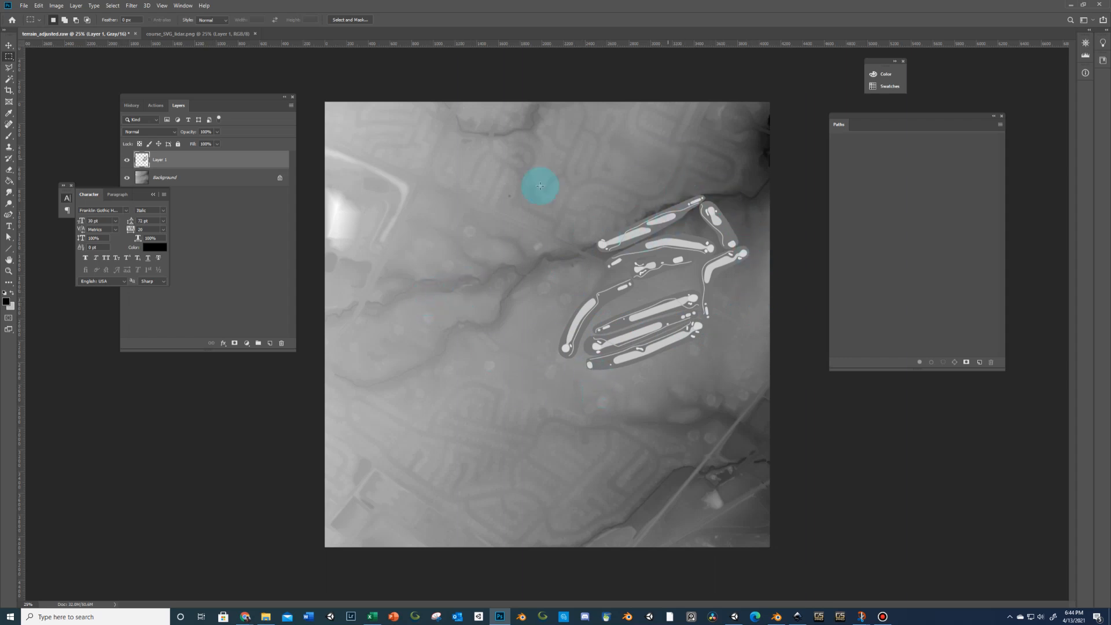
Select the whole pasted course layer and flip it vertically
click(116, 10)
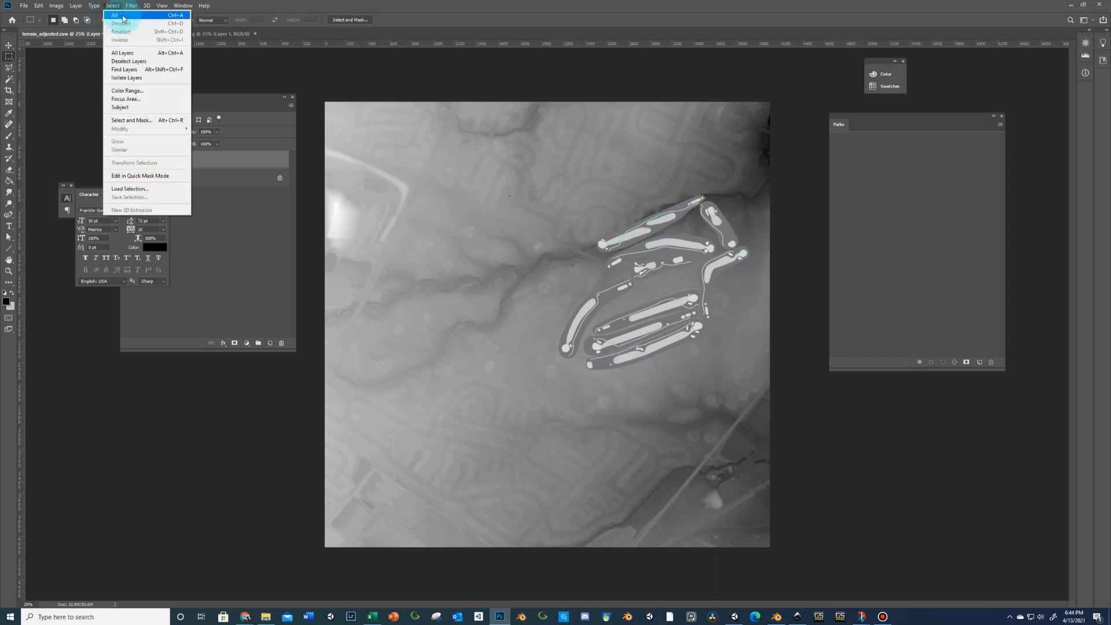
click(120, 17)
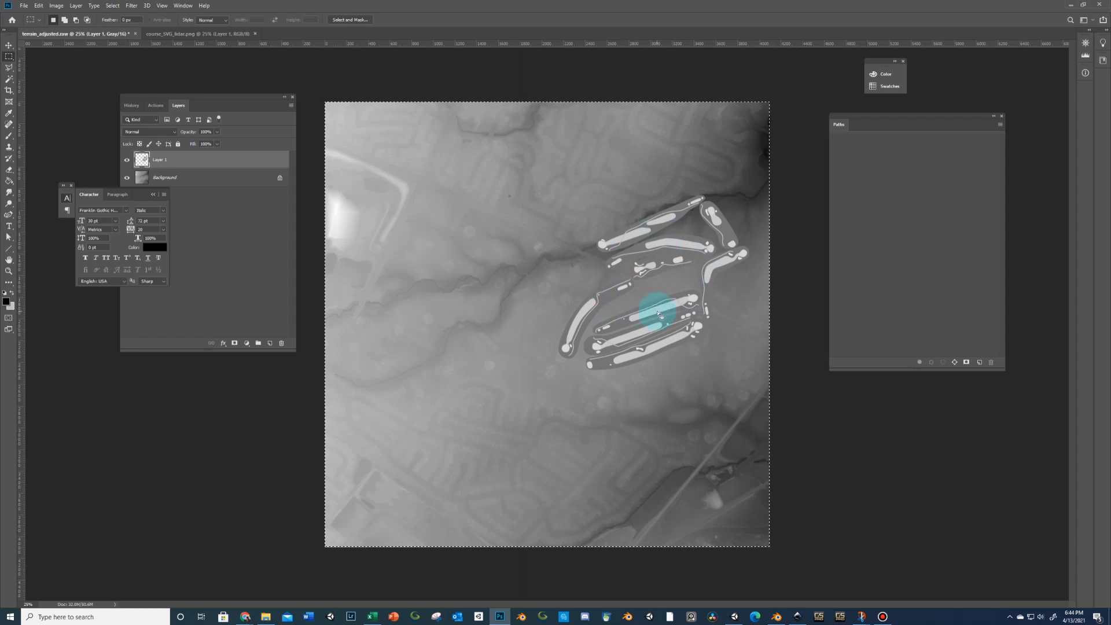
click(39, 5)
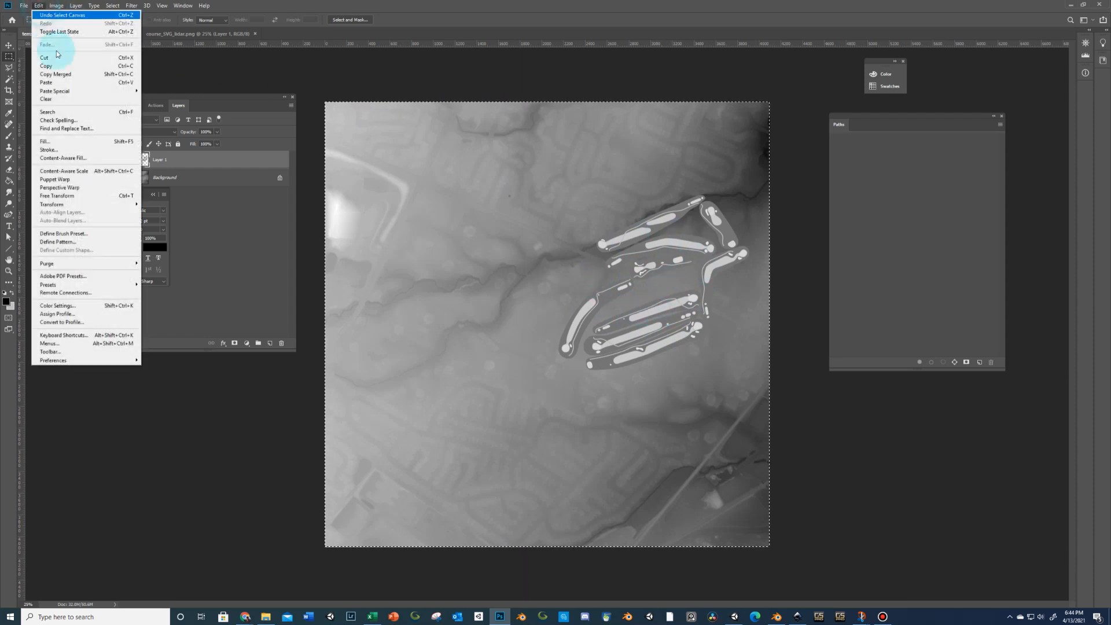
mouse_move(88, 206)
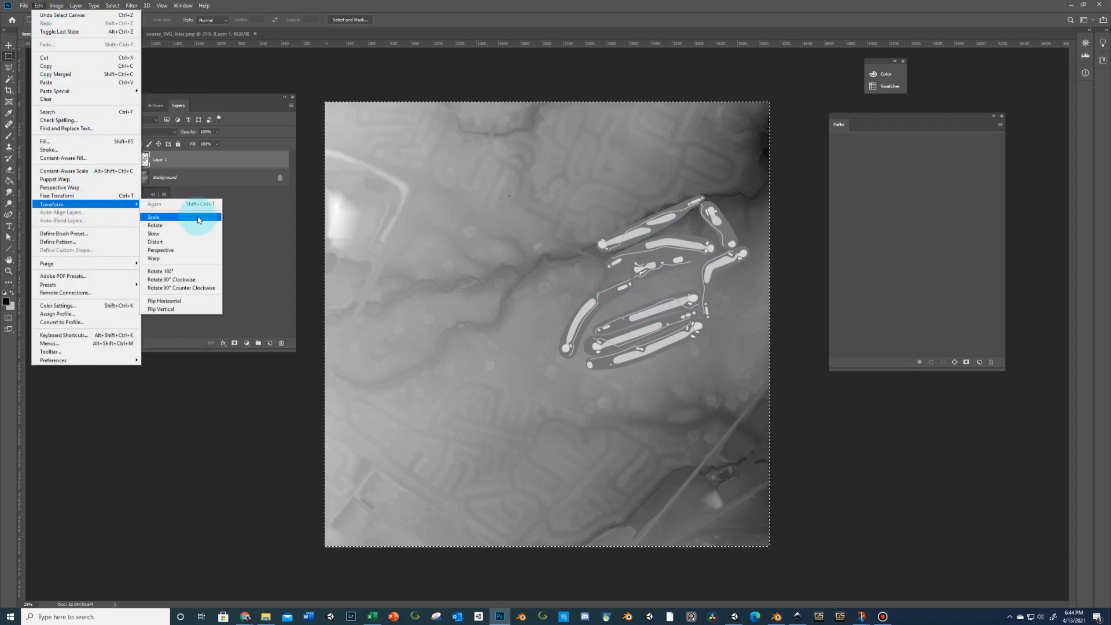
click(193, 311)
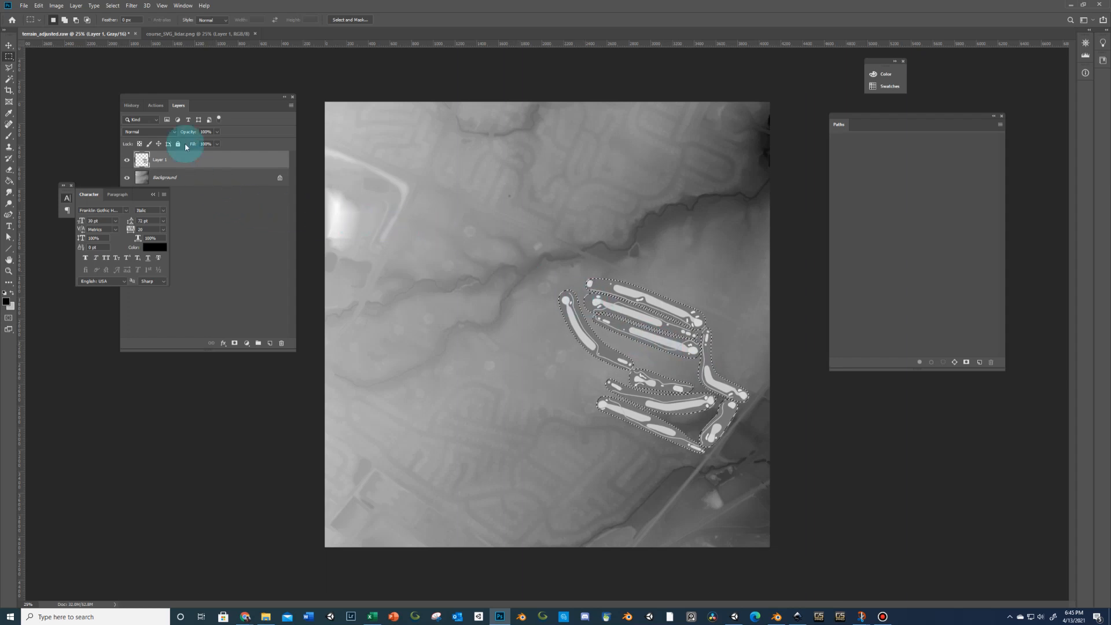
Add a new empty layer above the flipped course layer, keeping the hole outlines selected
drag(204, 97, 216, 80)
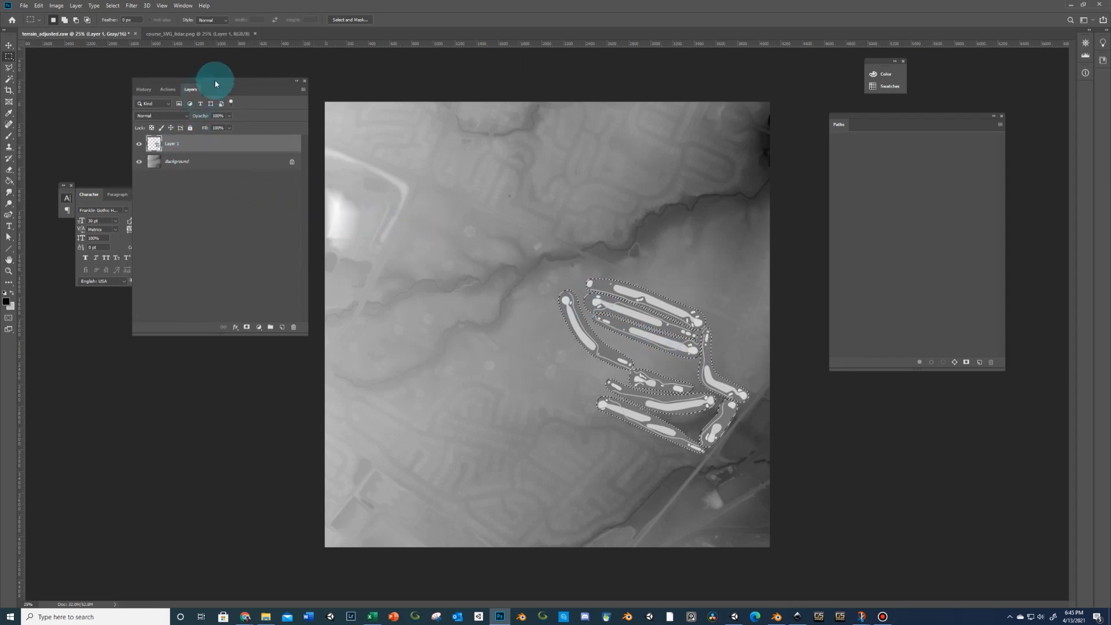
click(139, 145)
click(174, 145)
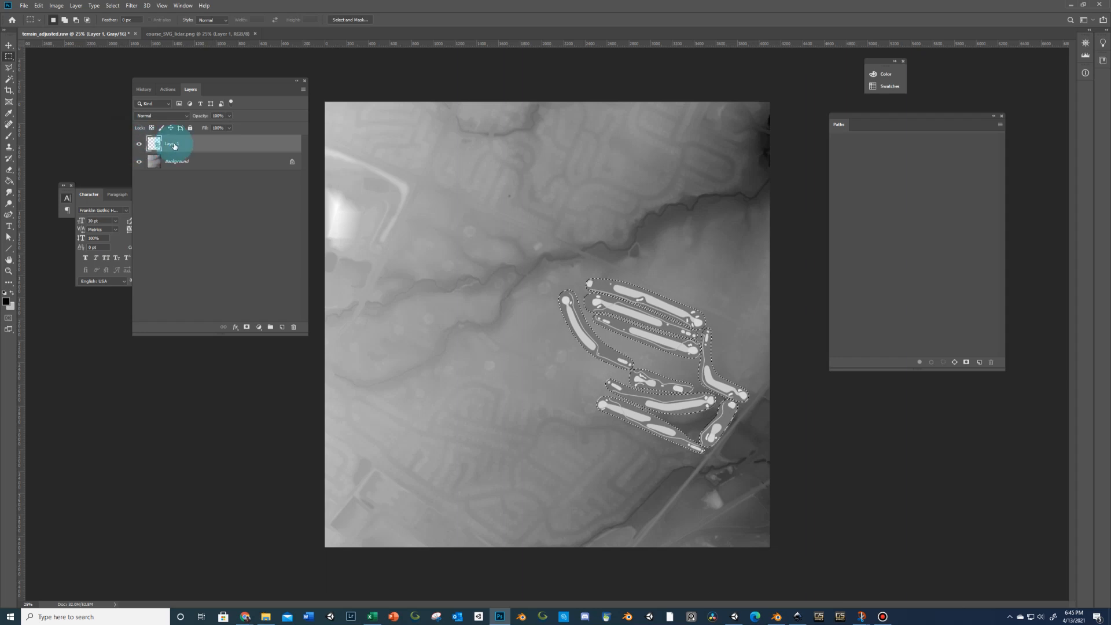
click(282, 328)
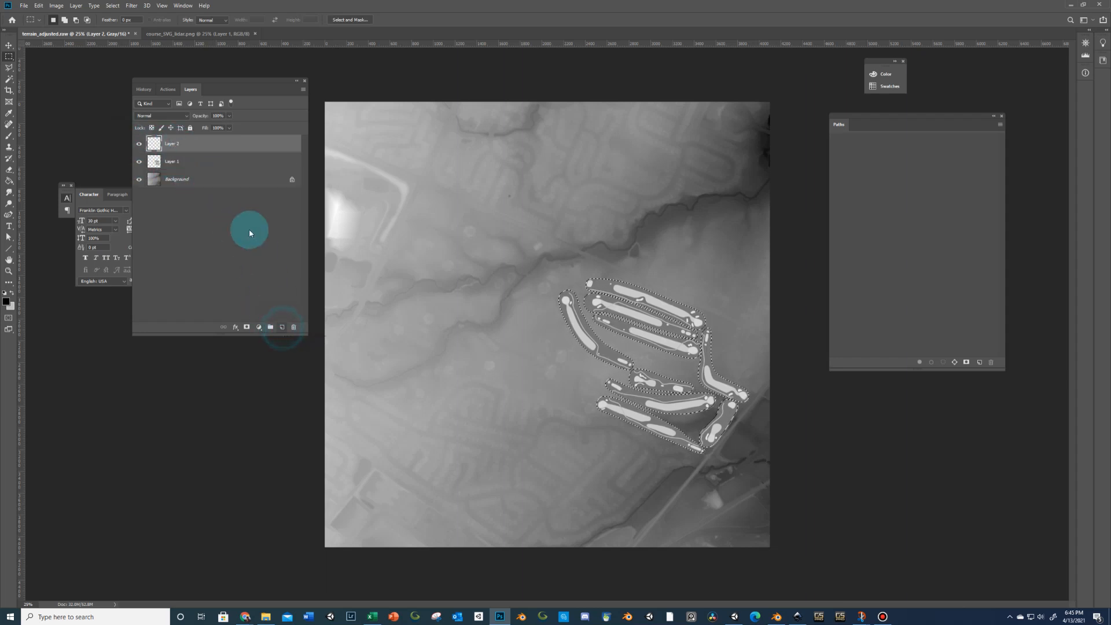
Contract the hole selection by 5 pixels and feather it by 2 pixels
click(112, 6)
mouse_move(150, 129)
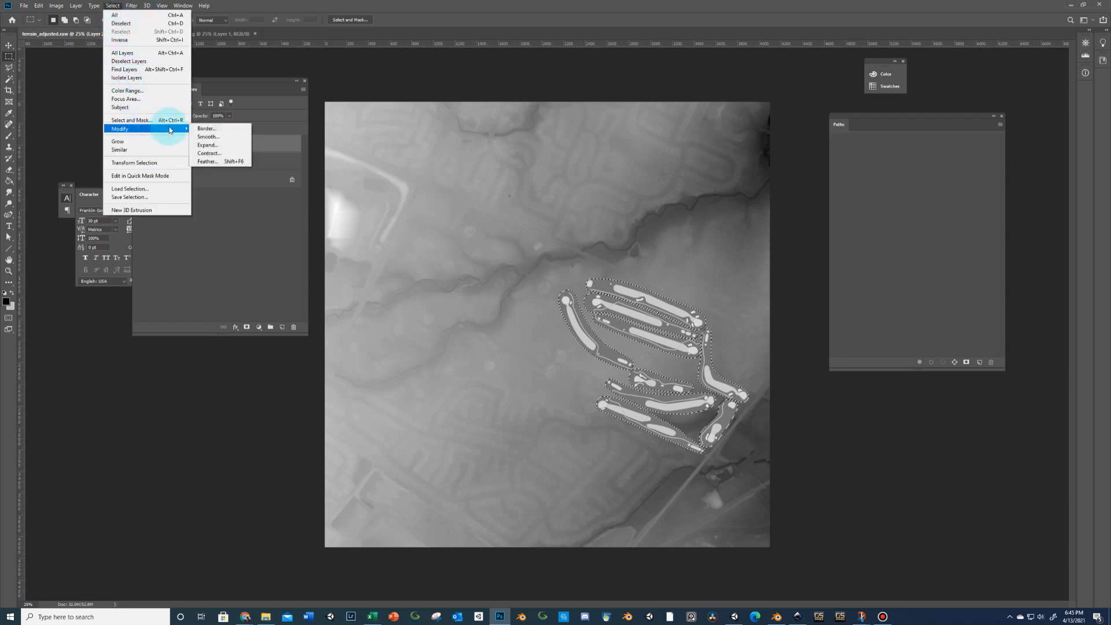
click(208, 153)
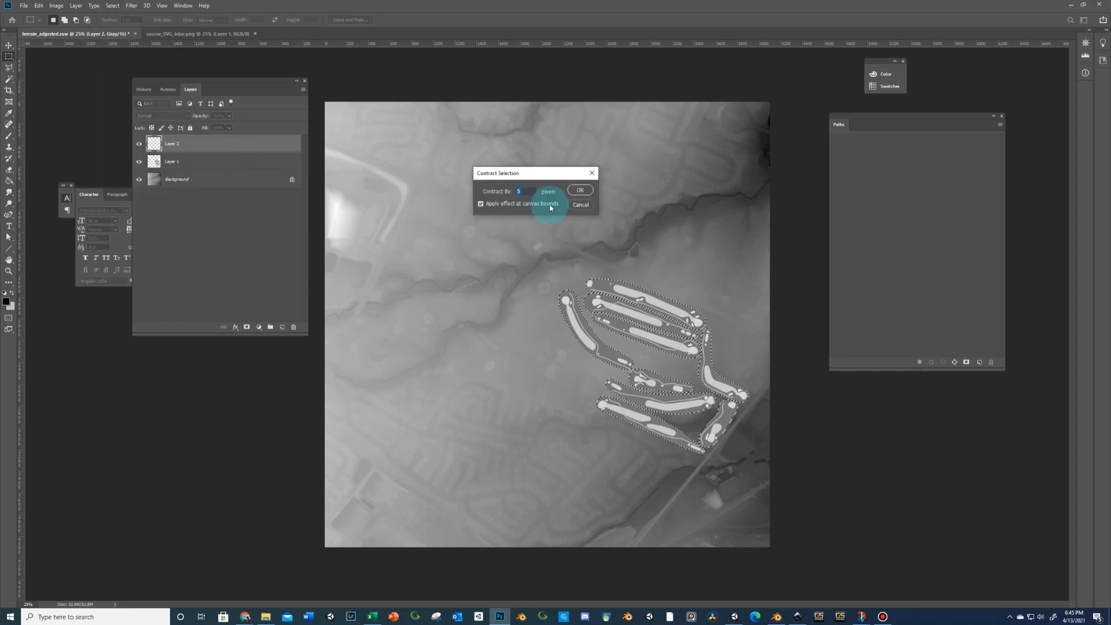
key(Return)
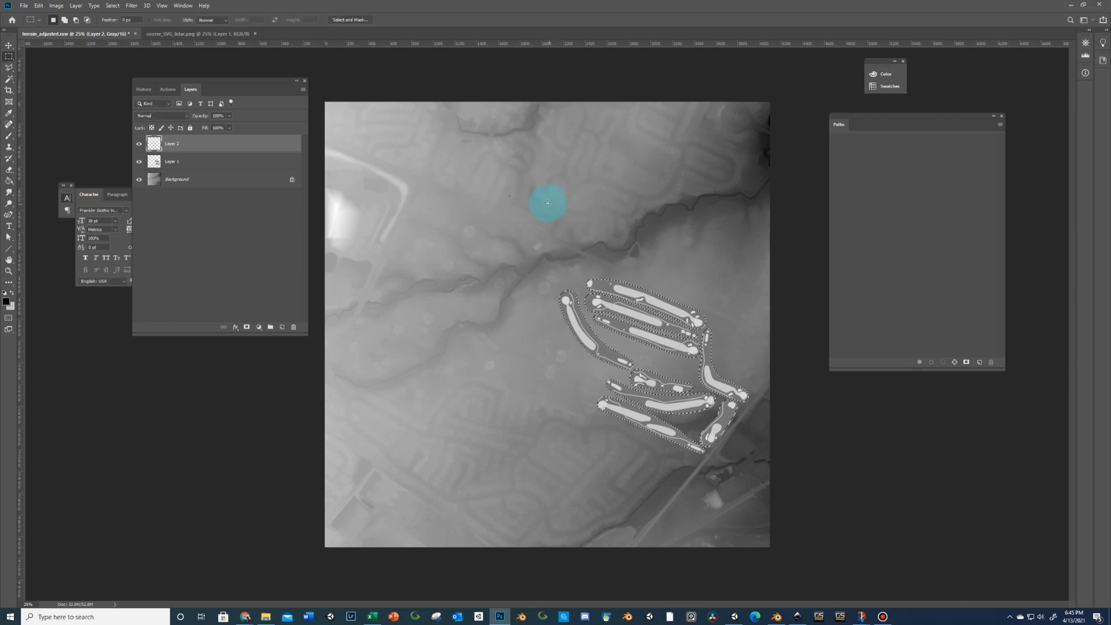
click(112, 5)
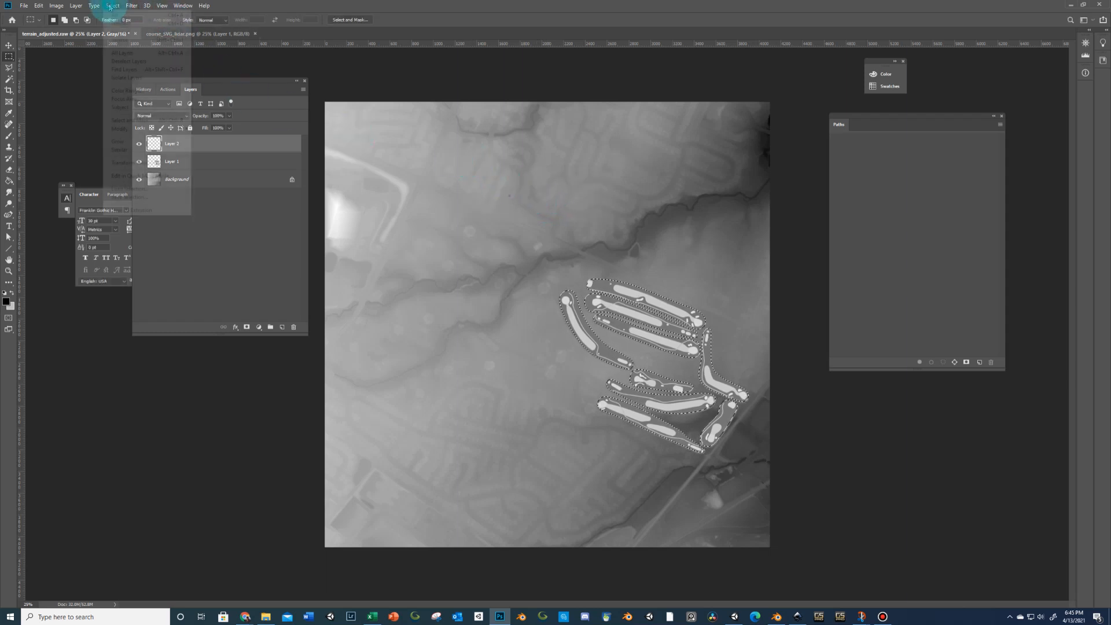
mouse_move(152, 128)
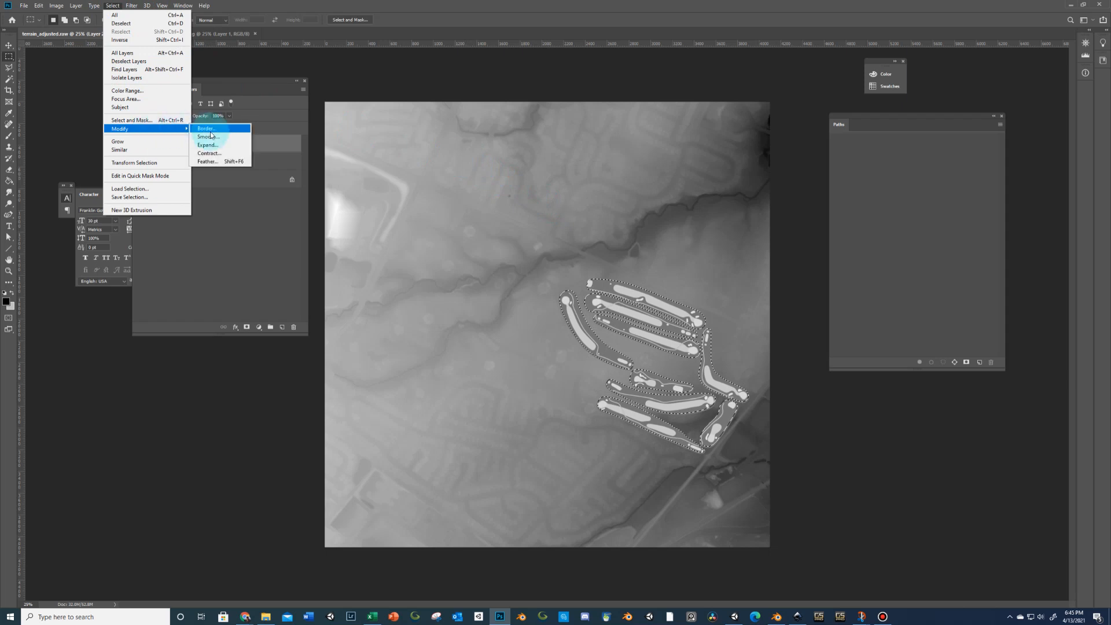
click(218, 162)
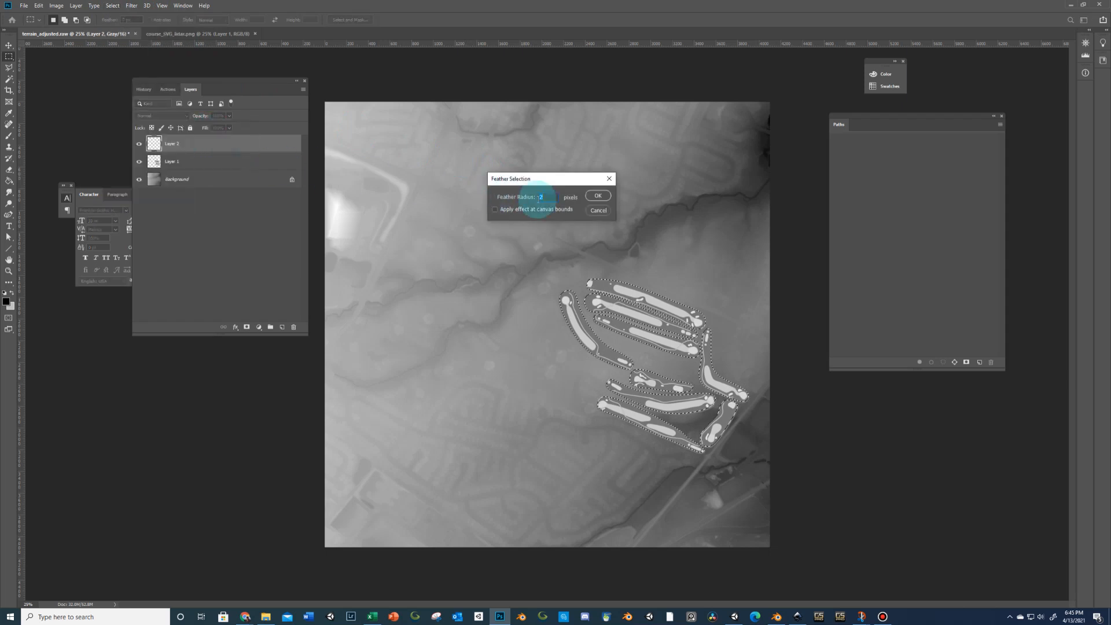
click(599, 198)
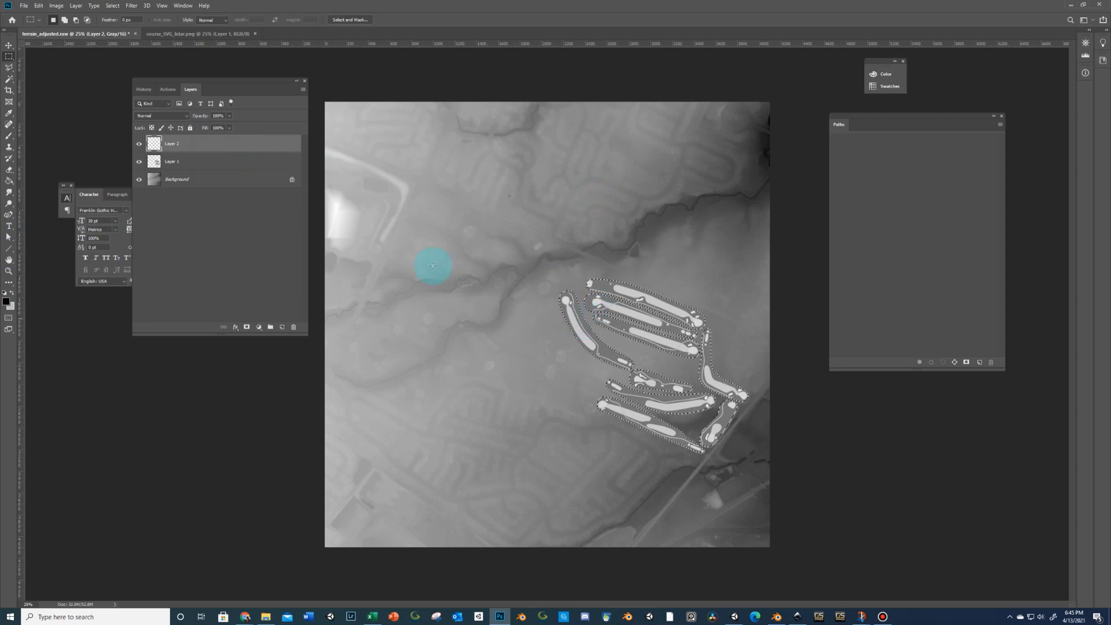
Fill the hole selection with black on the new layer and set that layer's opacity to 5%
click(9, 180)
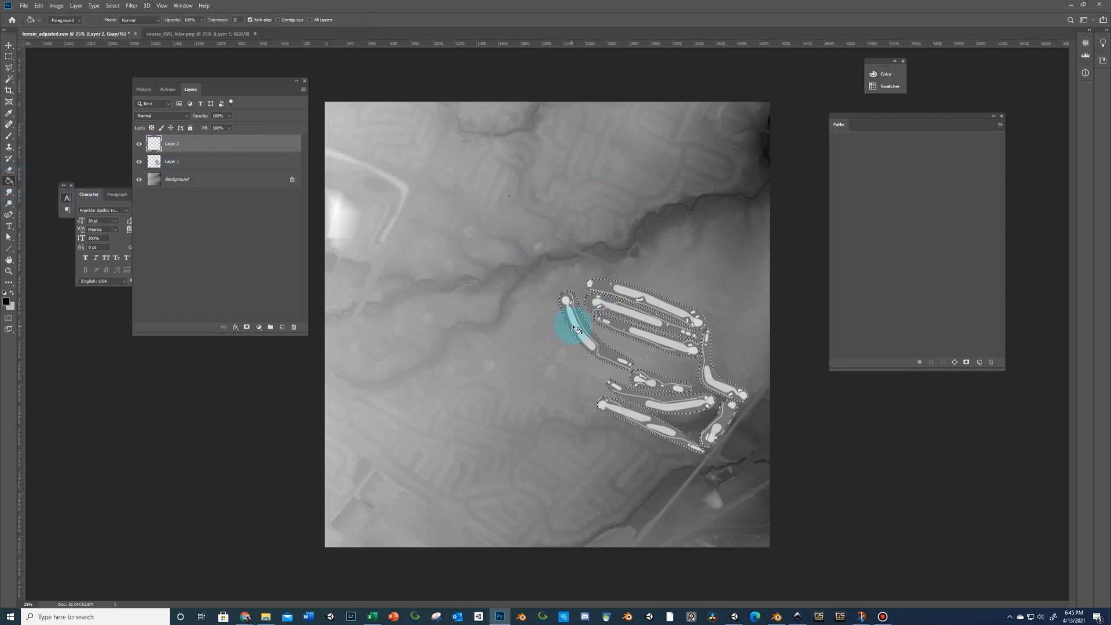
click(7, 301)
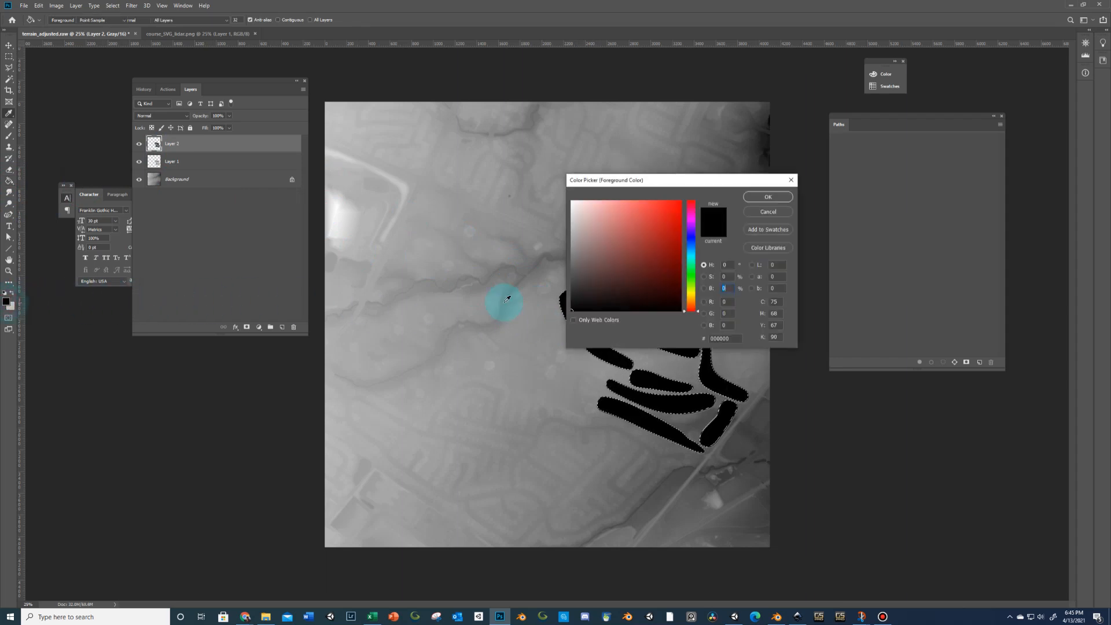
click(758, 197)
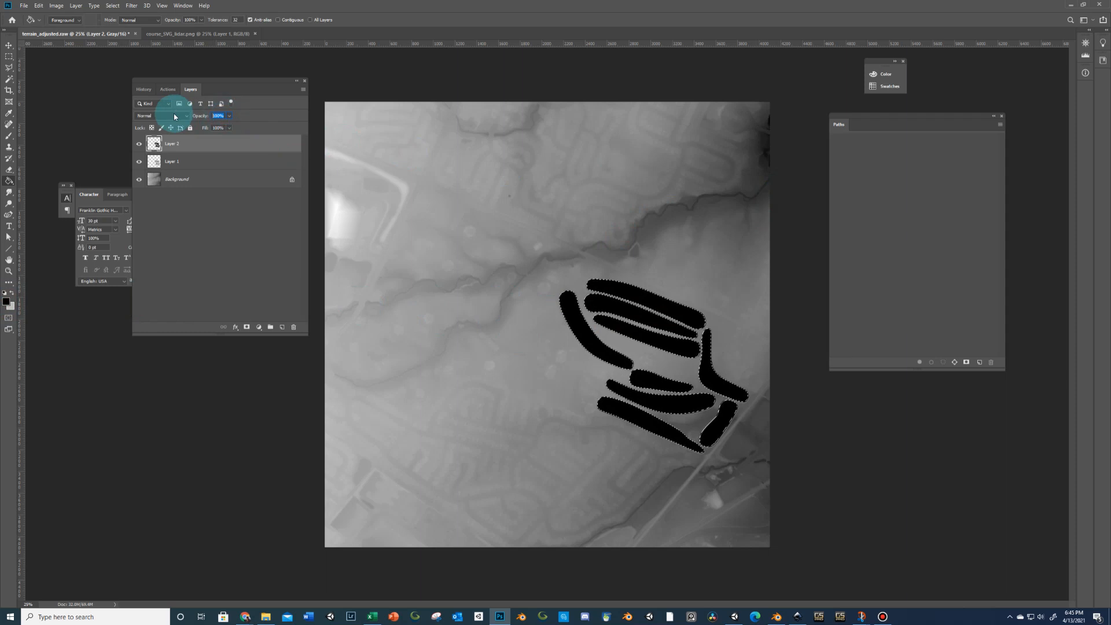
text(5)
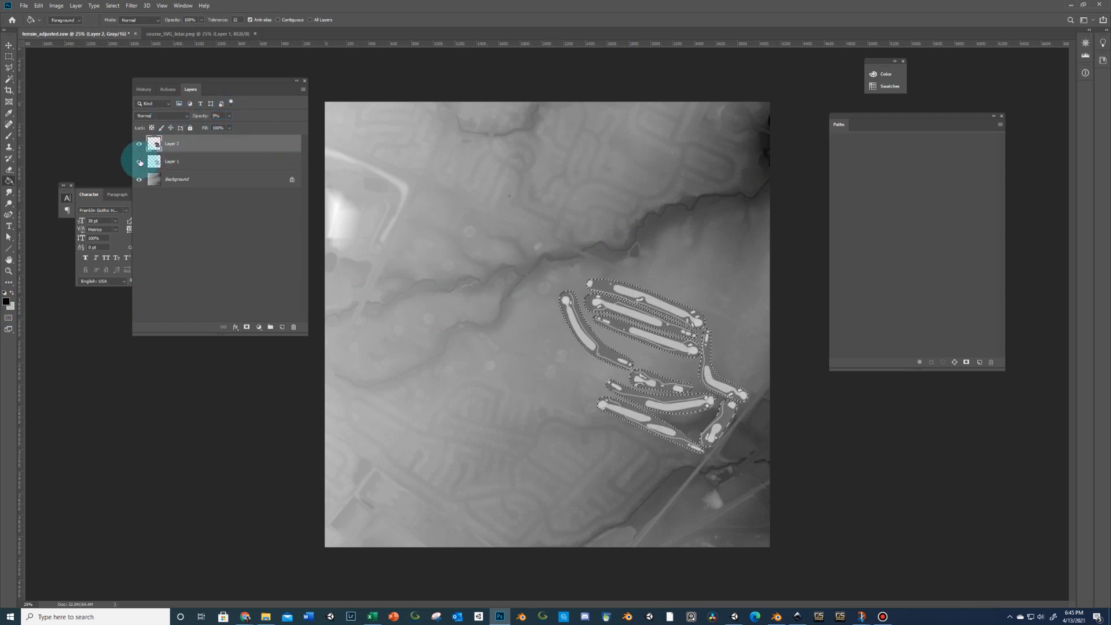
Hide the pasted course layer, Layer 1, and clear the hole selection
click(139, 162)
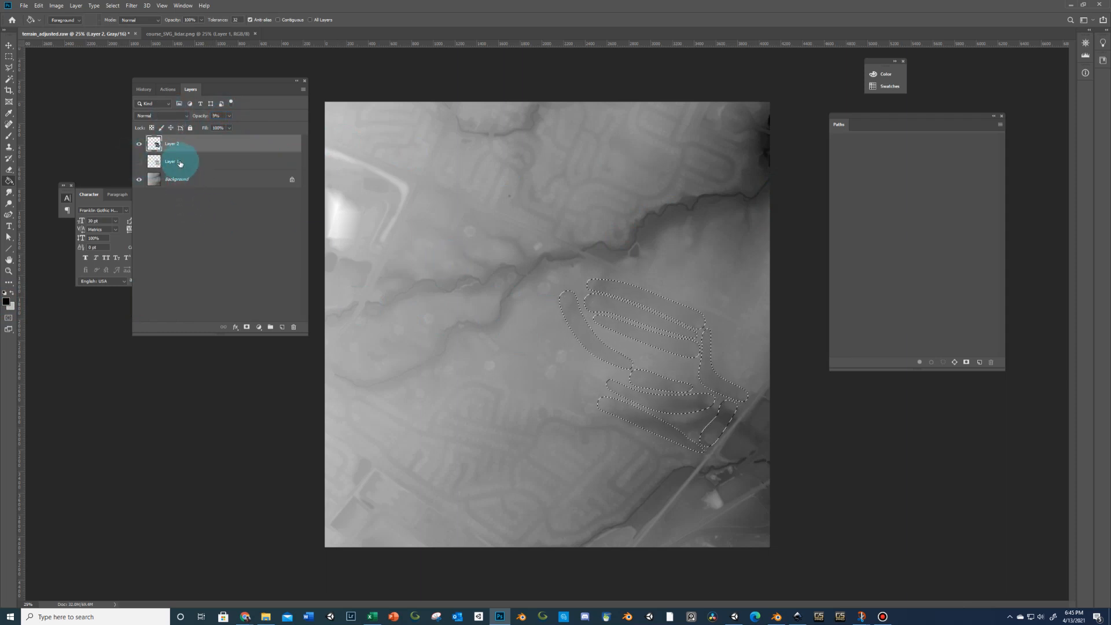
click(148, 165)
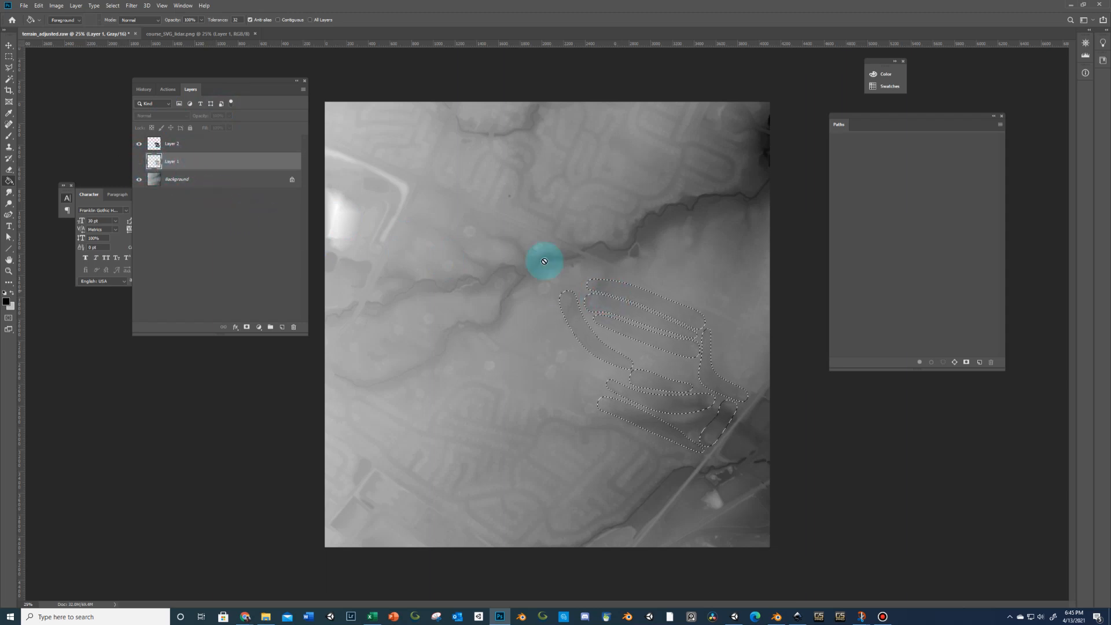
click(9, 56)
click(257, 371)
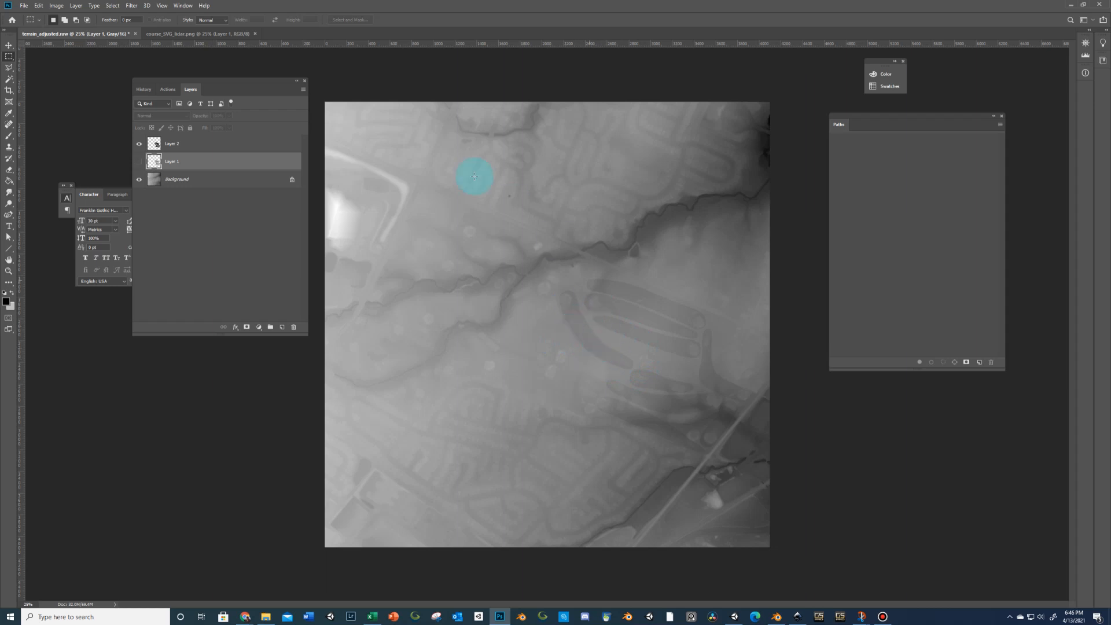
Save the heightmap as terrain_lowered.raw in the Terrain Backup folder, in Photoshop Raw format with Macintosh byte order
click(22, 6)
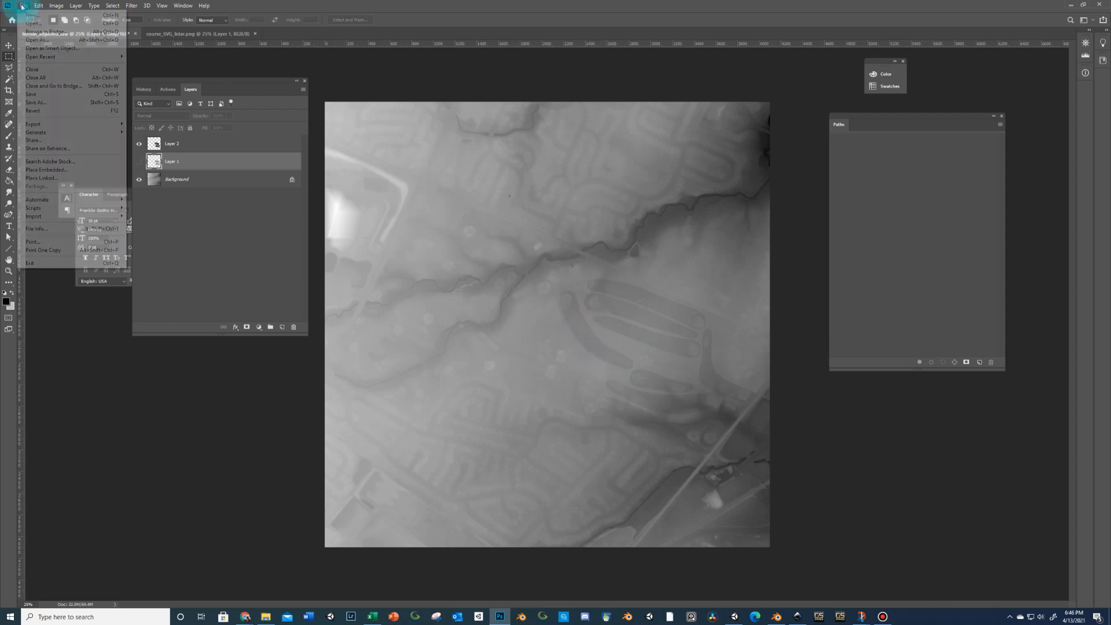
click(47, 104)
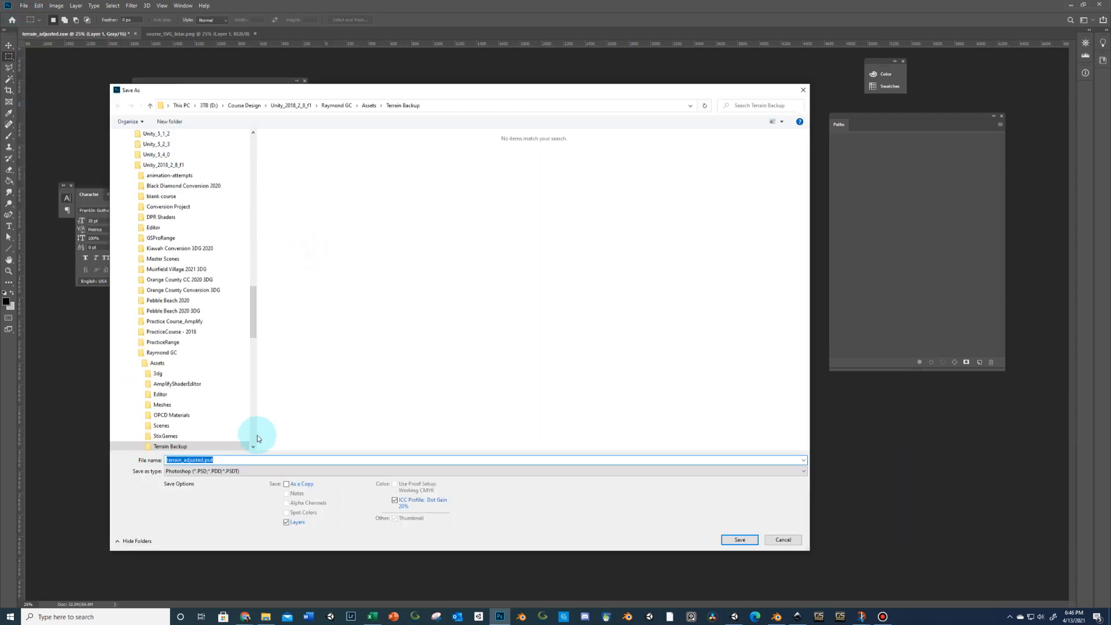
click(249, 470)
click(237, 538)
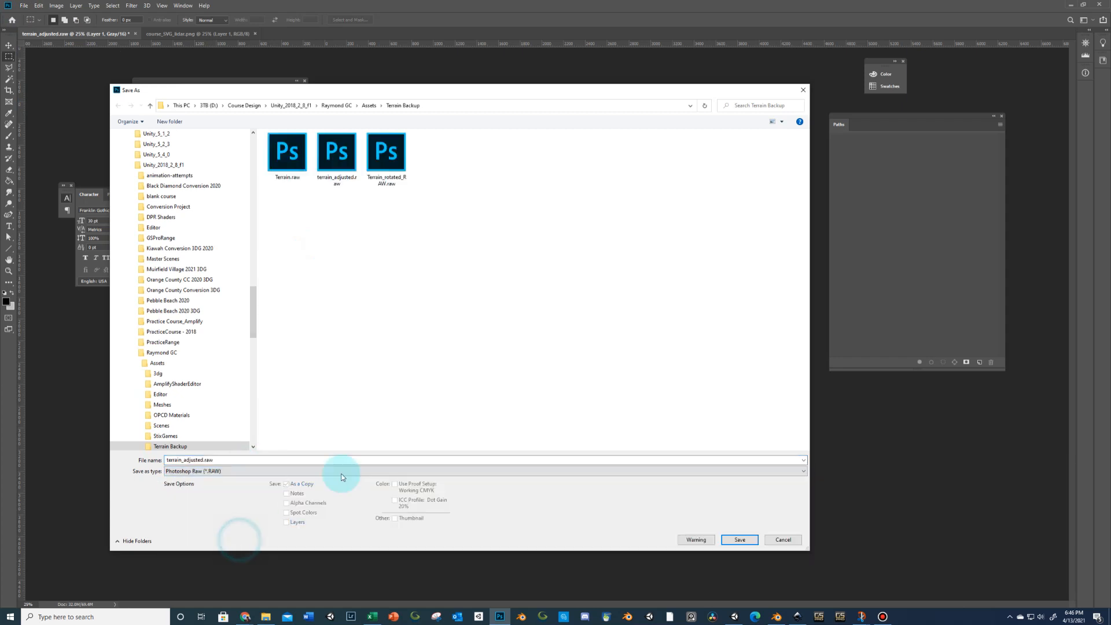
click(339, 185)
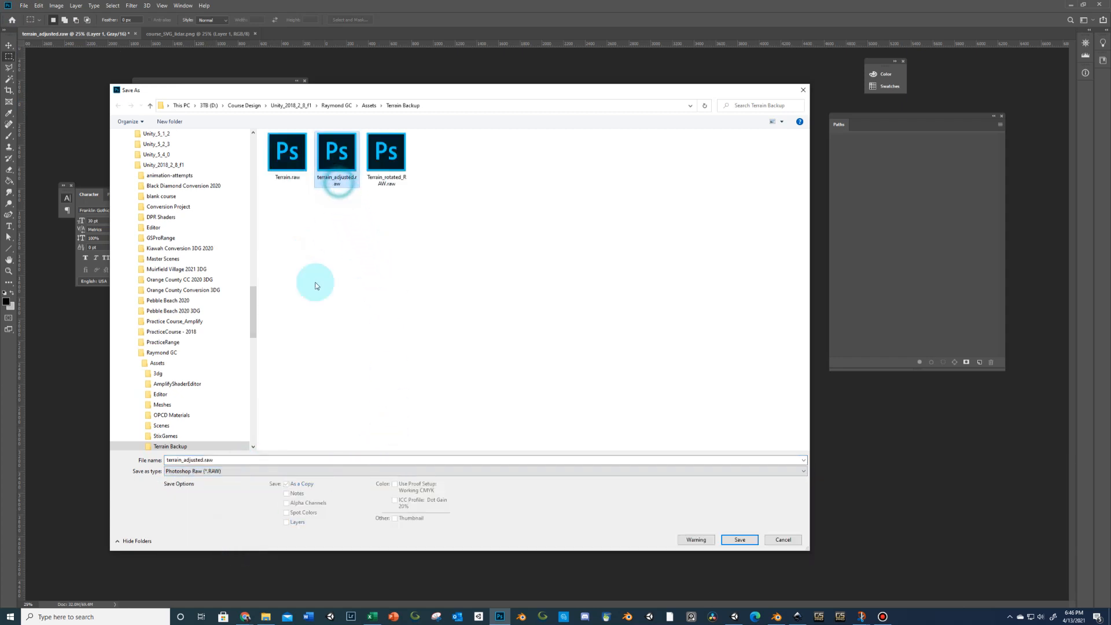
click(185, 461)
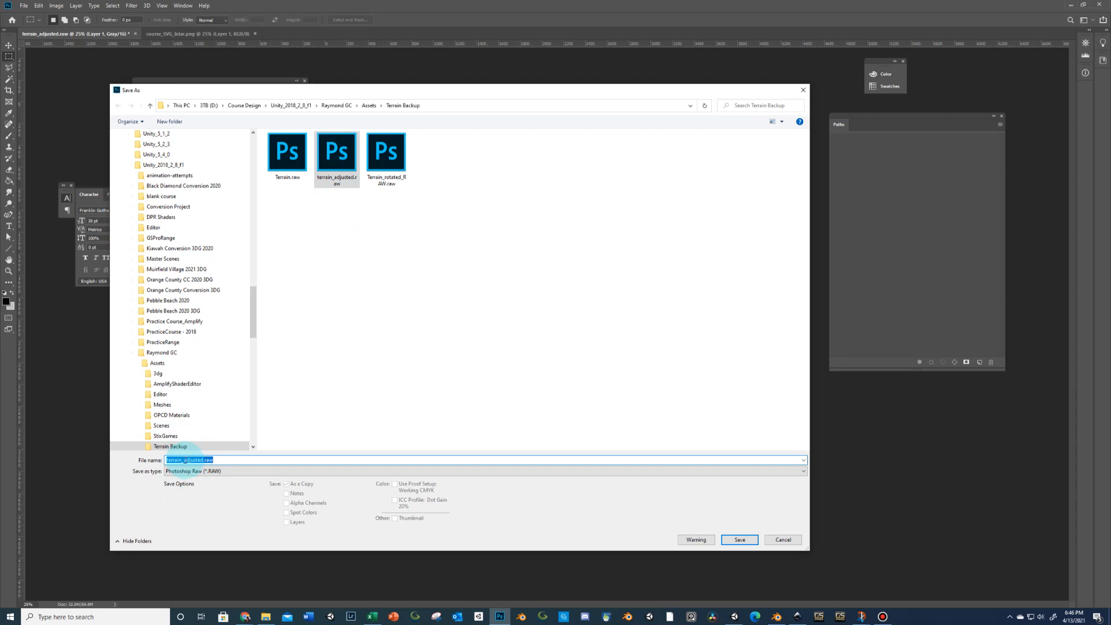
double_click(192, 460)
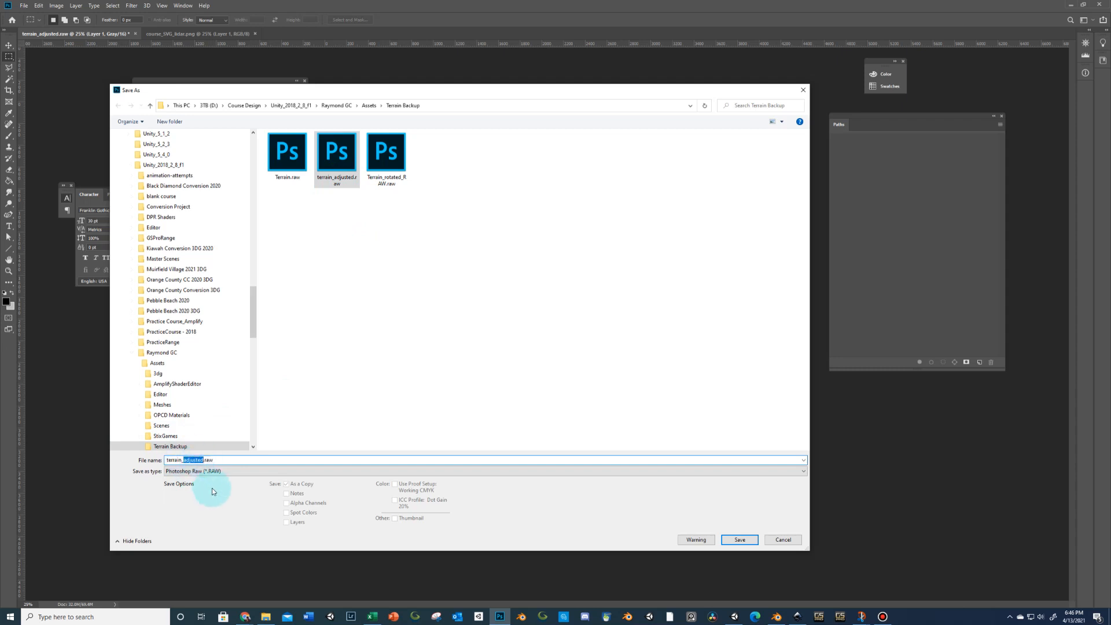
text(lowere)
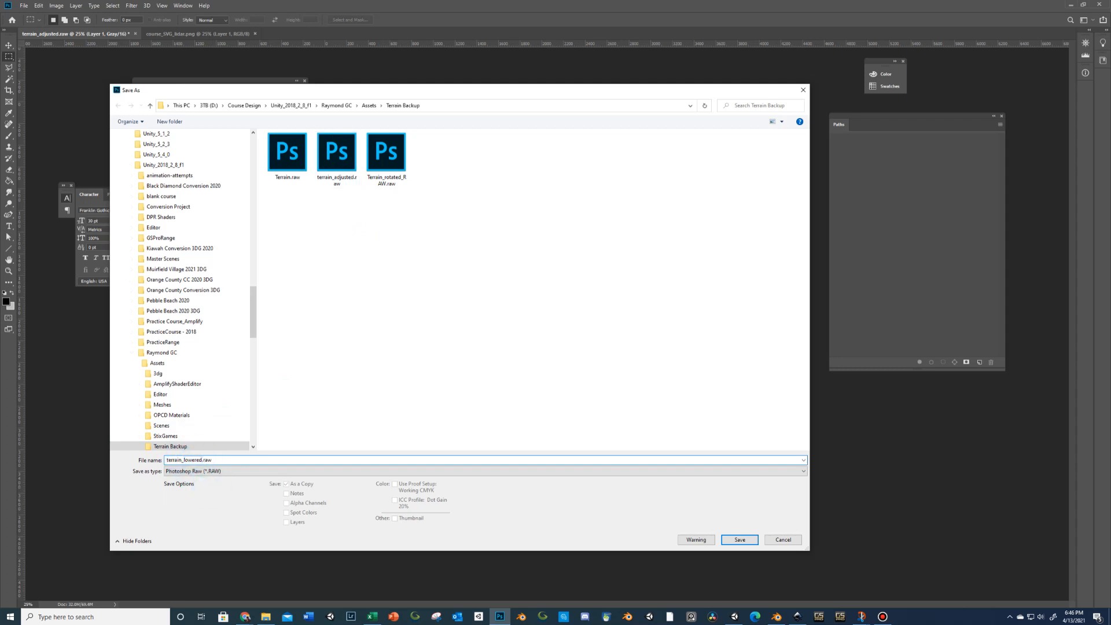
key(Return)
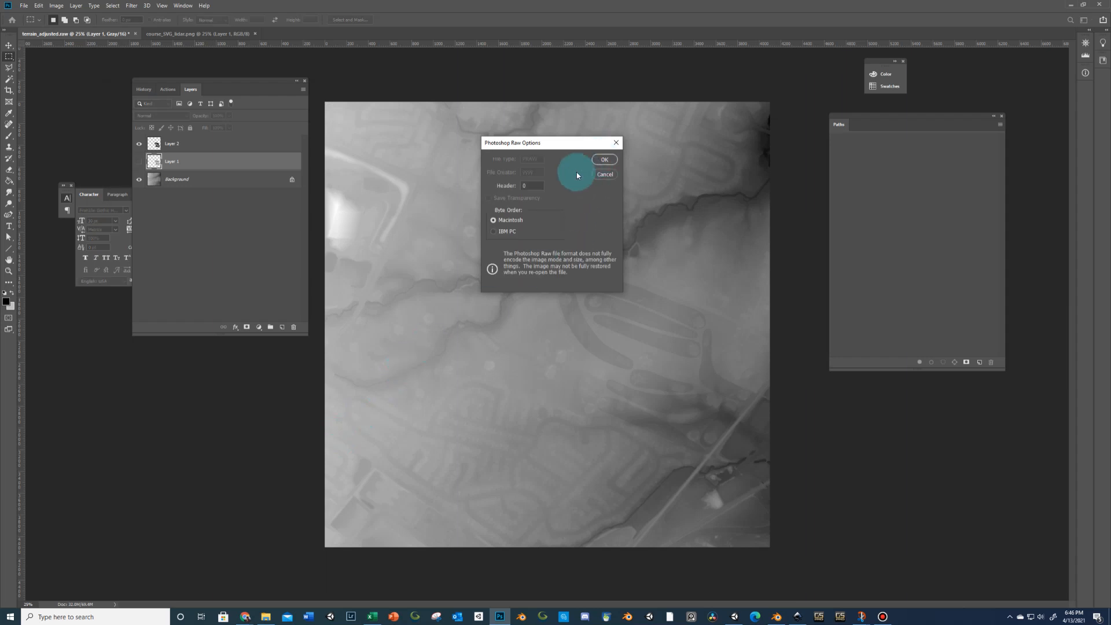
click(609, 173)
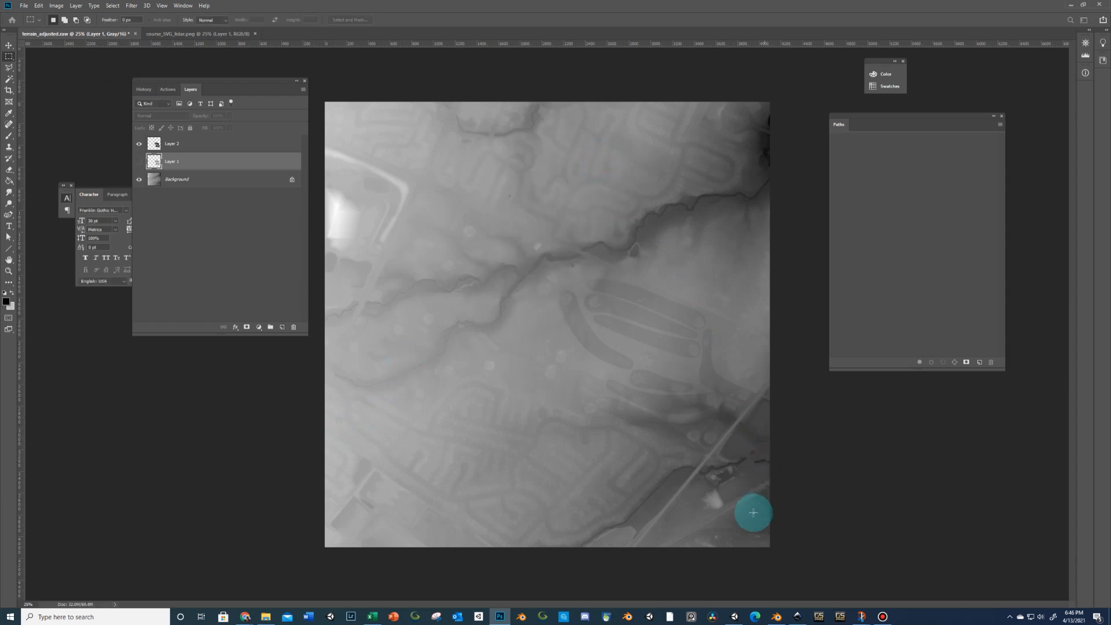
Switch to Unity and import terrain_lowered.raw as the terrain's heightmap, with the byte order set to Mac
click(734, 616)
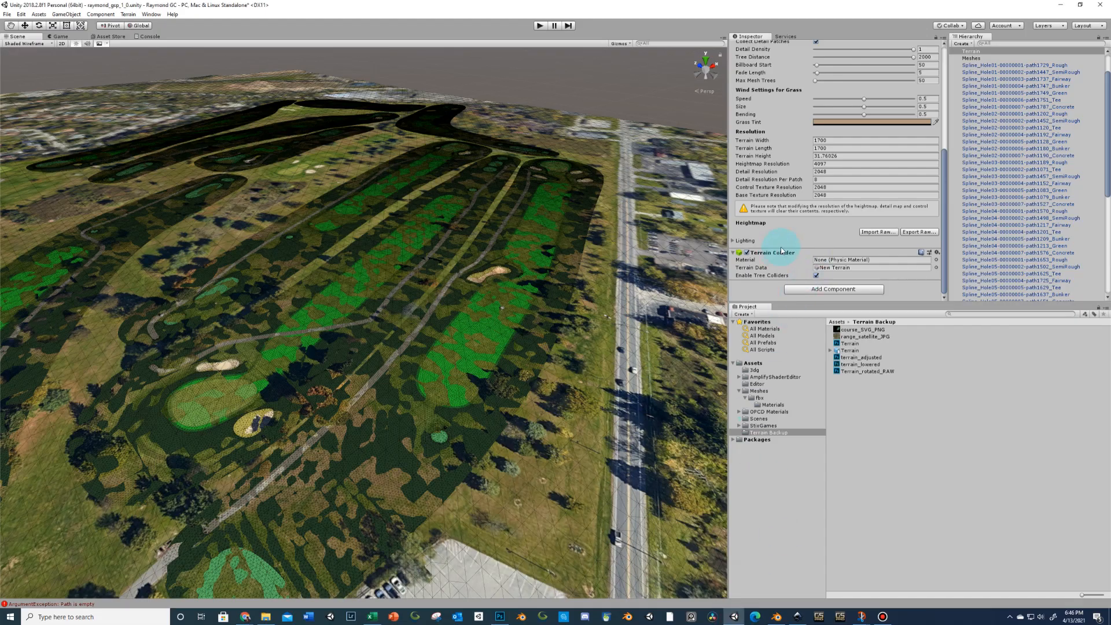
click(877, 232)
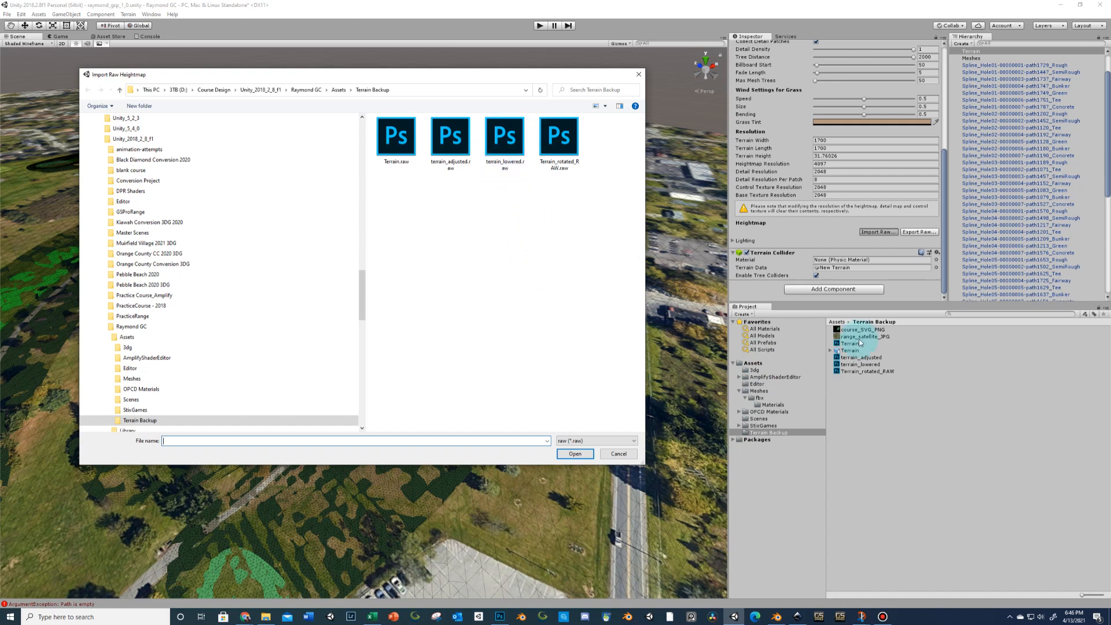
click(509, 167)
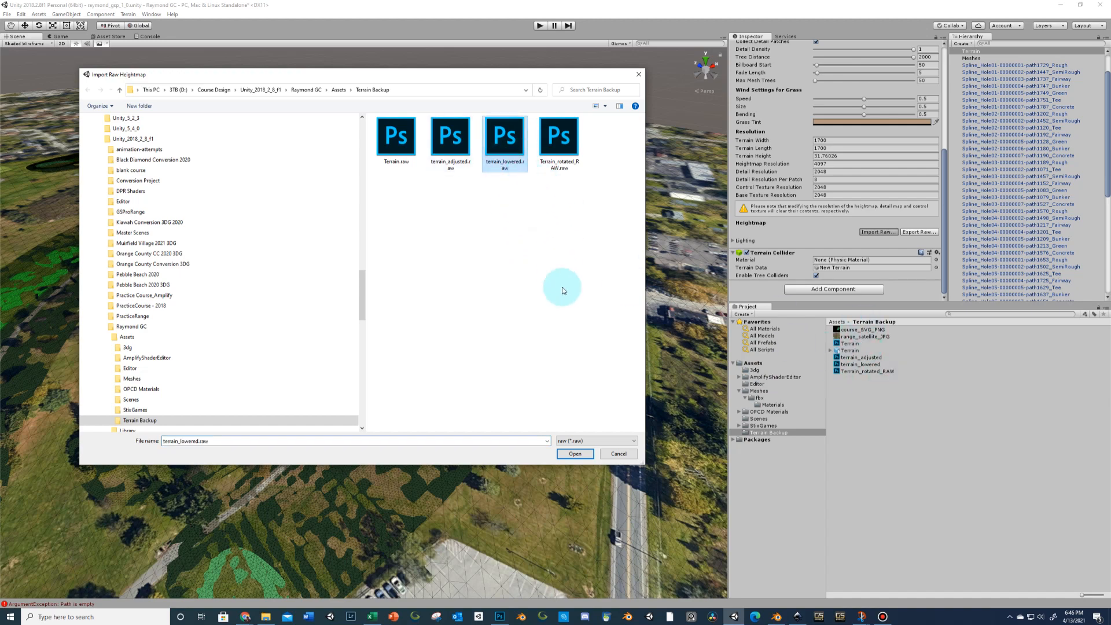
click(574, 453)
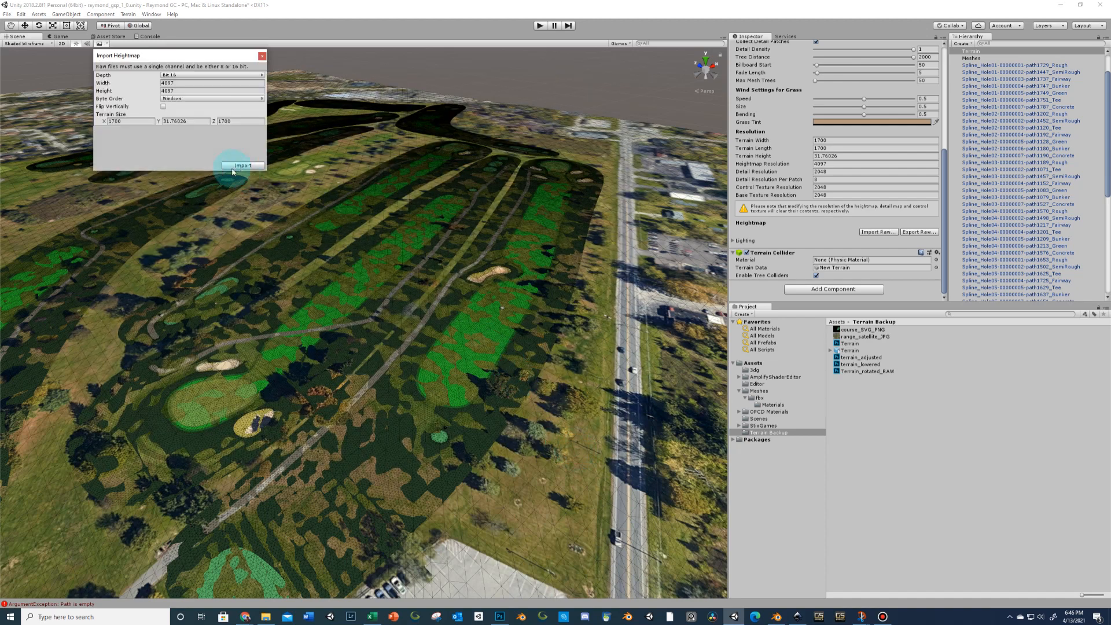
click(171, 99)
click(178, 106)
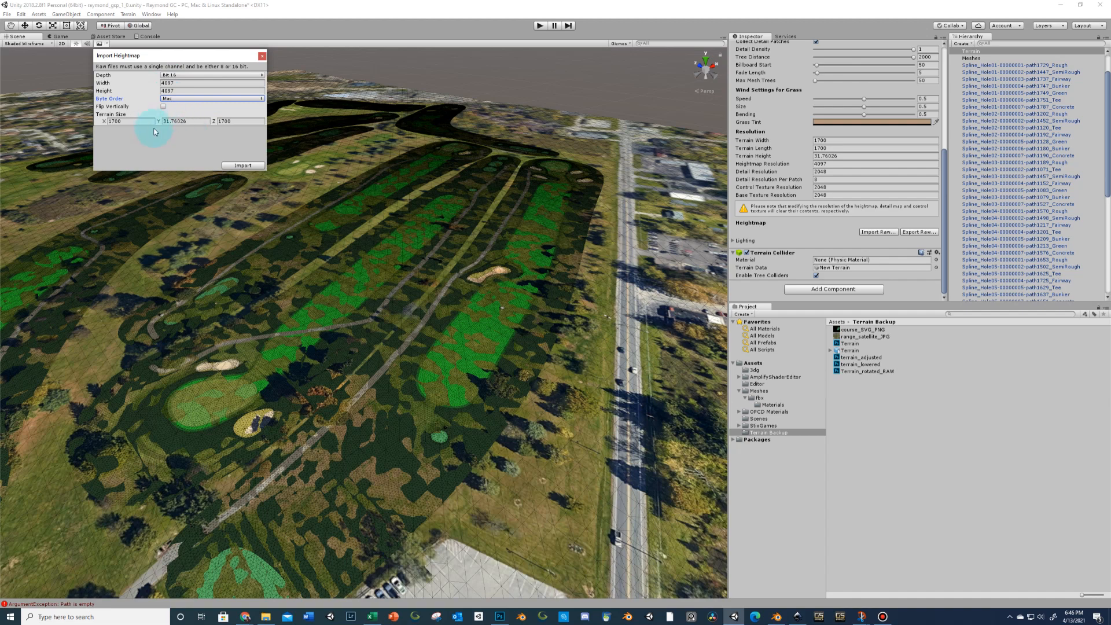
click(234, 165)
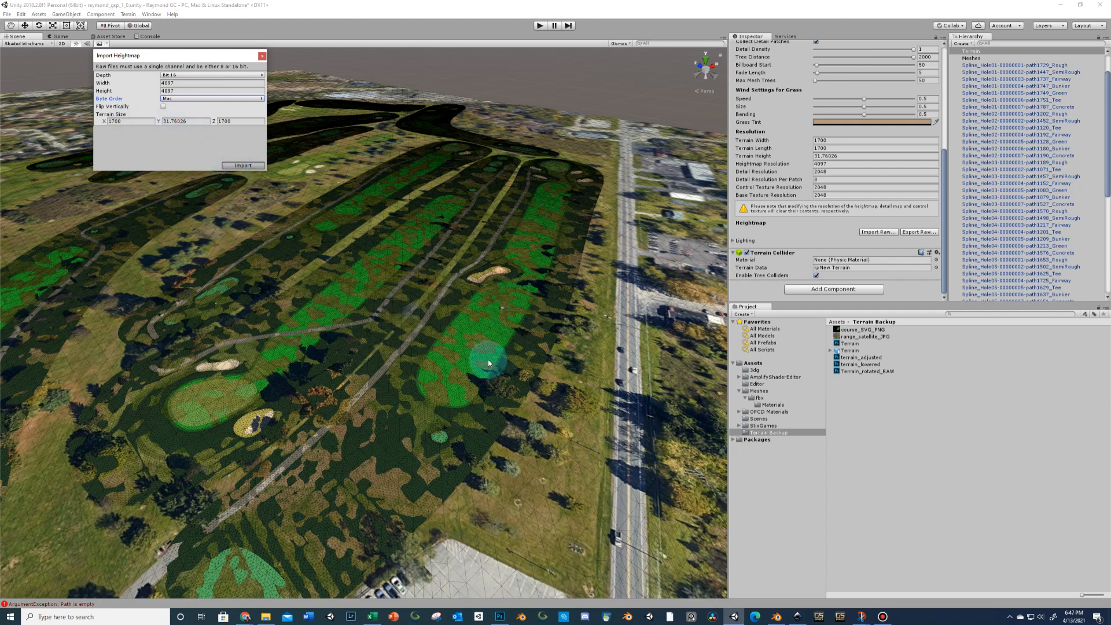
Place a Sphere from the Assets folder at the edge of the rough beside the parking lot and frame it
right_drag(482, 357, 521, 341)
middle_drag(508, 297, 519, 258)
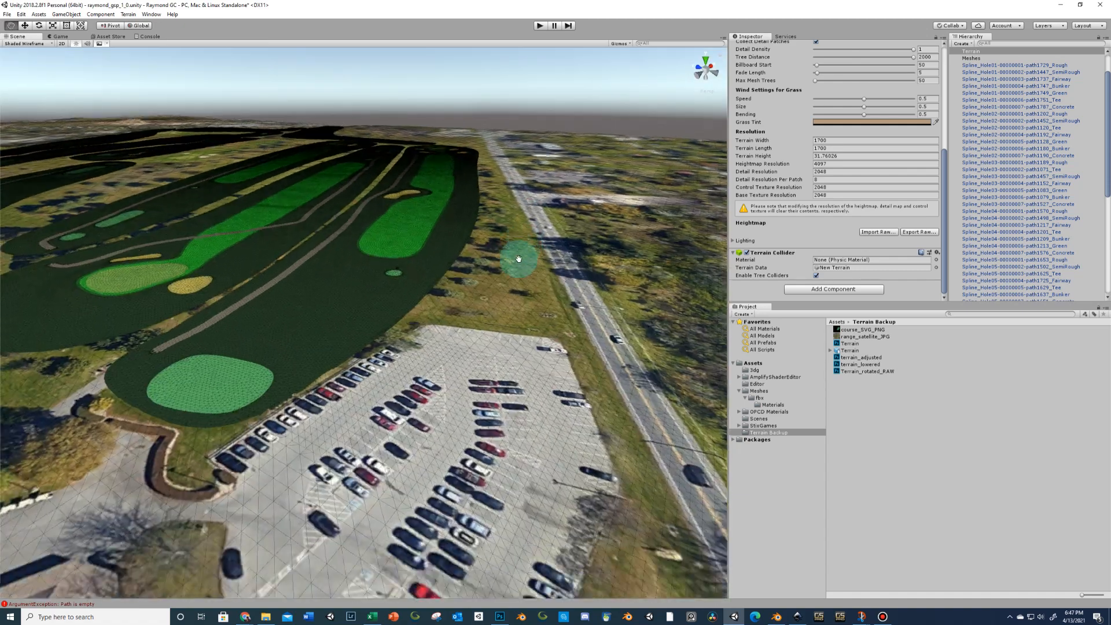
scroll(519, 258, up, 3)
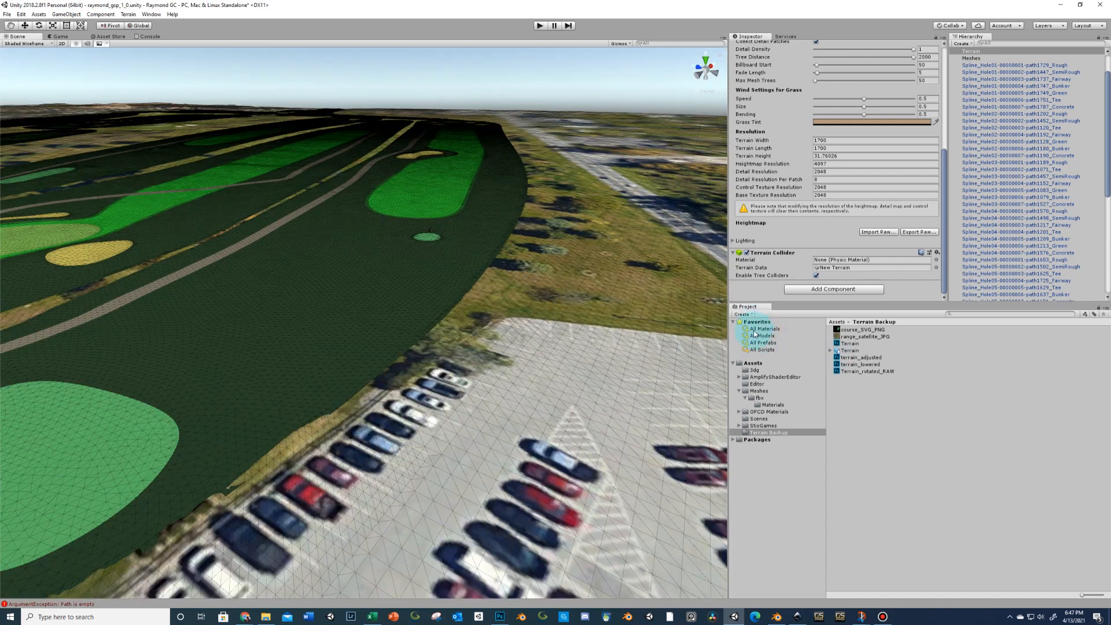
click(752, 364)
drag(858, 401, 397, 360)
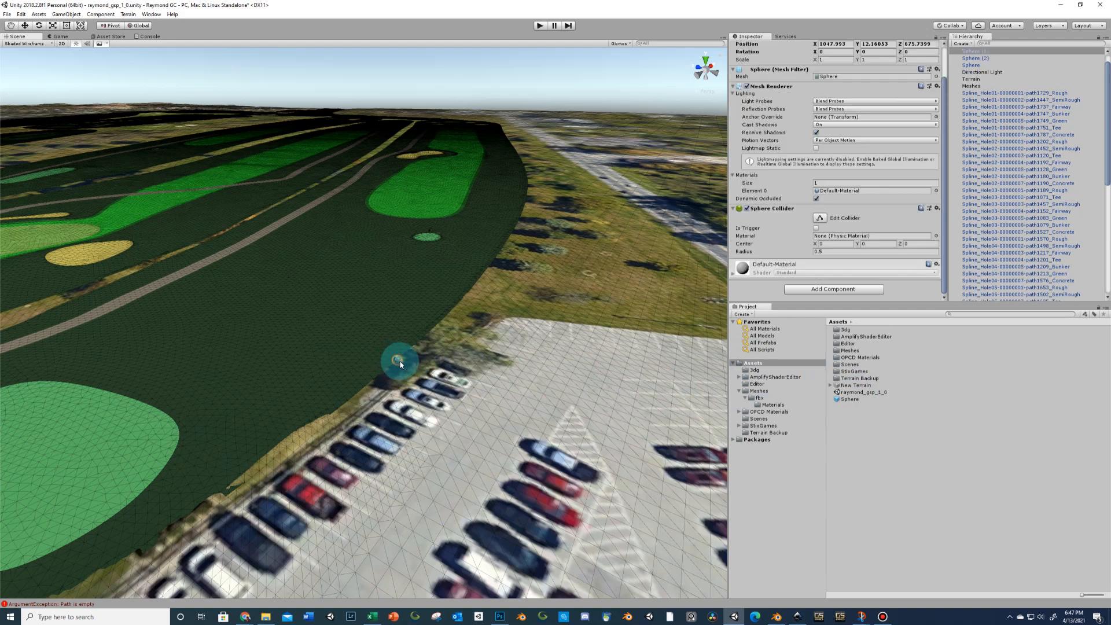
key(f)
right_drag(452, 358, 558, 397)
Filter the hierarchy for "rough" and select the Rough meshes of holes 01 to 09, leaving out the SemiRough meshes
click(558, 397)
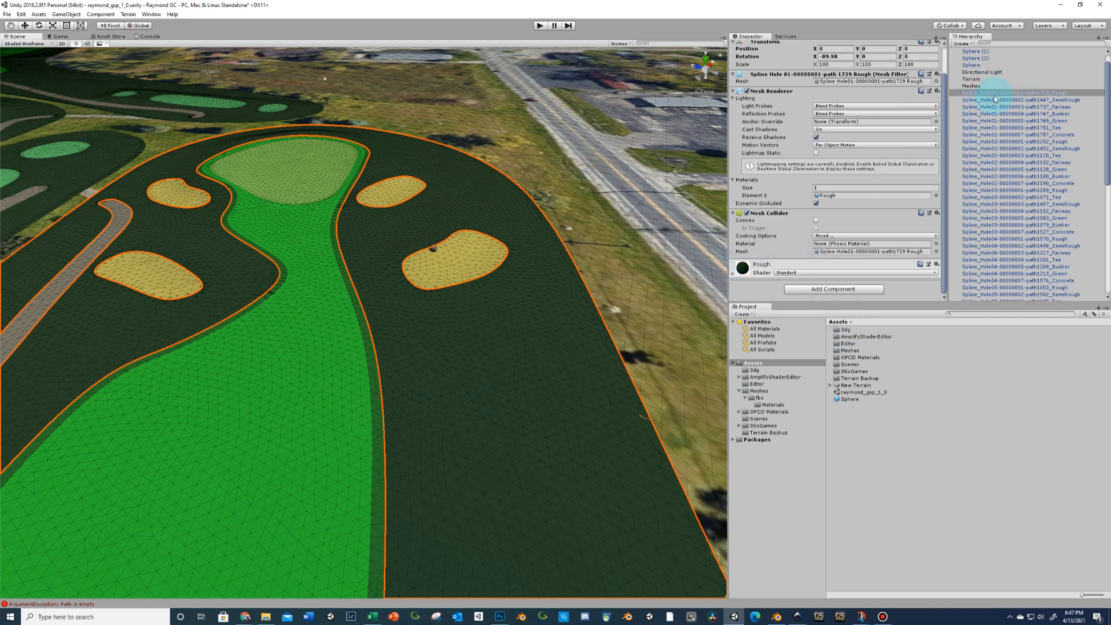
click(1014, 43)
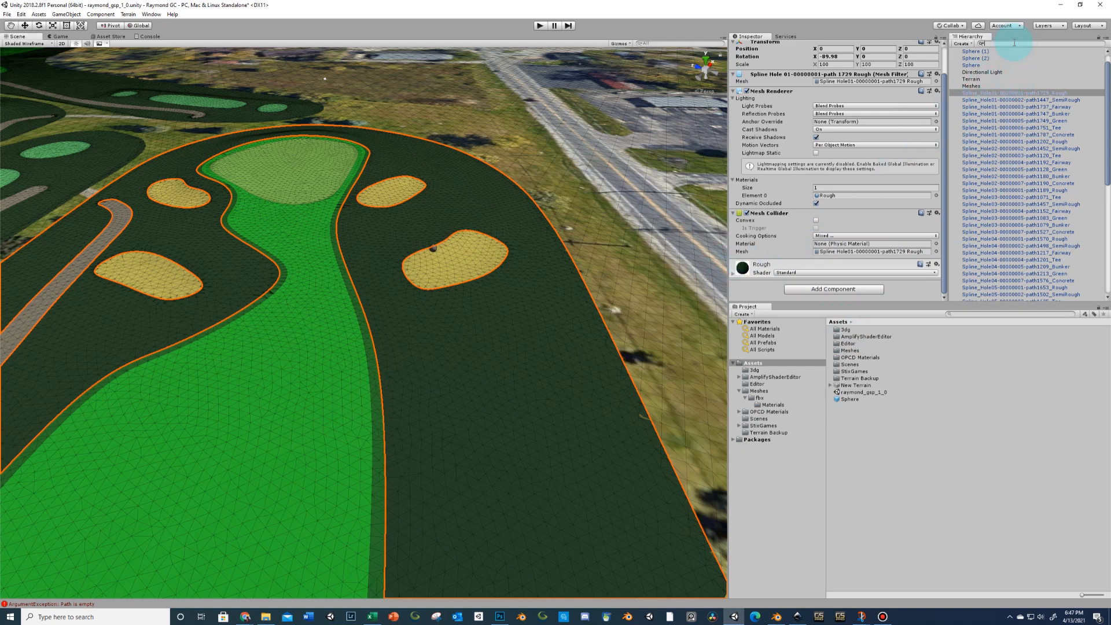
text(rough)
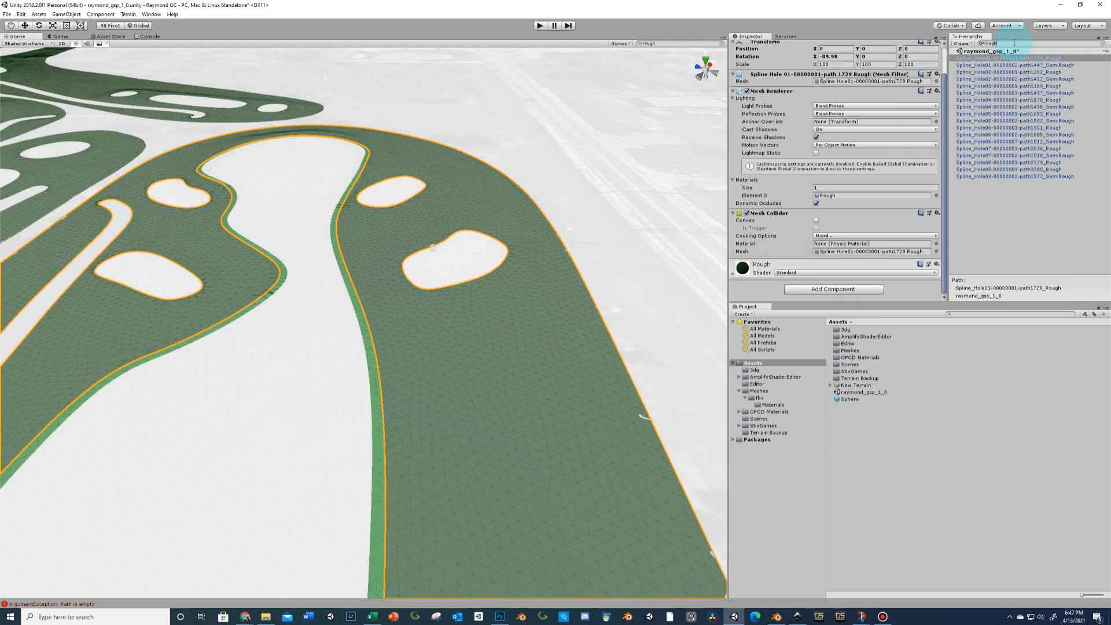
ctrl+click(1058, 72)
ctrl+click(1058, 85)
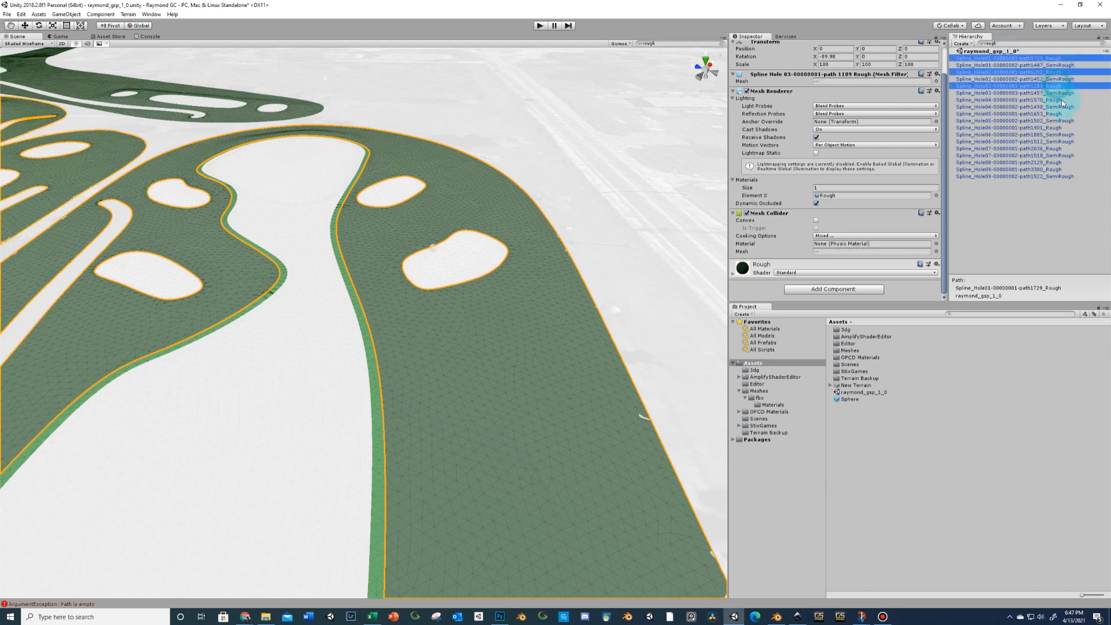
ctrl+click(1058, 99)
ctrl+click(1058, 113)
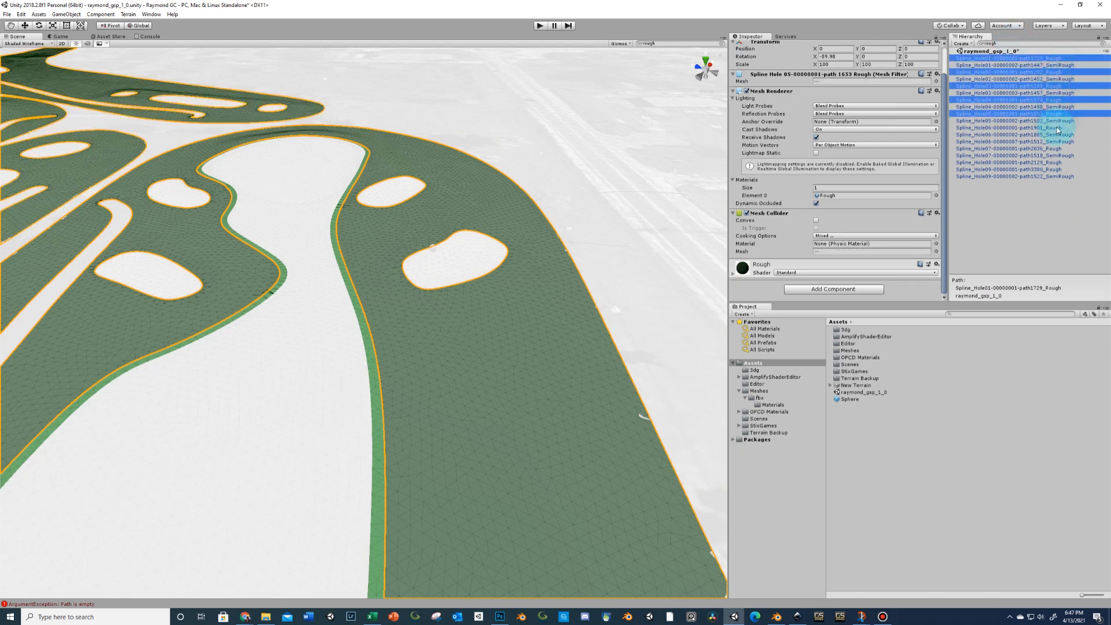
ctrl+click(1058, 127)
ctrl+click(1060, 148)
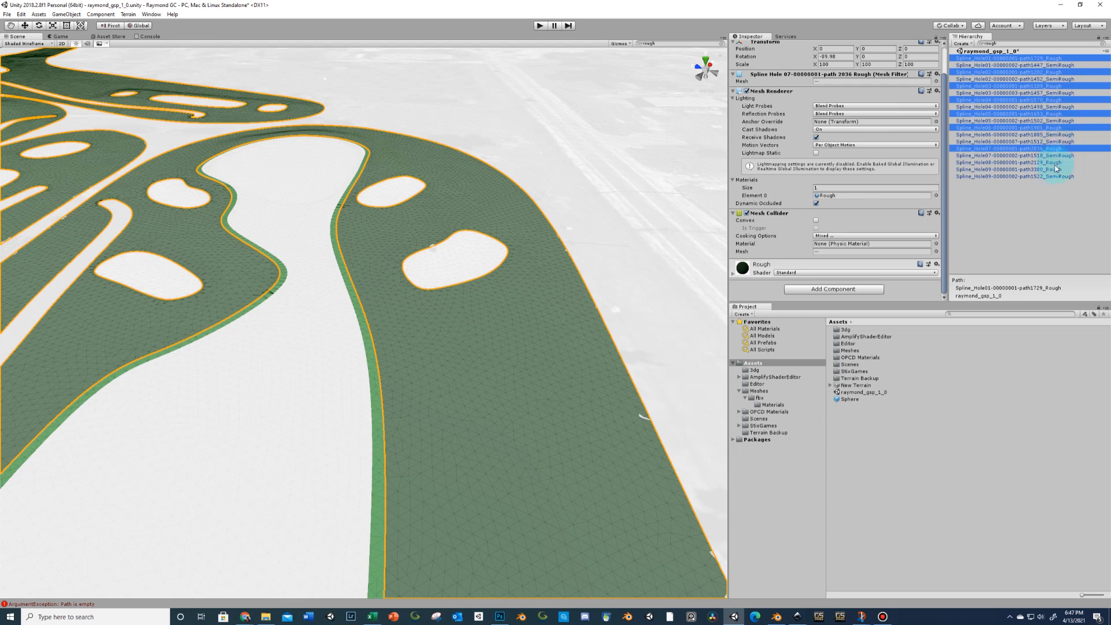
ctrl+click(1059, 162)
ctrl+click(1058, 169)
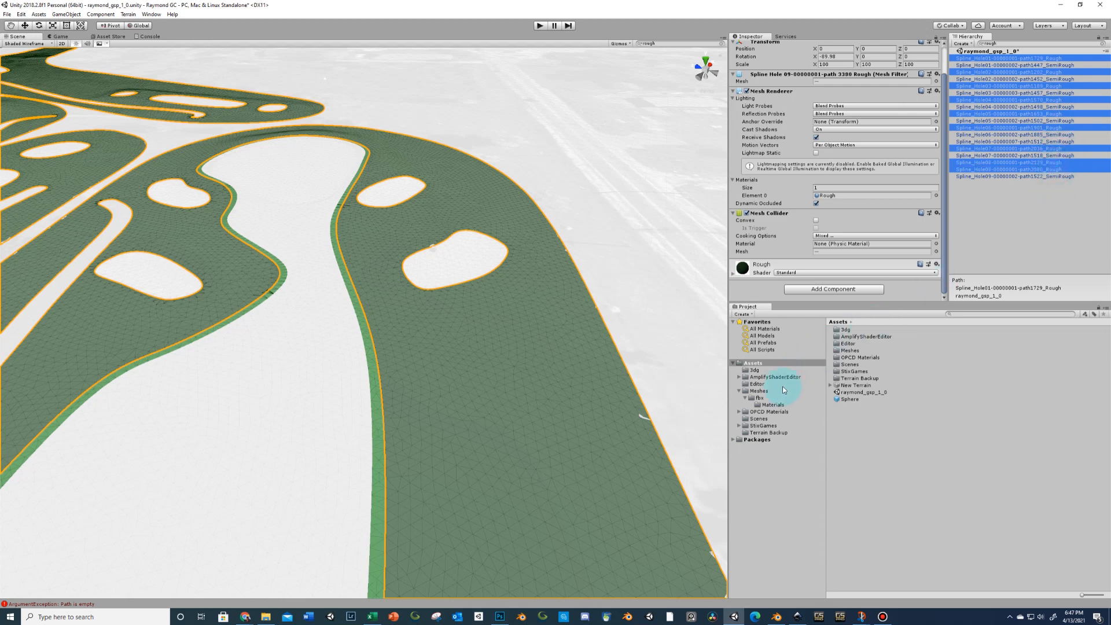
Assign the Satellite - Rough material from OPCD Materials to the selected rough meshes and clear the hierarchy filter
click(778, 268)
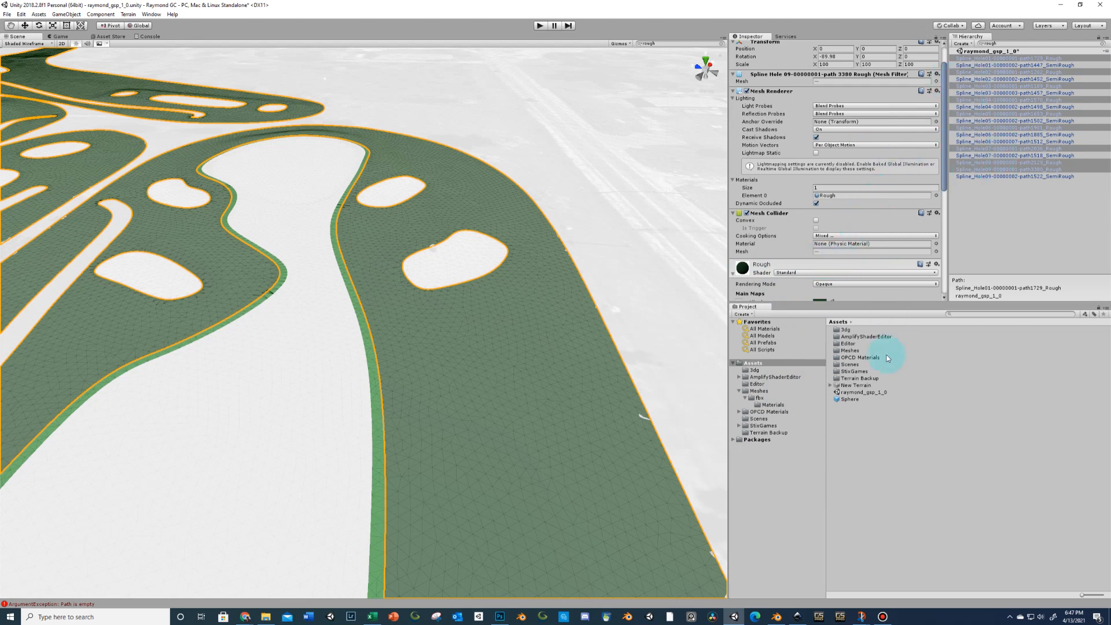
click(738, 411)
click(746, 433)
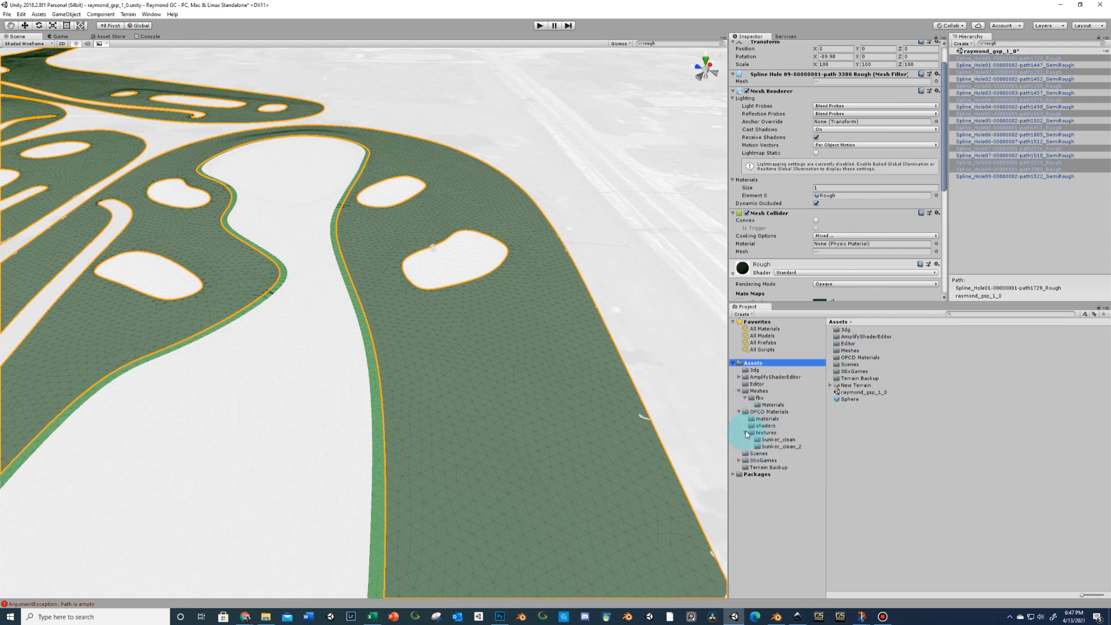
click(766, 419)
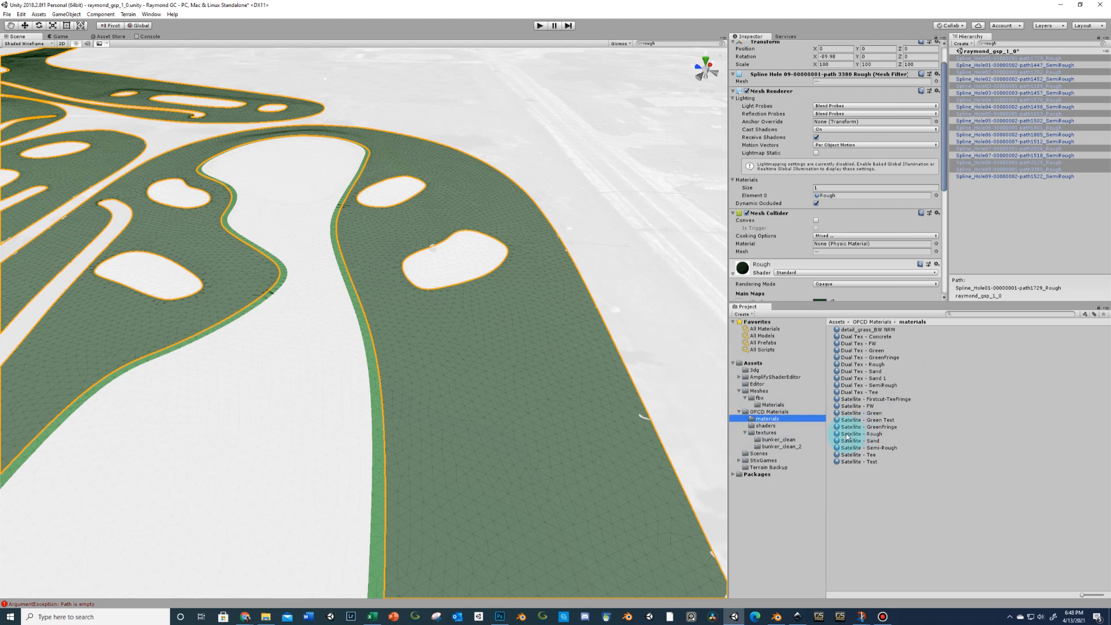
drag(849, 438, 841, 183)
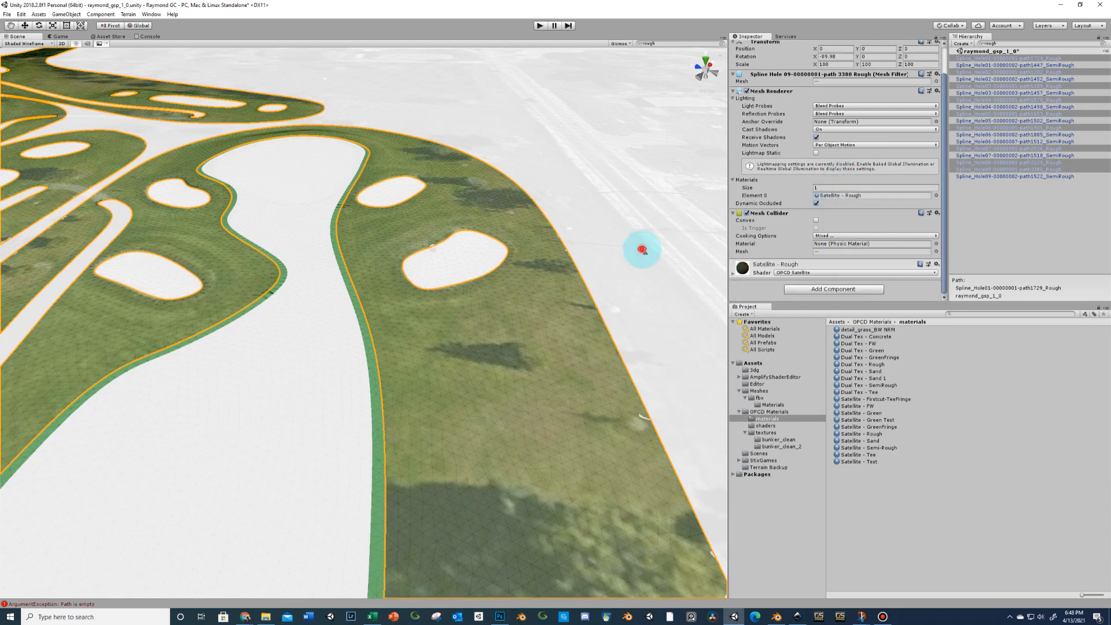
right_drag(641, 251, 630, 248)
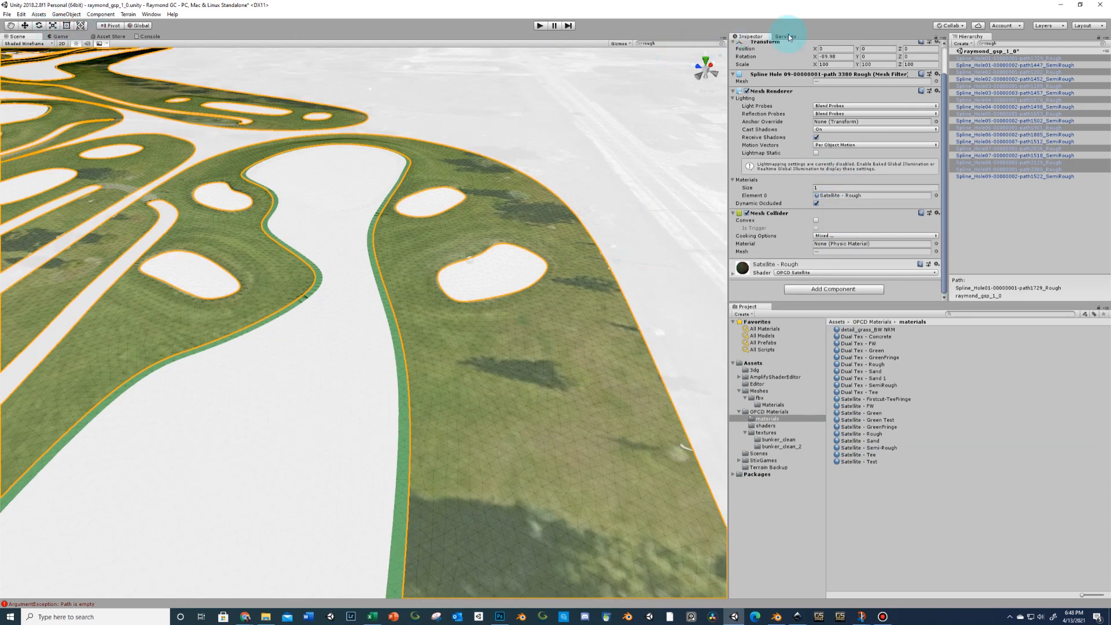
click(1007, 44)
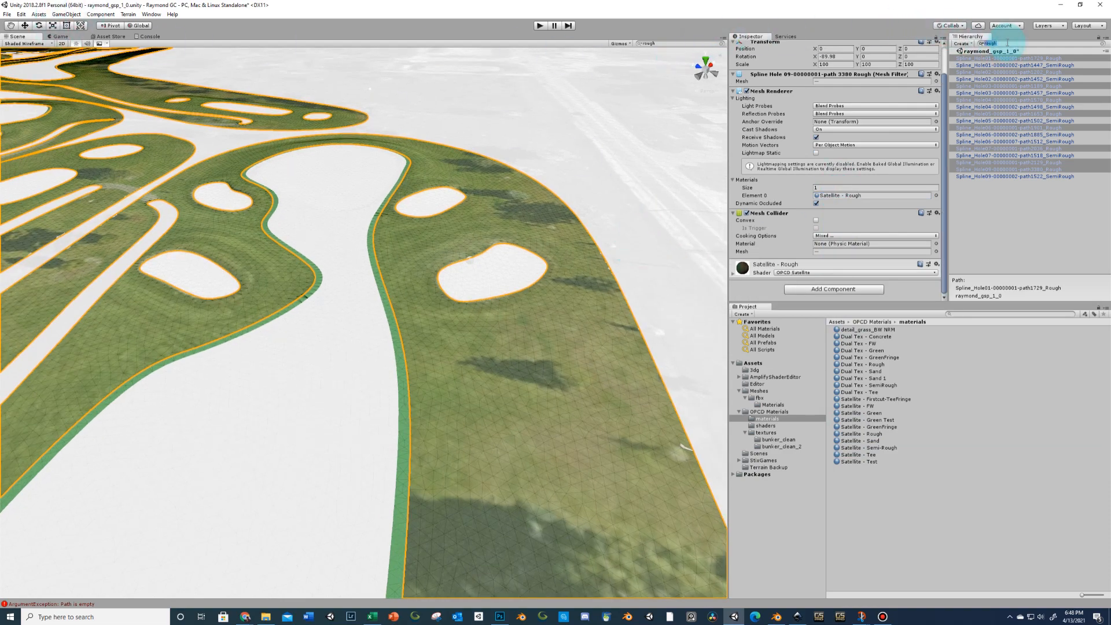
key(BackSpace)
Filter the hierarchy for the fairway meshes and select all of them, from hole 01 to hole 09
scroll(496, 293, down, 10)
middle_drag(504, 326, 516, 250)
scroll(516, 250, up, 15)
click(417, 233)
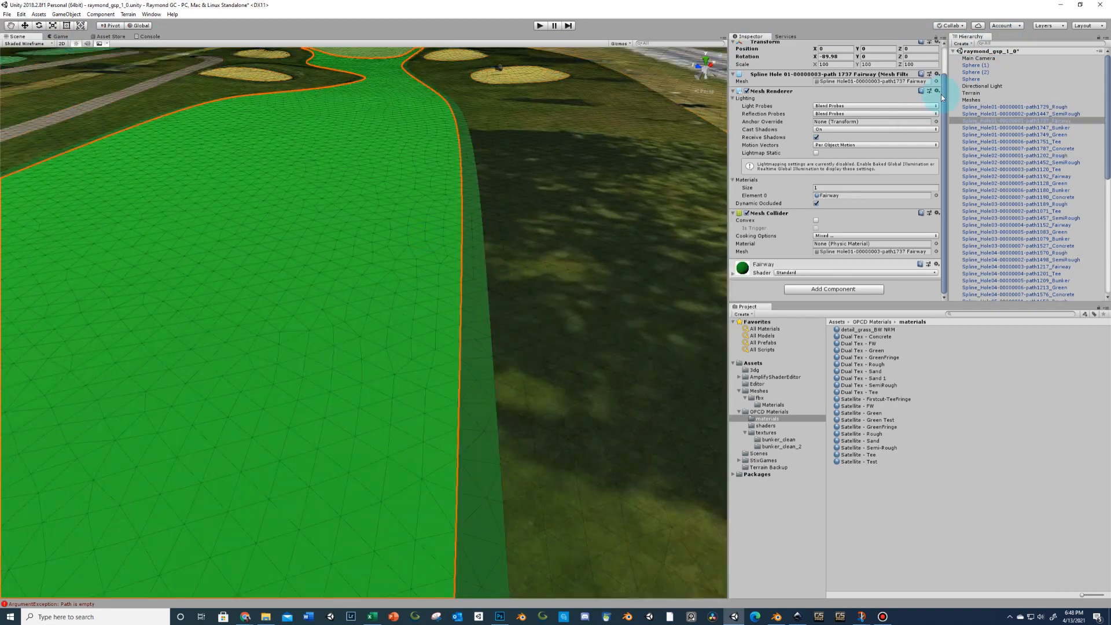
click(1005, 43)
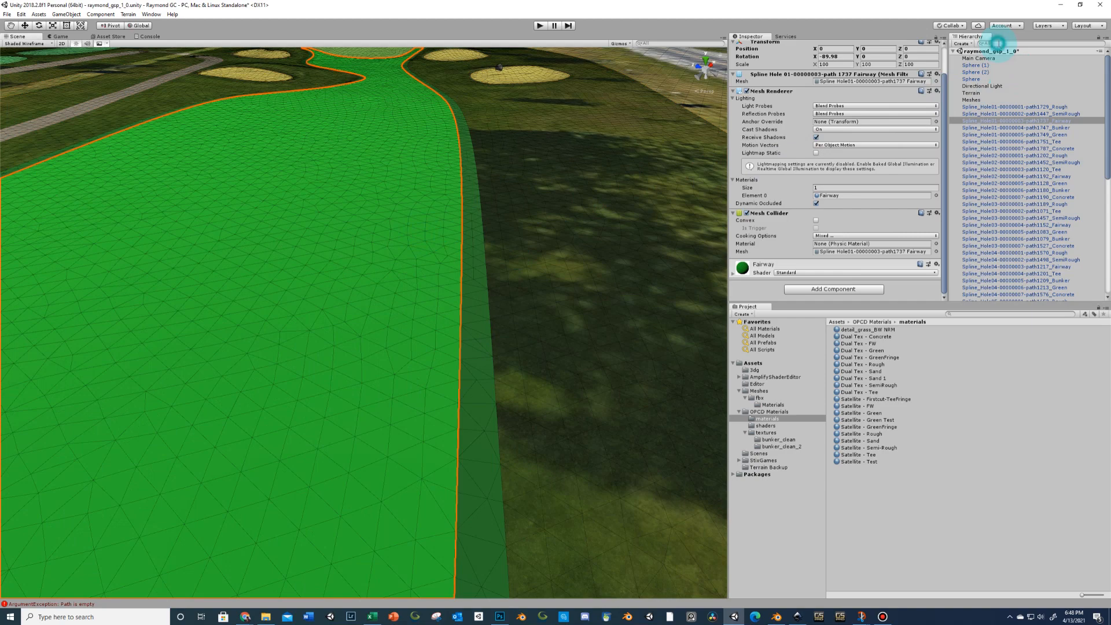
text(fairwa)
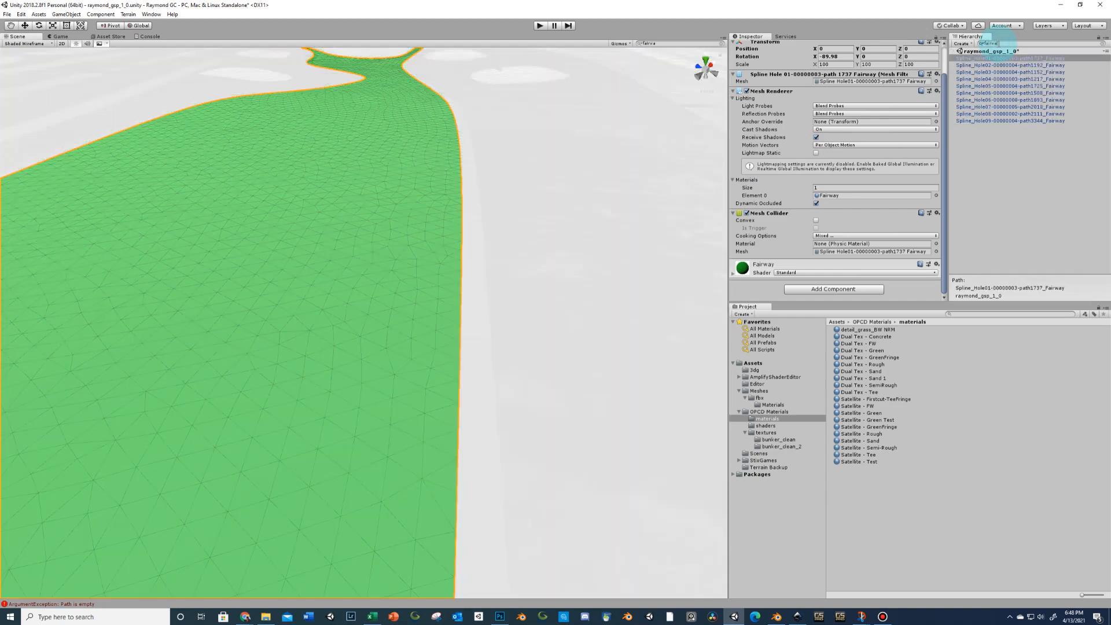
shift+click(1014, 119)
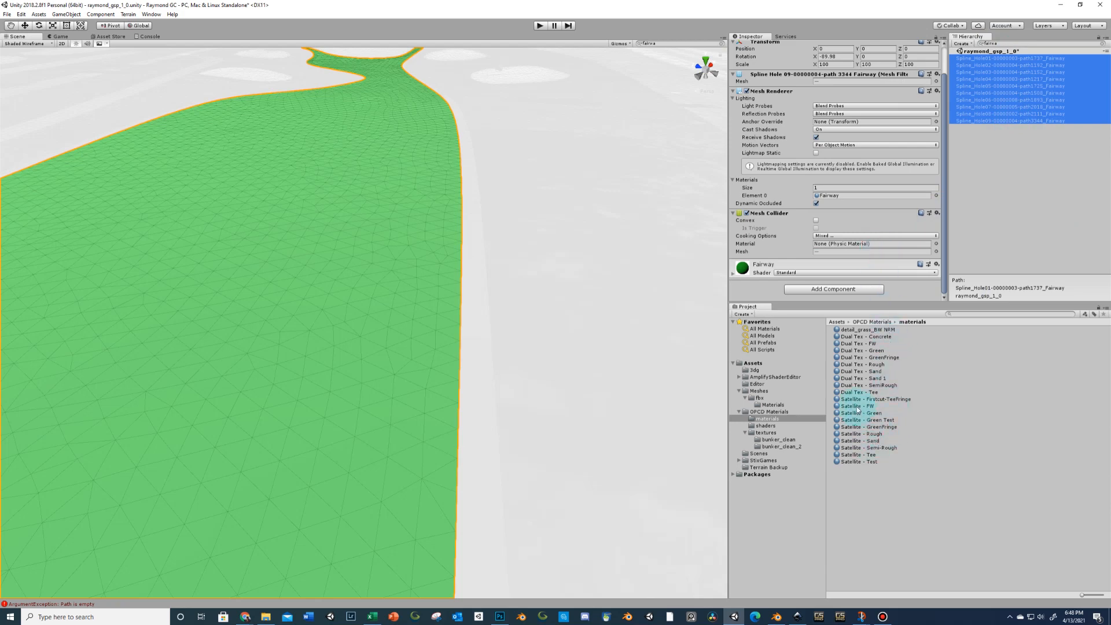
Assign the Satellite - FW material from OPCD Materials to the selected fairway meshes and clear the hierarchy filter
drag(858, 409, 859, 196)
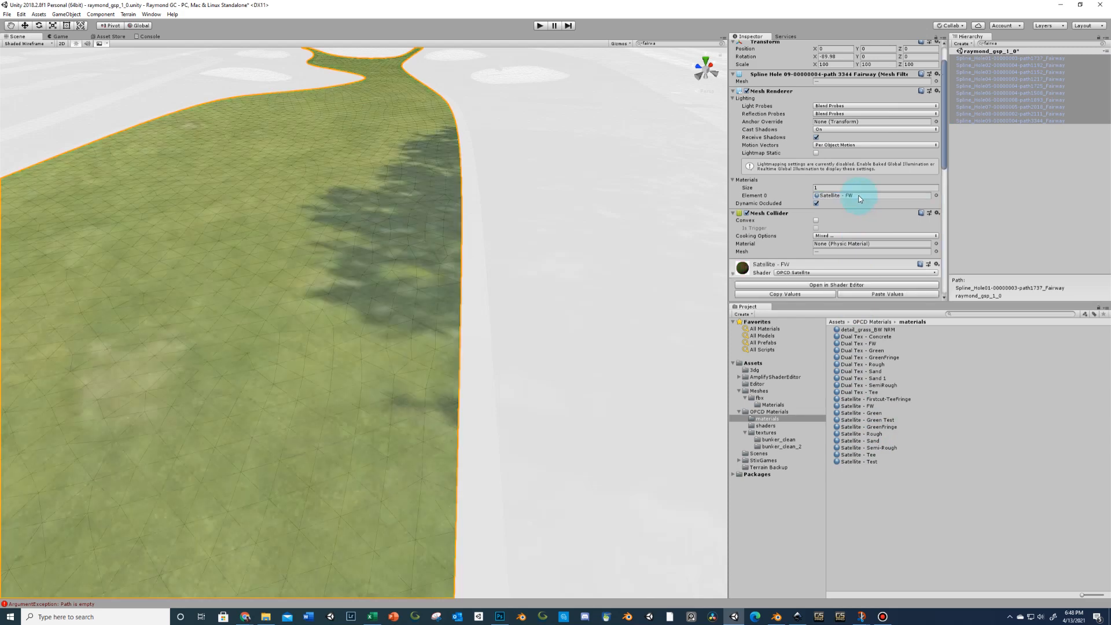
scroll(498, 233, down, 5)
scroll(499, 233, down, 3)
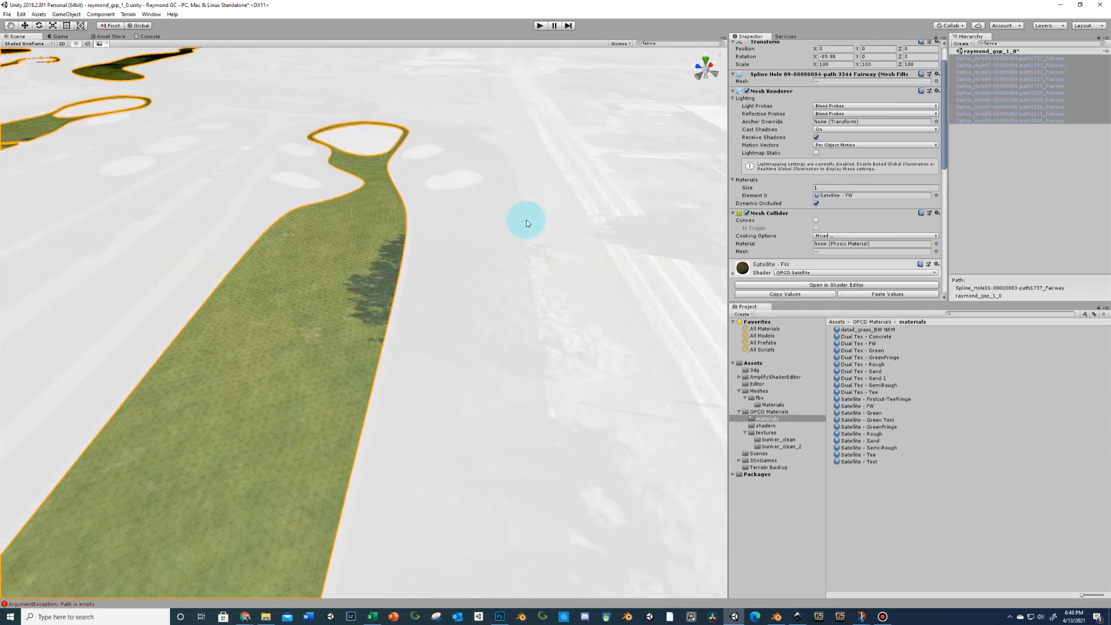
middle_drag(525, 230, 582, 137)
click(553, 287)
middle_drag(553, 288, 542, 194)
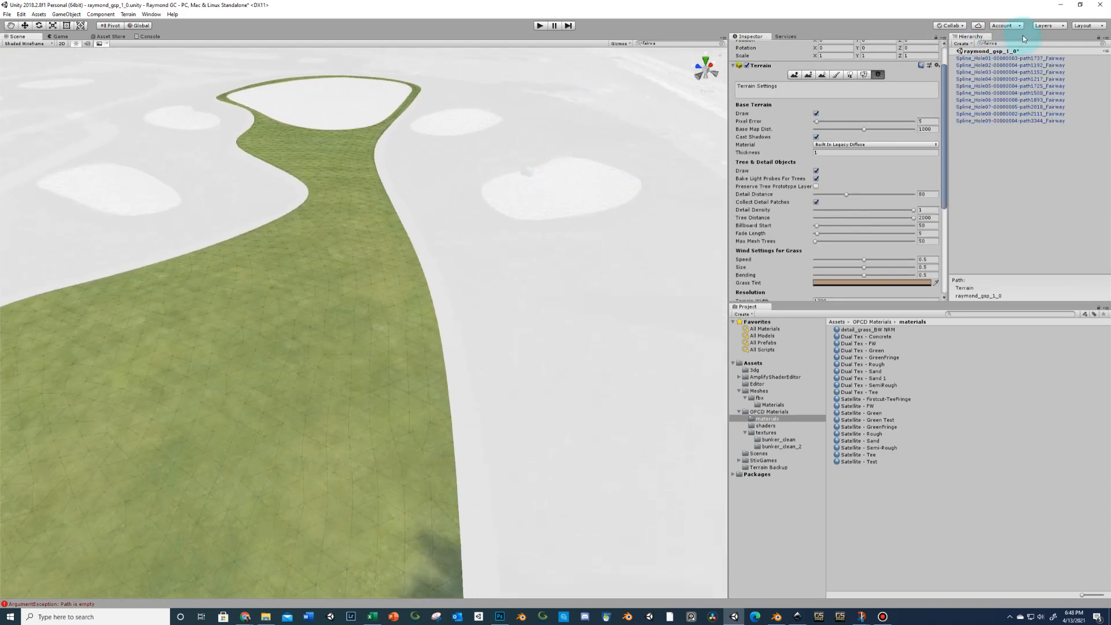
scroll(441, 236, down, 3)
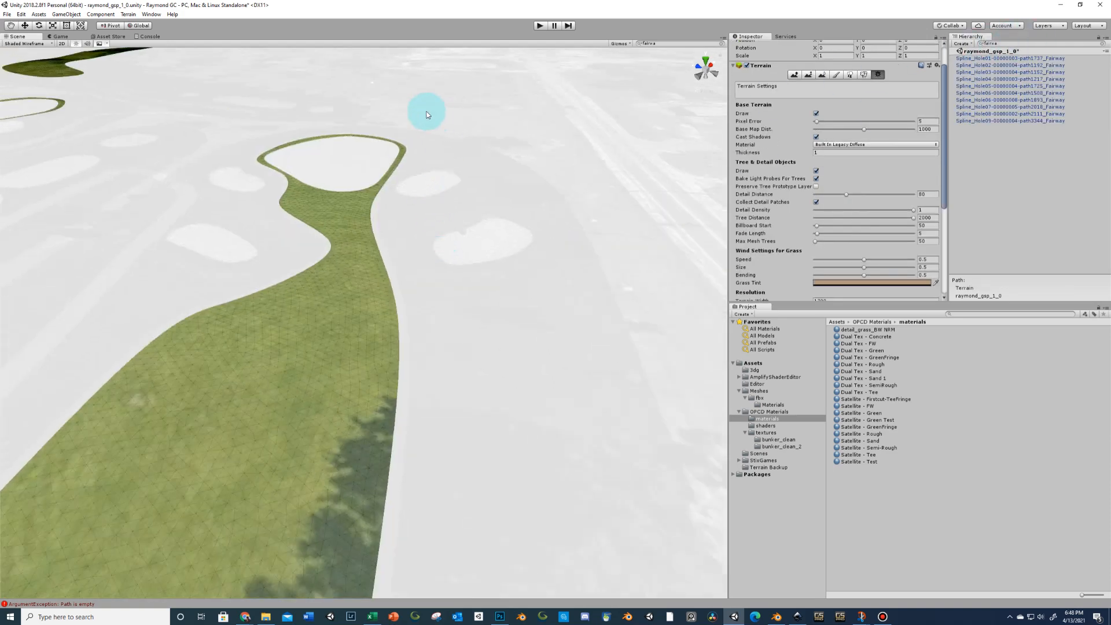
key(BackSpace)
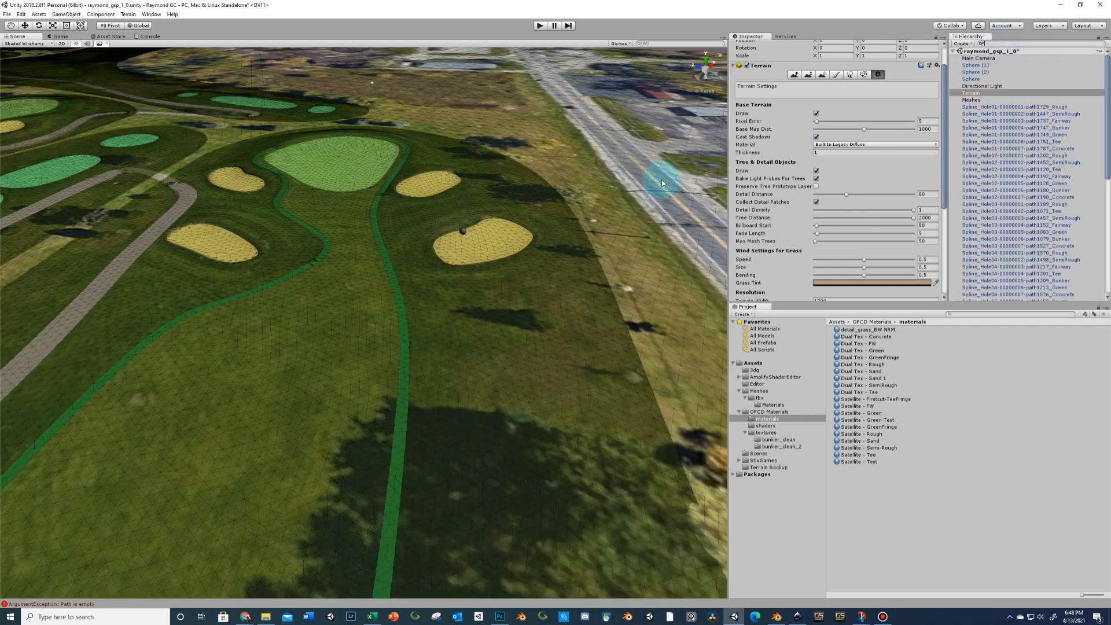
Apply the Dual Tex - Sand 1 material to the bunkers around the green and view the sand up close beside the sphere
scroll(454, 320, up, 6)
middle_drag(541, 241, 578, 358)
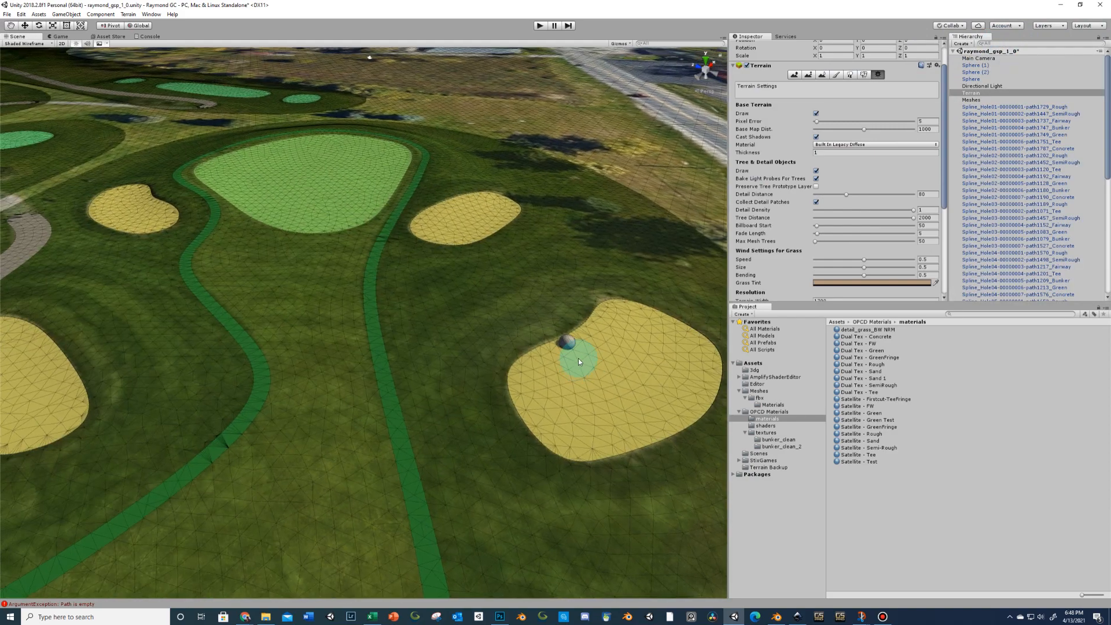
scroll(583, 359, down, 4)
drag(843, 378, 555, 368)
middle_drag(525, 344, 442, 328)
scroll(442, 327, up, 8)
right_drag(499, 332, 507, 311)
scroll(457, 305, up, 5)
scroll(475, 307, down, 3)
Switch the scene view from wireframe to plain Shaded and apply the Satellite - Semi-Rough material to the semi-rough strip along the fairway
click(31, 44)
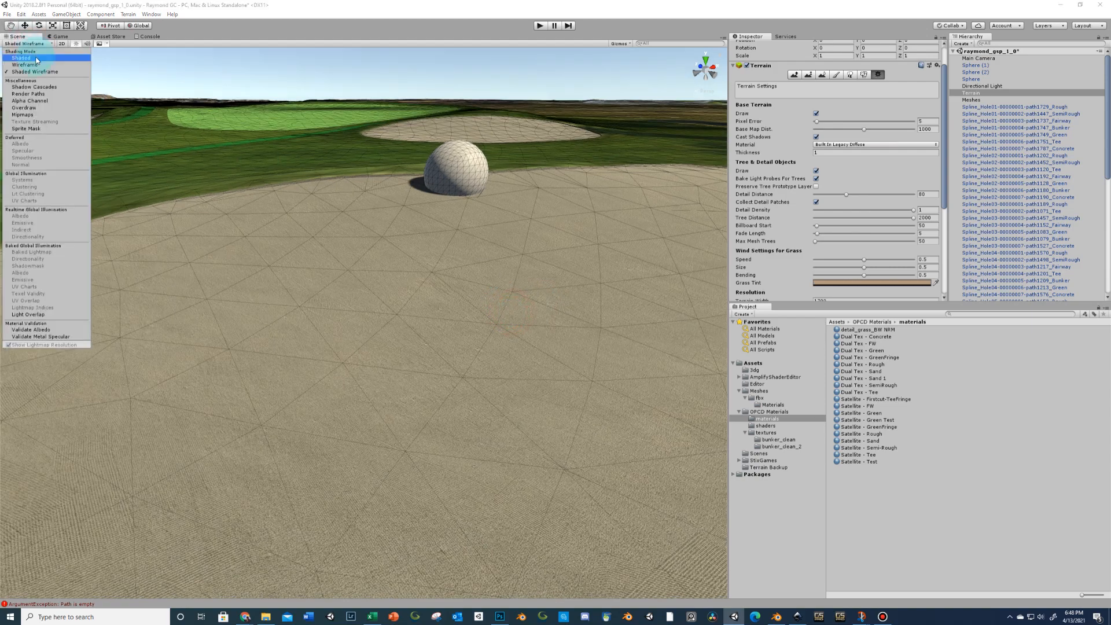
click(35, 58)
middle_drag(439, 245, 632, 255)
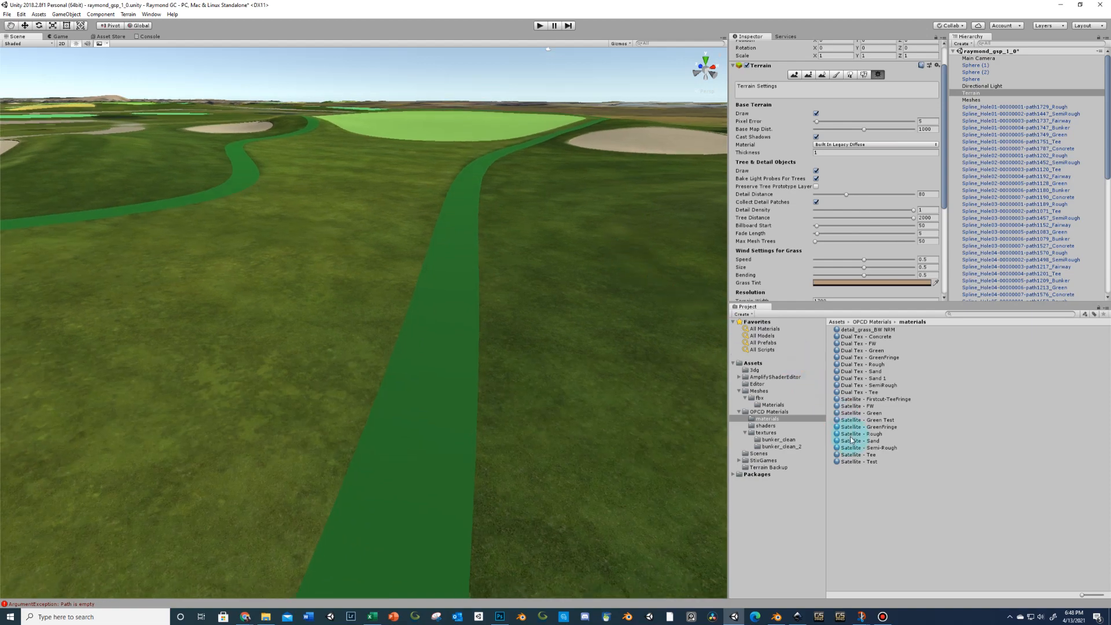
drag(448, 399, 414, 399)
scroll(511, 357, down, 5)
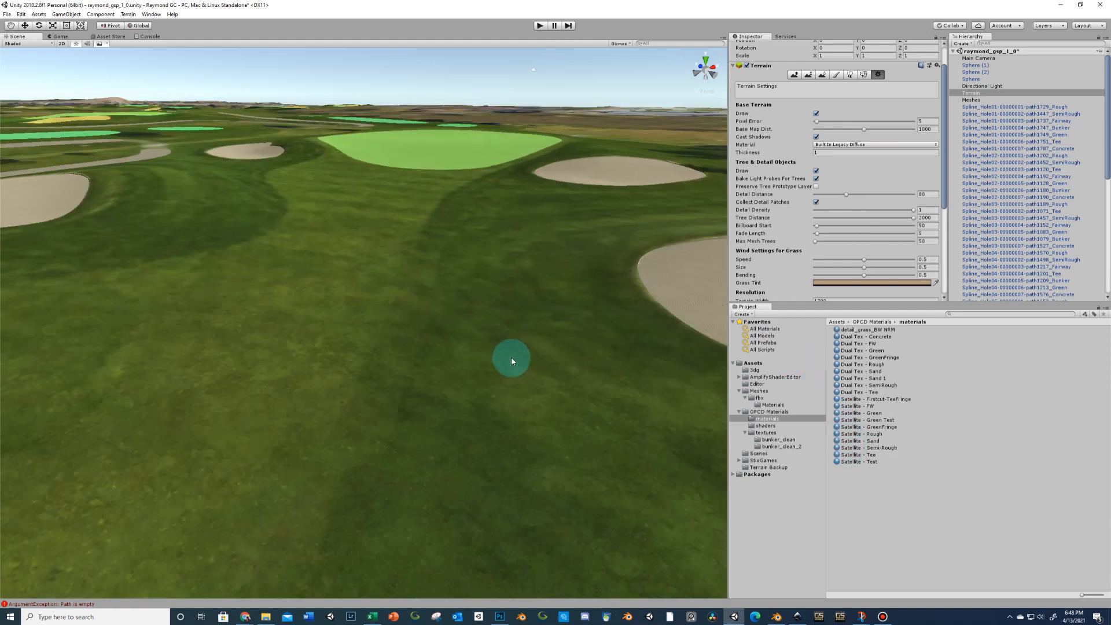
Try Satellite - Green on the putting green and replace it with the Dual Tex - Green material
right_drag(561, 303, 666, 333)
middle_drag(568, 327, 617, 486)
drag(831, 412, 300, 281)
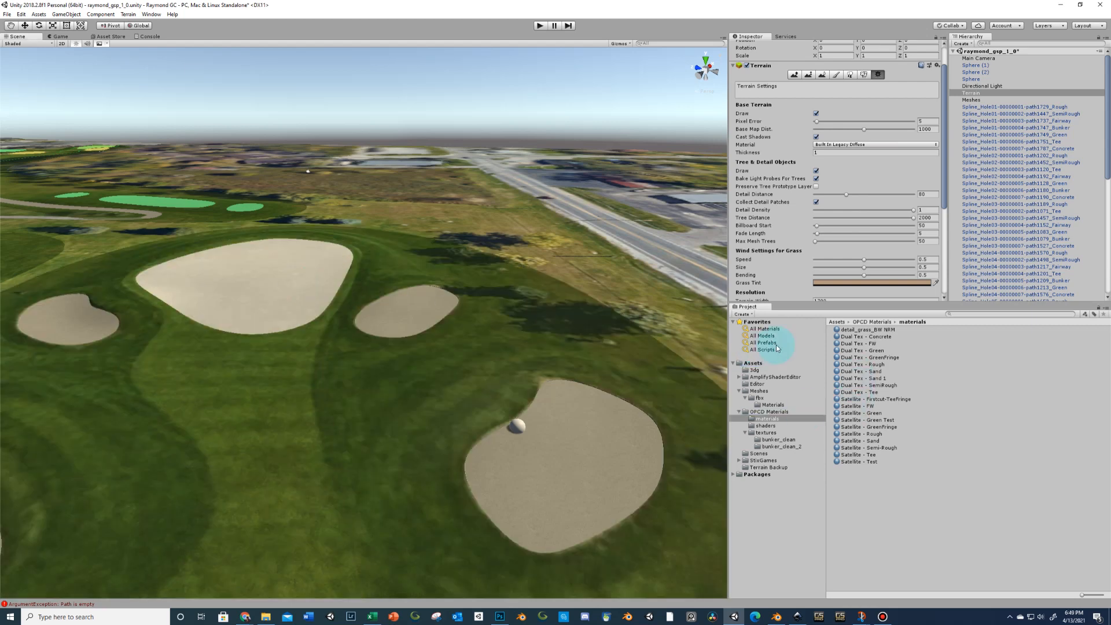
drag(856, 351, 290, 305)
Apply the Dual Tex - Concrete material to the cart path beside the rough
middle_drag(373, 270, 606, 186)
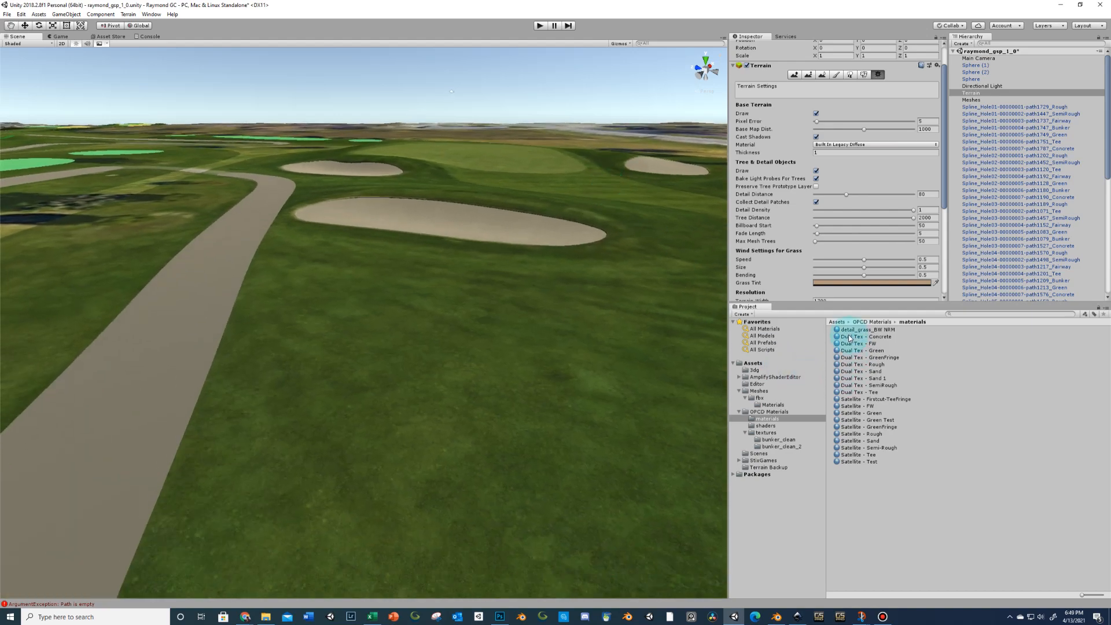
drag(849, 336, 216, 337)
middle_drag(359, 321, 323, 320)
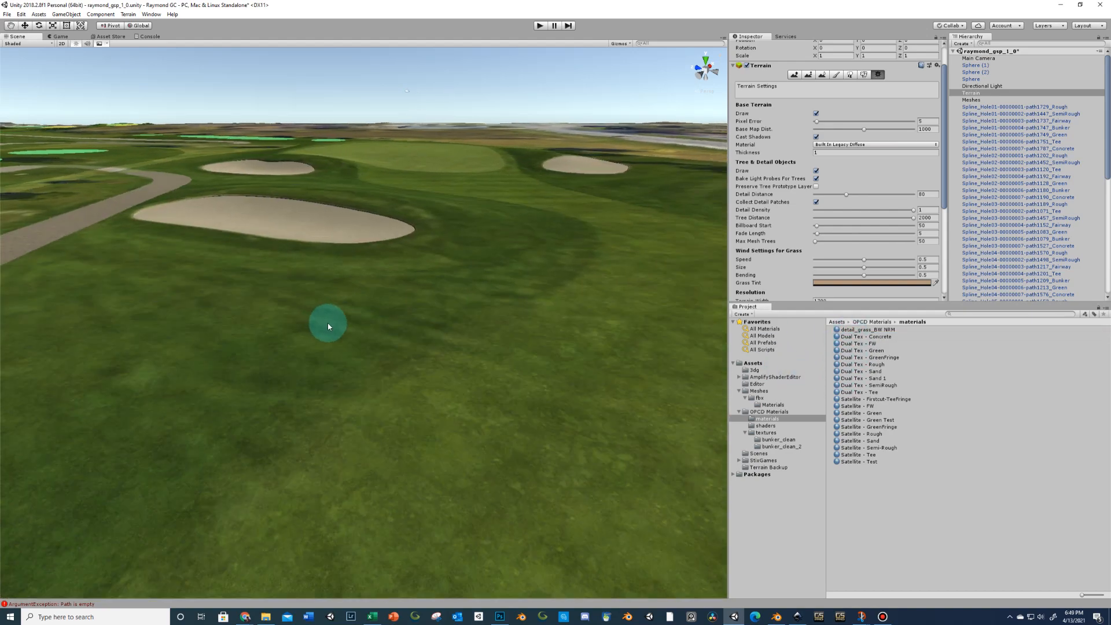
Select the hole 01 rough mesh and add a Grass Renderer component to it
click(328, 327)
click(801, 291)
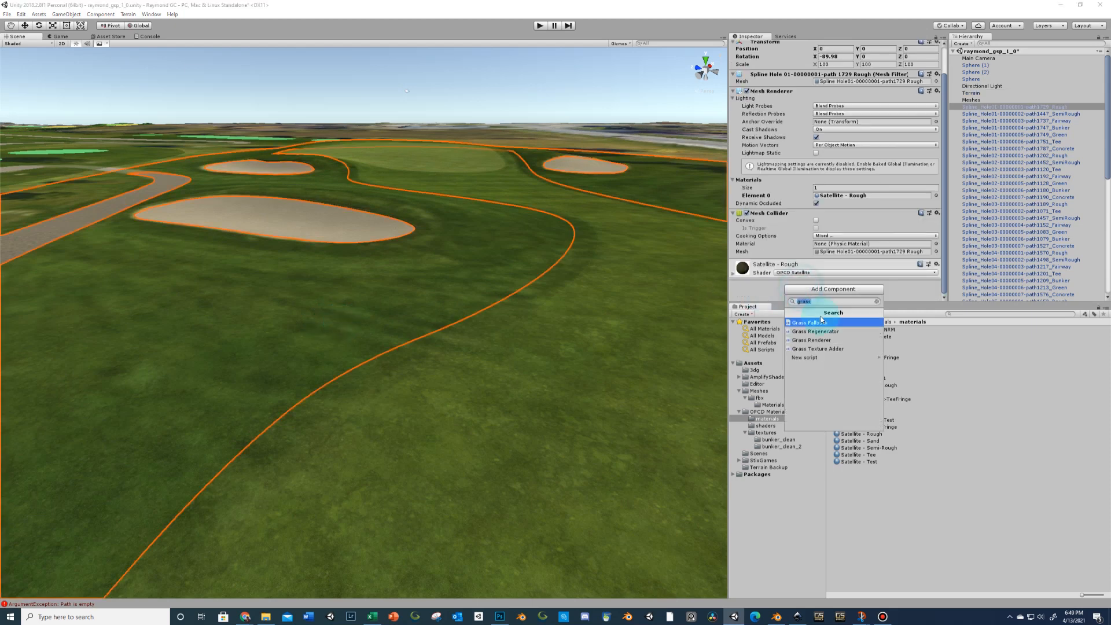
click(826, 341)
scroll(893, 260, down, 5)
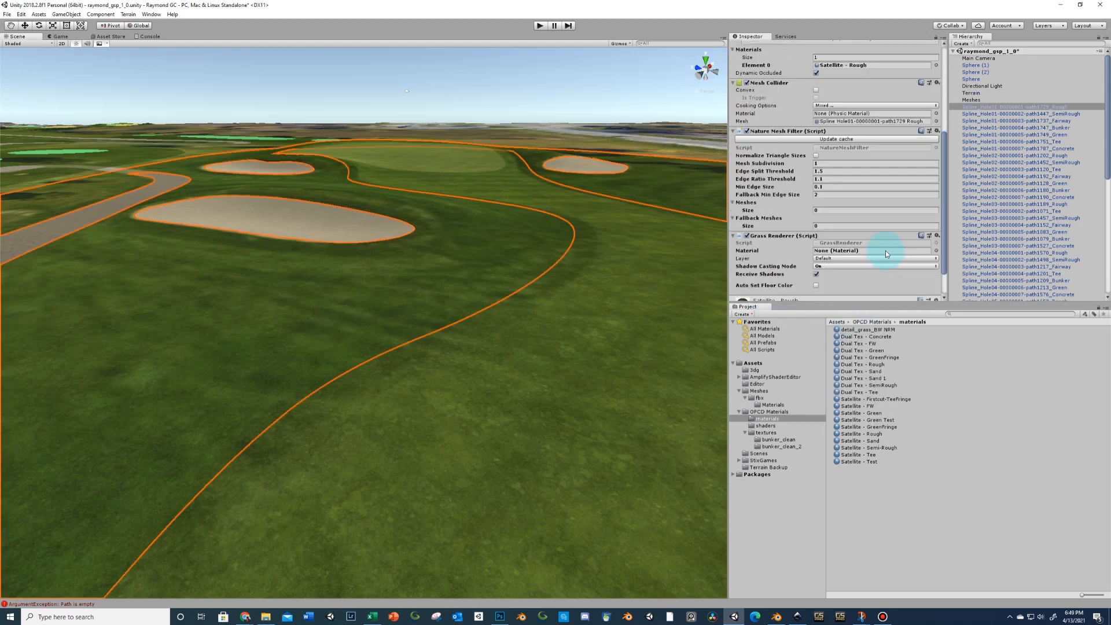
Set the Grass Renderer's material to 3DG - Satellite - Rough and its Shadow Casting Mode to Off
click(937, 254)
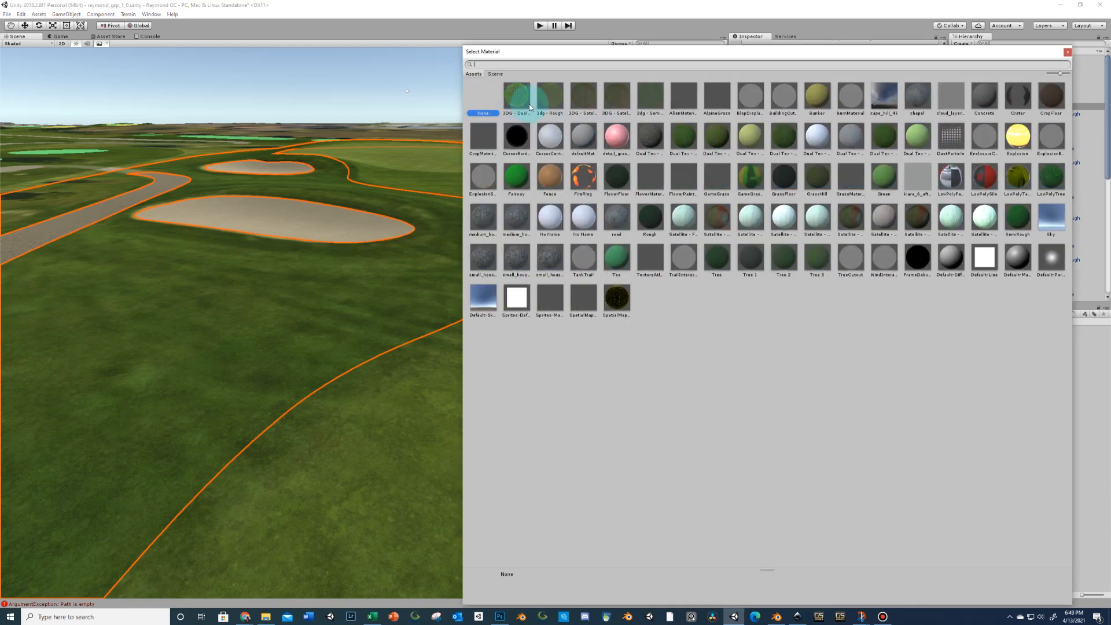
double_click(587, 103)
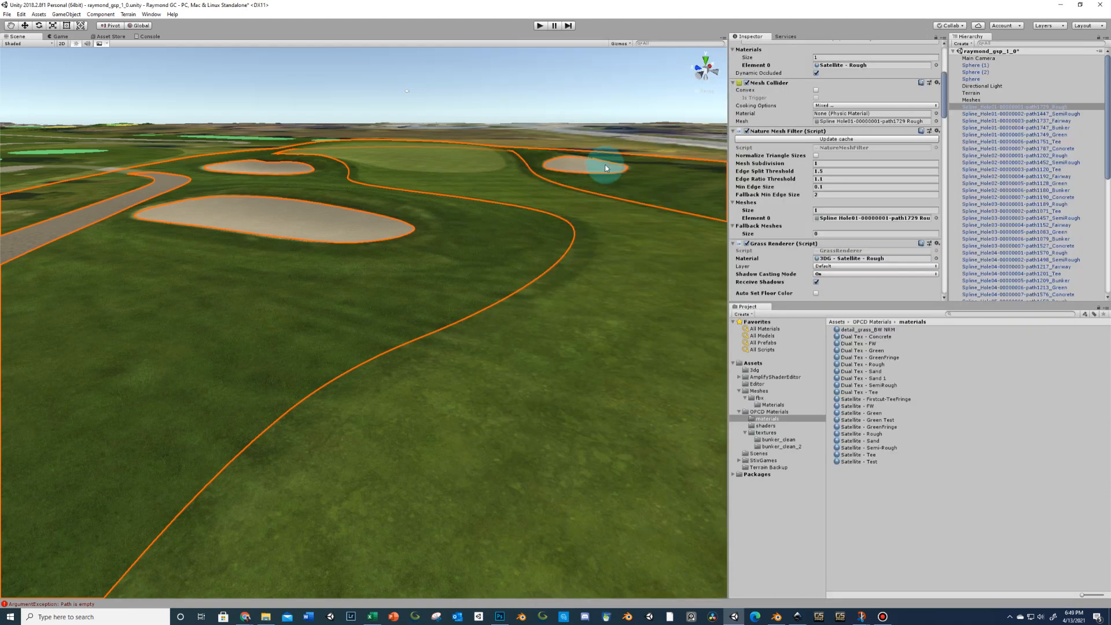
click(836, 275)
click(839, 283)
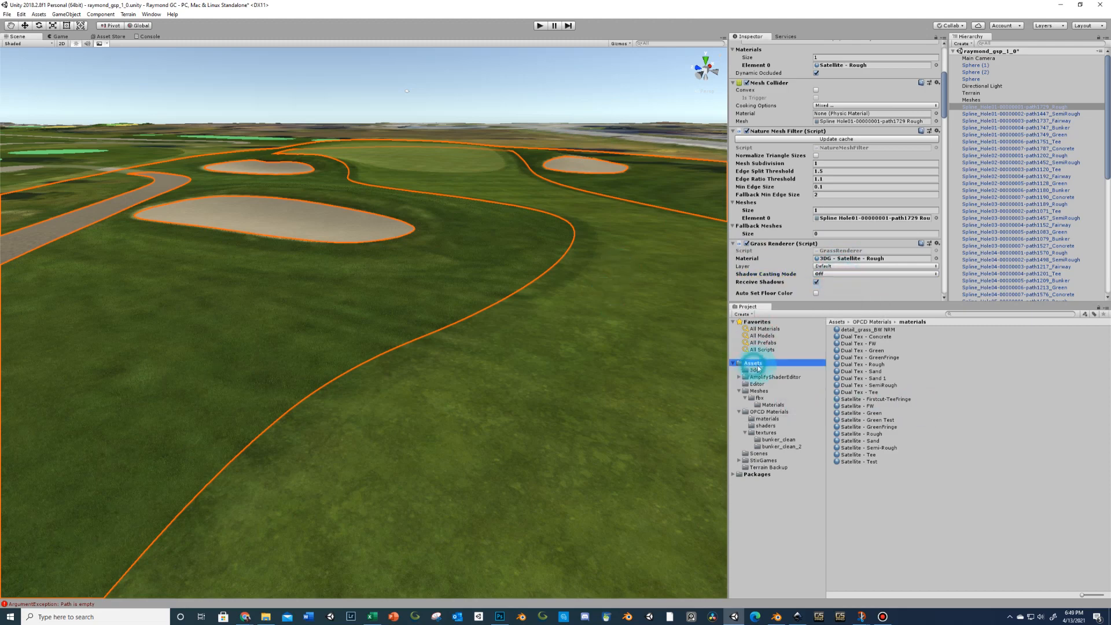
Place a Sphere from the Assets folder on the hole 01 rough and move in close to it
drag(708, 387, 443, 338)
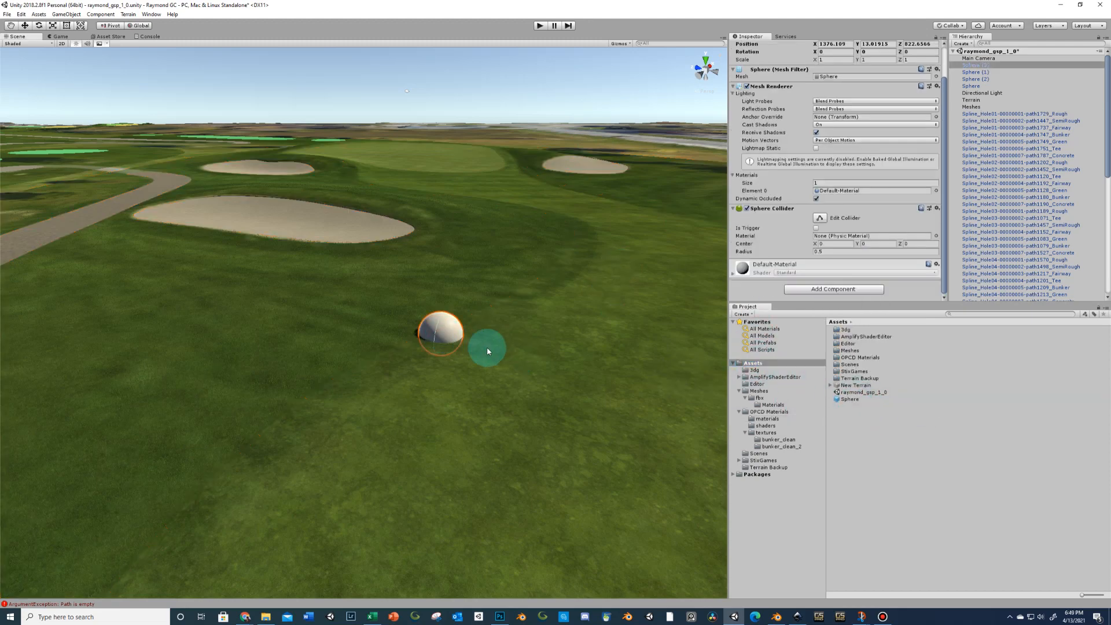
key(w)
right_drag(487, 347, 595, 273)
key(s)
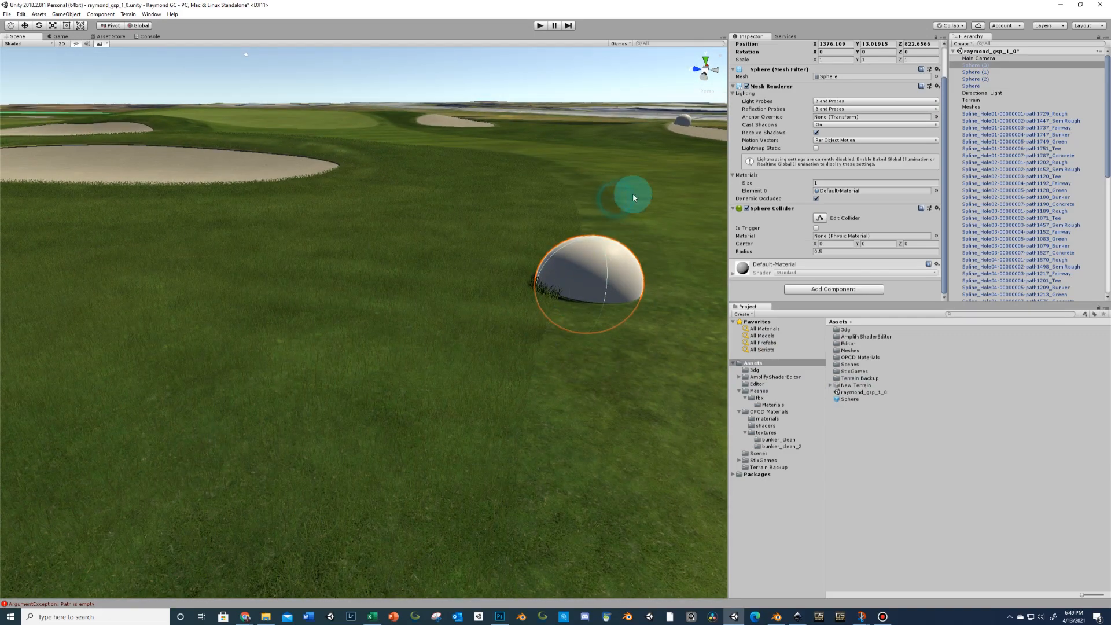
Examine the rendered 3D grass on the hole 01 rough at ground level and survey the course from above
click(617, 199)
right_drag(564, 189, 536, 140)
click(536, 140)
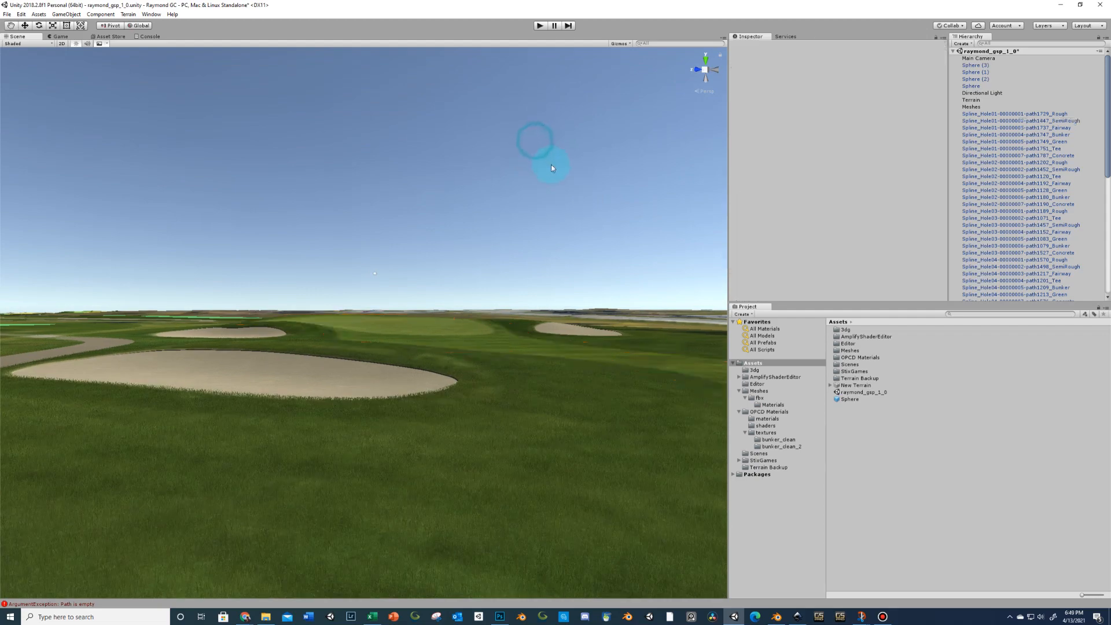
right_drag(561, 245, 486, 324)
key(s)
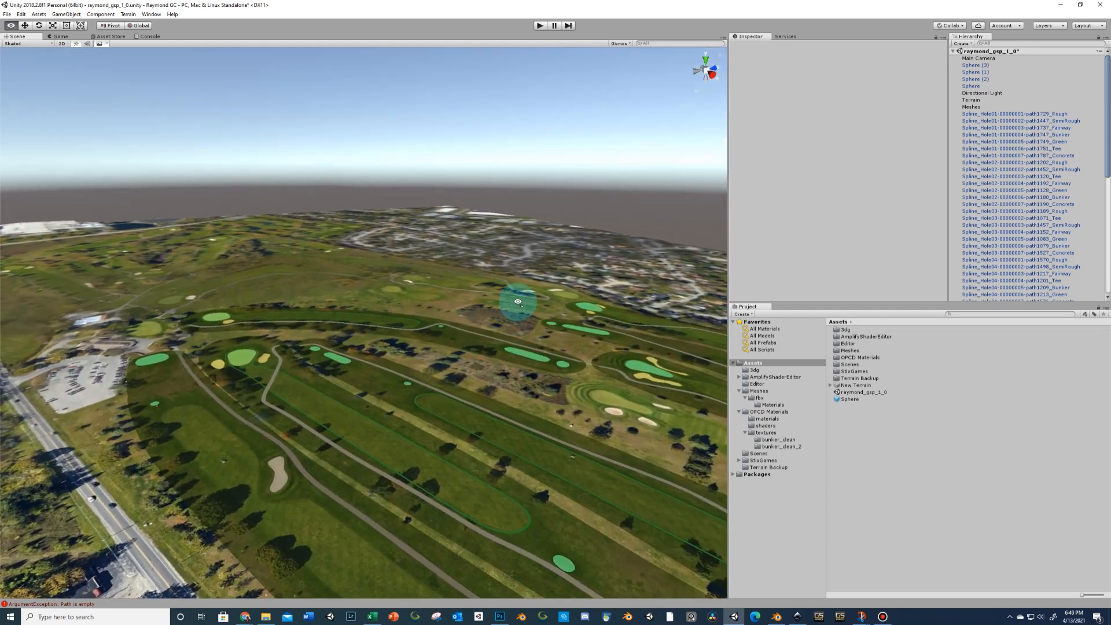
key(w)
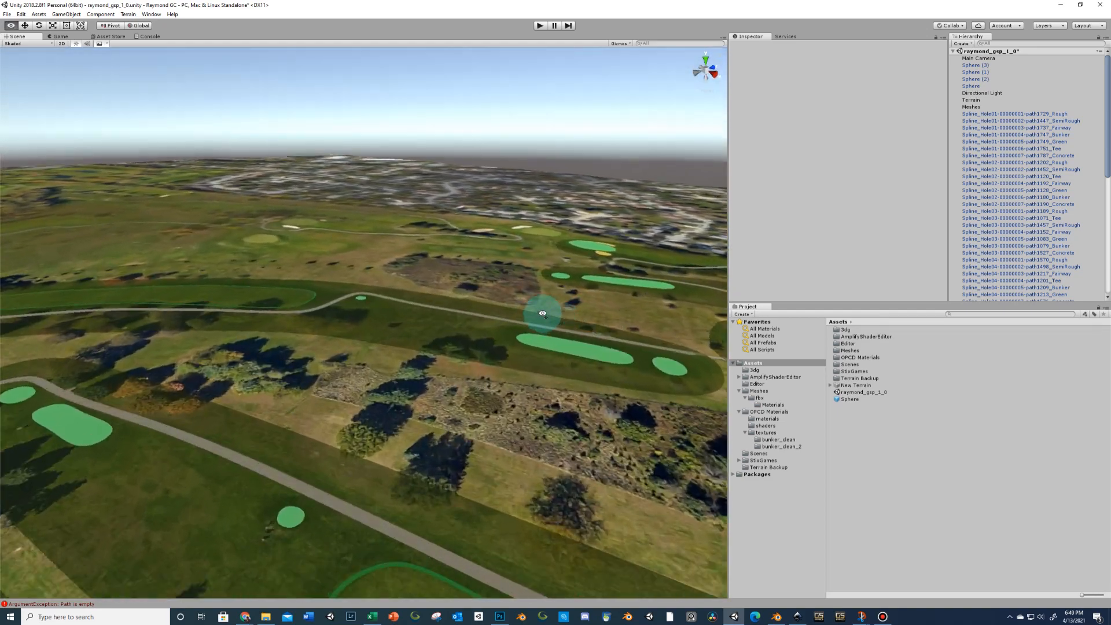